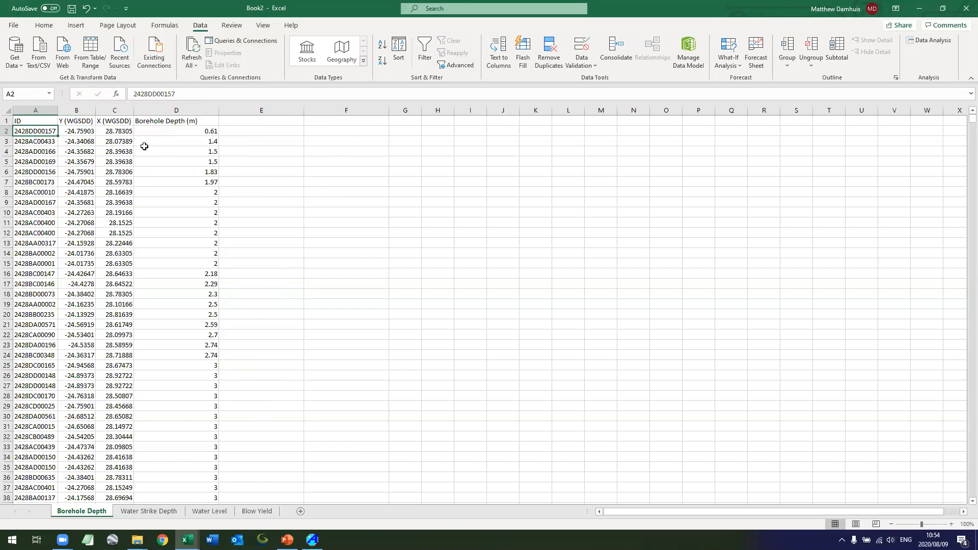
Sort columns A to D by ID from A to Z, and within that by Borehole Depth (m) from smallest to largest
left_click_drag(38, 111, 165, 111)
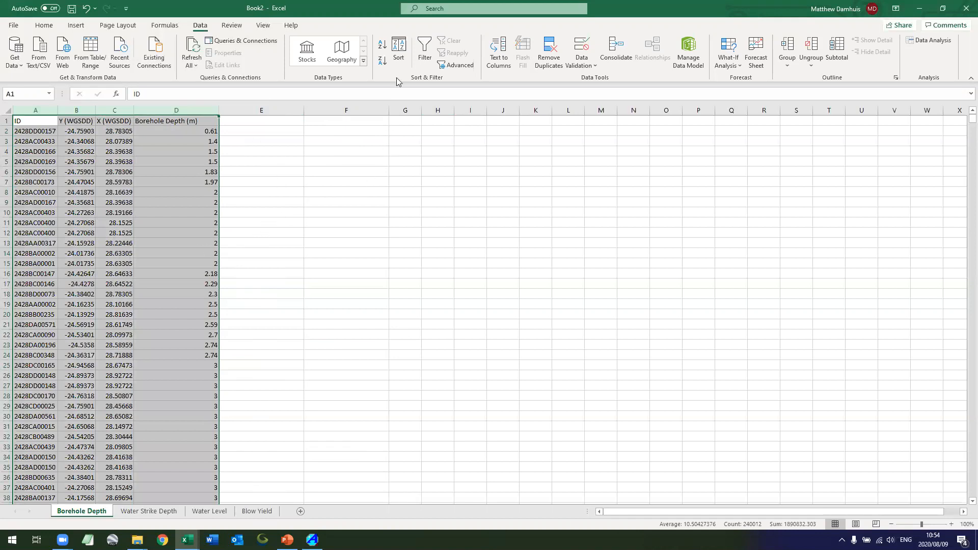
left_click(399, 62)
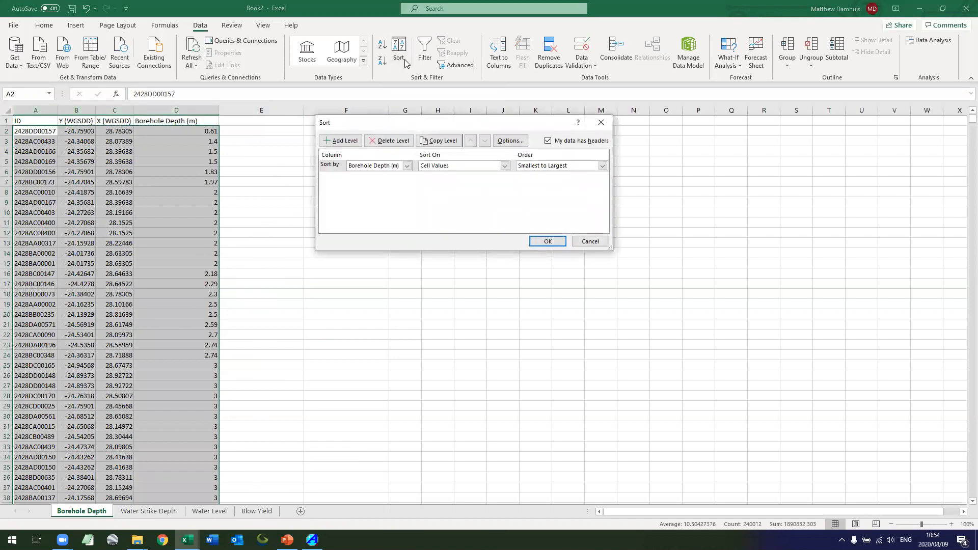
left_click(360, 165)
left_click(367, 173)
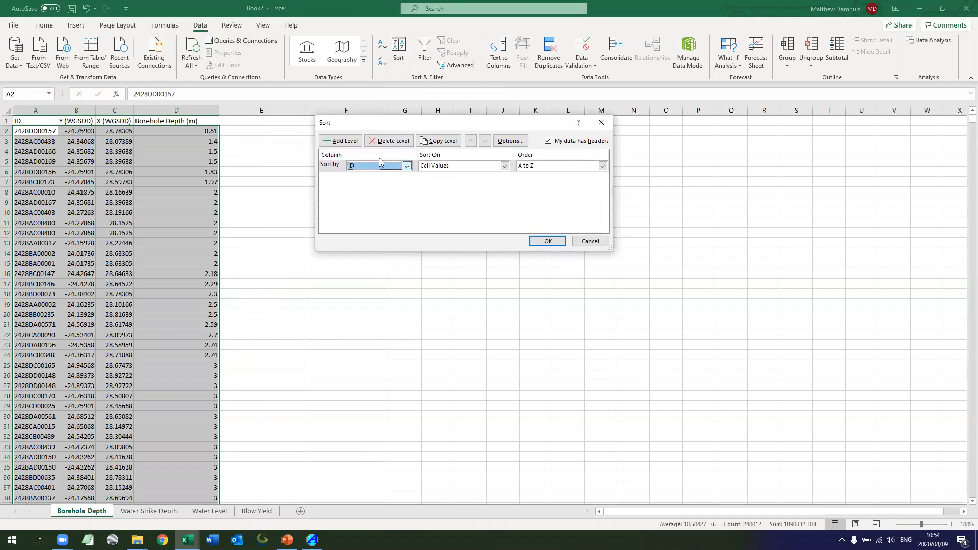
left_click(341, 140)
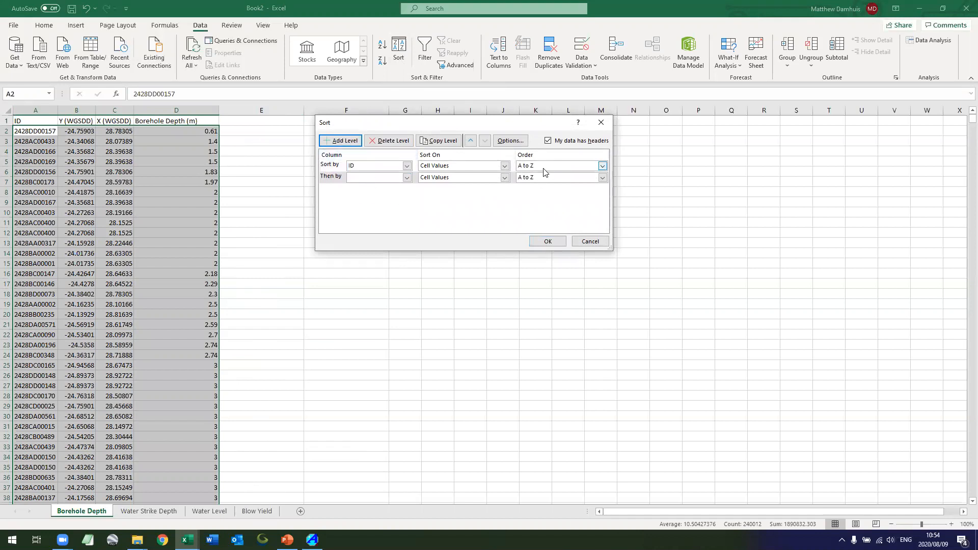
left_click(395, 178)
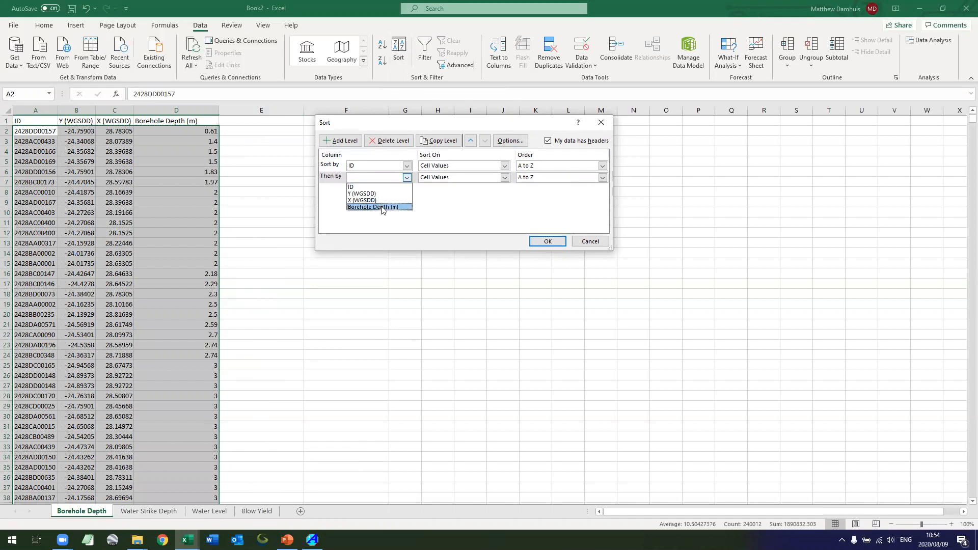
left_click(382, 207)
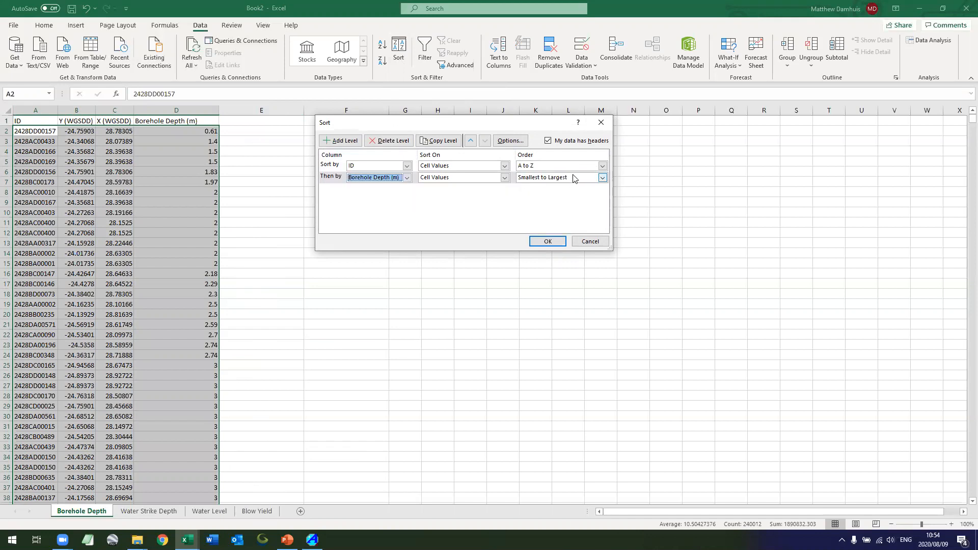
left_click(546, 242)
left_click(286, 231)
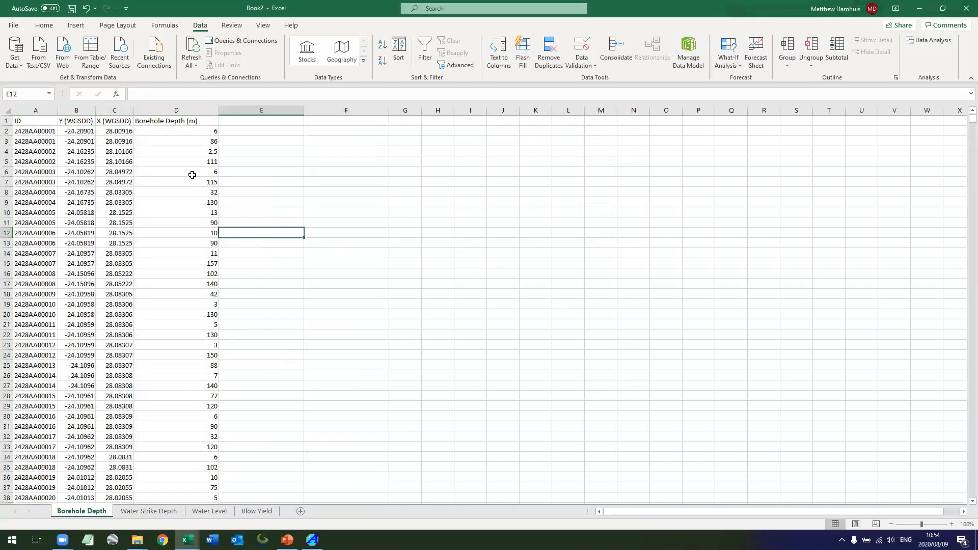
left_click_drag(36, 134, 151, 139)
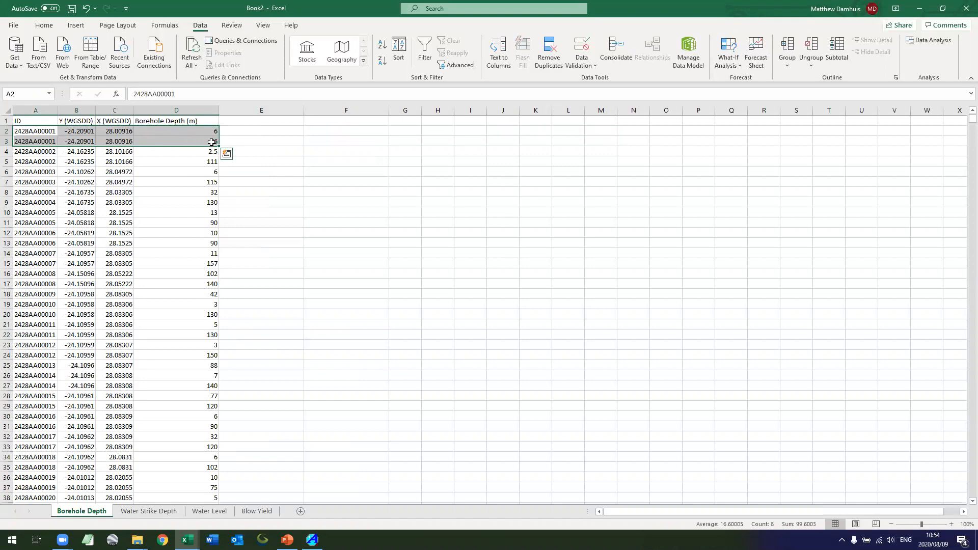
left_click(283, 154)
left_click_drag(45, 110, 204, 110)
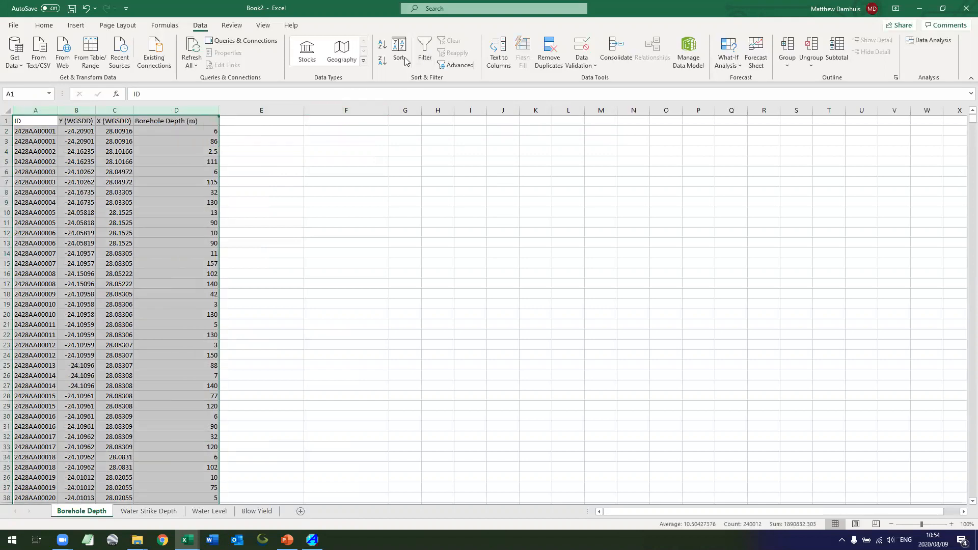
Enter the label "Average Unfiltered" in cell F2
left_click(351, 134)
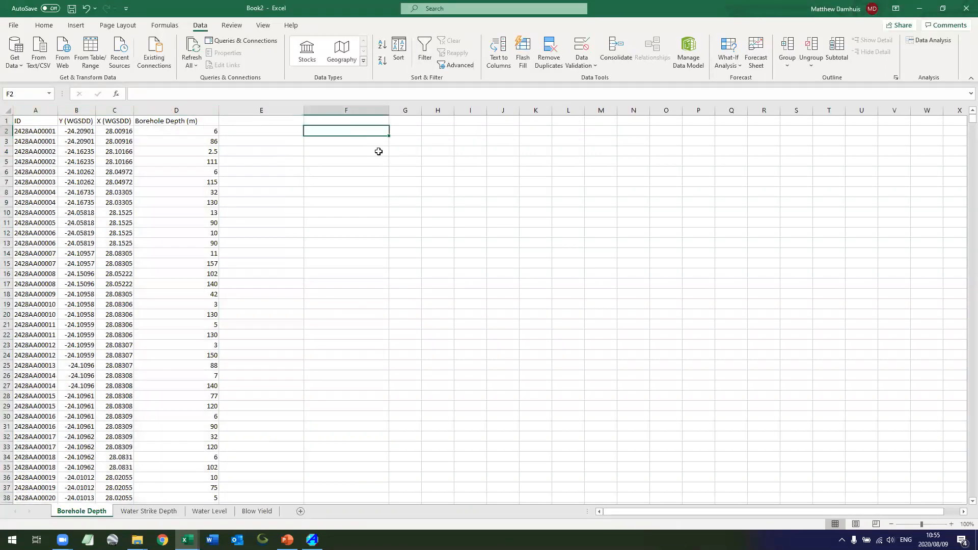
type("A")
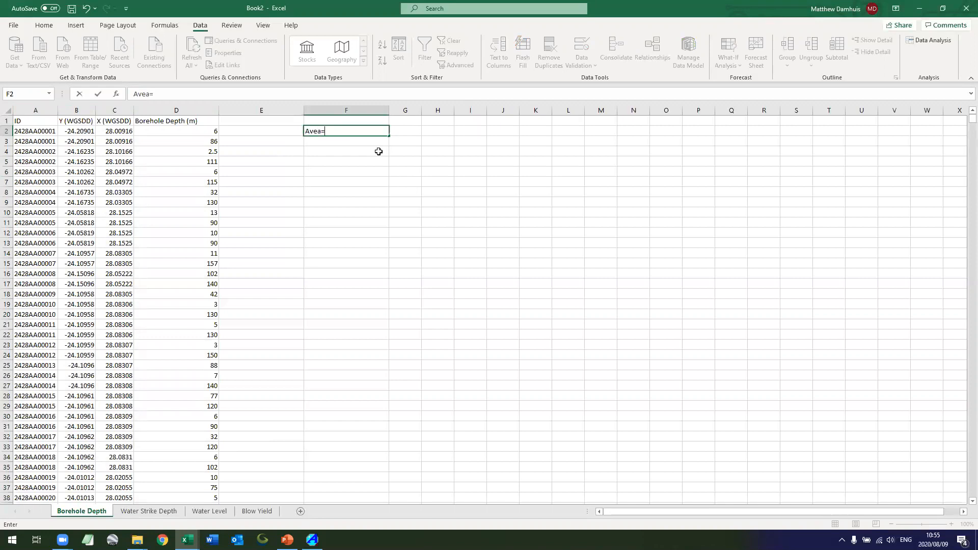
type("verage")
key("Tab")
Calculate the average of all borehole depths in G2 with the formula =AVERAGE(D2:D60003)
type("=avear")
key("BackSpace")
key("BackSpace")
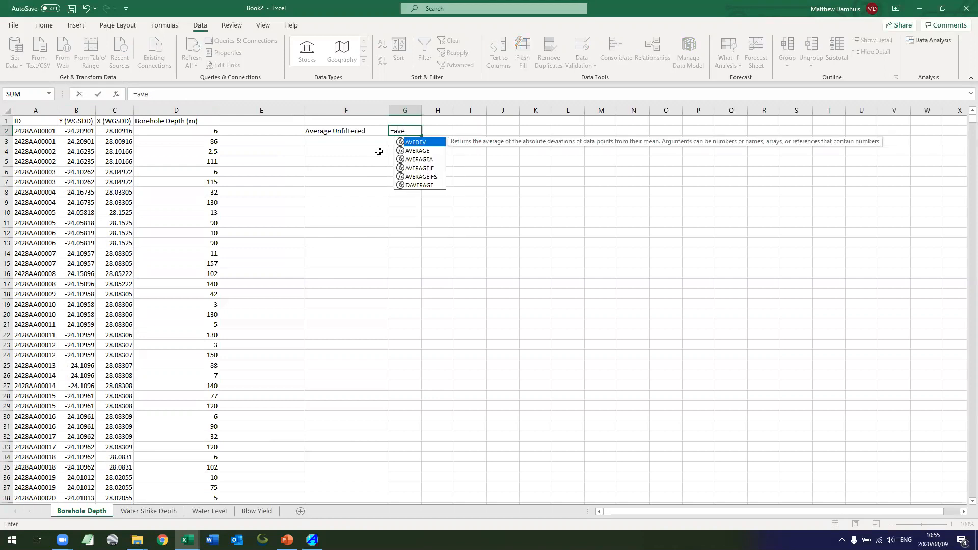
type("rage(")
key("Left")
key("Left")
key("Left")
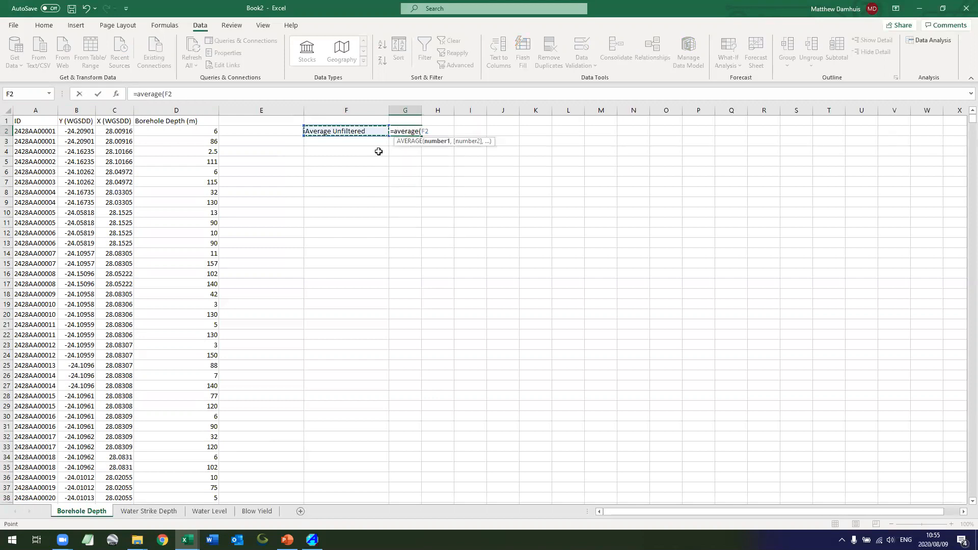
key("ctrl+shift+Down")
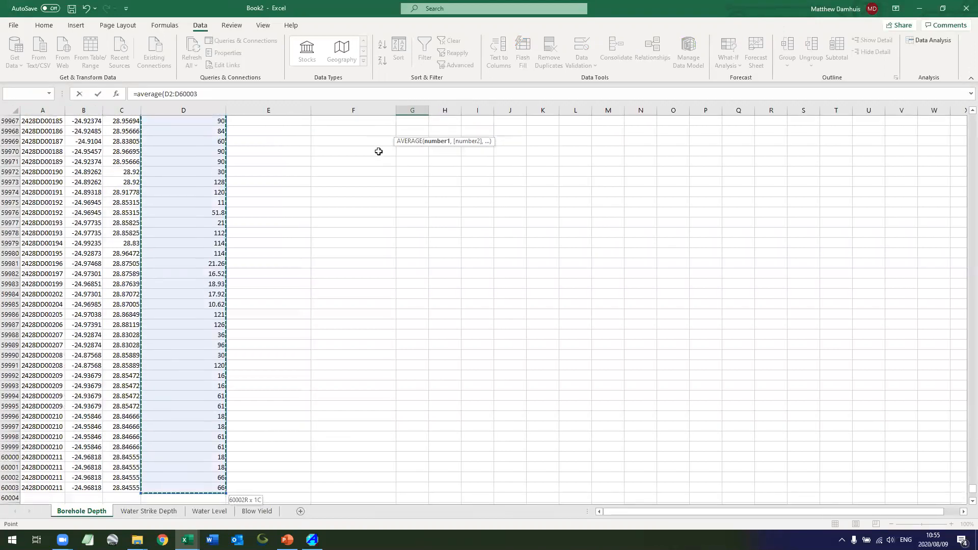
key("Return")
key("Up")
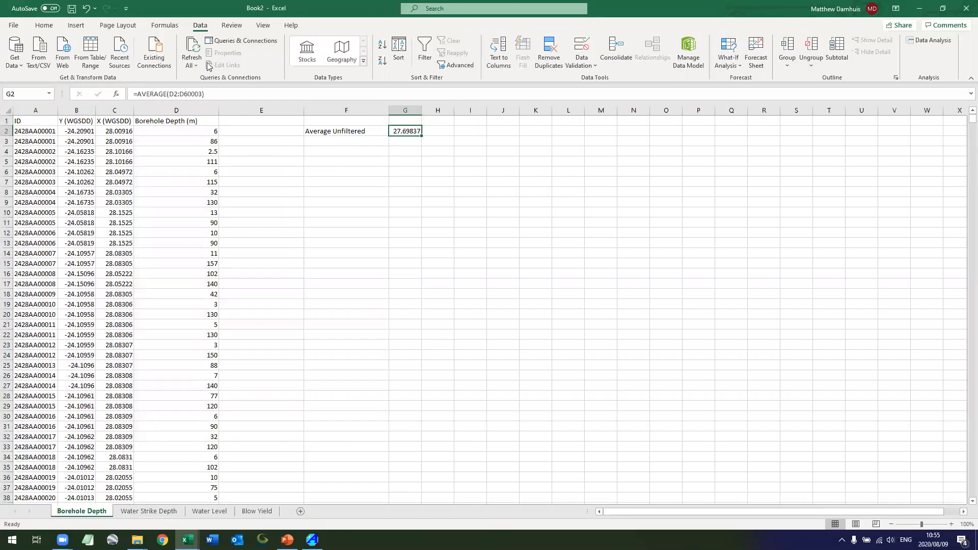
Replace the average formula in G2 with its static value by copying it and pasting values only
left_click(52, 28)
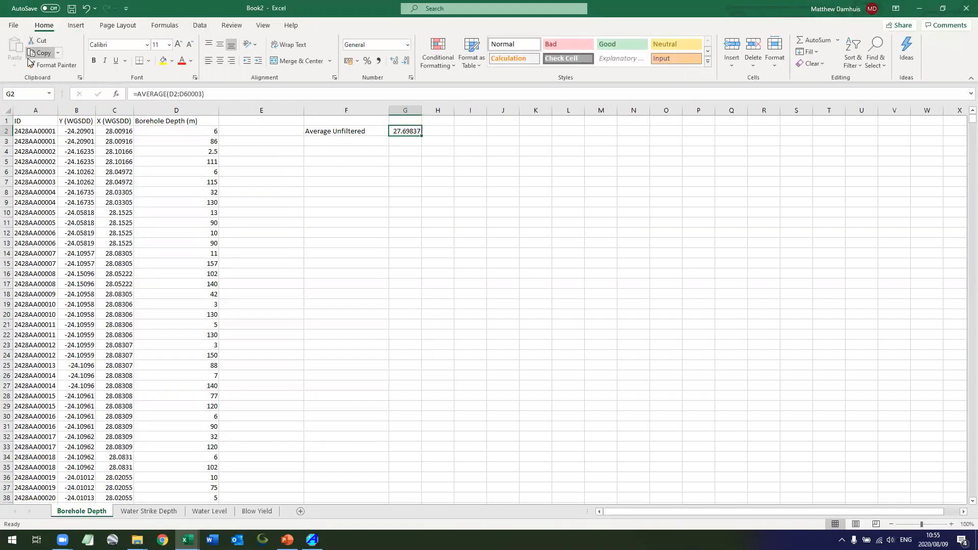
left_click(40, 52)
left_click(15, 65)
left_click(14, 138)
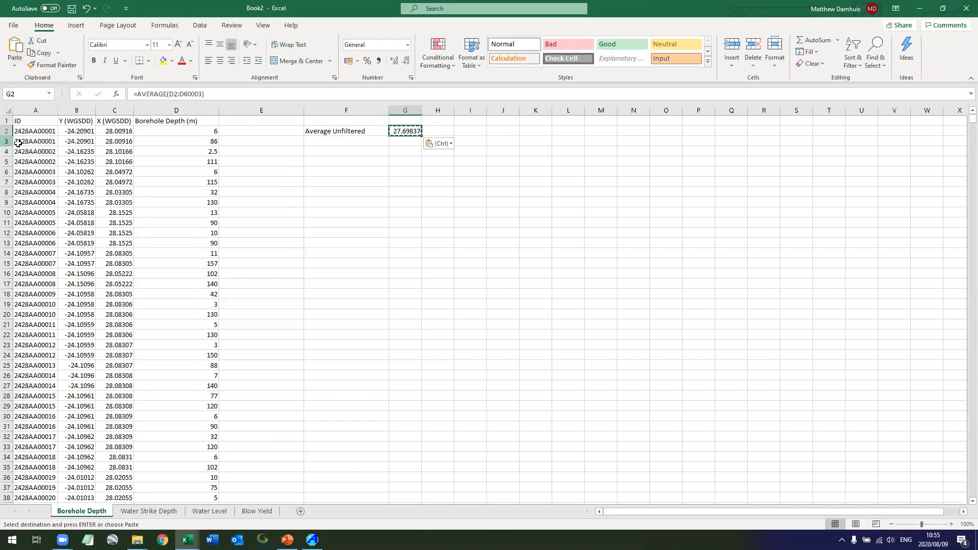
Enter the label "Average Filtered" in cell F3
left_click(333, 141)
type("Averaege Filte")
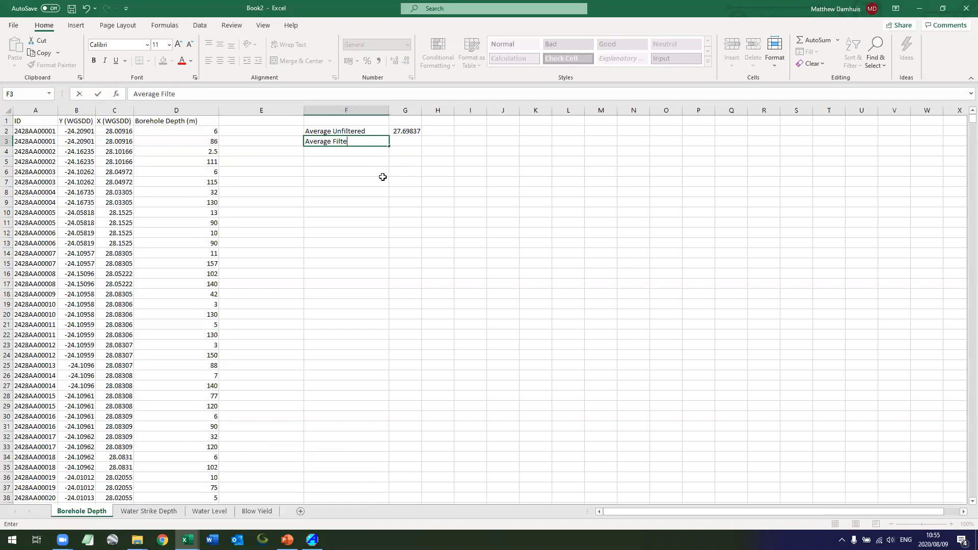
type("red")
key("Left")
key("Left")
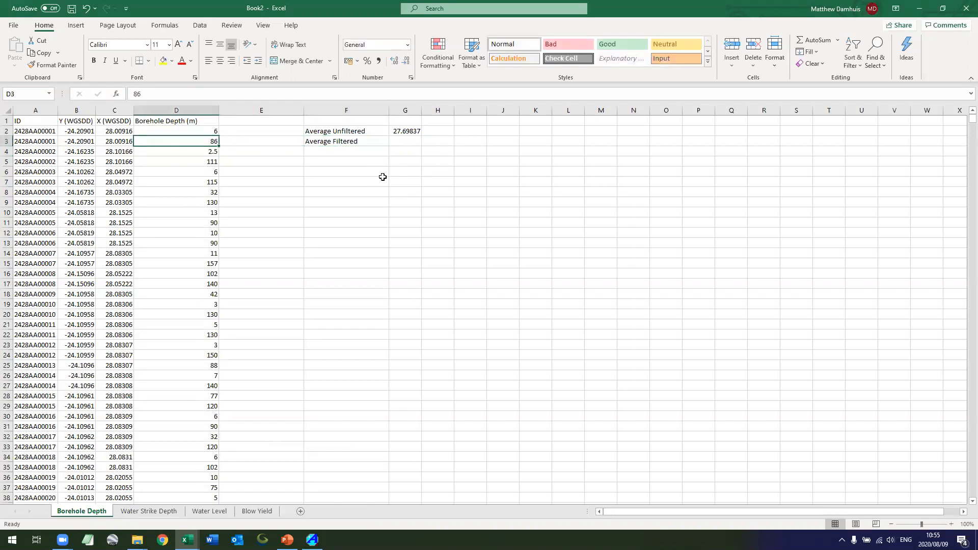
Re-sort columns A to D by ID from A to Z with Borehole Depth (m) ordered from largest to smallest
left_click_drag(168, 104, 35, 111)
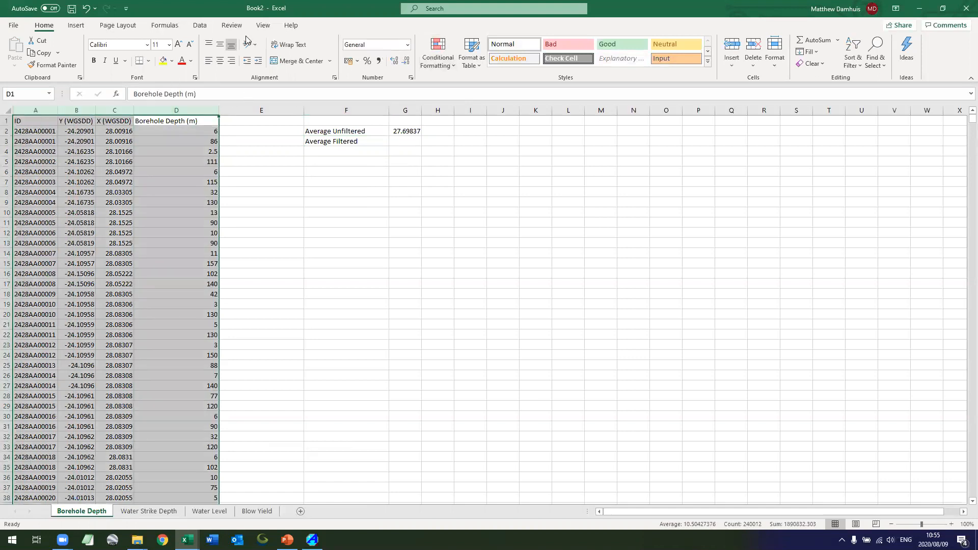
left_click(200, 25)
left_click(398, 51)
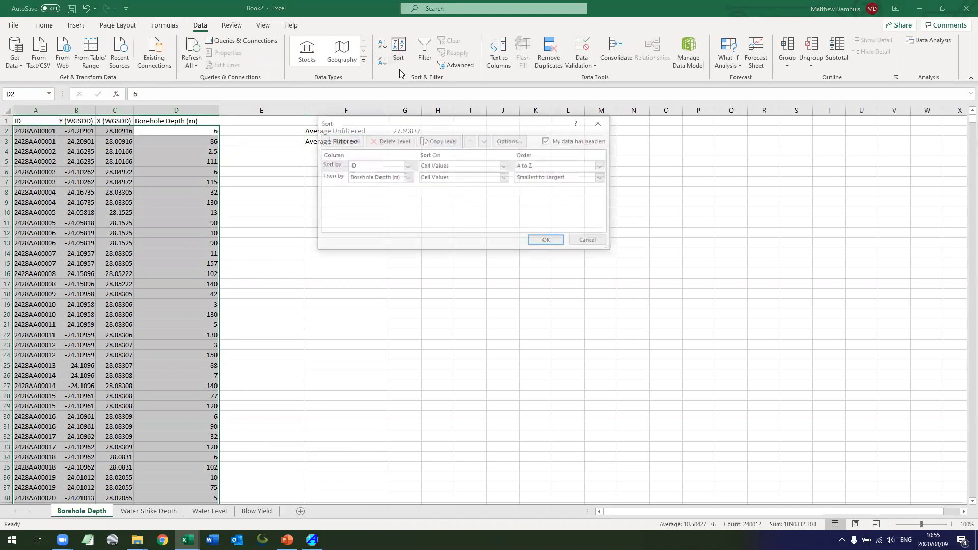
left_click(545, 178)
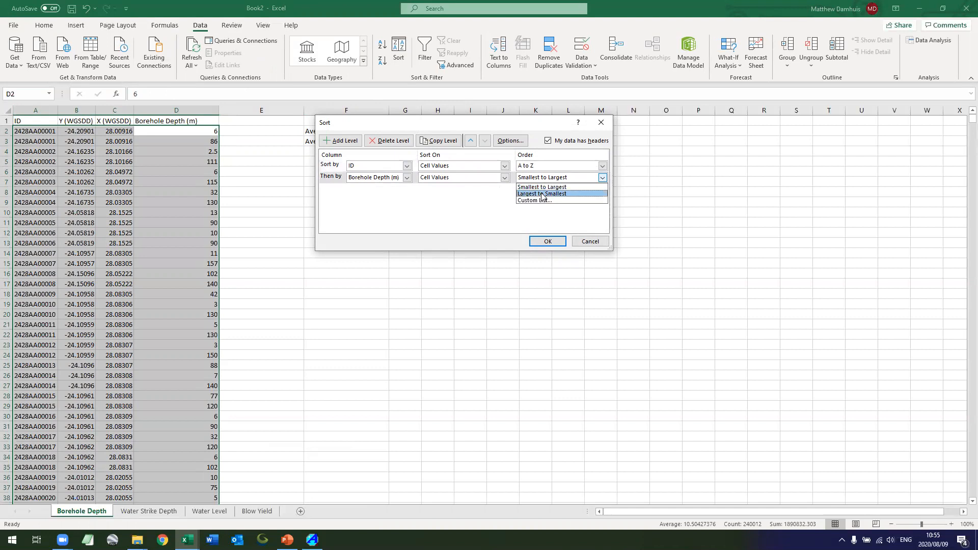
left_click(543, 194)
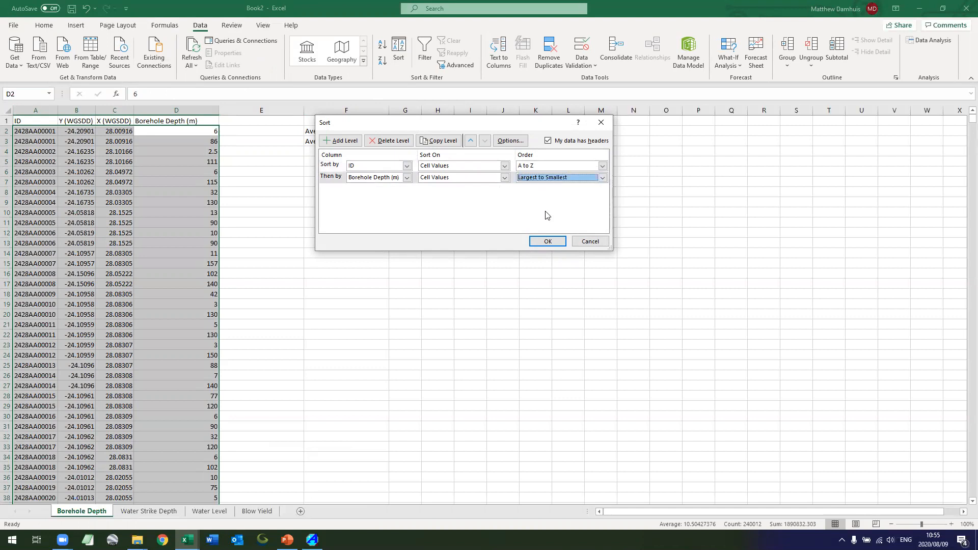
left_click(548, 241)
left_click(298, 205)
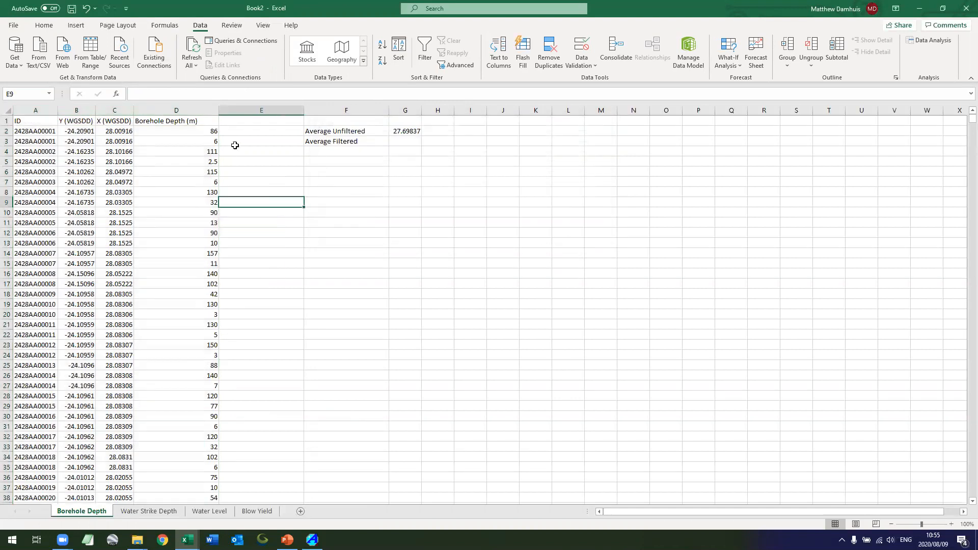
Remove duplicates from columns A to D, comparing only the ID column and excluding Y (WGSDD), X (WGSDD) and Borehole Depth (m)
left_click(190, 133)
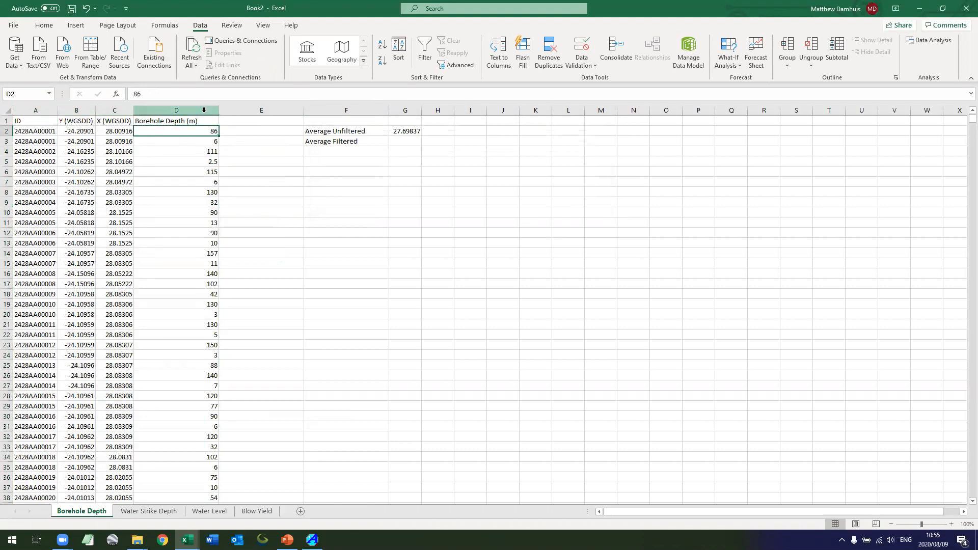
left_click_drag(203, 108, 36, 110)
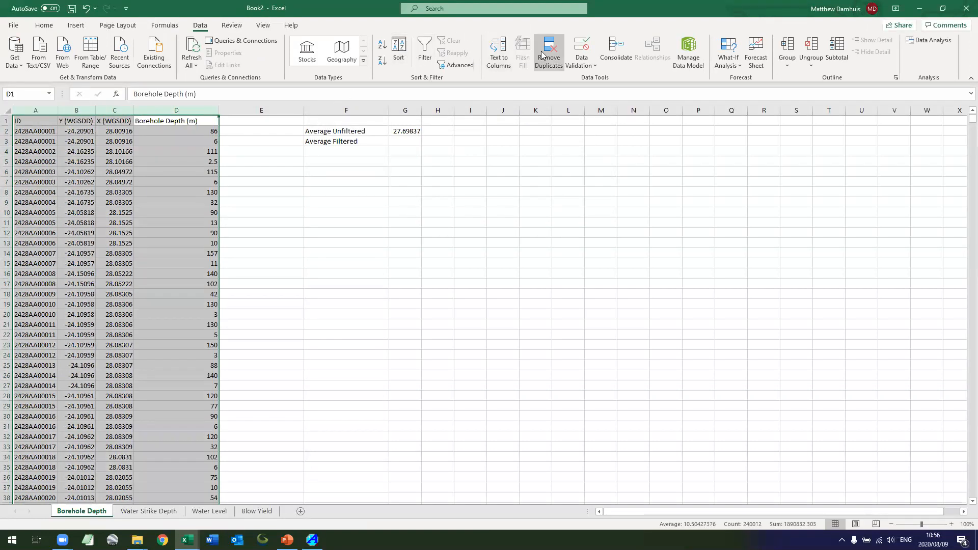
left_click(553, 69)
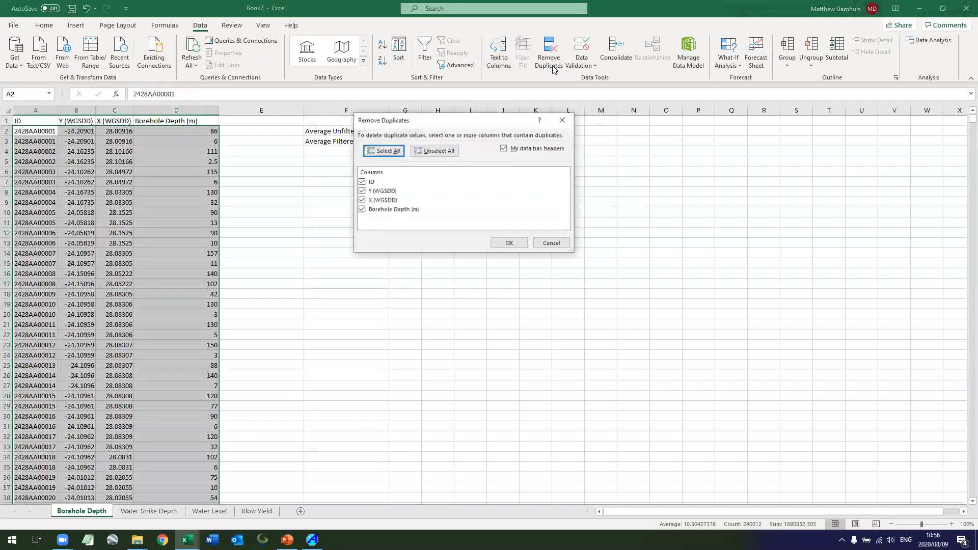
left_click(386, 193)
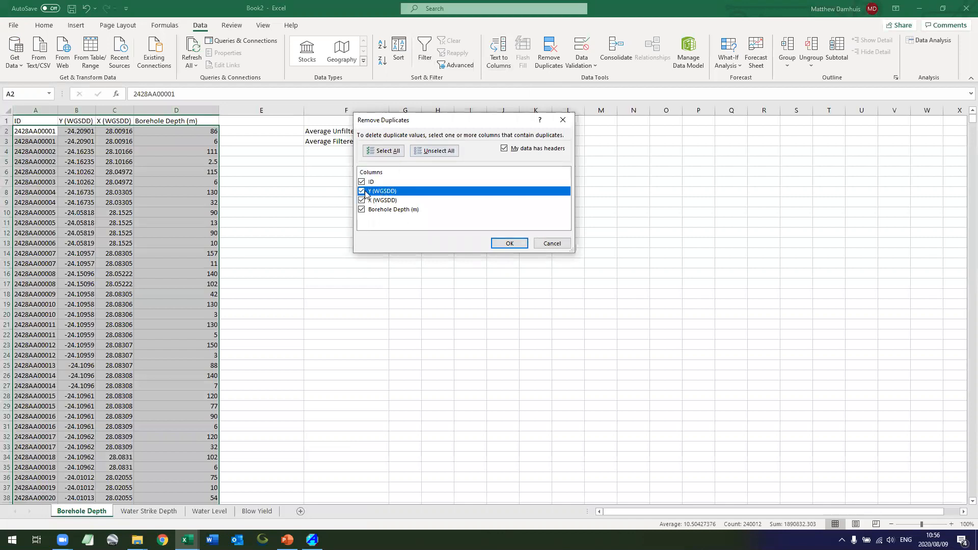
left_click(362, 200)
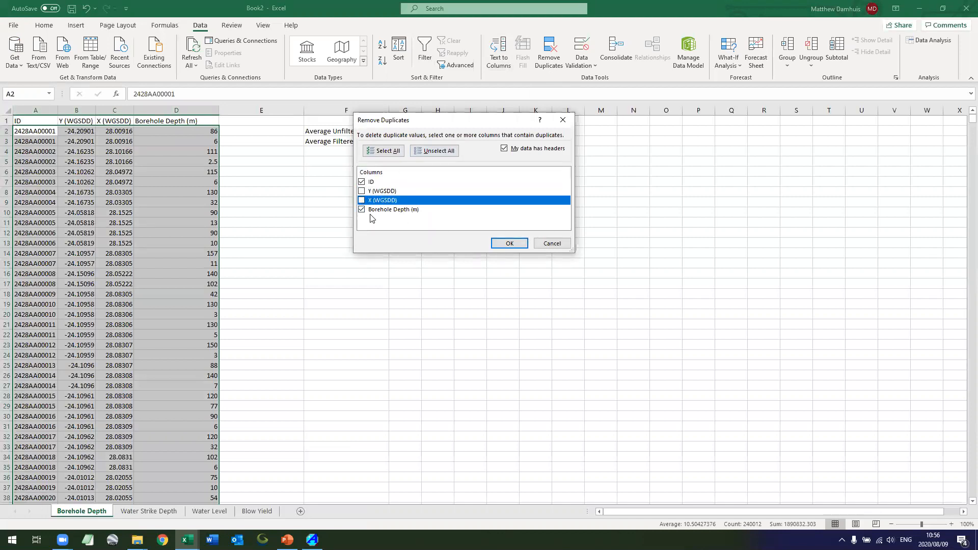
left_click(380, 183)
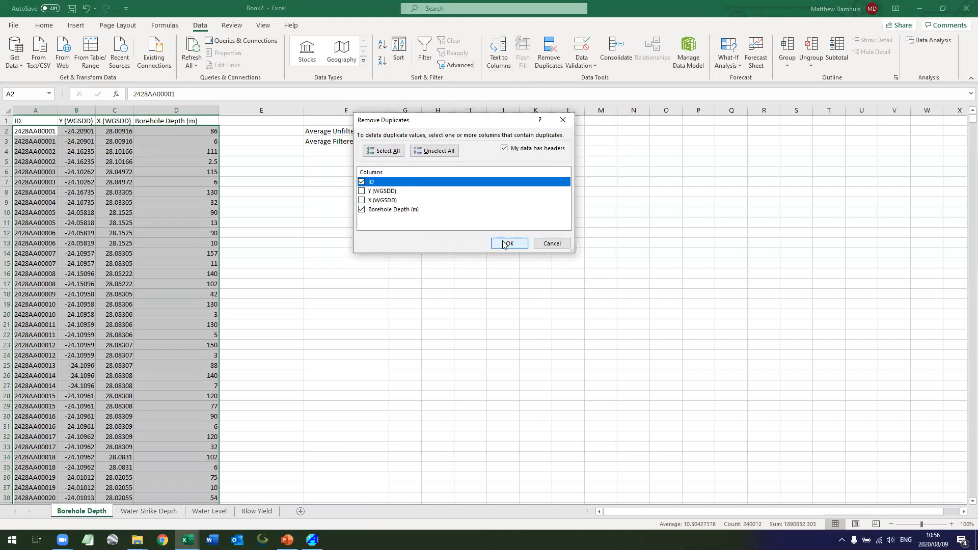
left_click(362, 210)
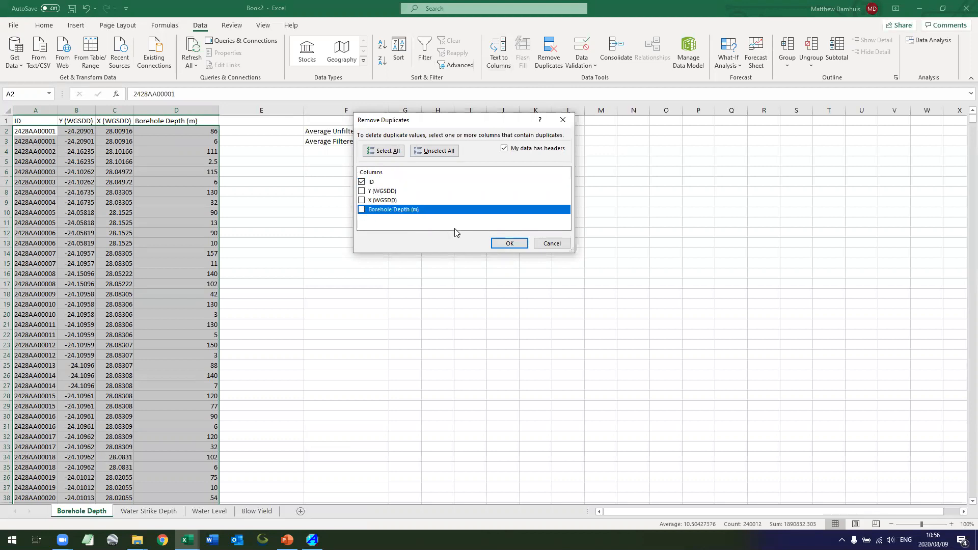
left_click(380, 185)
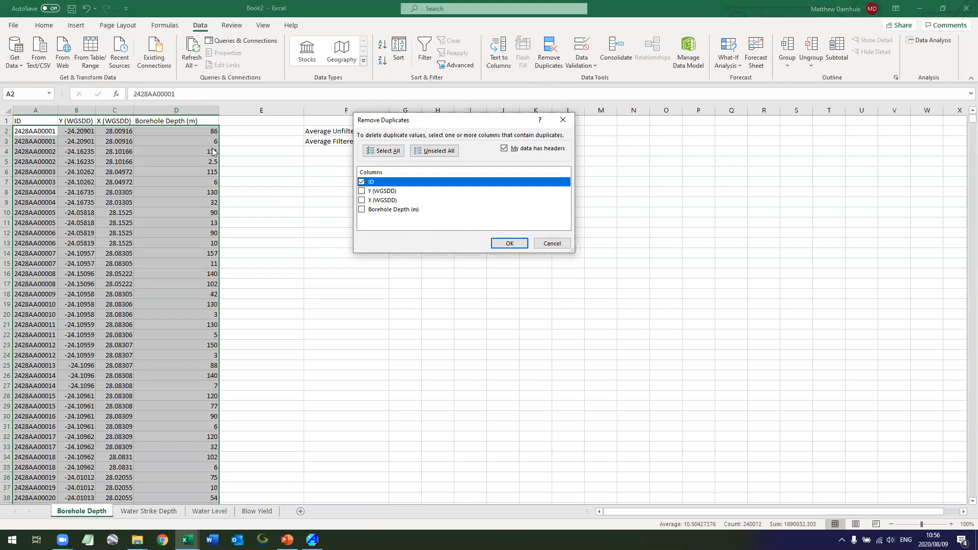
left_click(509, 244)
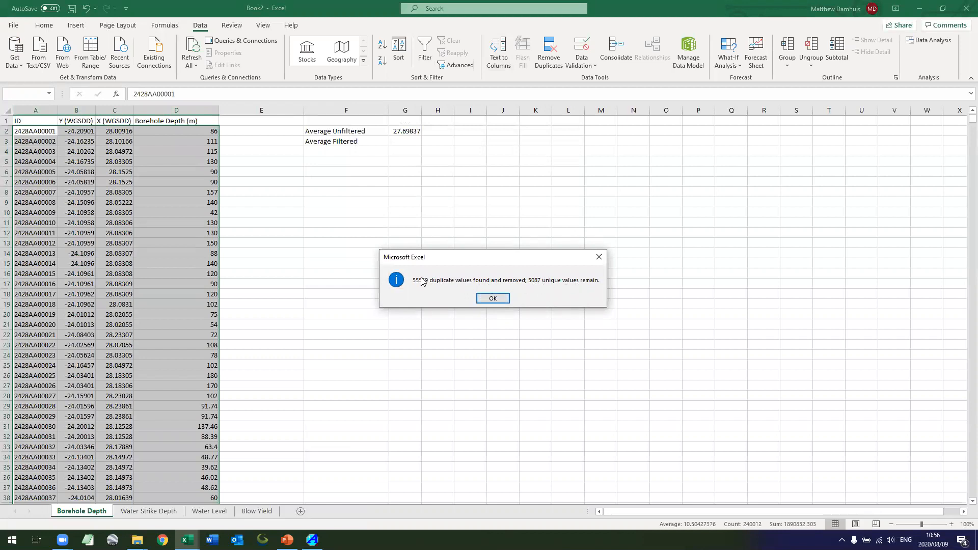
left_click(489, 299)
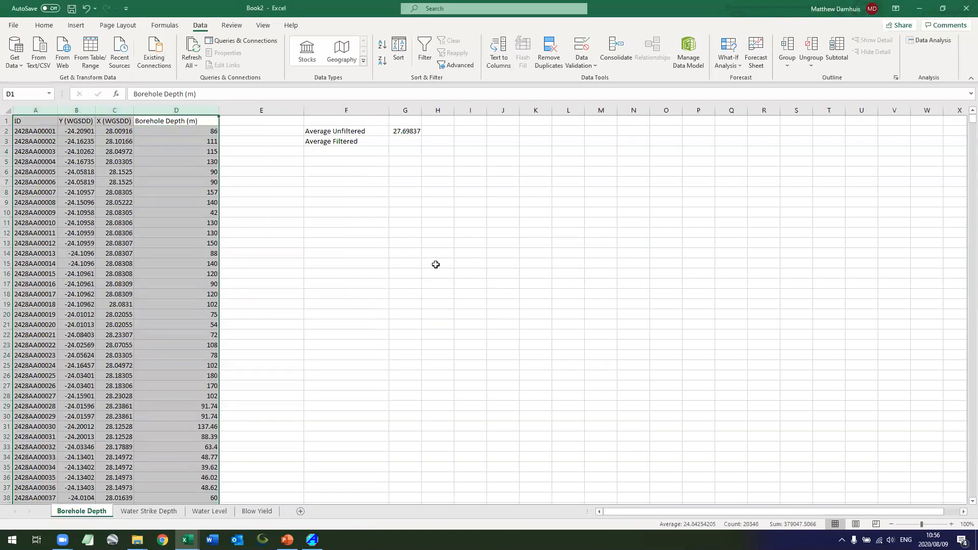
Calculate the average of the filtered borehole depths in cell G3 with =AVERAGE(D2:D5087)
left_click(402, 241)
left_click(404, 142)
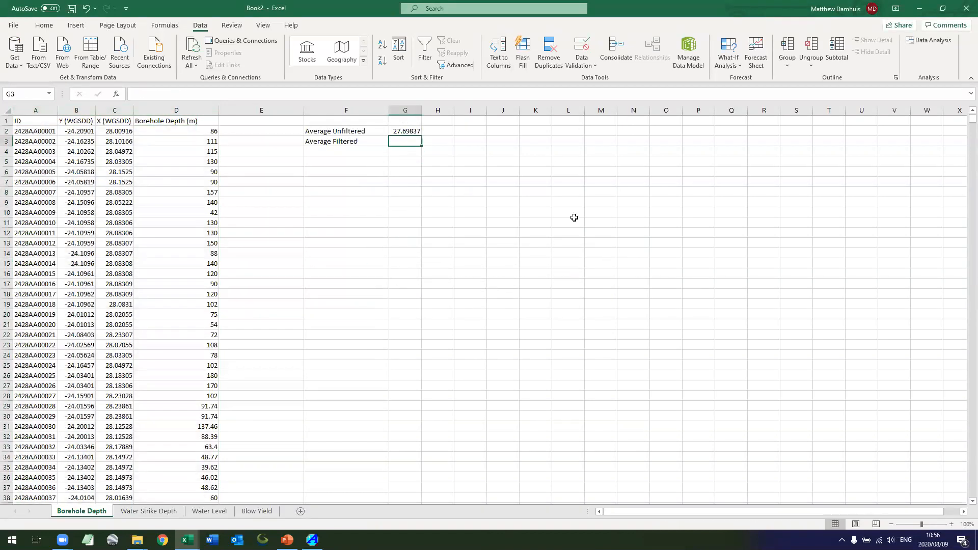
type("=average")
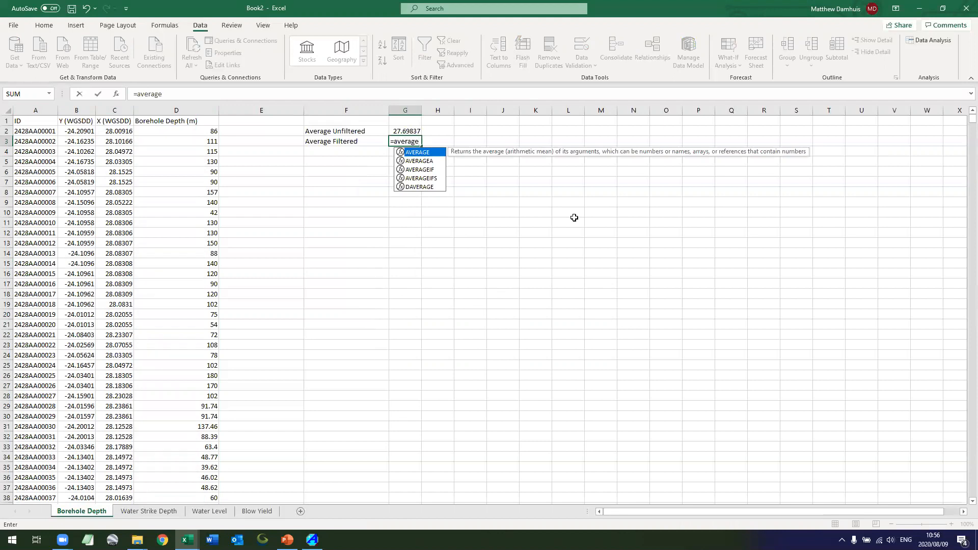
type("(")
key("Left")
key("Left")
key("Left")
key("Up")
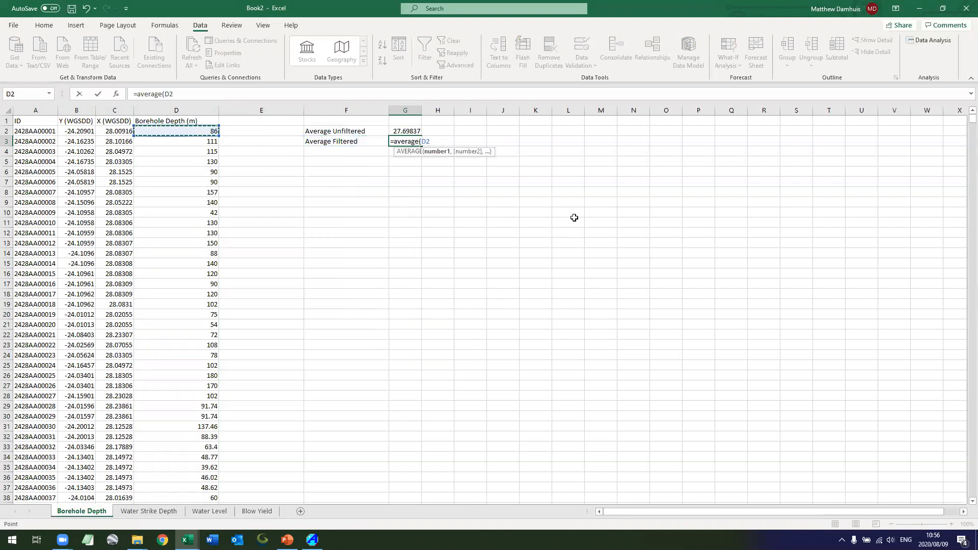
key("ctrl+shift+Down")
key("shift+Return")
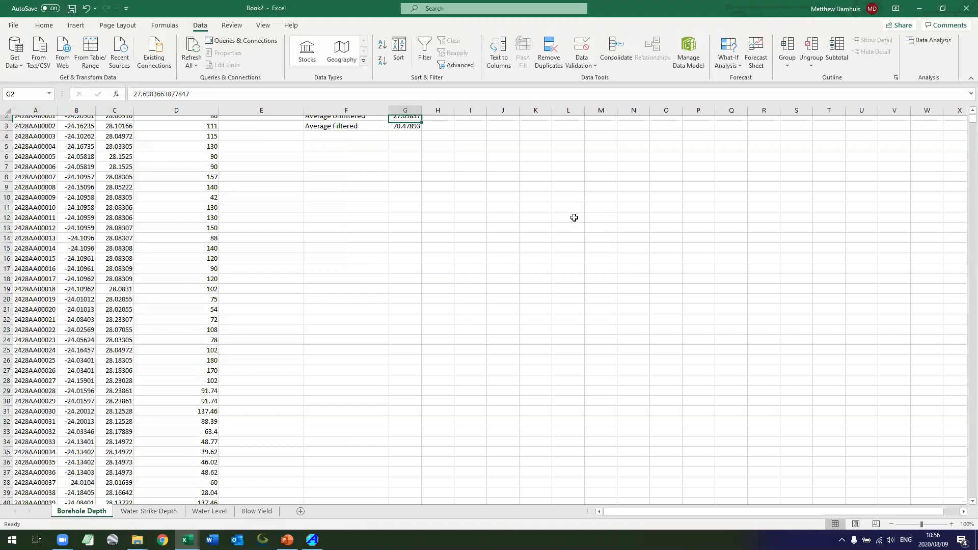
key("Down")
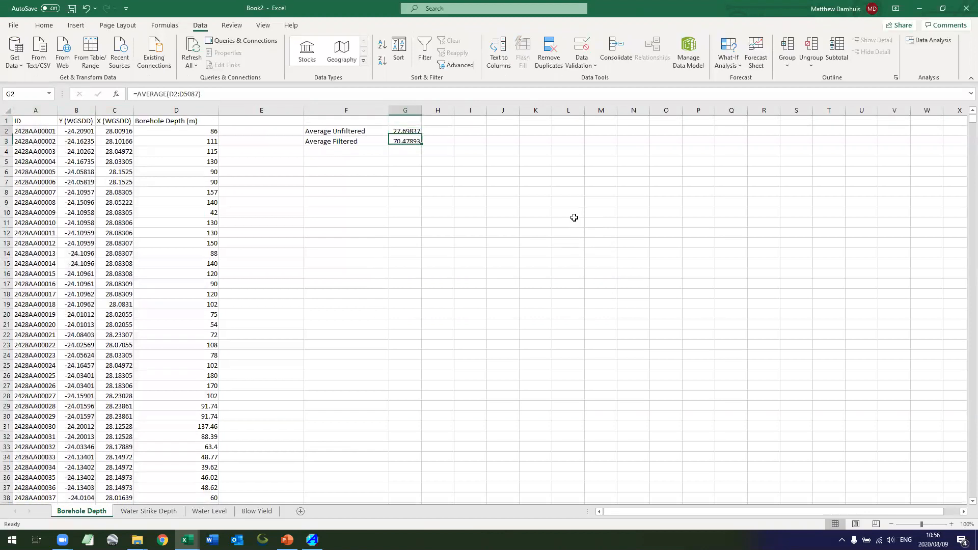
key("Up")
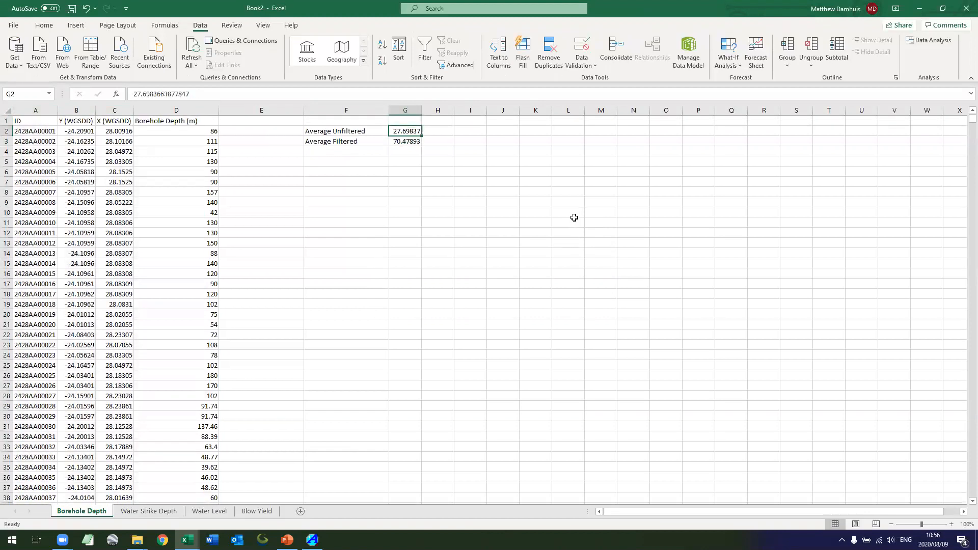
Format the two average values in G2:G3 to show two decimal places
left_click_drag(418, 144, 417, 133)
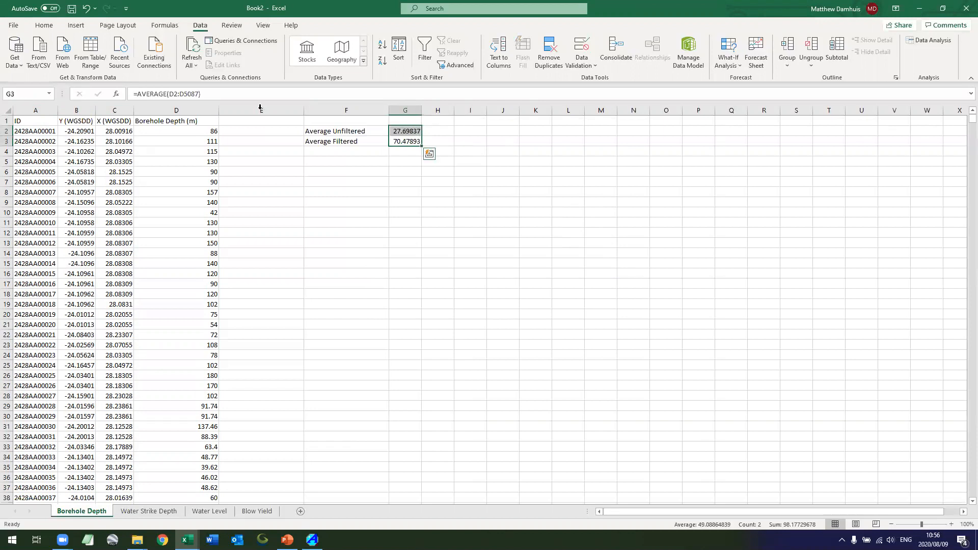
left_click(44, 25)
left_click(402, 64)
left_click(402, 64)
left_click(402, 64)
left_click(400, 173)
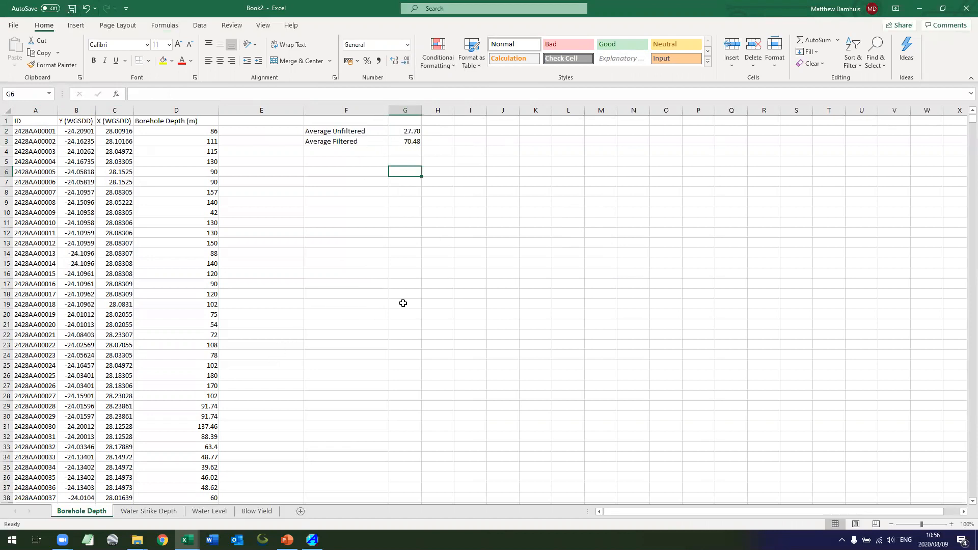
On the Water Strike Depth sheet, sort columns A to D by ID from A to Z, then Water Strike Depth (m) from smallest to largest
left_click(153, 516)
left_click(352, 273)
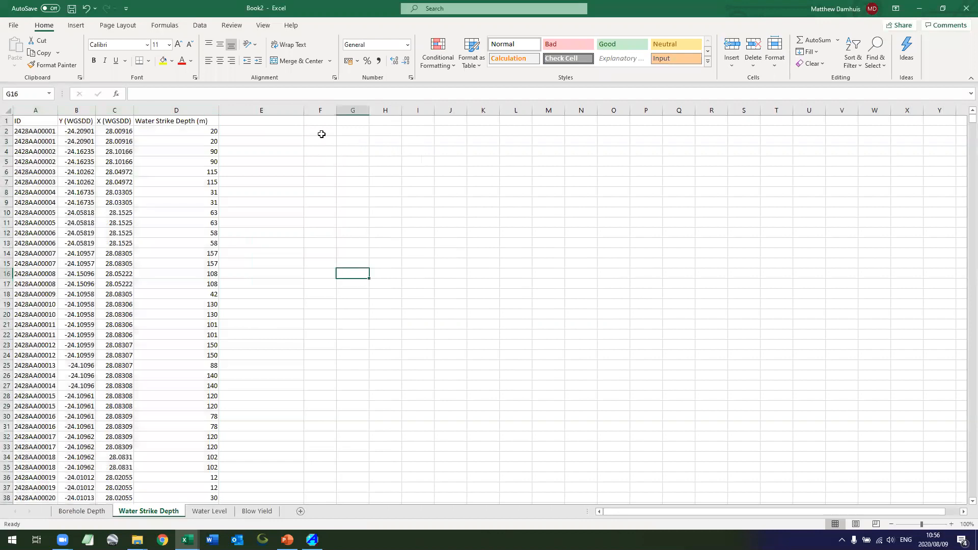
left_click_drag(36, 111, 180, 111)
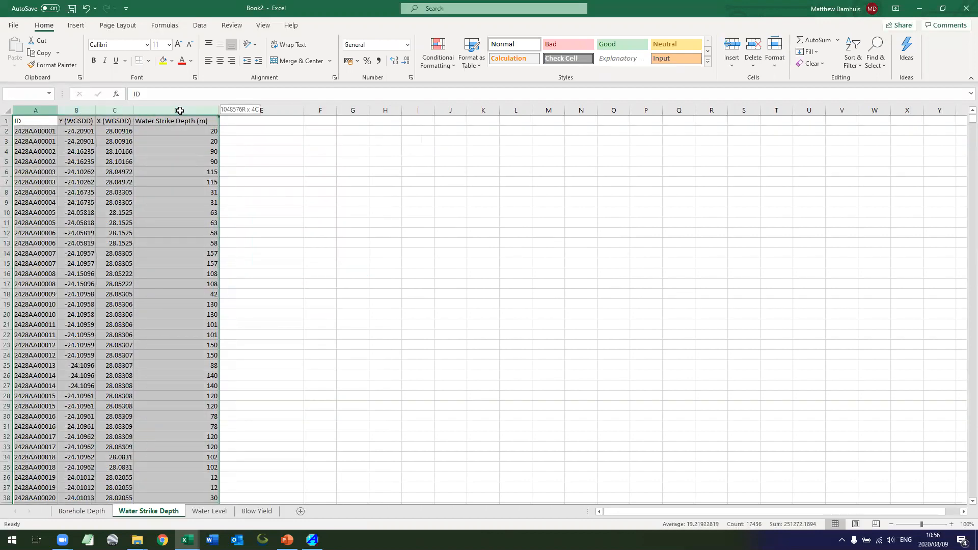
left_click(200, 26)
left_click(399, 49)
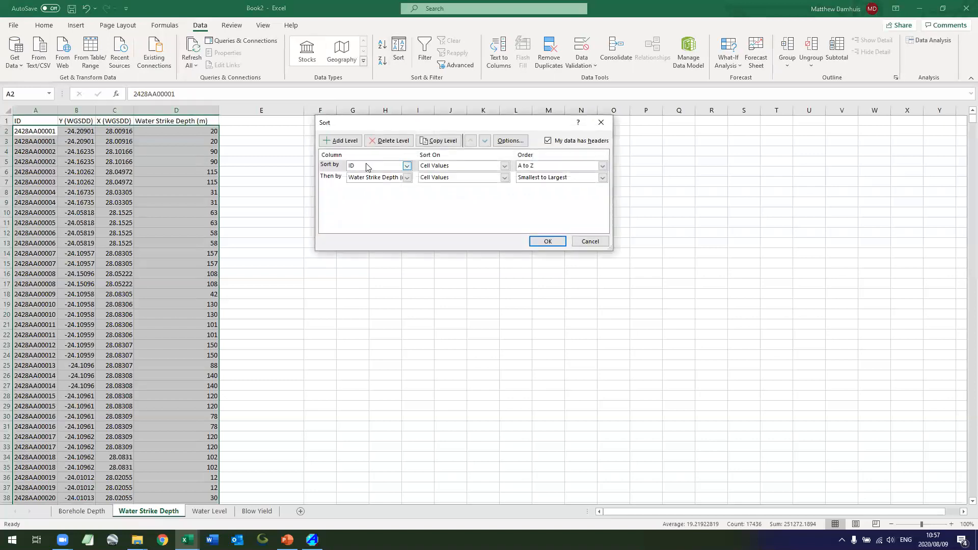
left_click(539, 177)
left_click(543, 194)
left_click(542, 178)
left_click(542, 187)
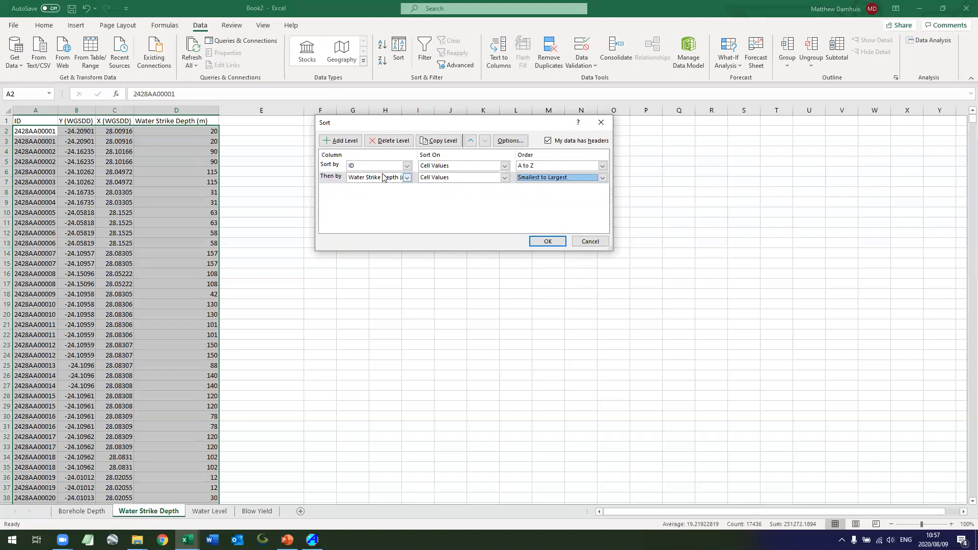
left_click(545, 243)
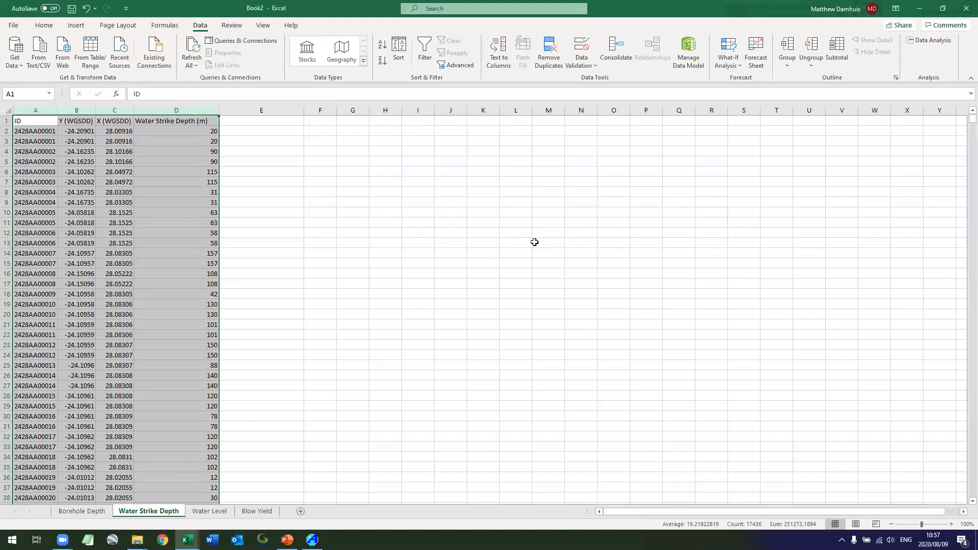
left_click(367, 236)
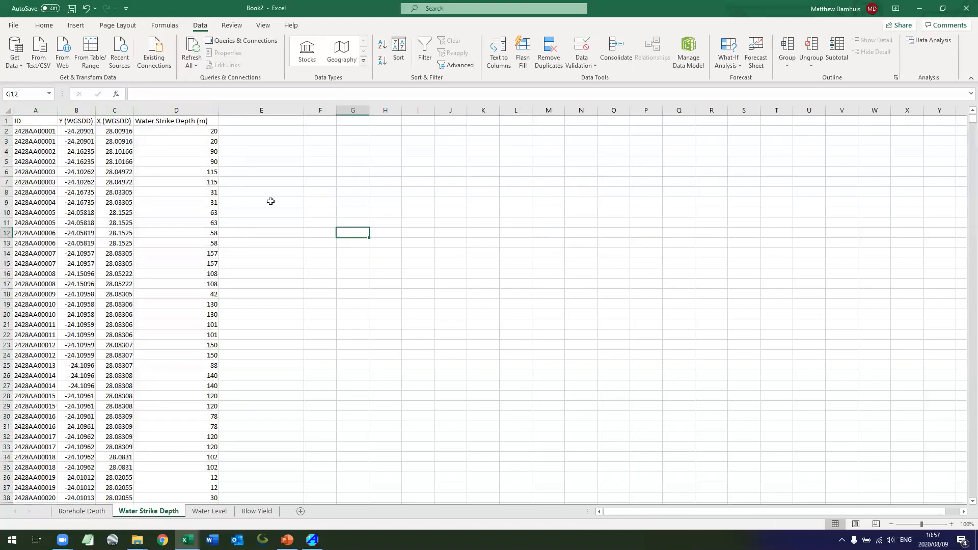
left_click_drag(215, 132, 216, 189)
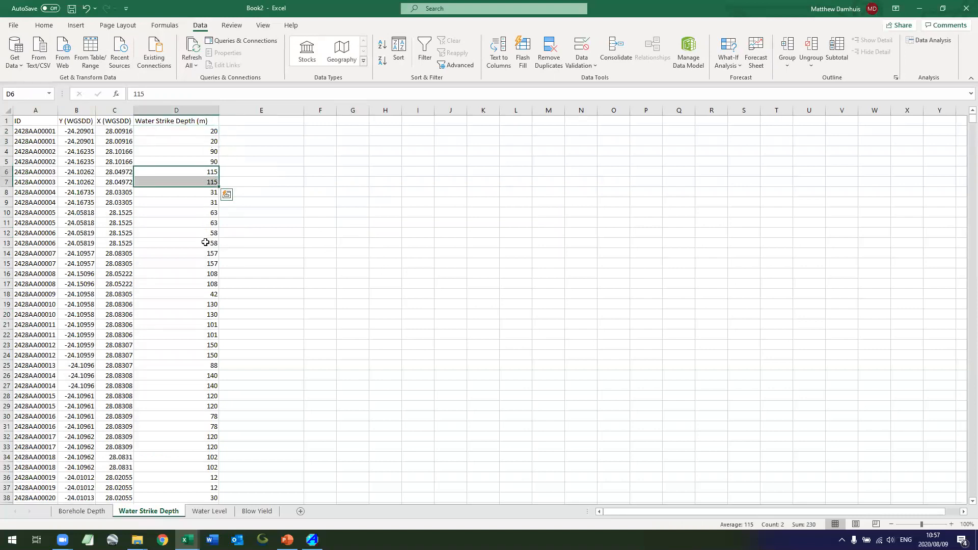
left_click(253, 302)
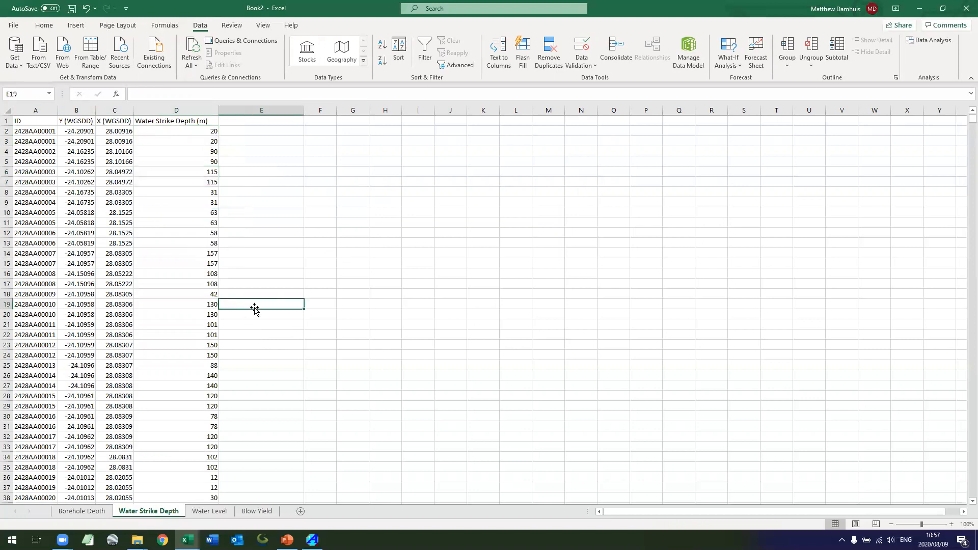
left_click(51, 120)
key("ctrl+a")
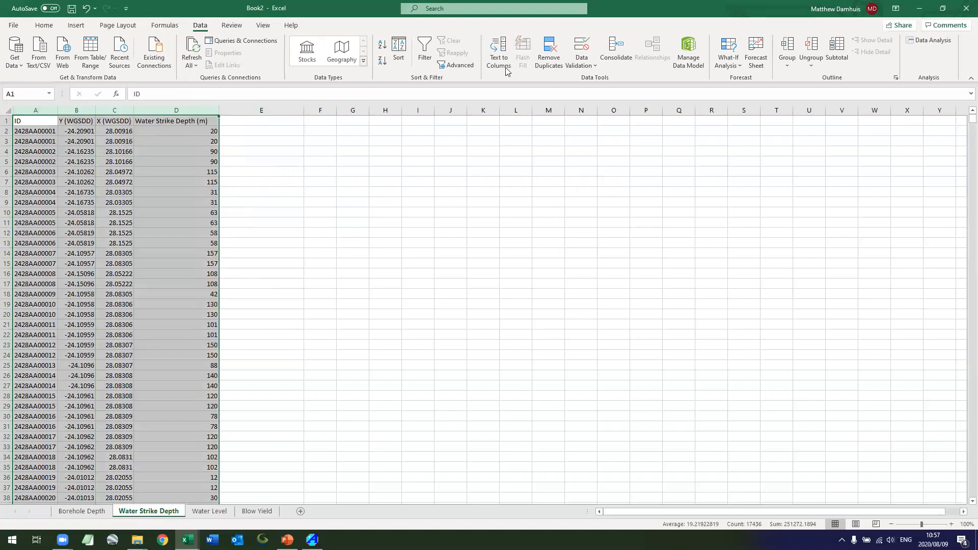
left_click(544, 64)
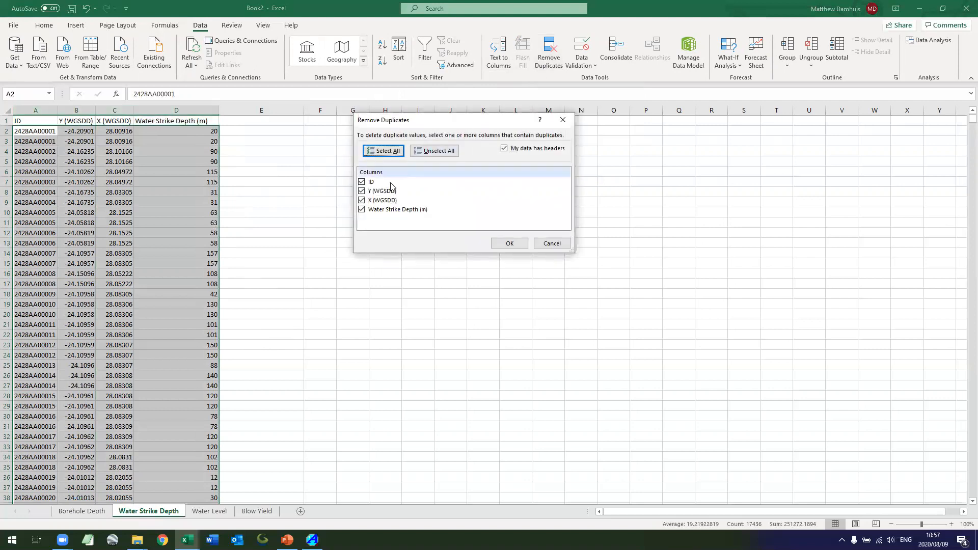
key("alt+u")
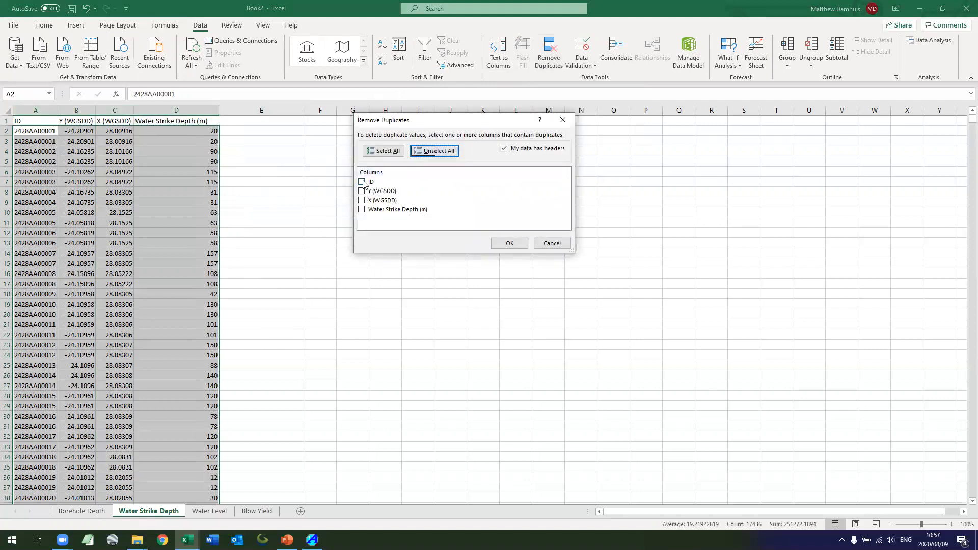
left_click(362, 183)
left_click(363, 209)
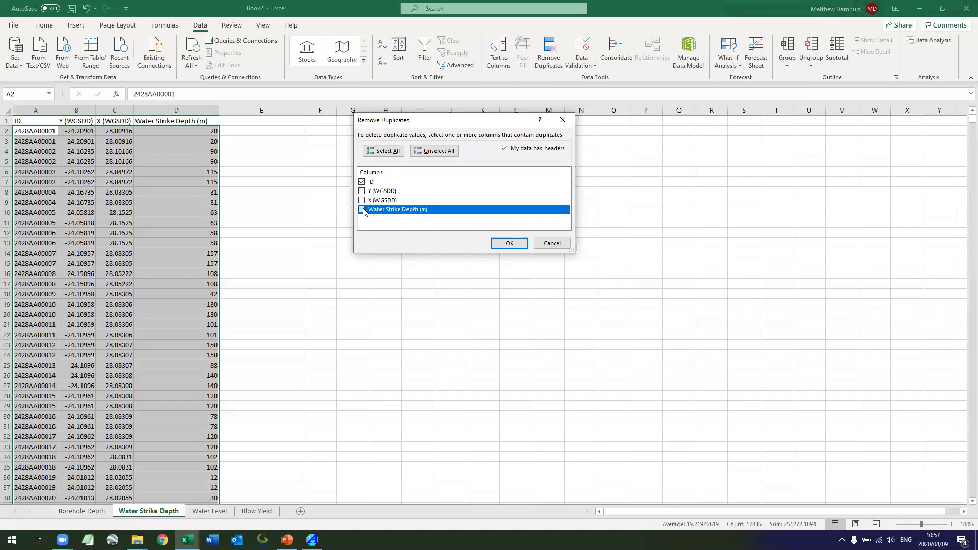
left_click(552, 244)
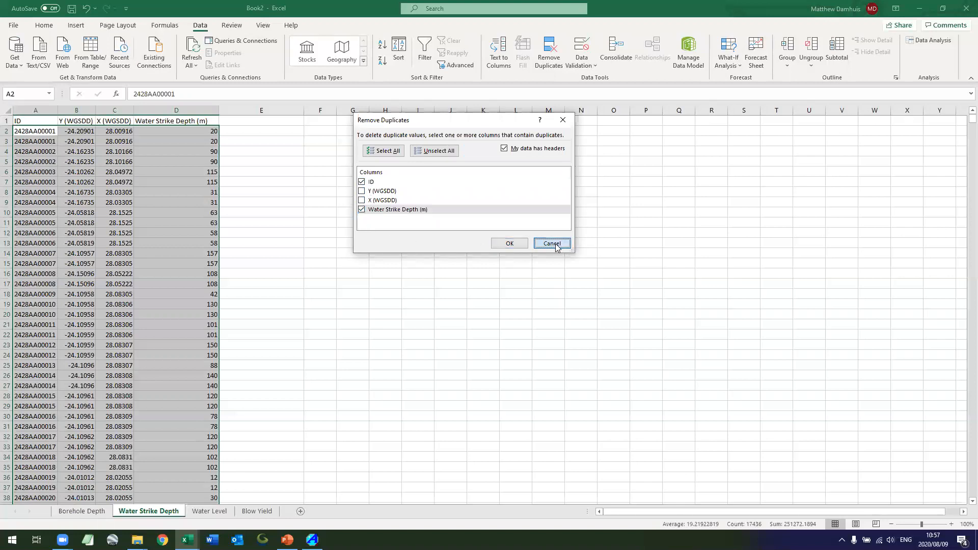
Change the water strike depth in cell D3 to 21 and in cell D5 to 92
left_click(332, 203)
left_click(195, 141)
type("21")
key("Return")
key("Return")
type("9")
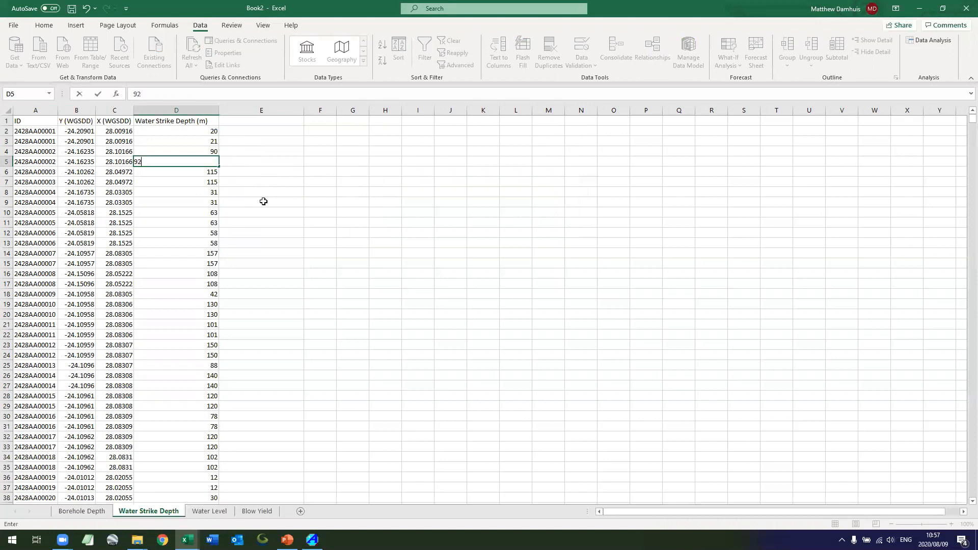
type("2")
key("Return")
Remove duplicates from columns A to D, comparing only ID and Water Strike Depth (m), and check the first depth records
left_click_drag(149, 160, 193, 110)
left_click(242, 188)
left_click(548, 51)
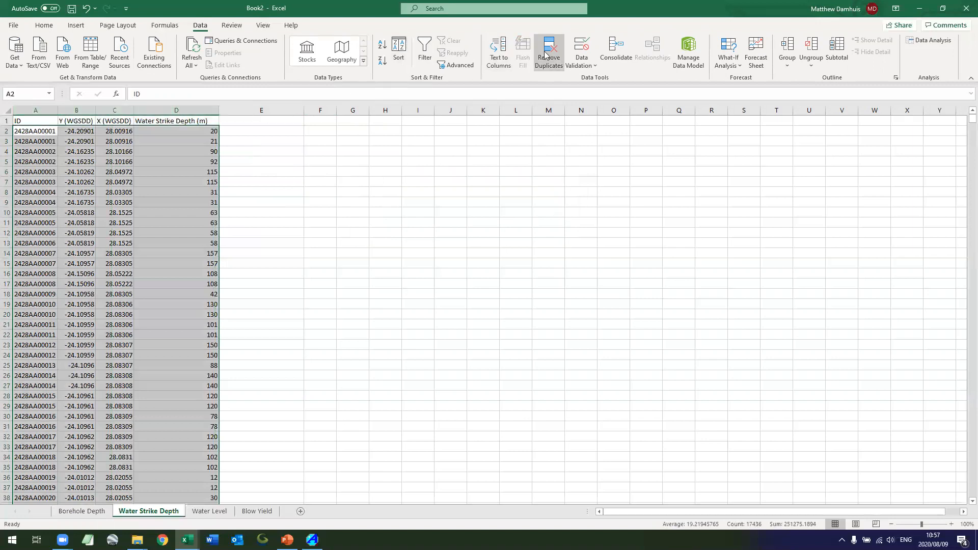
left_click(362, 191)
left_click(362, 200)
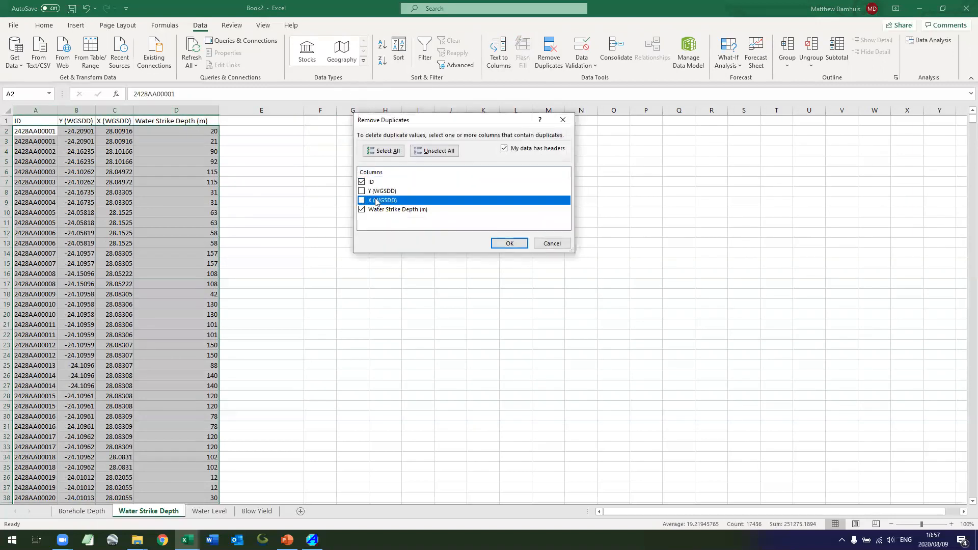
left_click(375, 183)
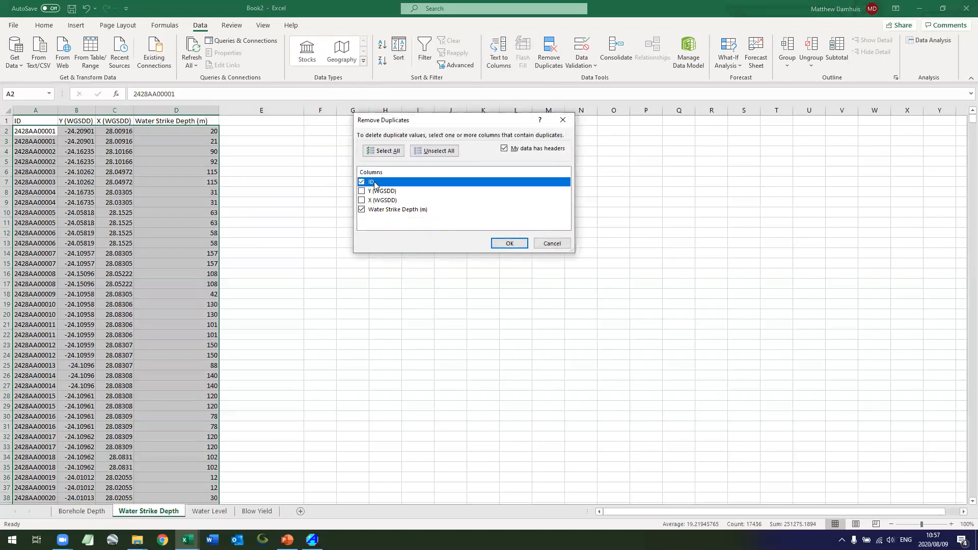
left_click(390, 209)
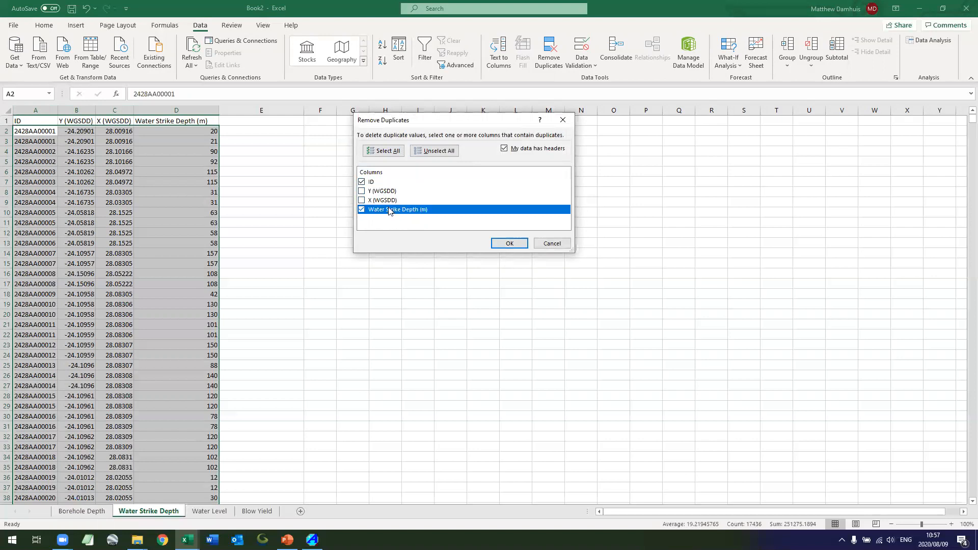
left_click(509, 243)
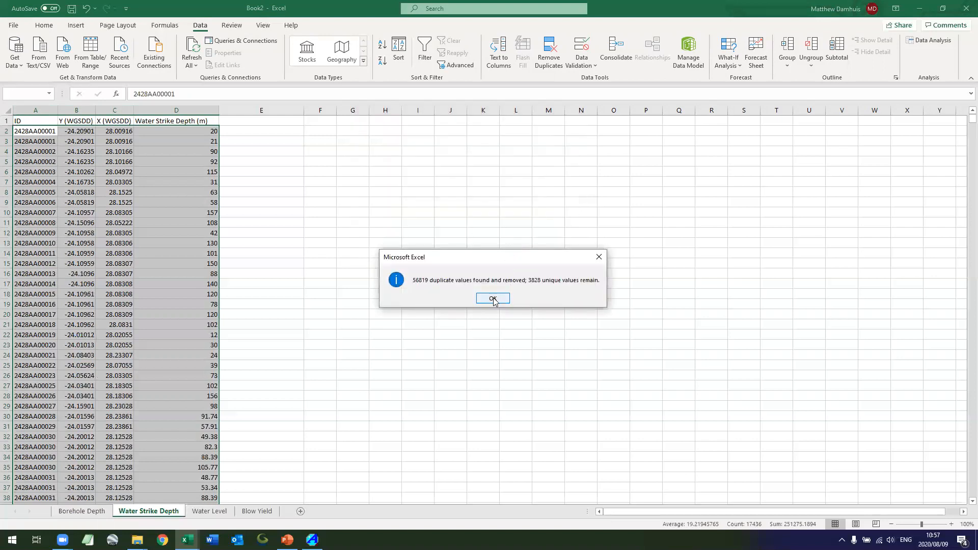
left_click(494, 298)
left_click(240, 153)
left_click_drag(210, 132, 212, 227)
left_click_drag(211, 162, 211, 130)
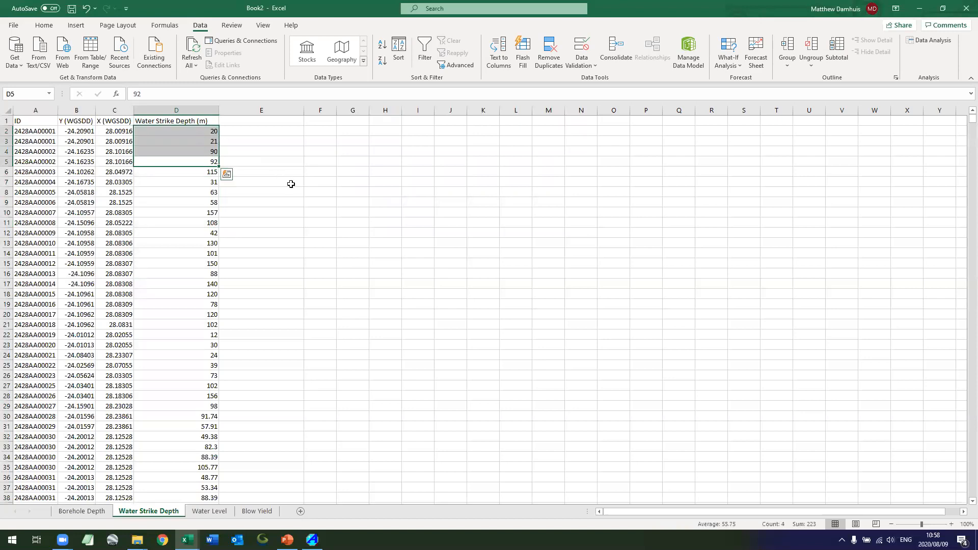
Undo the duplicate removal and the two edits to the water strike depths in D3 and D5
key("ctrl+z")
key("ctrl+z")
key("ctrl+z")
left_click(353, 201)
Remove duplicates from the original water strike data in columns A to D, excluding Y (WGSDD) and X (WGSDD) from the comparison
left_click_drag(51, 113, 204, 111)
left_click(499, 53)
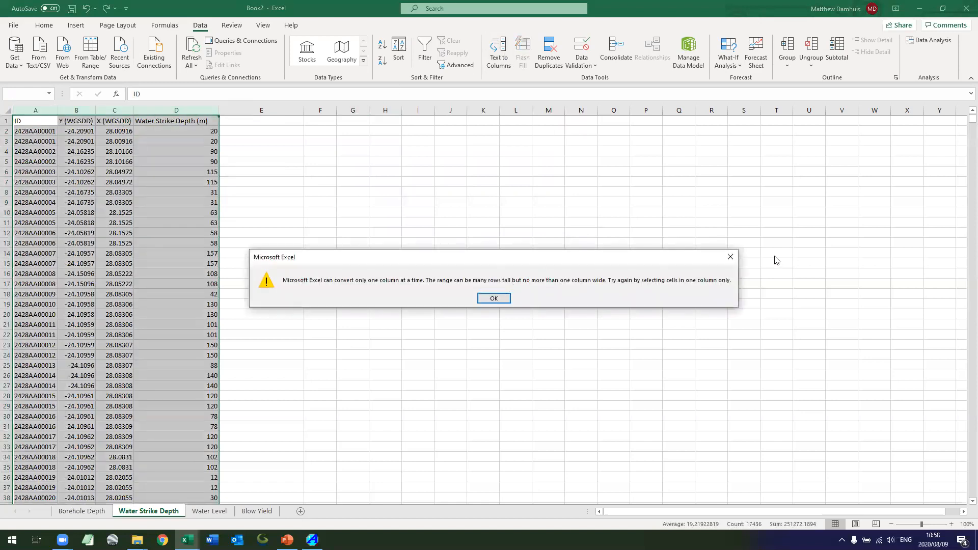
left_click(730, 257)
left_click(549, 54)
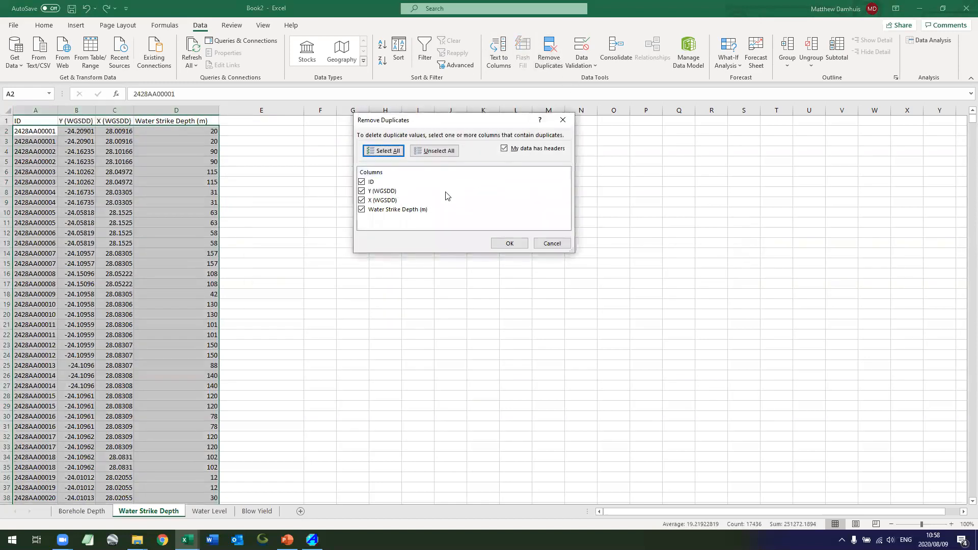
left_click(362, 191)
left_click(362, 200)
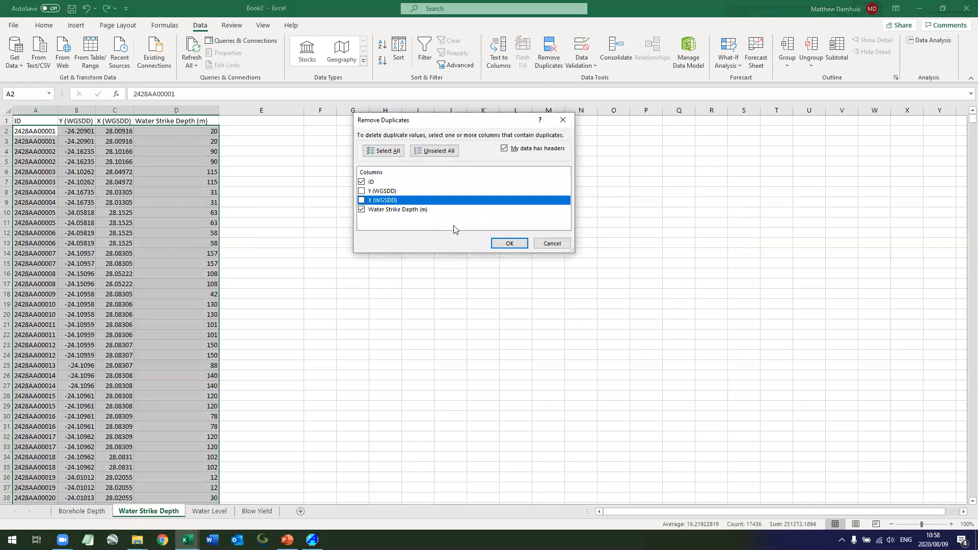
left_click(501, 245)
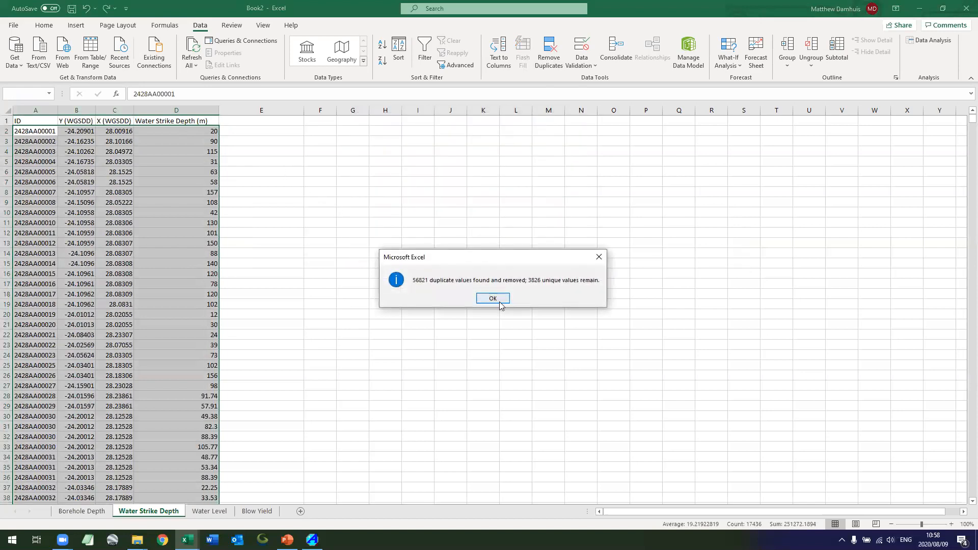
left_click(493, 298)
left_click_drag(203, 142, 200, 127)
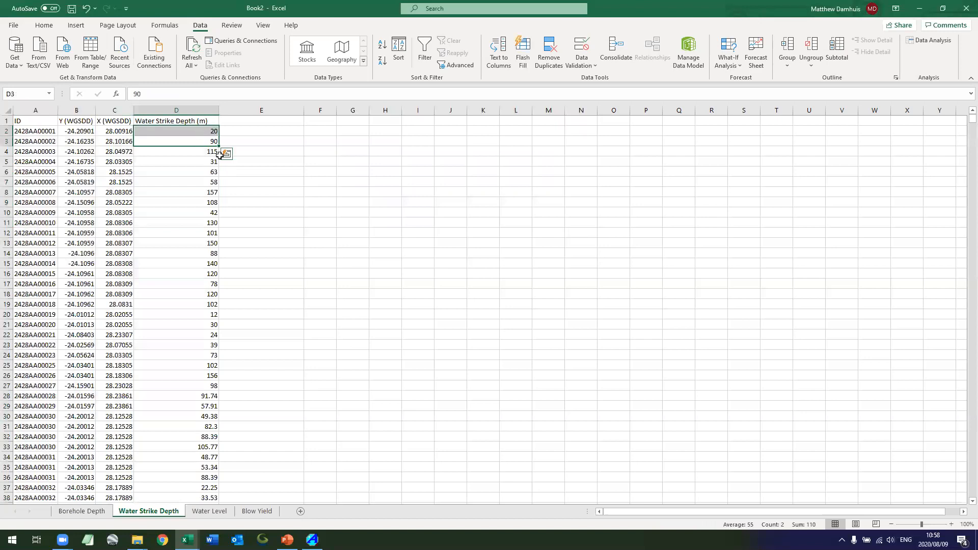
left_click(300, 202)
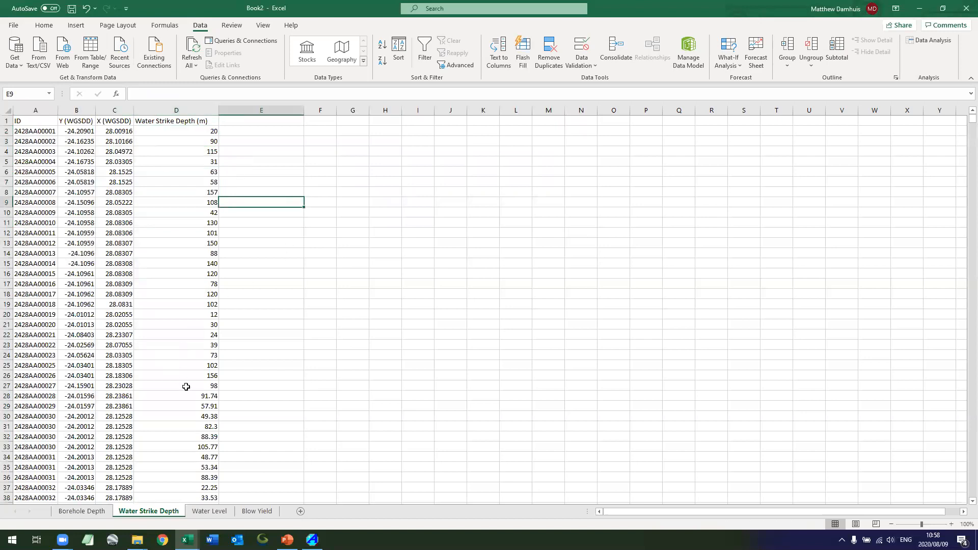
left_click_drag(191, 421, 191, 407)
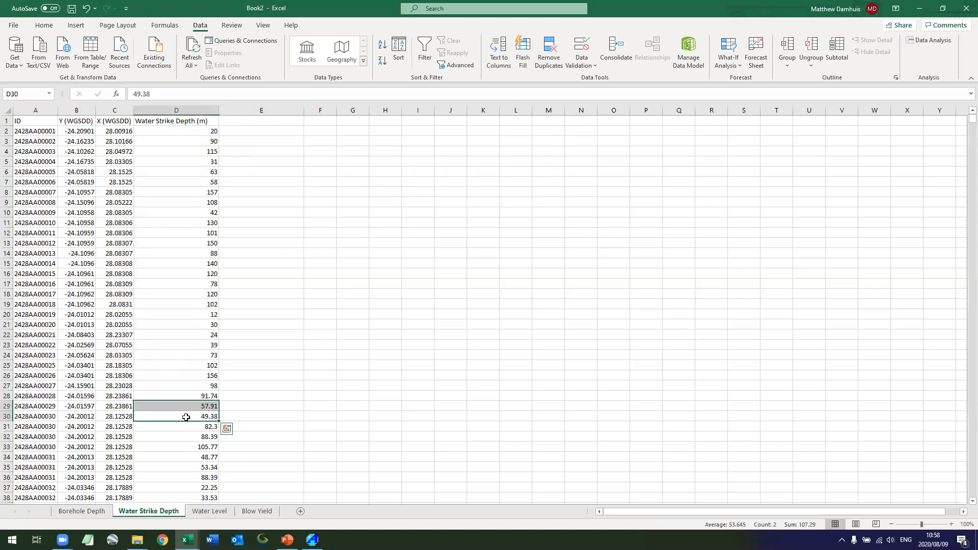
Calculate the average water strike depth in cell F2 with an AVERAGE formula over D2:D3826
left_click_drag(47, 419, 157, 433)
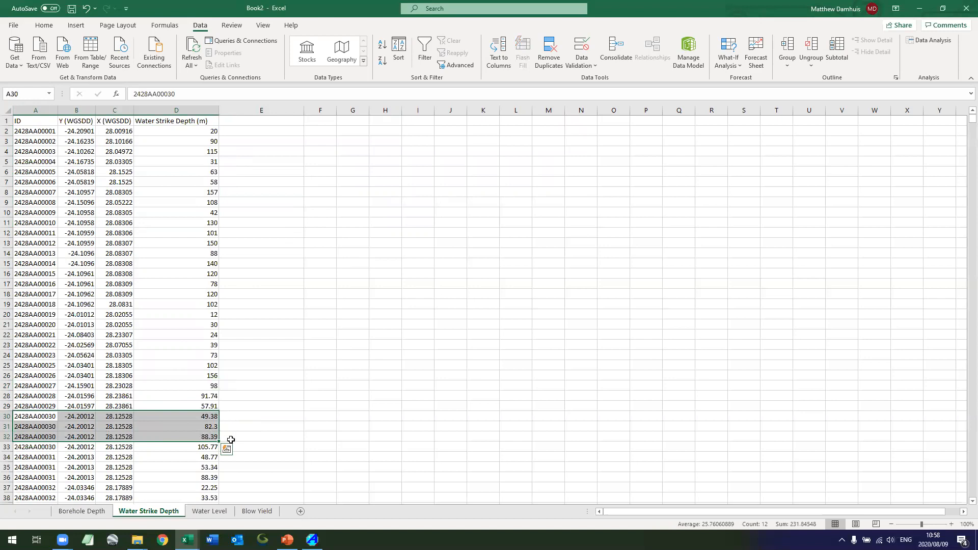
left_click(274, 441)
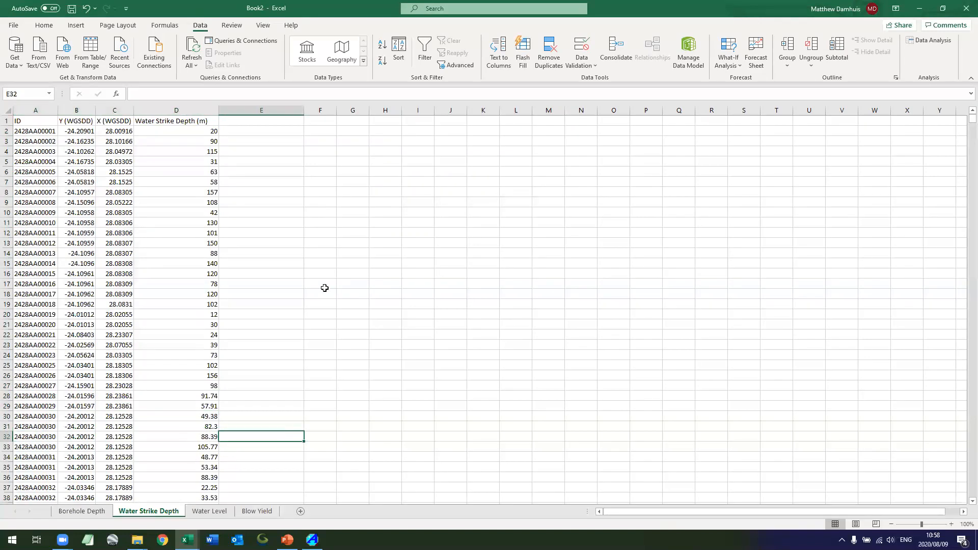
left_click(333, 129)
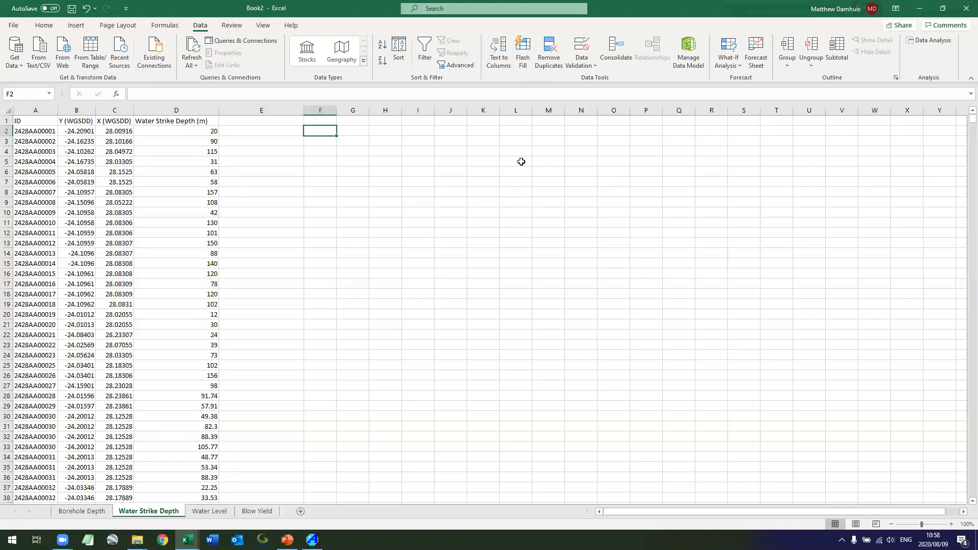
type("=AVE")
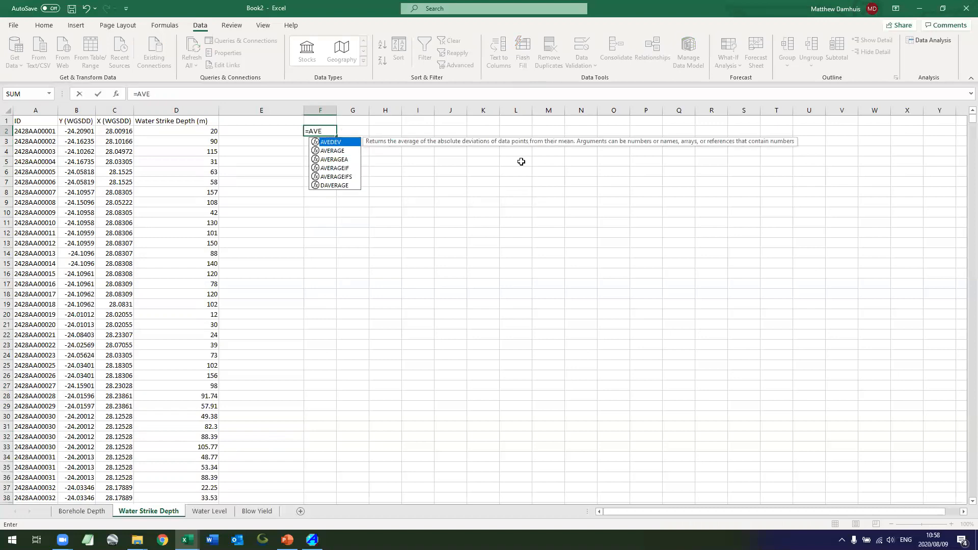
type("RAGE(")
key("Left")
key("Left")
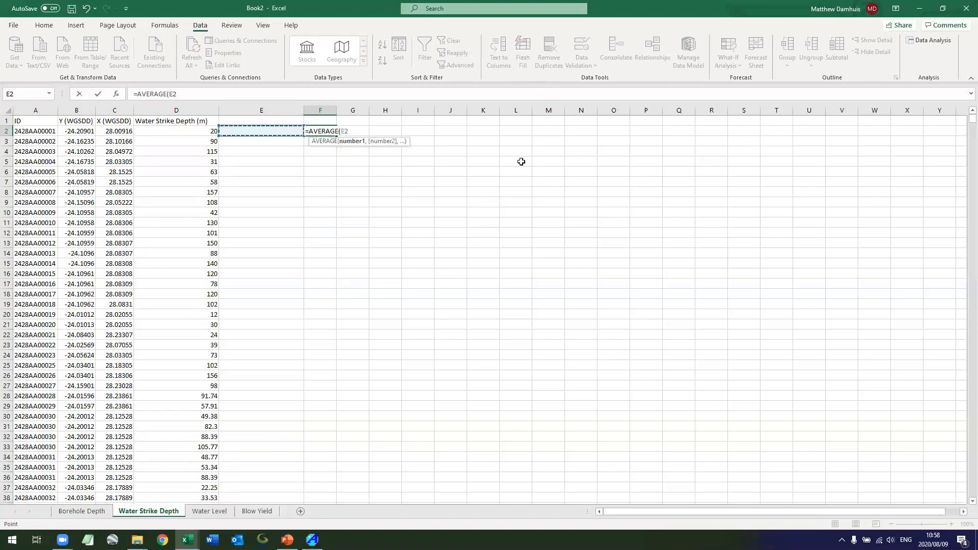
key("ctrl+shift+Down")
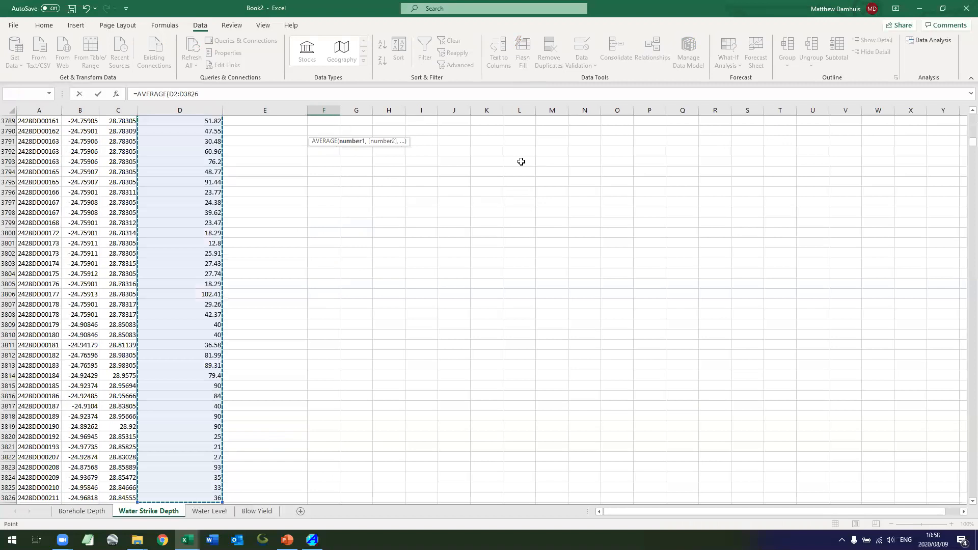
key("shift+Return")
key("Down")
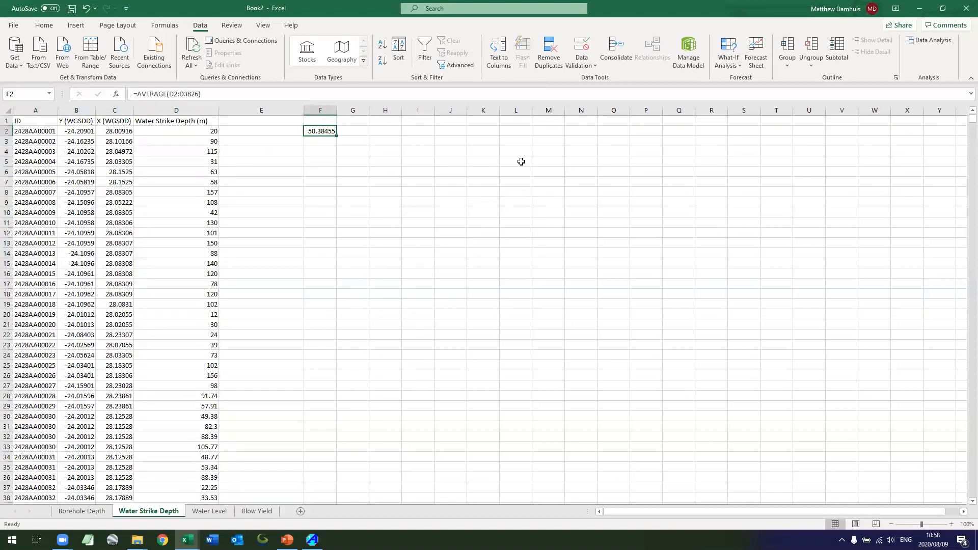
Format the average water strike depth in F2 to two decimal places
left_click(44, 25)
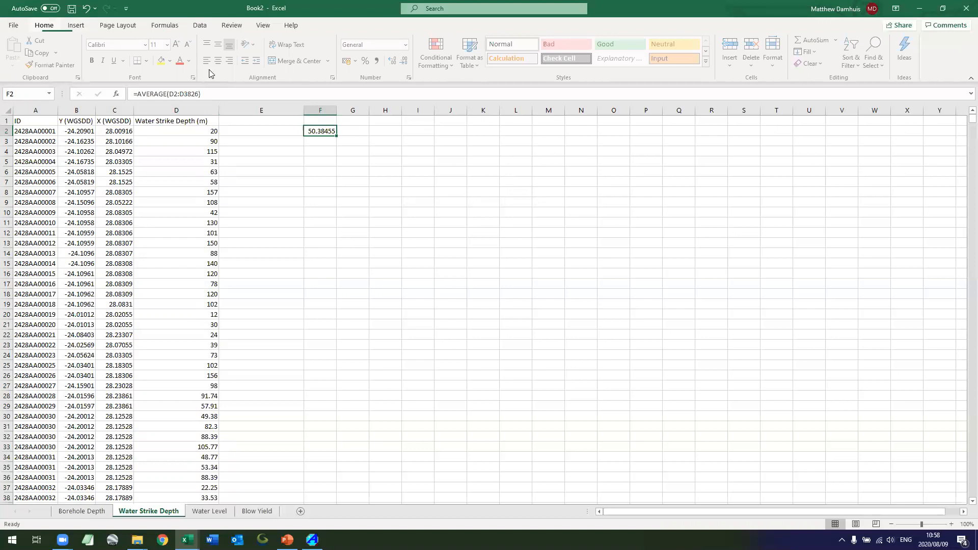
left_click(406, 61)
left_click(405, 60)
left_click(406, 61)
left_click(386, 131)
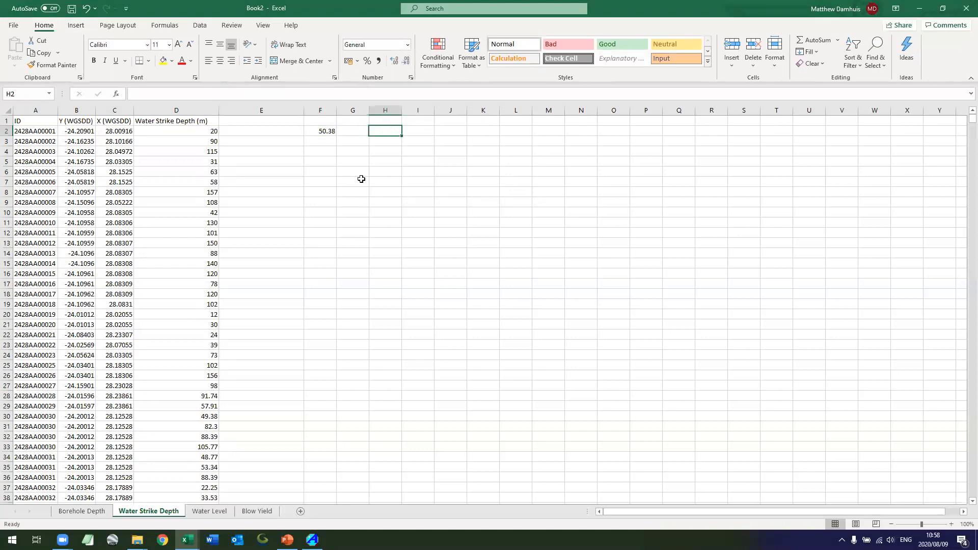
On the Water Level sheet, examine the last records for repeated combinations of ID, date and water level
left_click(210, 511)
left_click(349, 304)
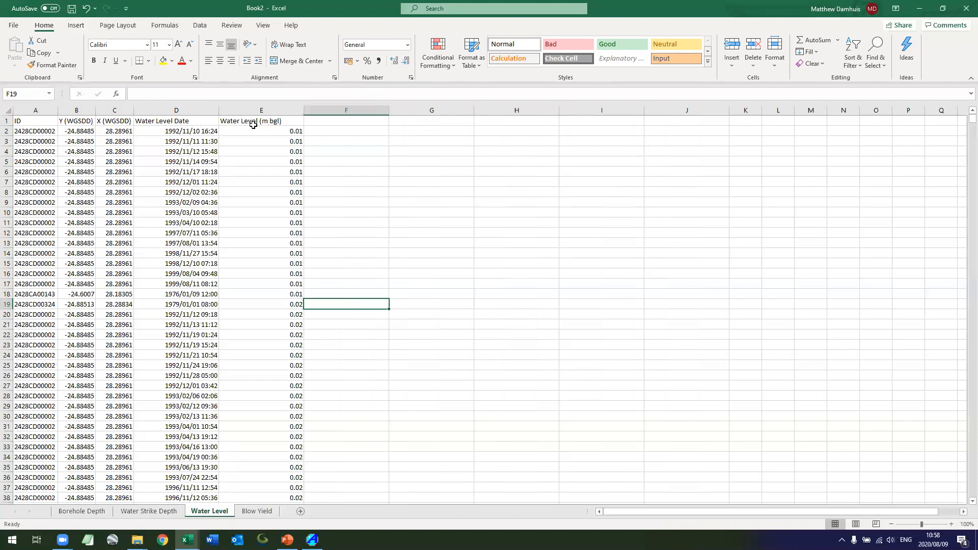
left_click(252, 110)
left_click(261, 145)
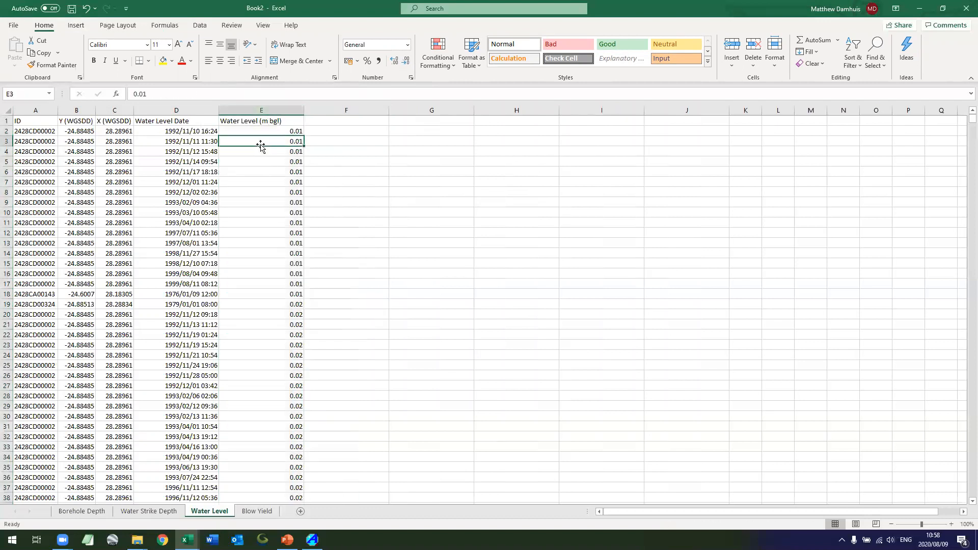
key("ctrl+Down")
scroll(267, 144, "down", 1)
key("Up")
key("Left")
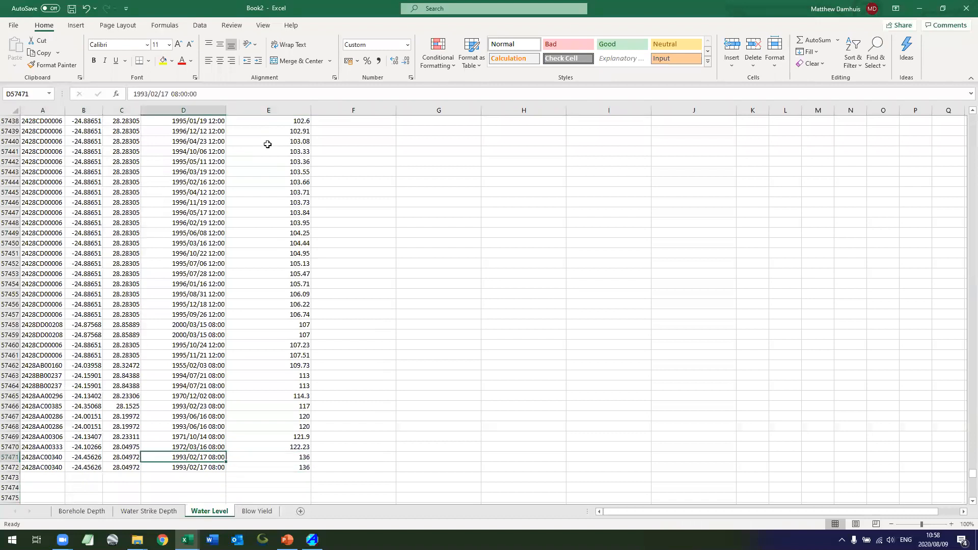
key("Down")
key("Right")
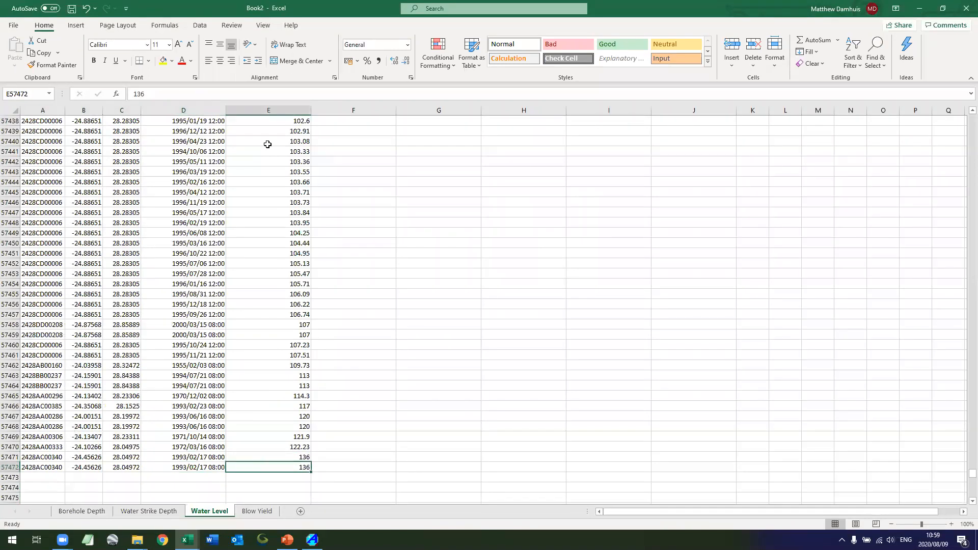
key("Up")
key("Left")
key("Left")
key("Left")
key("Left")
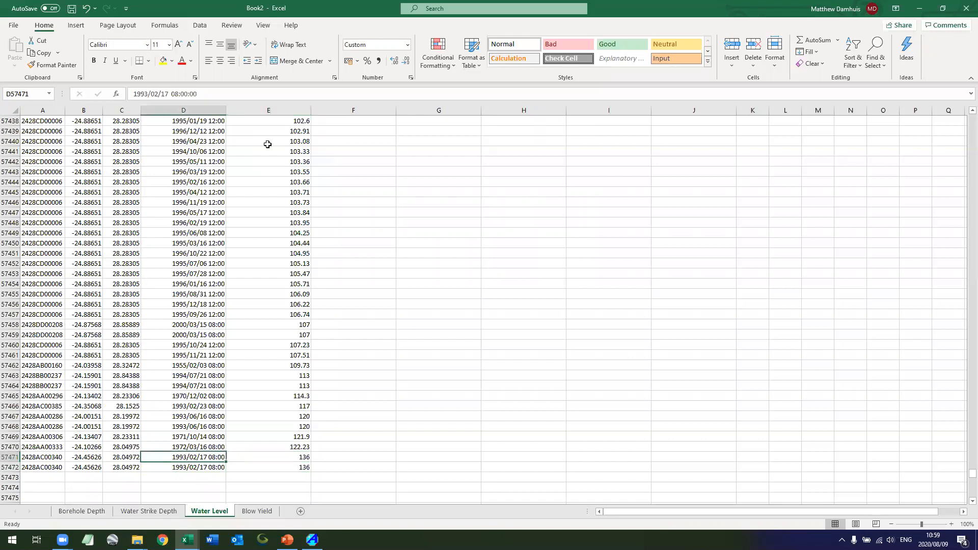
key("Down")
key("Right")
key("Right")
key("Right")
key("Right")
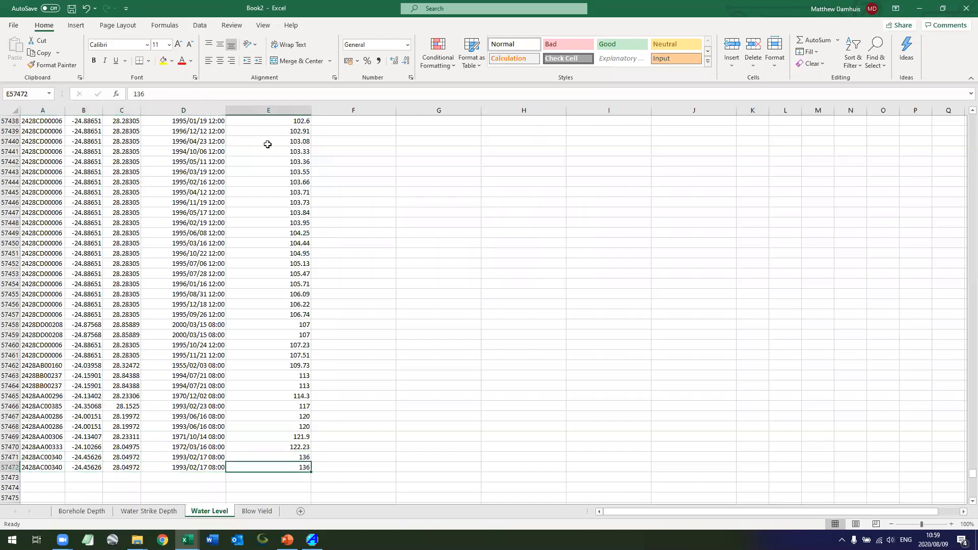
key("ctrl+Up")
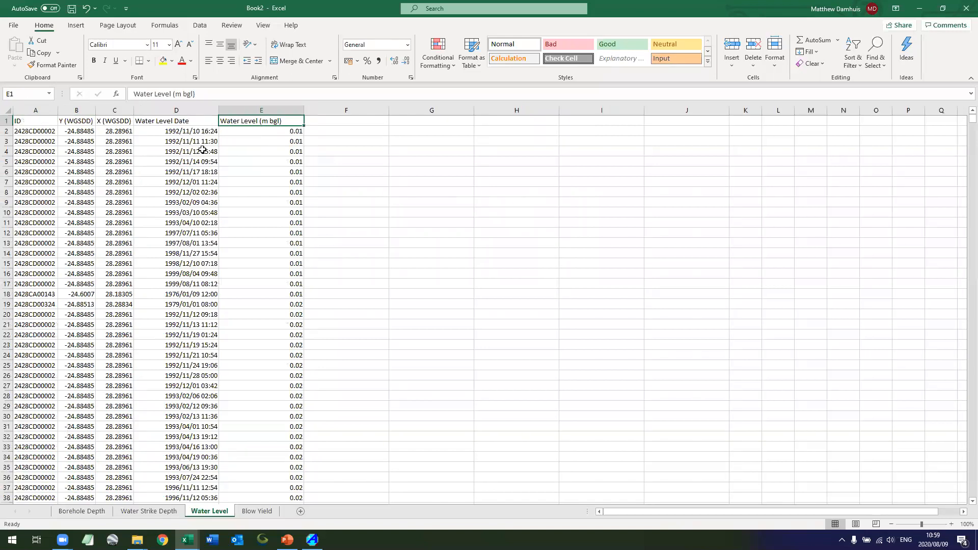
Remove duplicates from columns A to E of the water level data, comparing only Water Level Date and Water Level (m bgl)
left_click(198, 110)
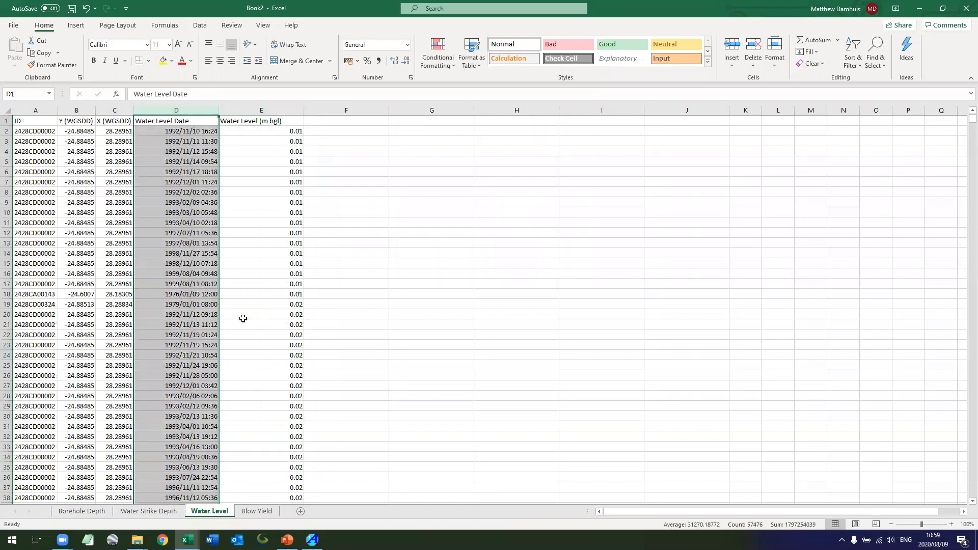
left_click_drag(35, 110, 298, 110)
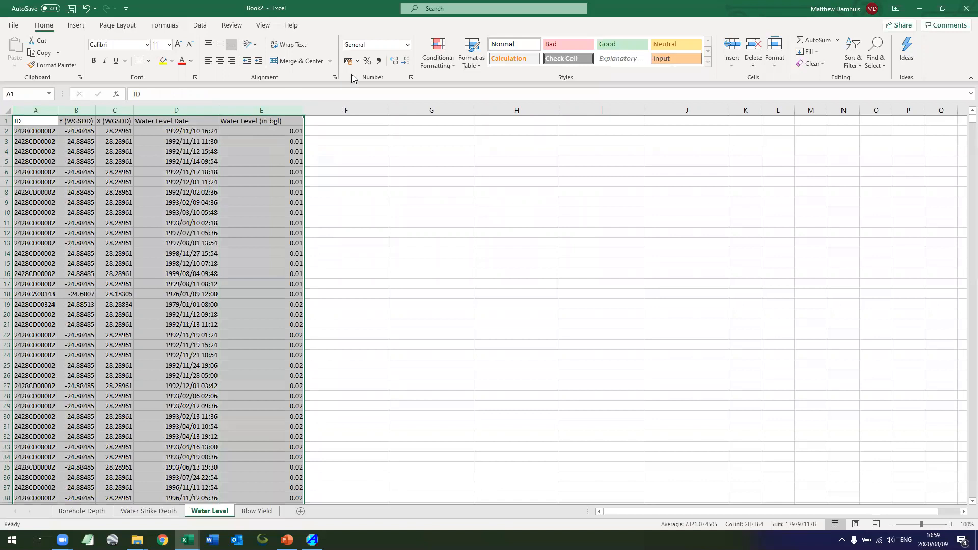
left_click(199, 25)
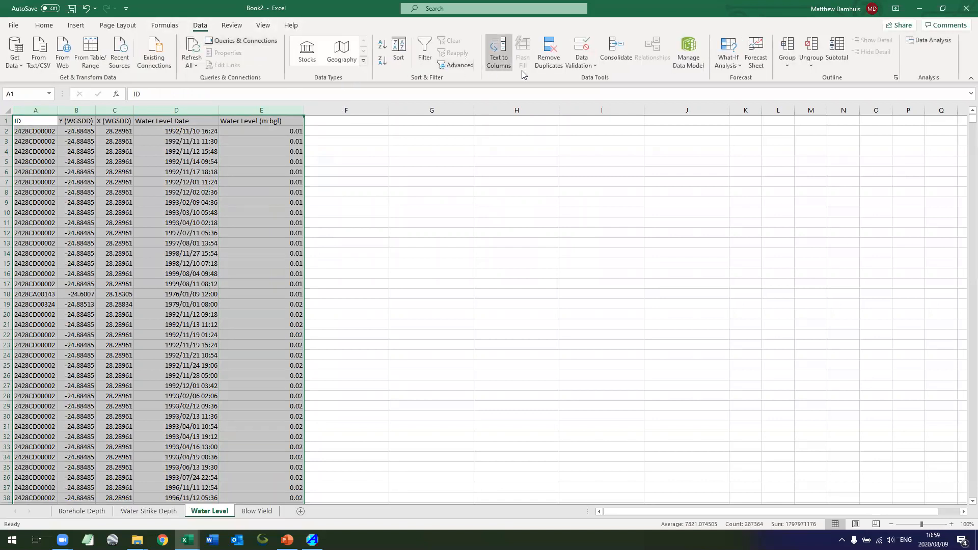
left_click(549, 53)
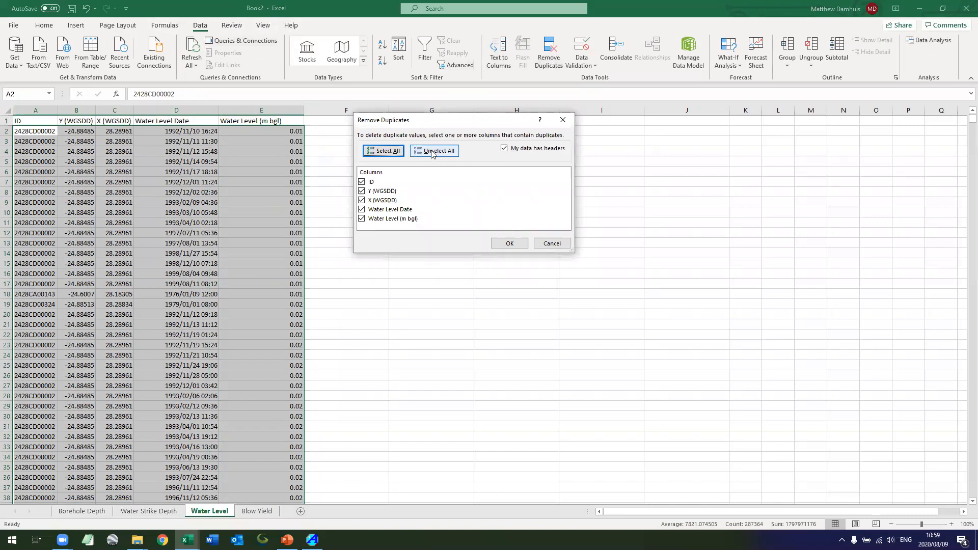
left_click(432, 153)
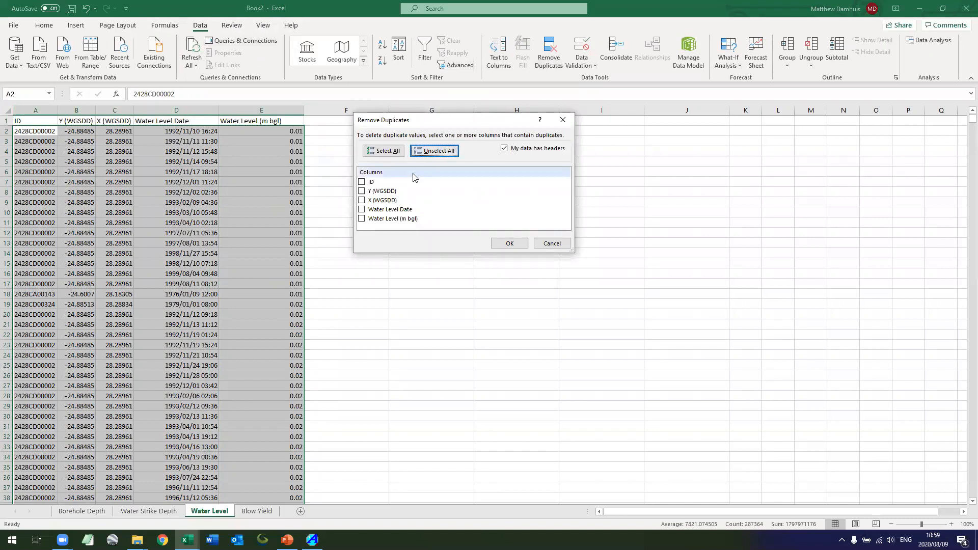
left_click(362, 210)
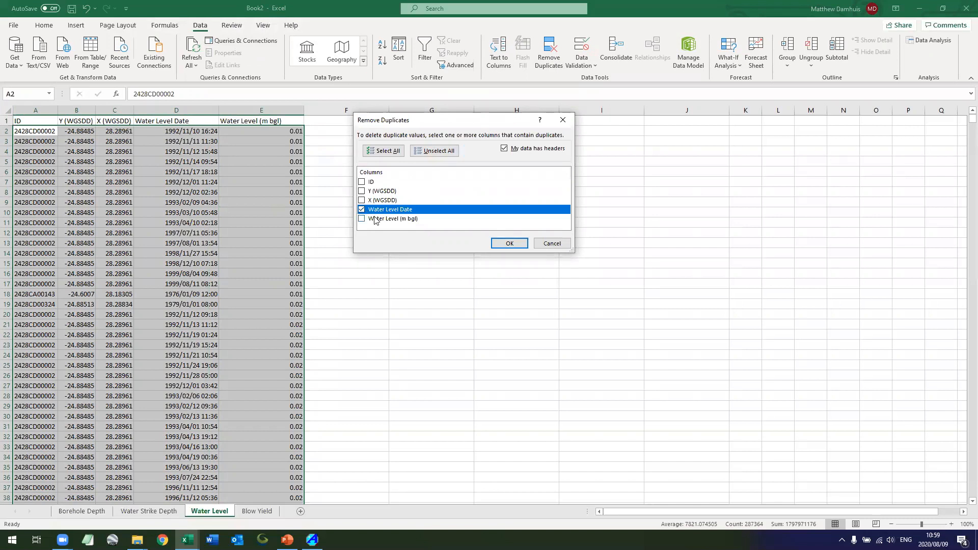
left_click(363, 219)
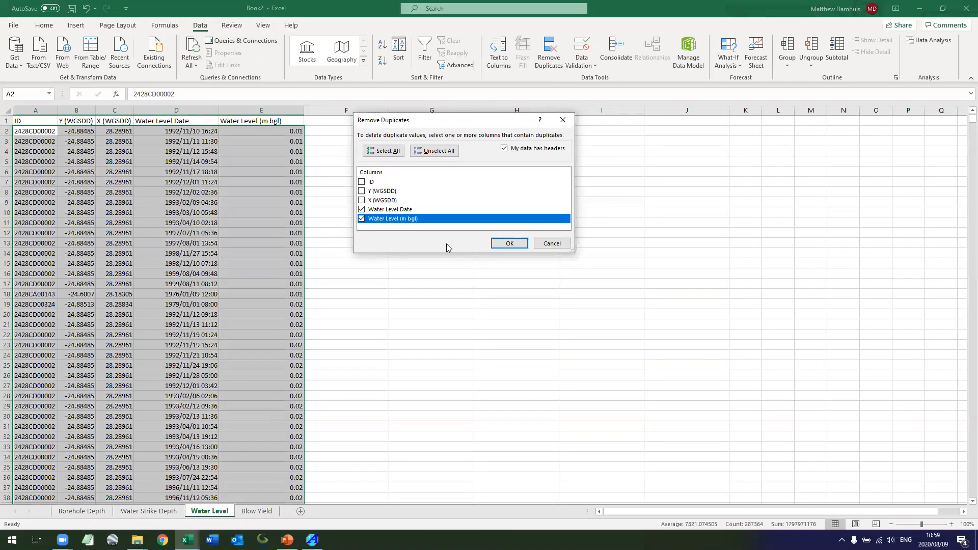
left_click(409, 212)
left_click(415, 220)
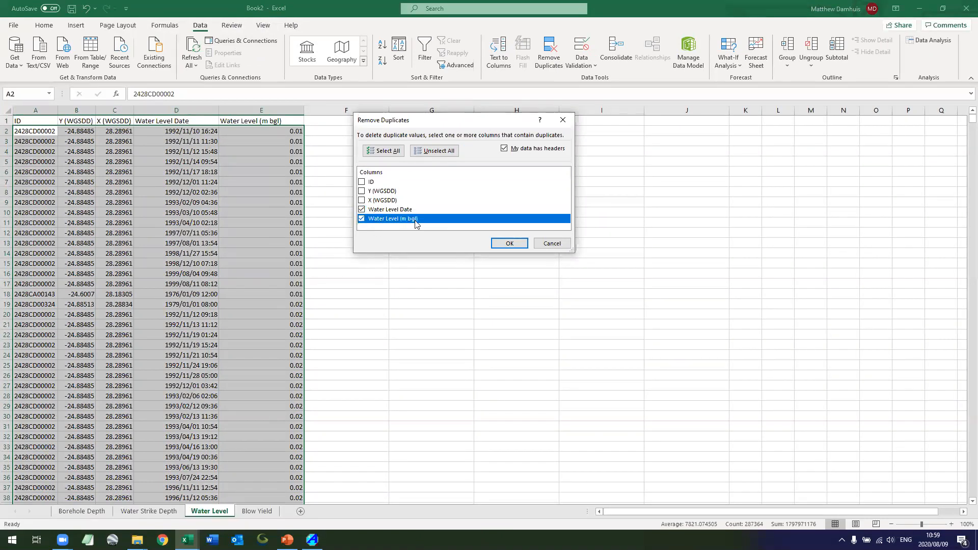
left_click(509, 244)
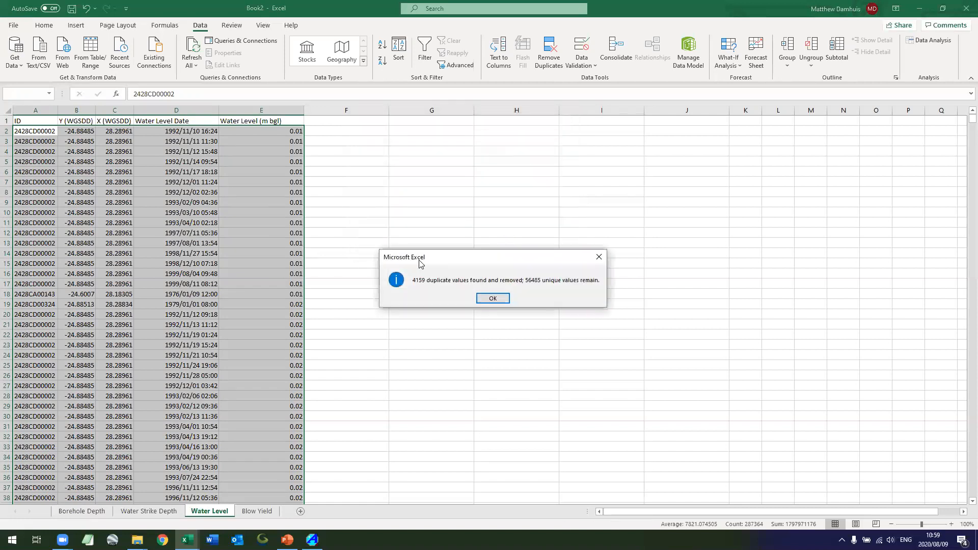
left_click(493, 299)
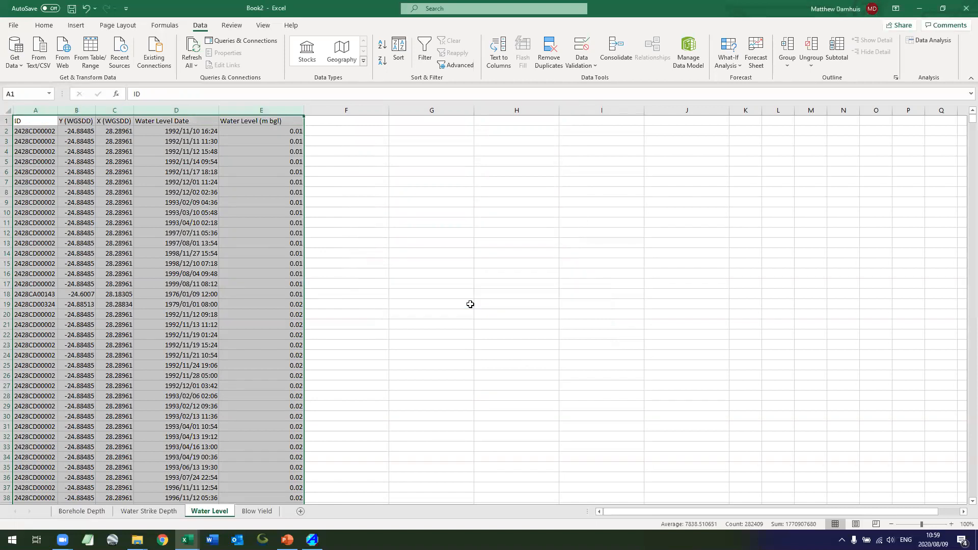
Check the end of the water level data and select the stray dates in D56483:D56486 below the last record
left_click(412, 310)
left_click(271, 254)
key("ctrl+Down")
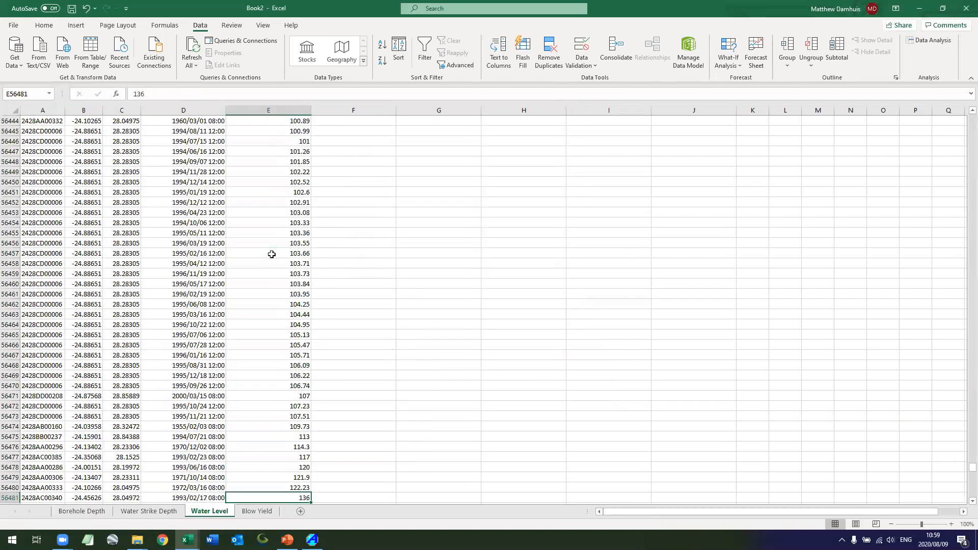
key("Down")
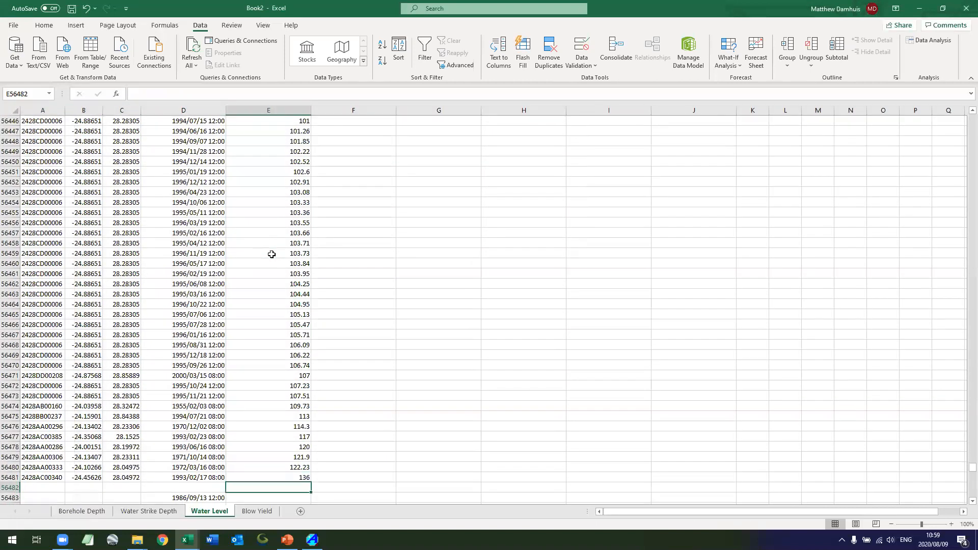
key("Down")
key("Left")
type("1986/09/13 12:00 2002/09/20 12:00 1991/01/12 12:00 1952/10/29 08:00")
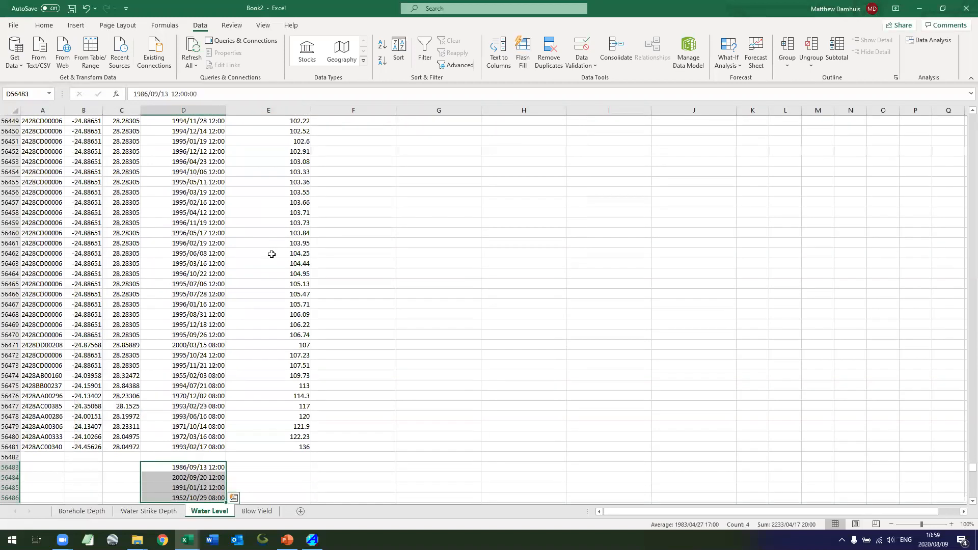
Delete all rows below the last water level record, from row 56482 to the end of the sheet
key("Right")
key("Left")
key("Left")
key("Left")
key("Left")
key("Up")
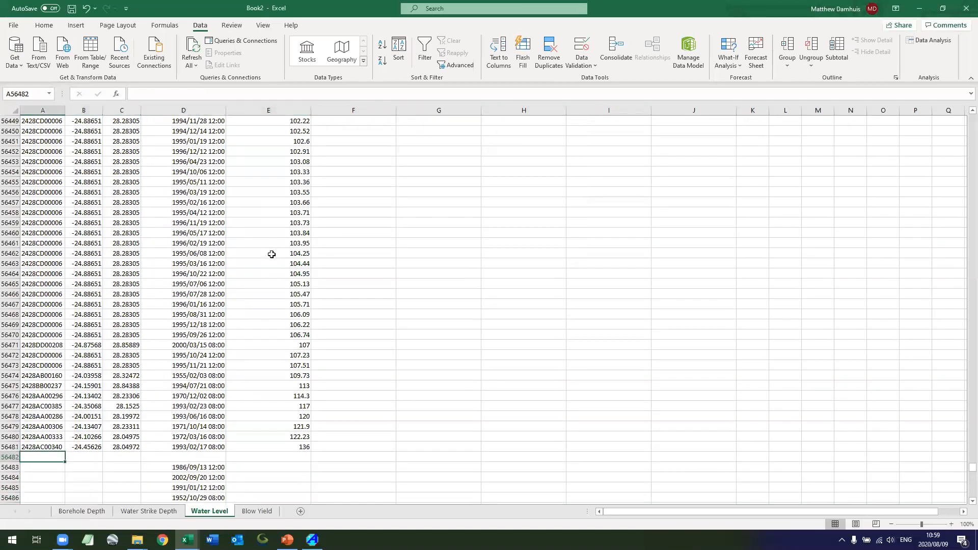
key("shift+space")
key("ctrl+shift+Down")
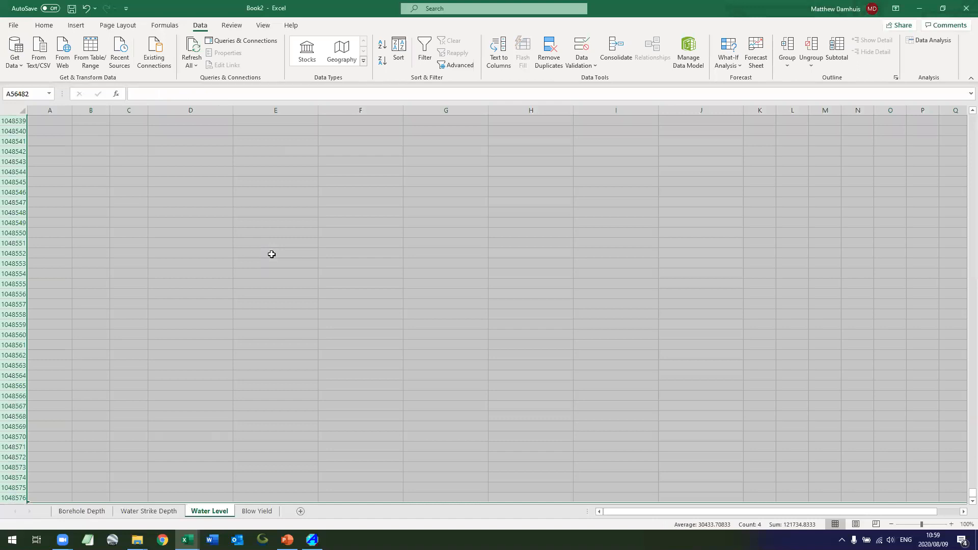
key("ctrl+BackSpace")
key("Up")
key("Right")
key("Right")
key("Right")
key("Right")
key("Right")
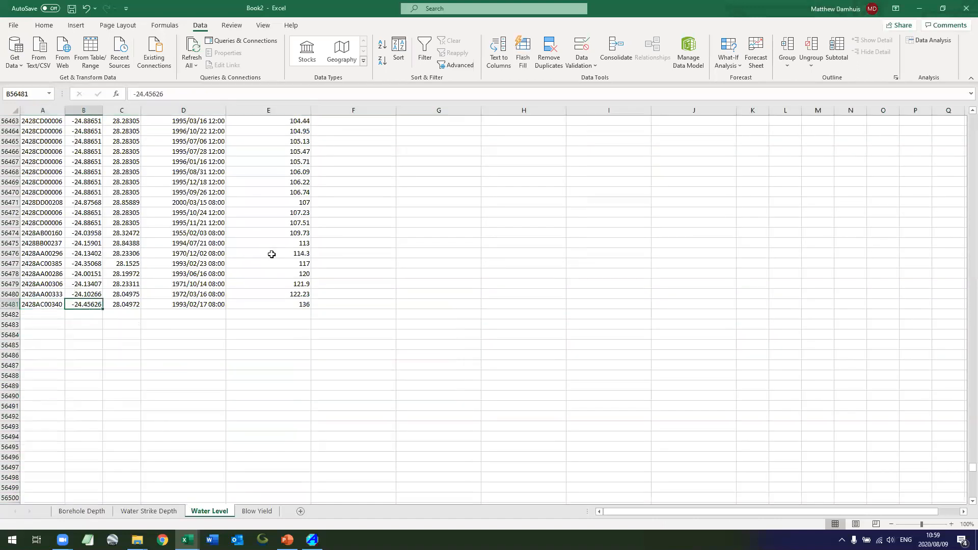
On the Water Level sheet, calculate the average of the water levels in E2:E56481 in cell G2
key("ctrl+Up")
key("Down")
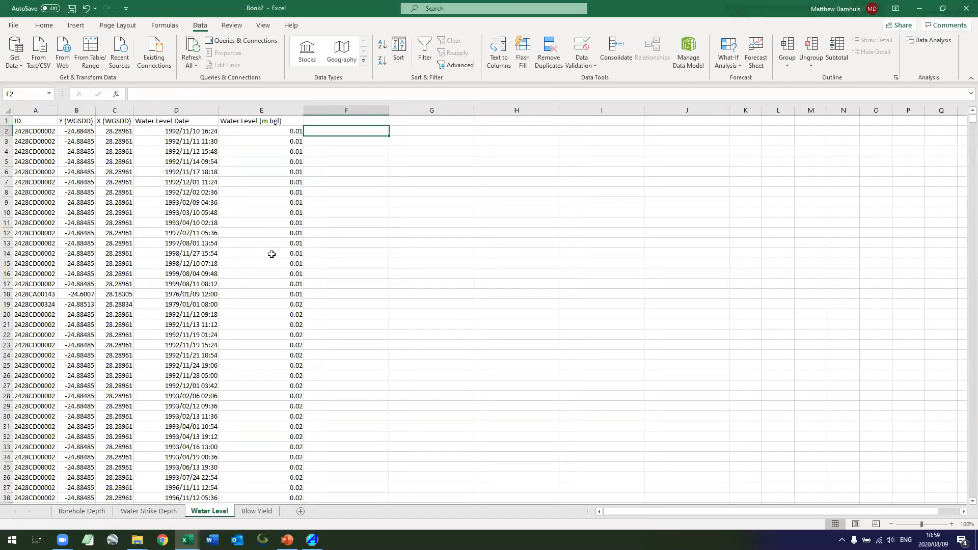
key("Right")
type("=AVERAGE")
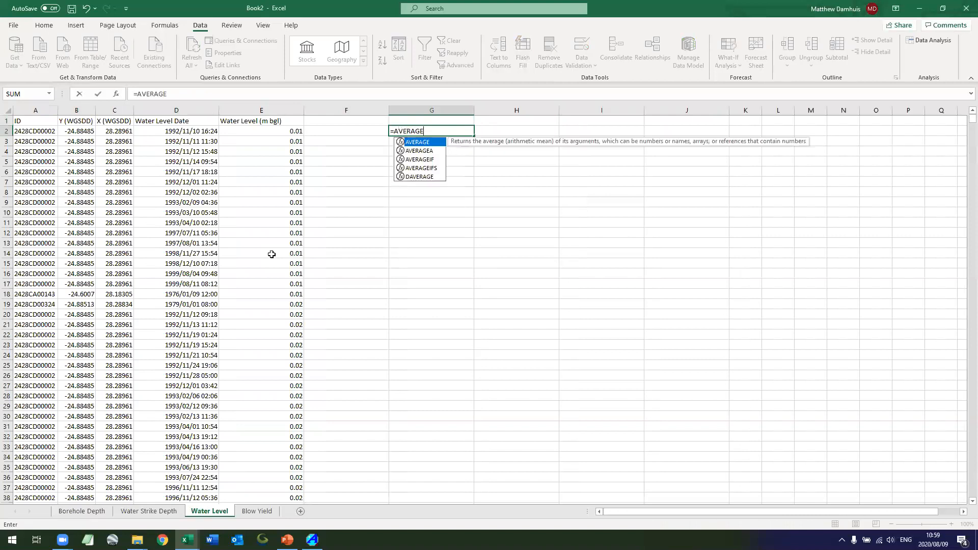
type("(")
key("Left")
key("Left")
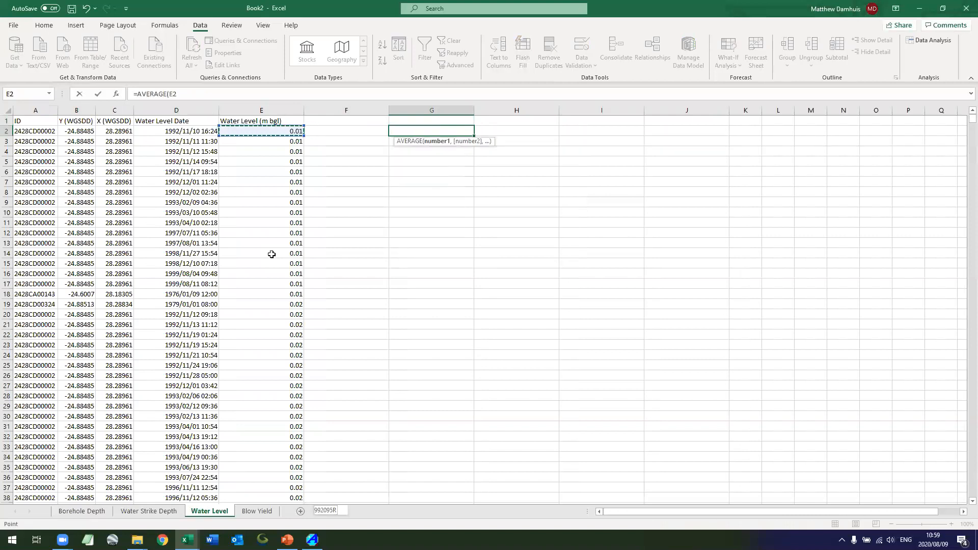
key("ctrl+shift+Down")
key("ctrl+Return")
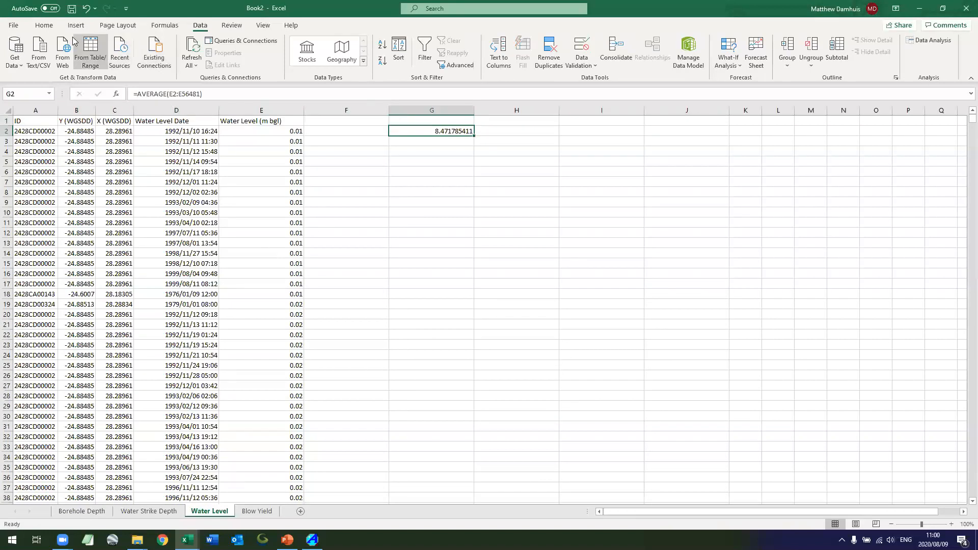
Reduce the average water level in G2 to two decimal places
left_click(44, 26)
left_click(406, 60)
left_click(407, 60)
left_click(406, 60)
left_click(406, 60)
left_click(406, 60)
left_click(406, 60)
left_click(406, 61)
left_click(408, 212)
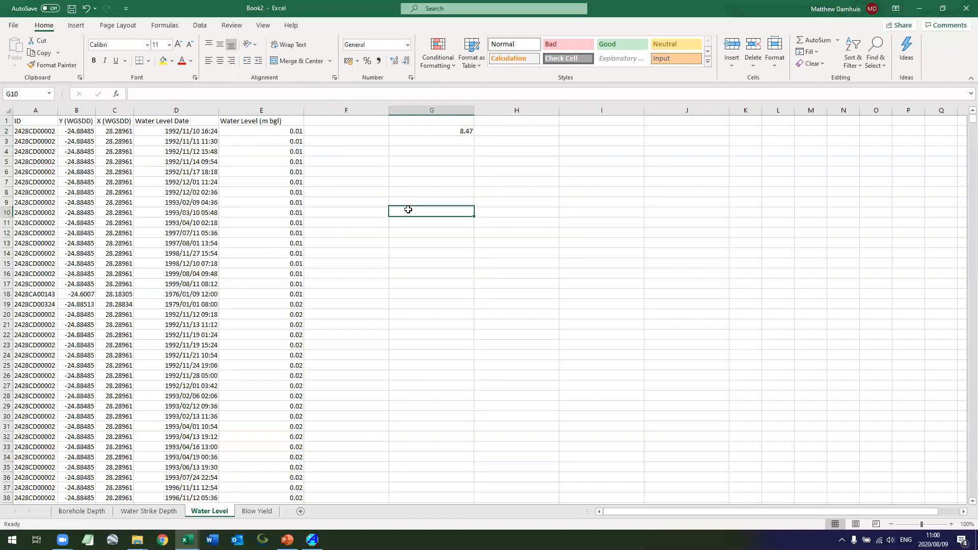
scroll(301, 295, "down", 1)
scroll(303, 288, "up", 1)
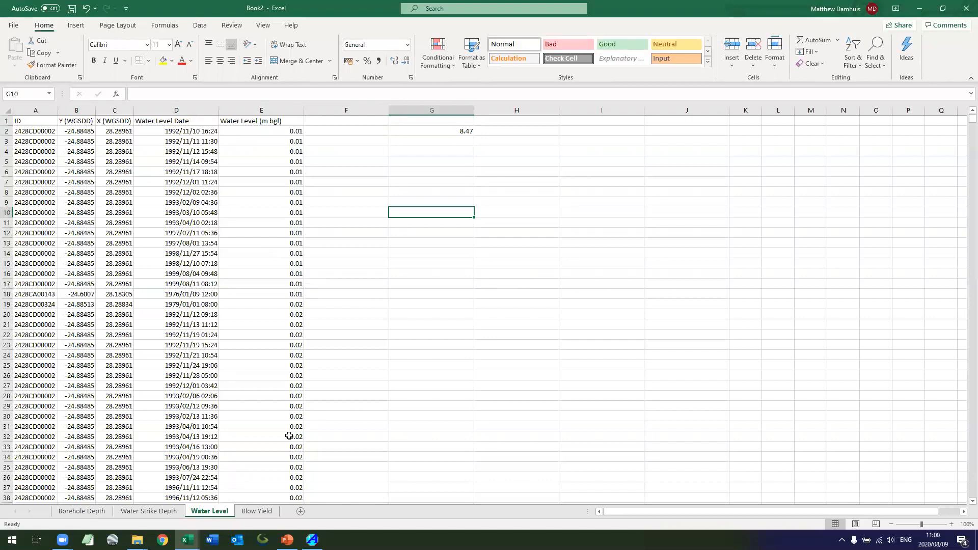
Switch to the PowerPoint presentation to read the Task 2 requirements, and return to the Excel workbook
left_click(287, 539)
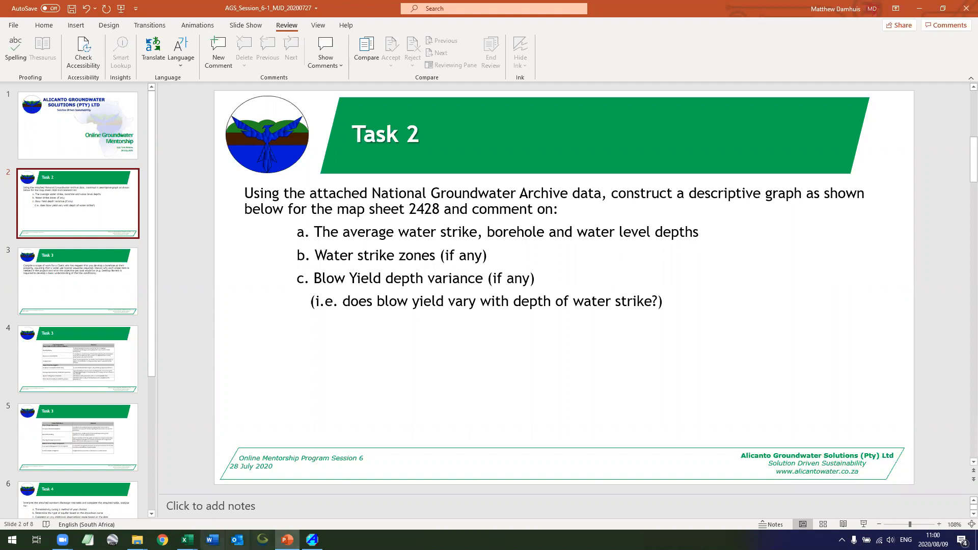
mouse_move(187, 540)
left_click(219, 492)
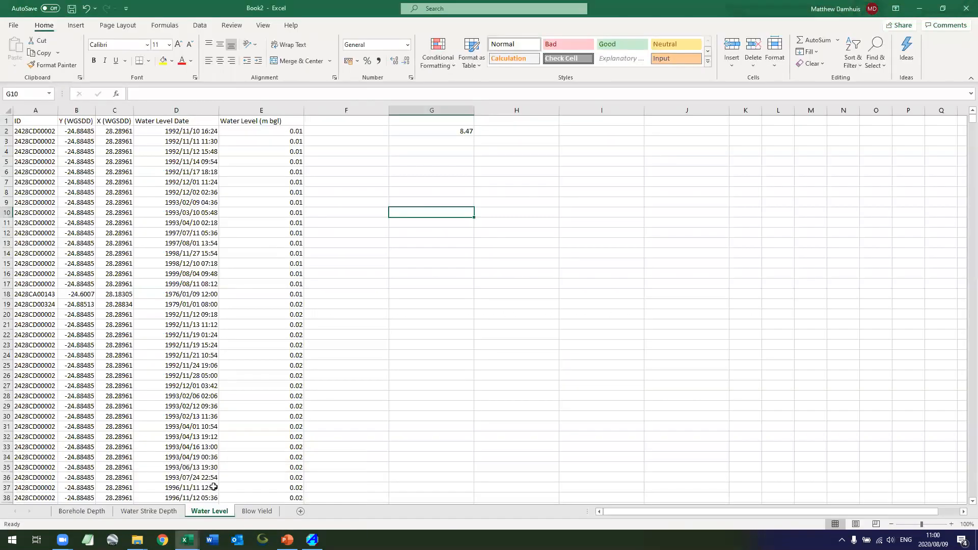
Move the Water Level sheet before the Water Strike Depth sheet, and open Water Strike Depth
left_click(145, 511)
left_click_drag(209, 511, 122, 512)
left_click(185, 513)
left_click(410, 284)
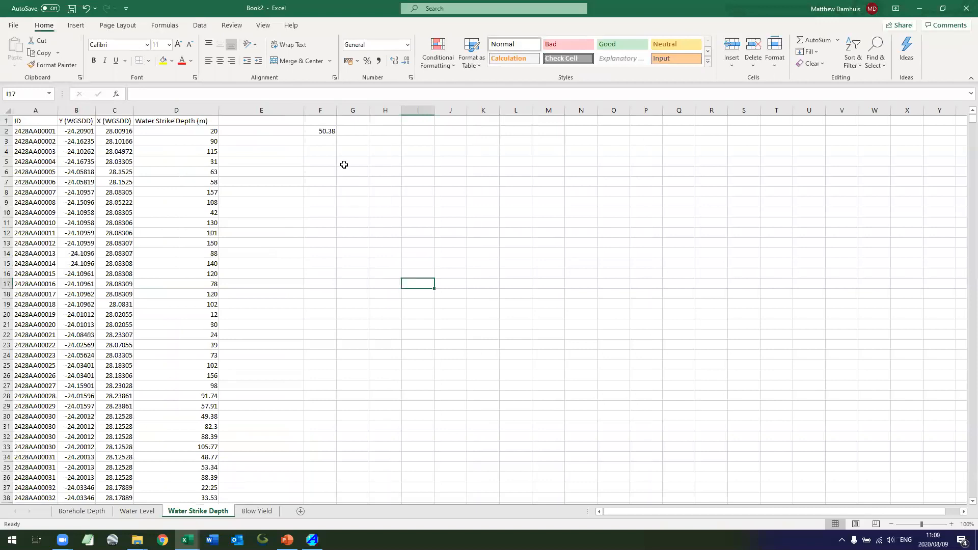
Calculate the minimum water strike depth from D2:D3826 in cell F1, above the average
left_click(326, 109)
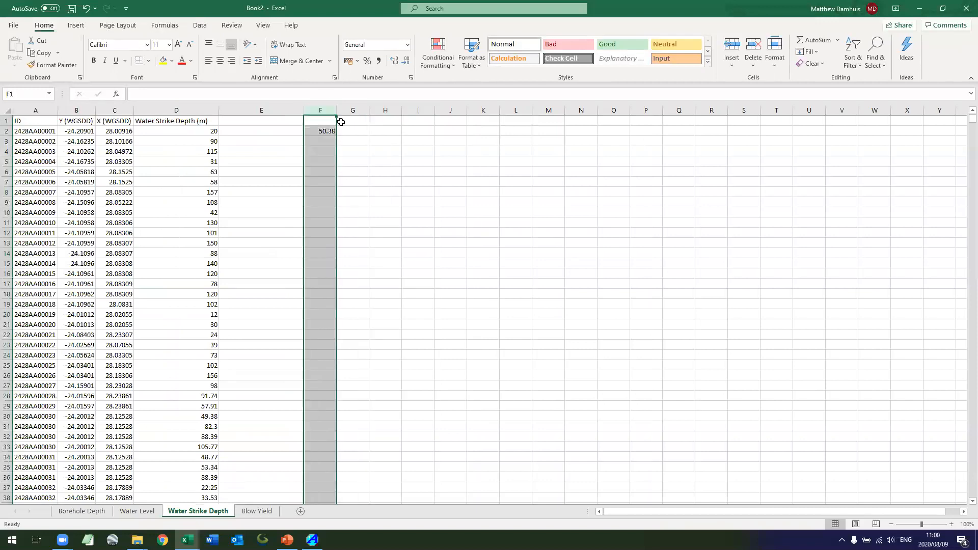
key("Down")
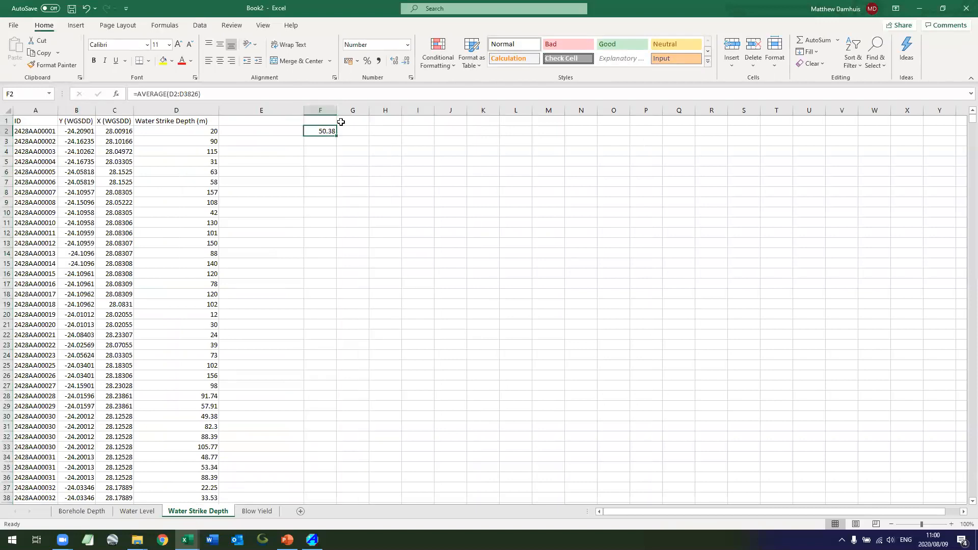
key("Up")
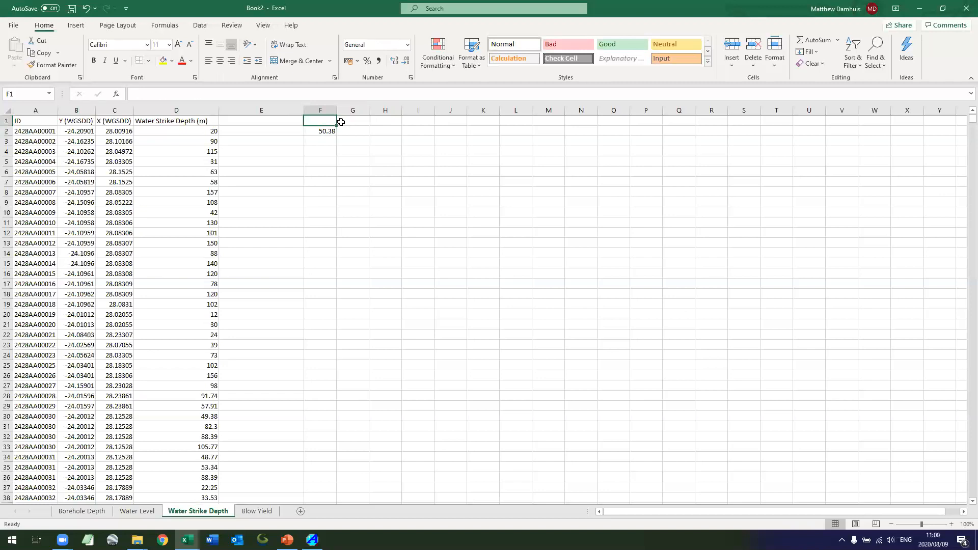
type("=min")
key("Tab")
key("Left")
key("Left")
key("Left")
key("Right")
key("Down")
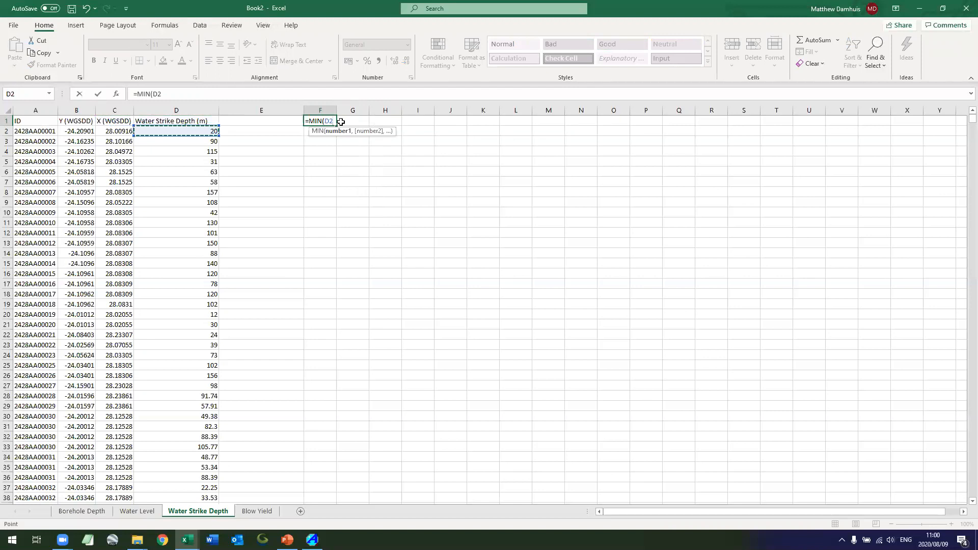
key("ctrl+shift+Down")
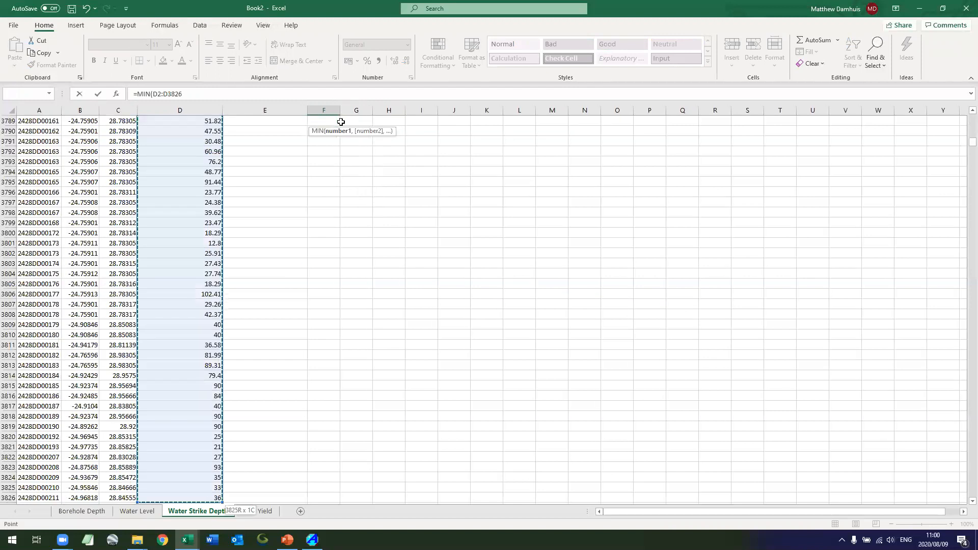
key("Return")
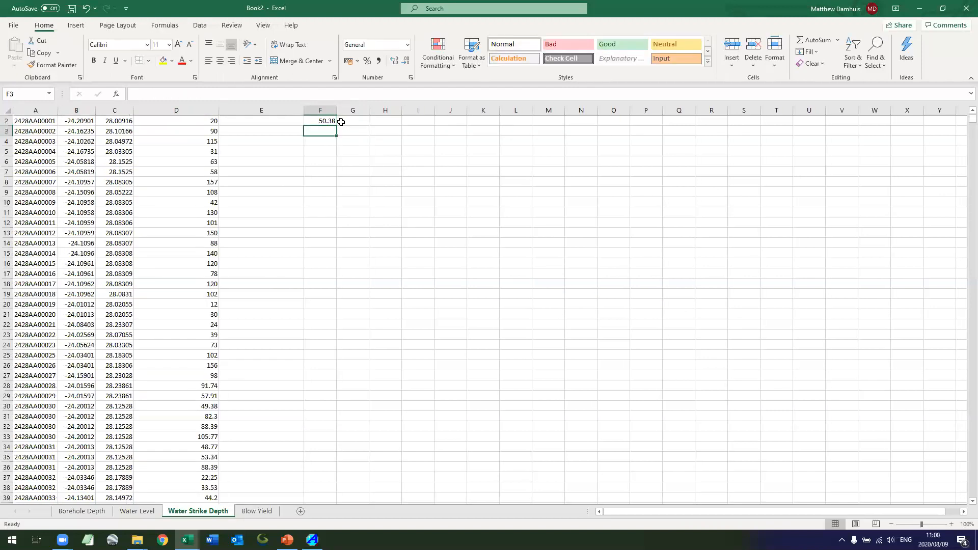
Calculate the maximum water strike depth from D2:D3826 in cell F3, below the average
type("=MAX")
key("Left")
key("Left")
key("Up")
key("Up")
key("Down")
key("ctrl+shift+Down")
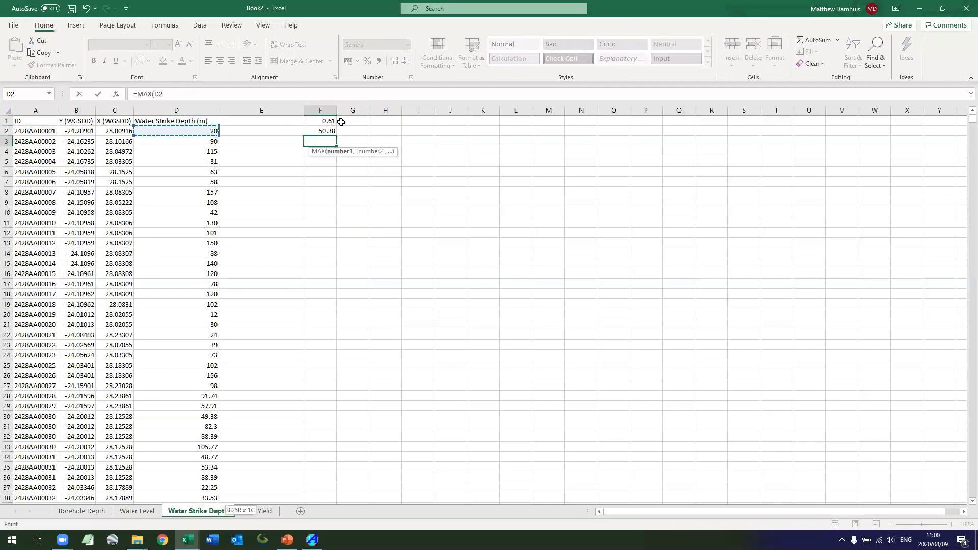
key("Return")
key("Up")
key("Up")
key("Up")
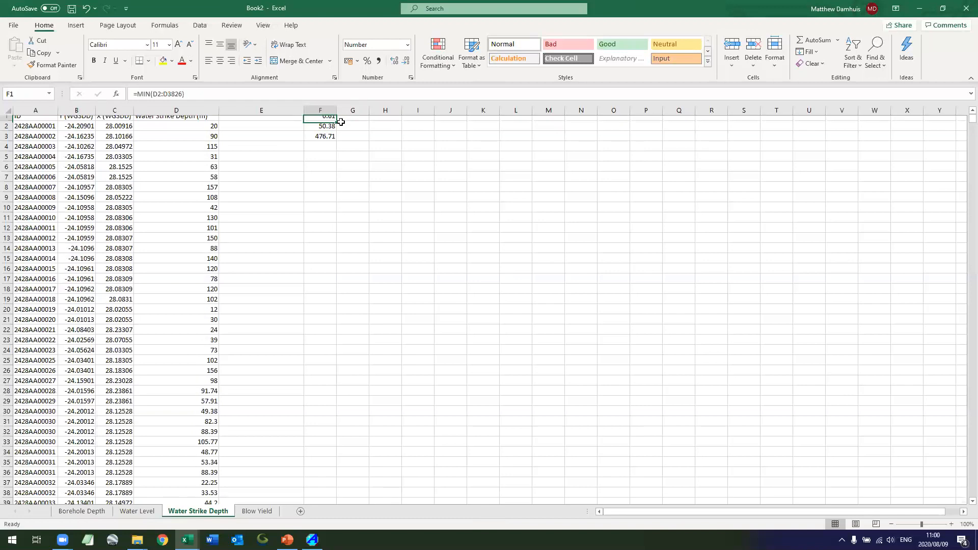
key("Down")
key("Right")
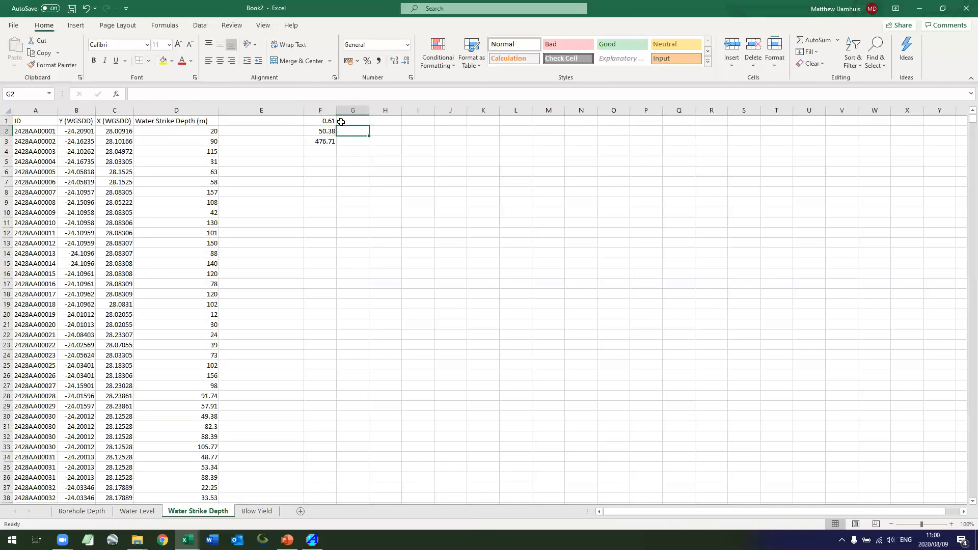
key("Right")
key("Left")
key("Left")
key("Up")
key("Down")
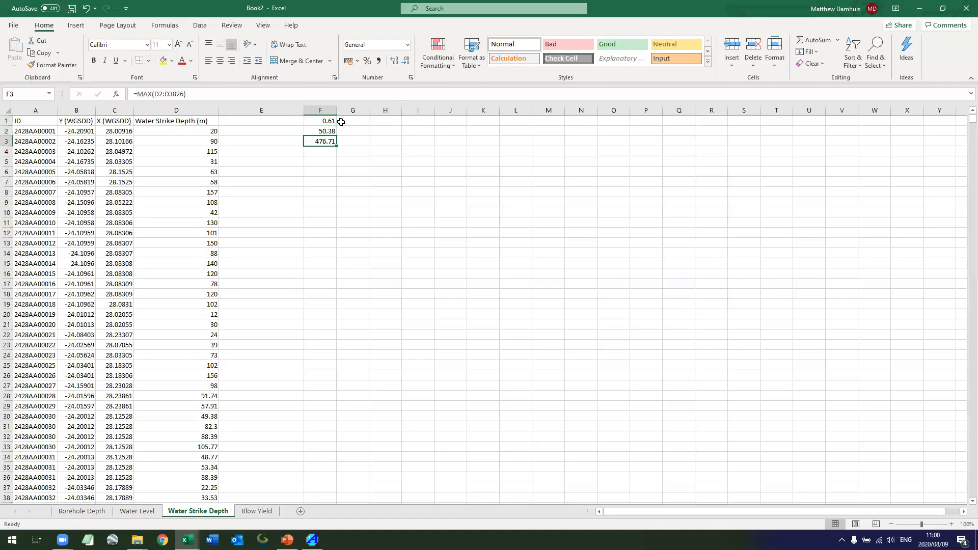
Start a column headed Bin in J1, with 5 in J2 and 10 in J3
key("Right")
key("Right")
key("Right")
key("Right")
key("Up")
key("Up")
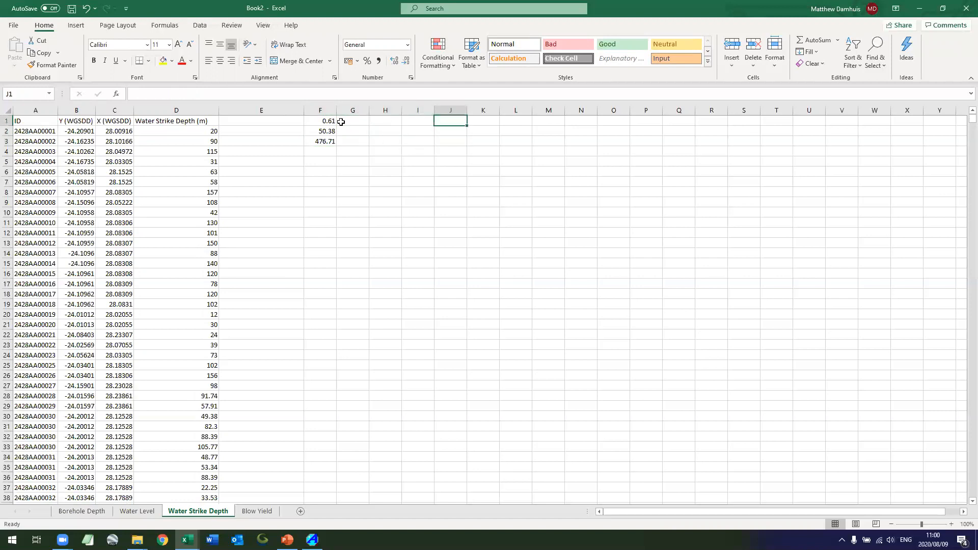
type("Bin")
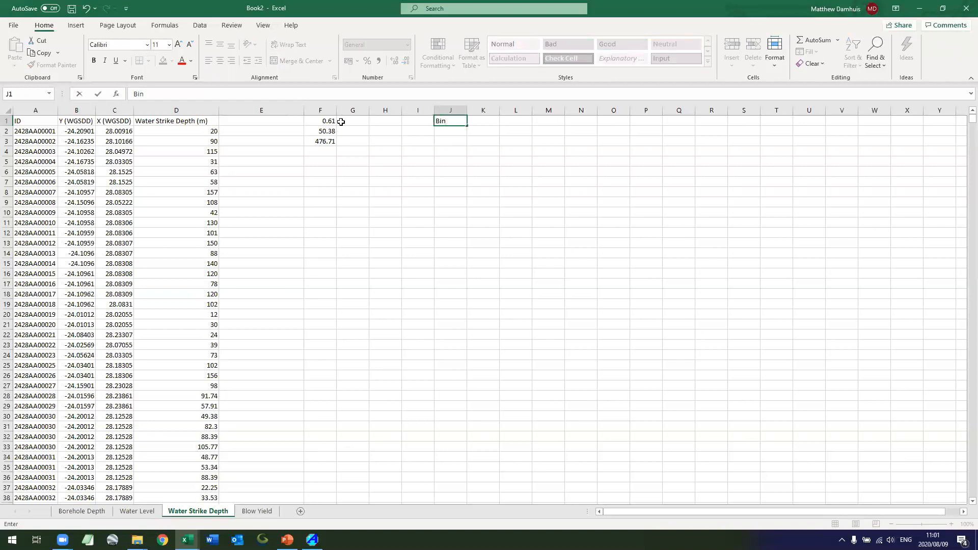
key("Return")
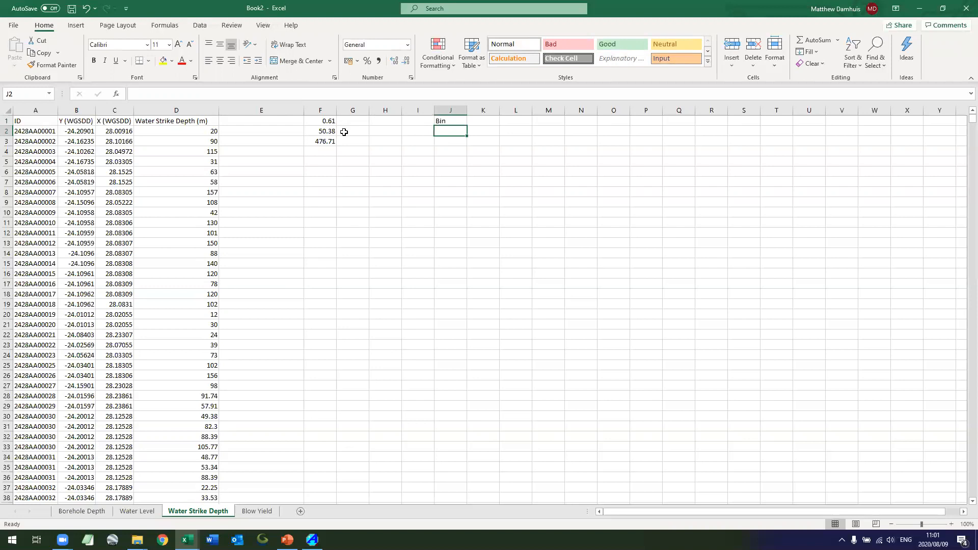
type("5")
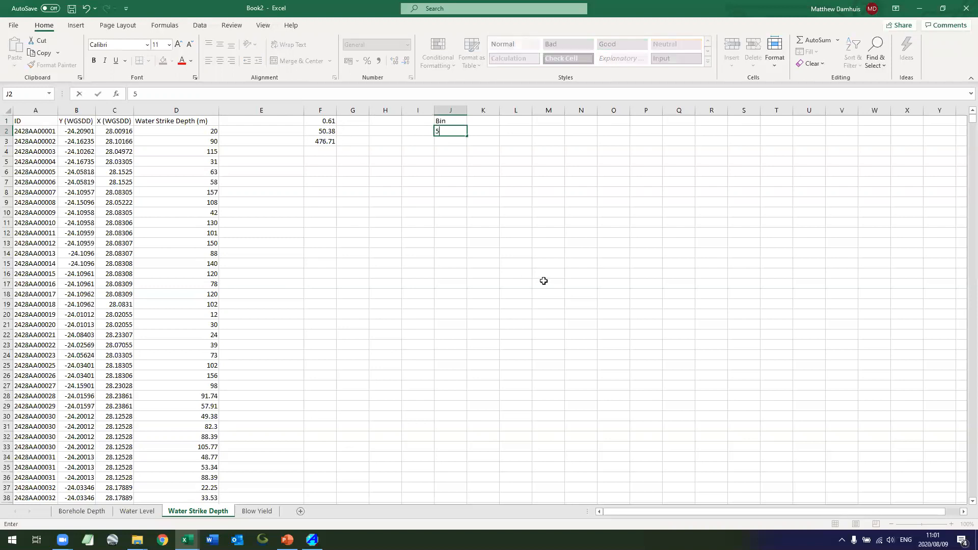
key("Return")
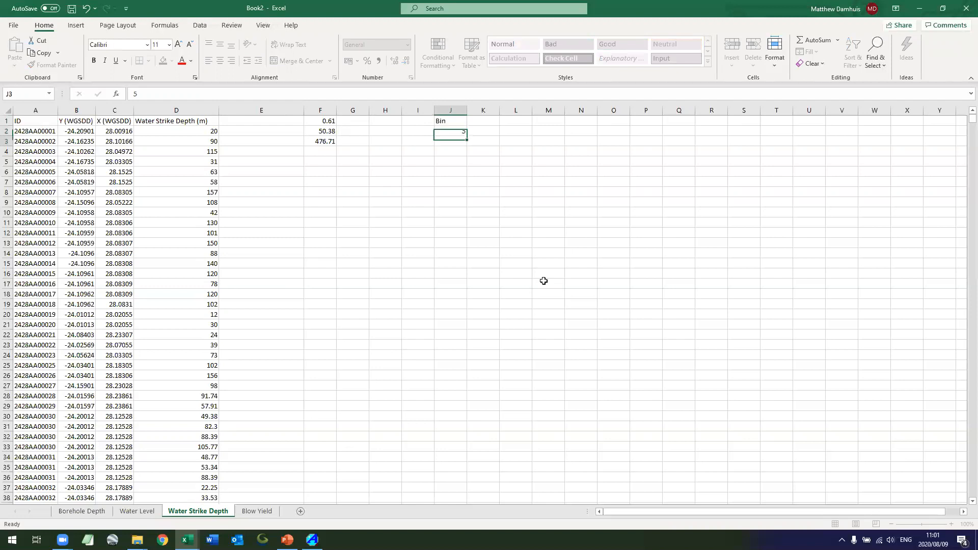
type("10")
key("Return")
Move the maximum water strike depth formula from F3 to F4
key("Up")
key("Left")
key("Left")
key("Left")
key("Left")
key("ctrl+x")
key("Down")
key("ctrl+v")
Calculate the third quartile of the water strike depths D2:D3826 in F3 with QUARTILE.INC and quart 3
key("Up")
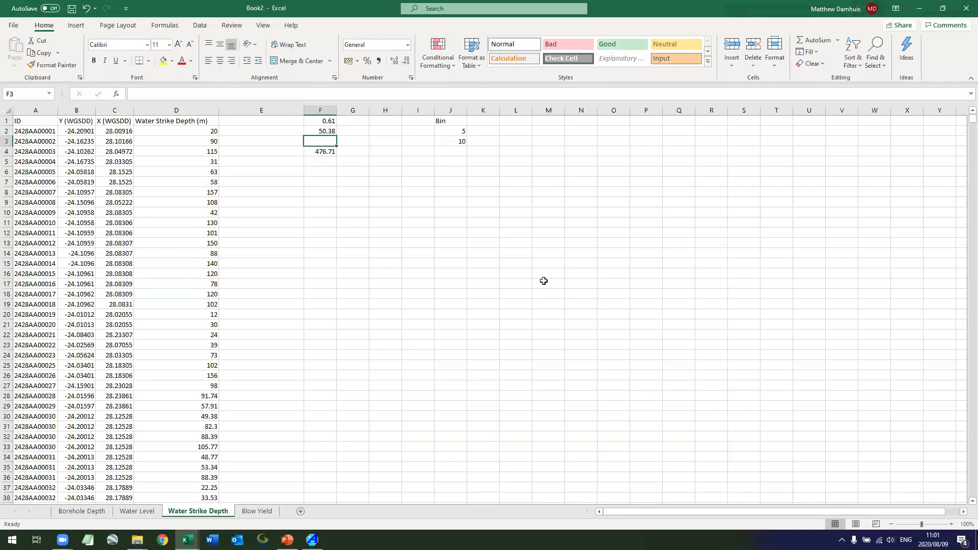
type("=qu")
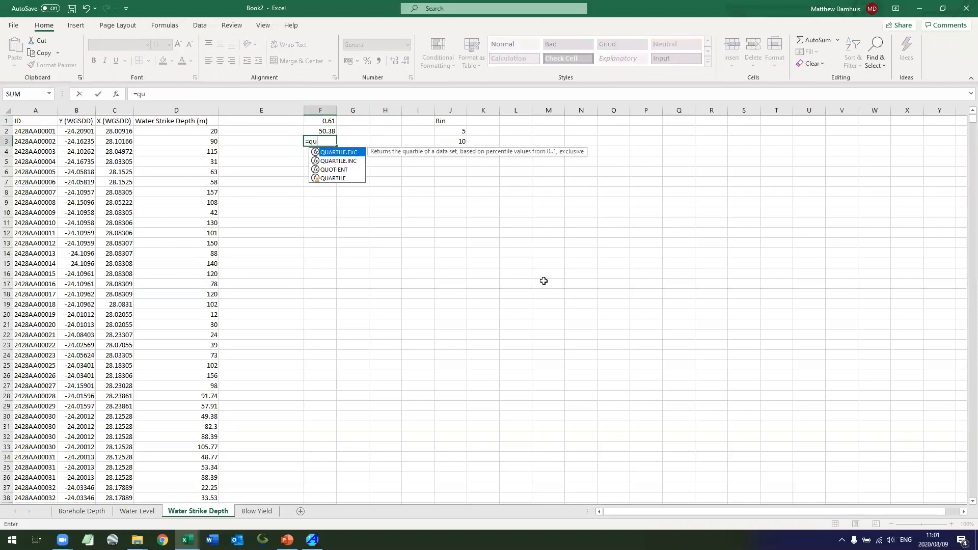
type("artile.")
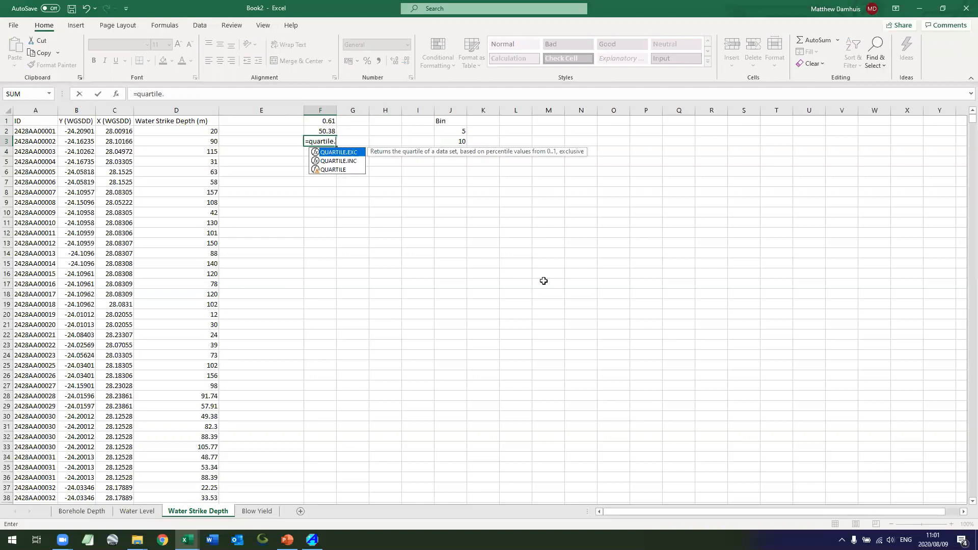
type("inc(")
key("Left")
key("Left")
key("Up")
key("ctrl+shift+Down")
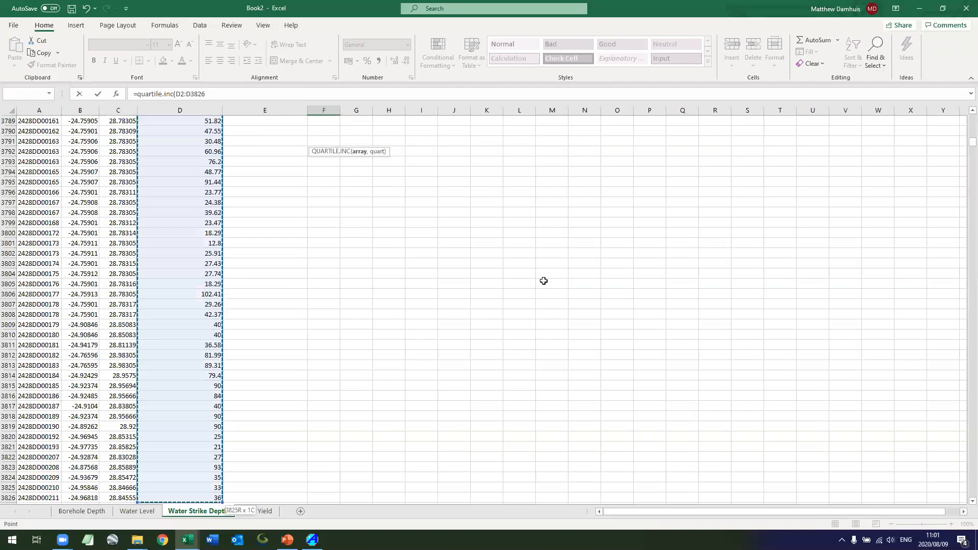
type(",")
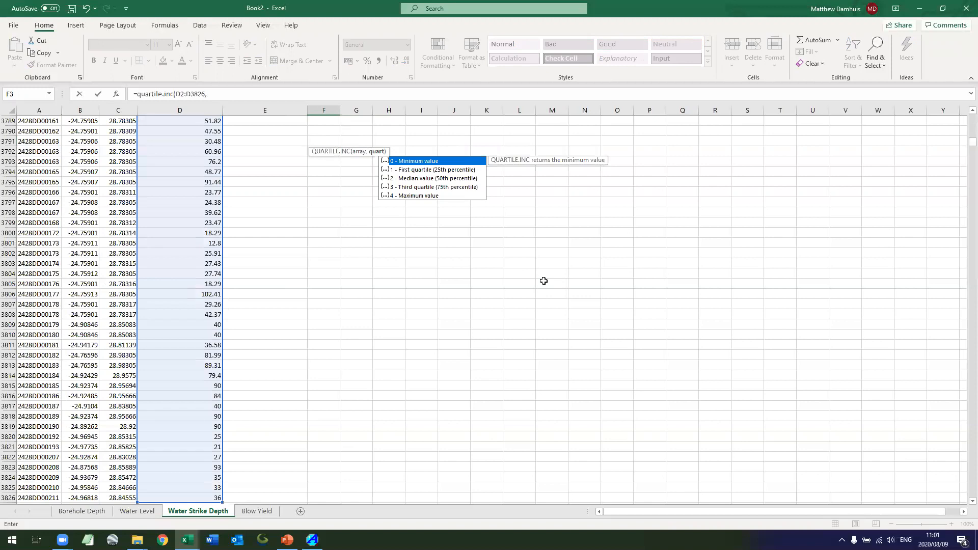
type("3")
key("Return")
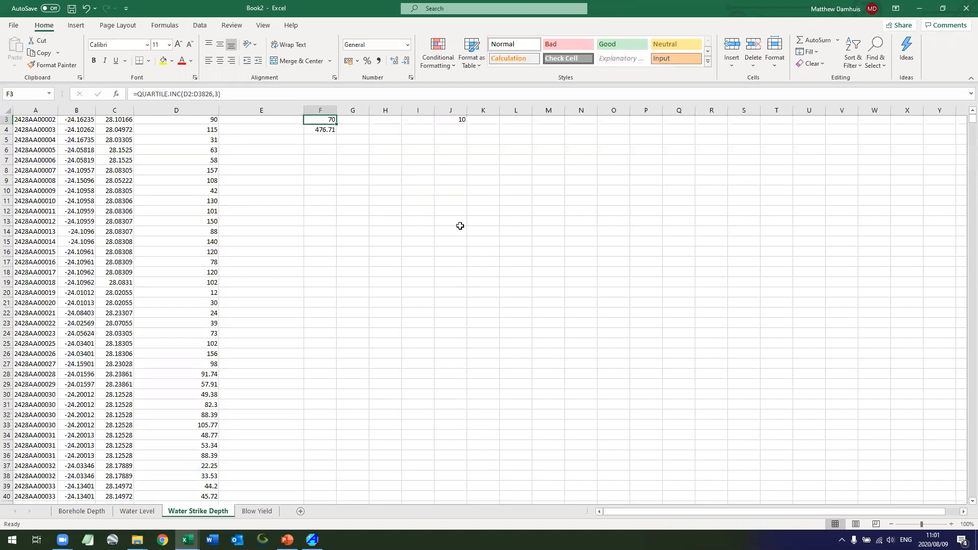
key("Up")
key("Up")
key("Down")
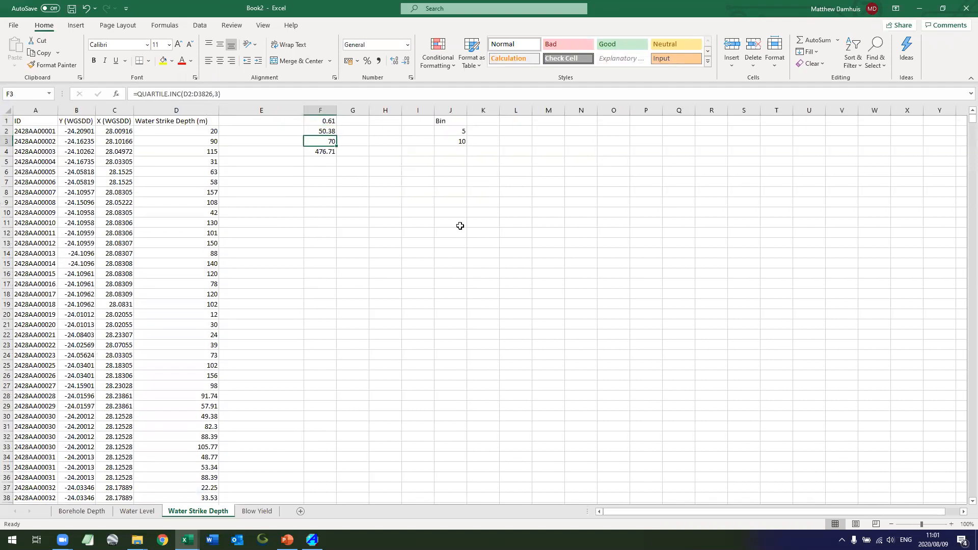
Extend the Bin series from J2:J3 in increments of 5 down to 70 in J15
key("Right")
key("Right")
key("Right")
key("Right")
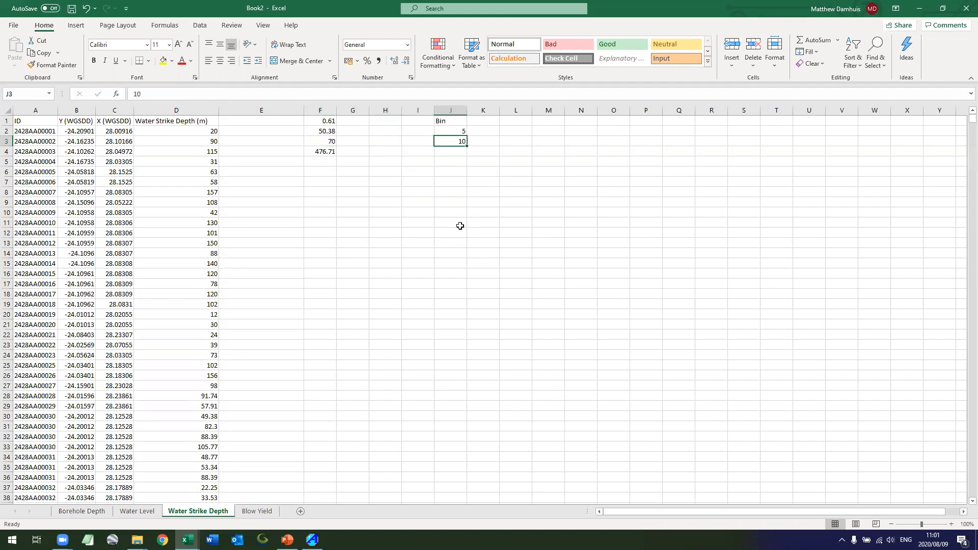
left_click_drag(456, 130, 470, 269)
Continue the Bin column with 80, 90, 100, 125, 150 and 200 in J16:J21
left_click(454, 274)
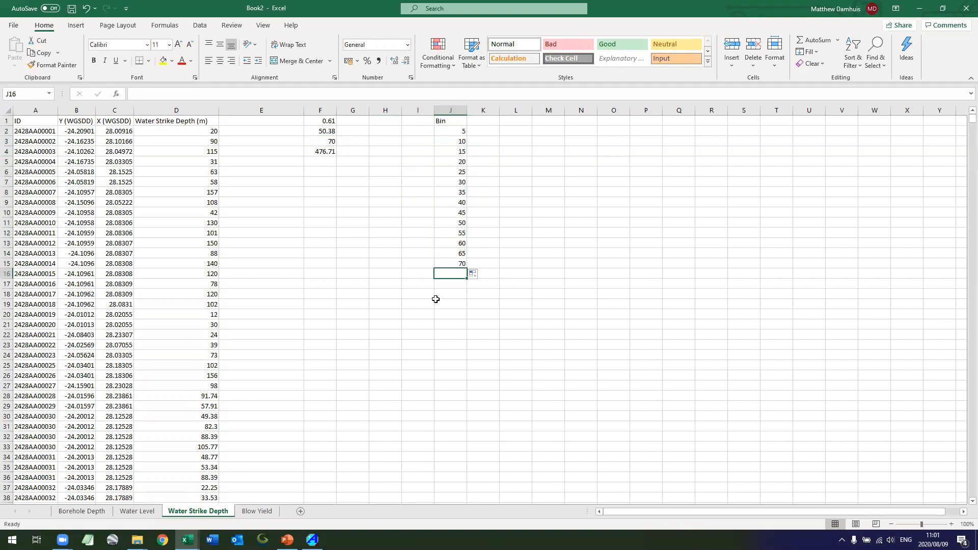
type("80")
key("Return")
type("90")
key("Return")
type("100")
key("Return")
type("125")
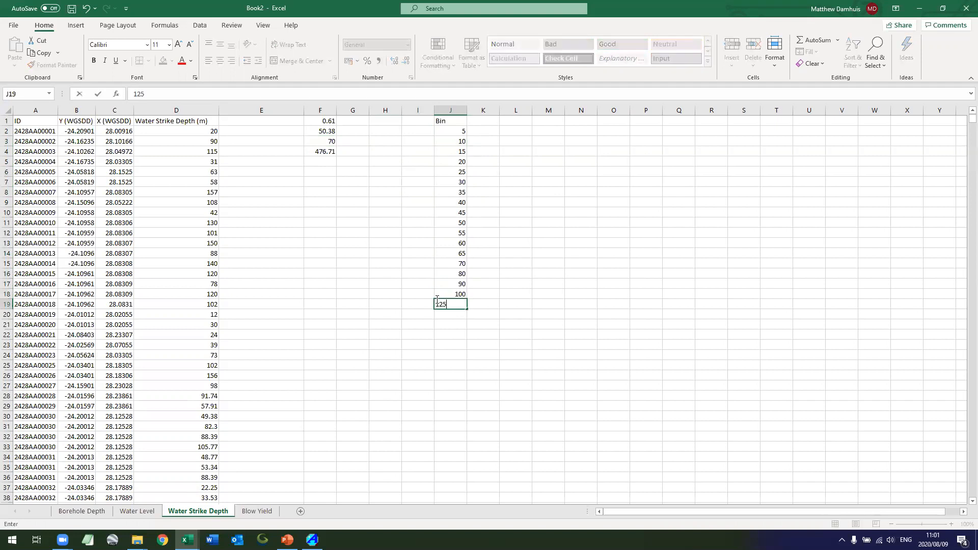
key("Return")
type("150")
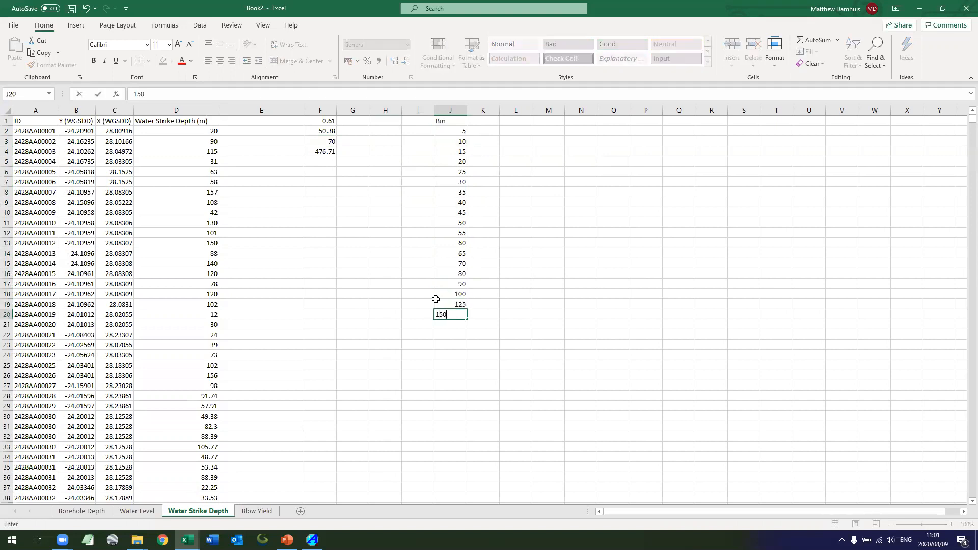
key("Return")
type("200")
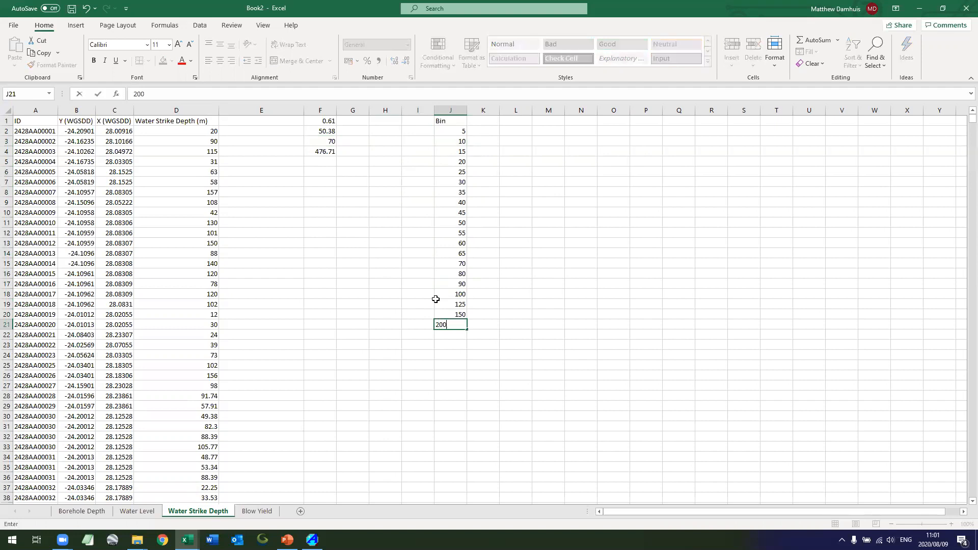
key("Return")
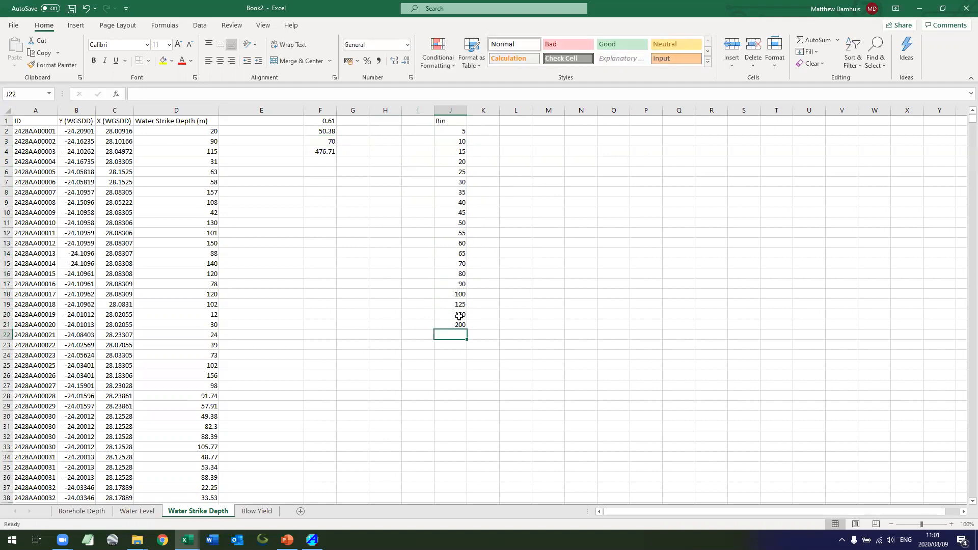
left_click_drag(461, 325, 461, 130)
left_click(499, 163)
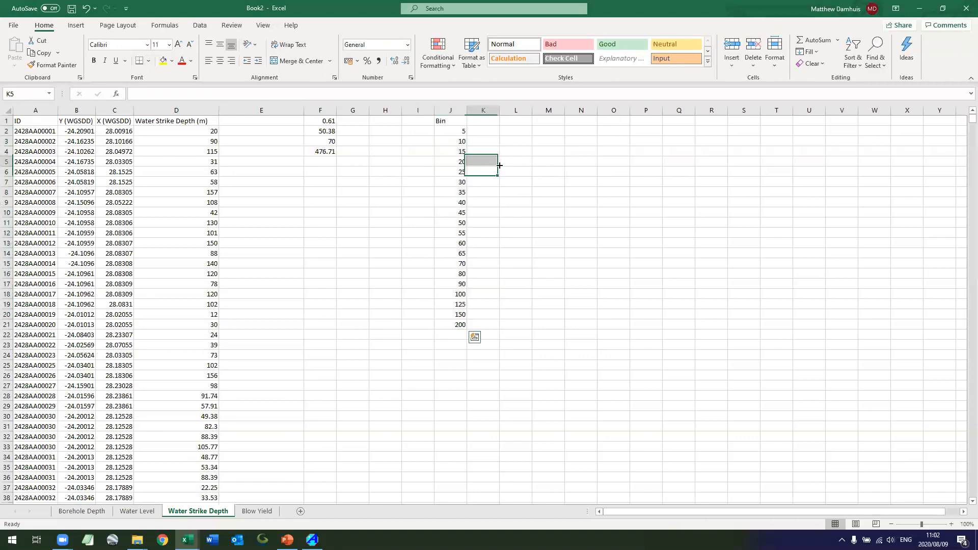
left_click(512, 124)
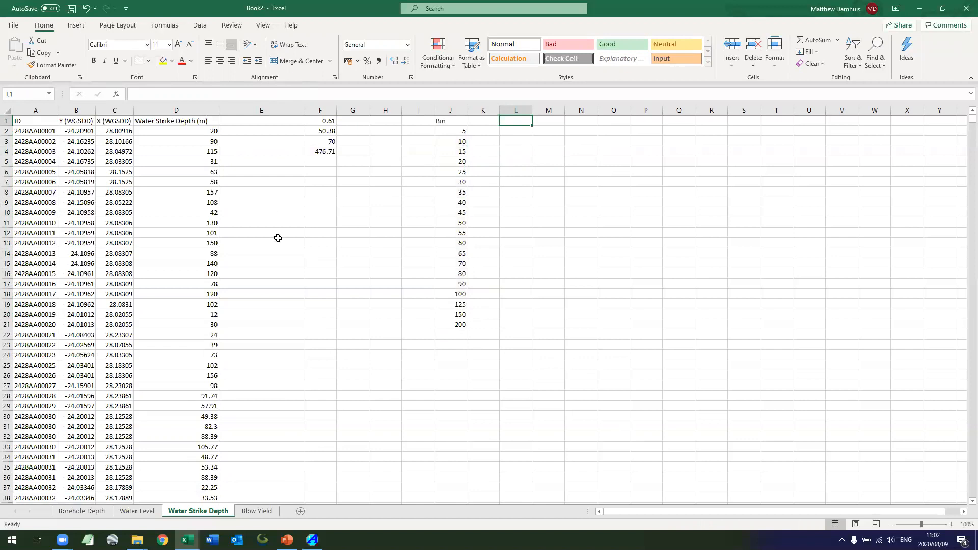
left_click(314, 134)
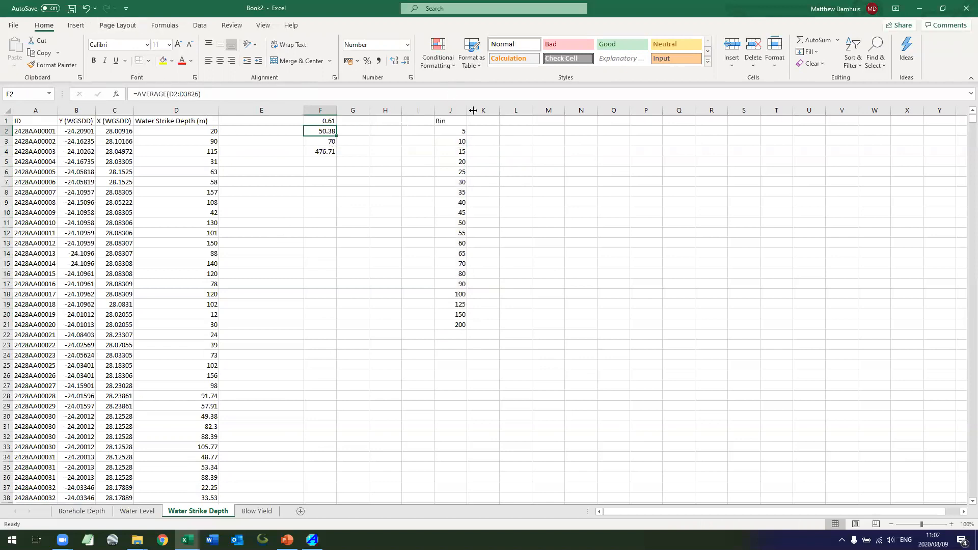
left_click(517, 130)
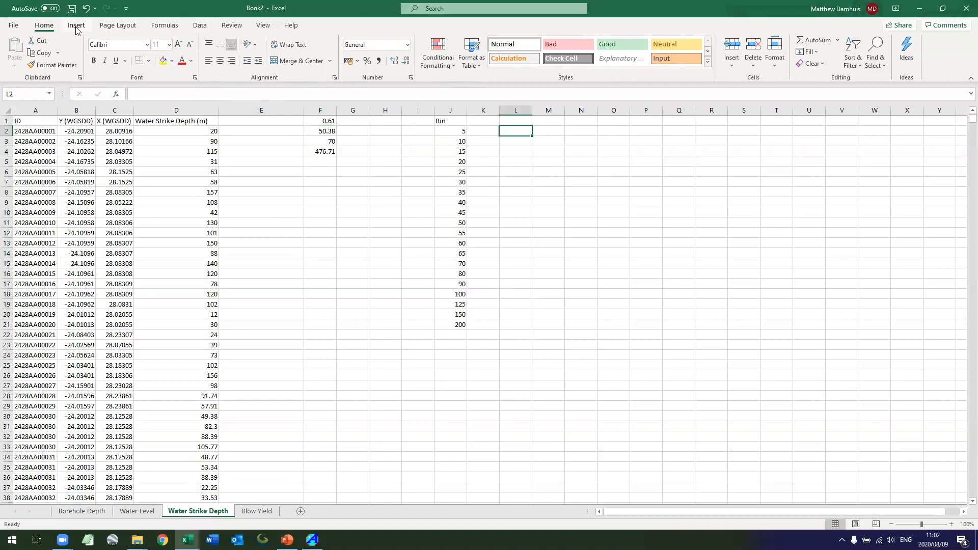
Check in the available Excel add-ins whether the Analysis ToolPak is enabled, leaving the add-in settings as they are
left_click(200, 26)
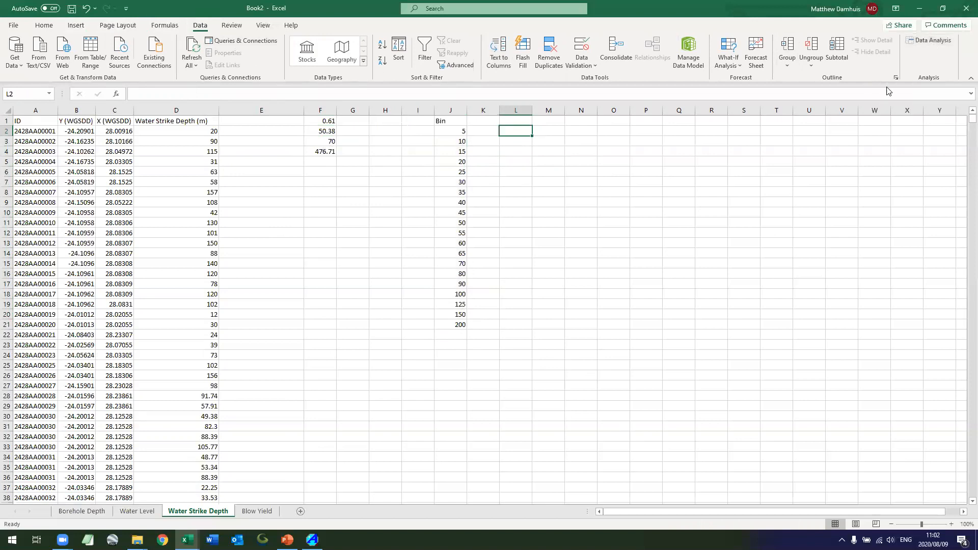
left_click(12, 25)
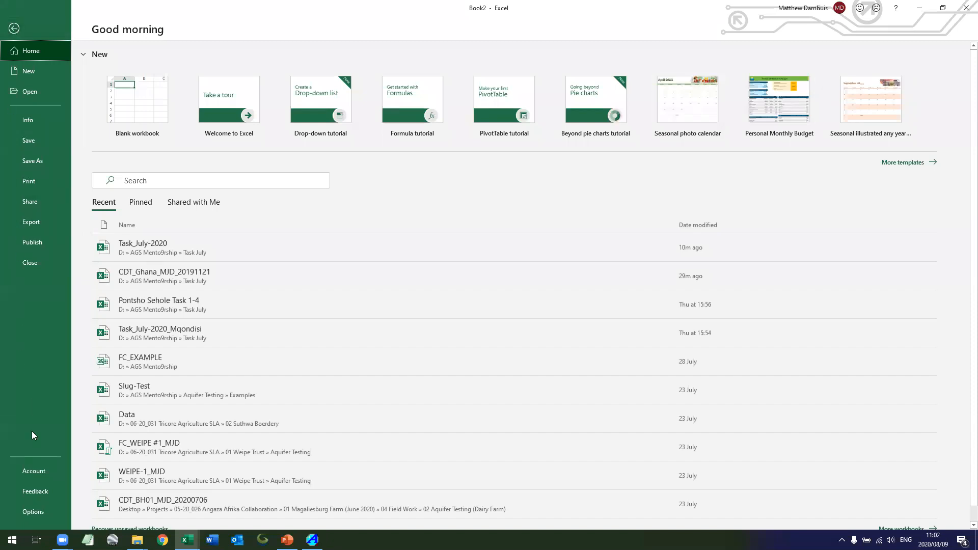
left_click(27, 514)
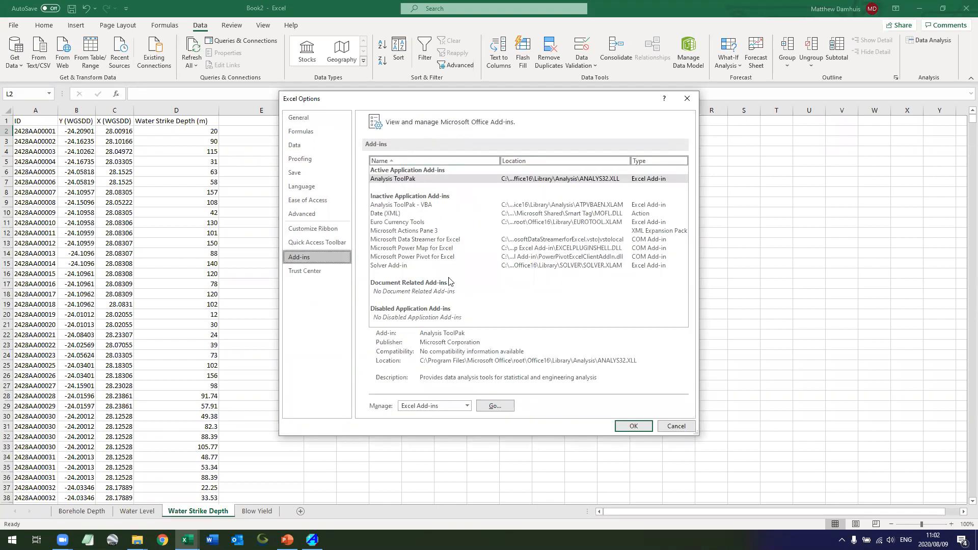
left_click(492, 406)
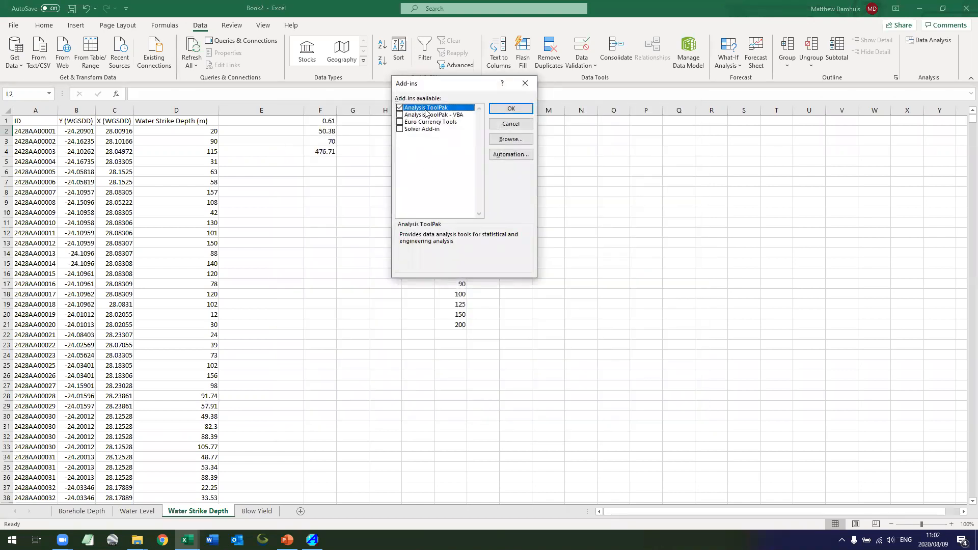
left_click(510, 126)
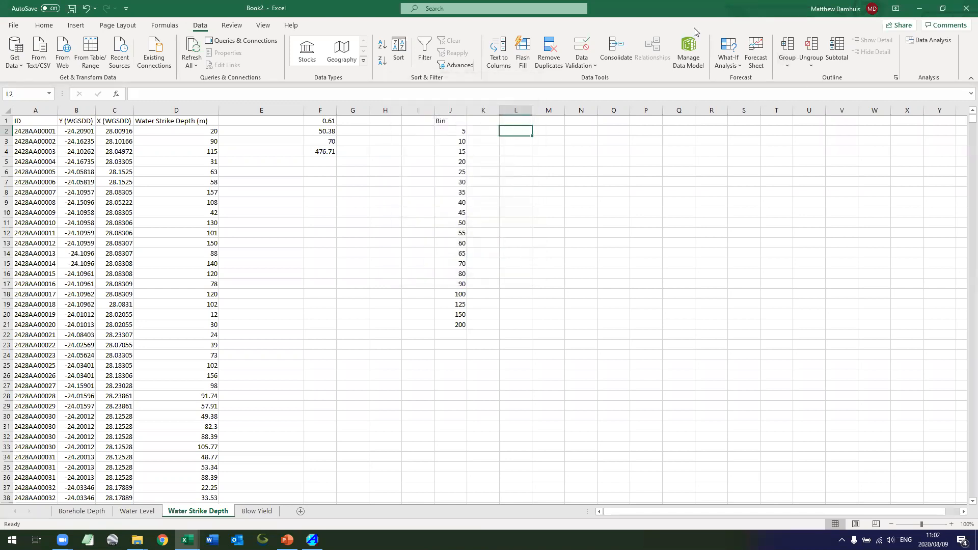
Start a Histogram data analysis with the water strike depths D2:D3826 as input range
left_click(929, 42)
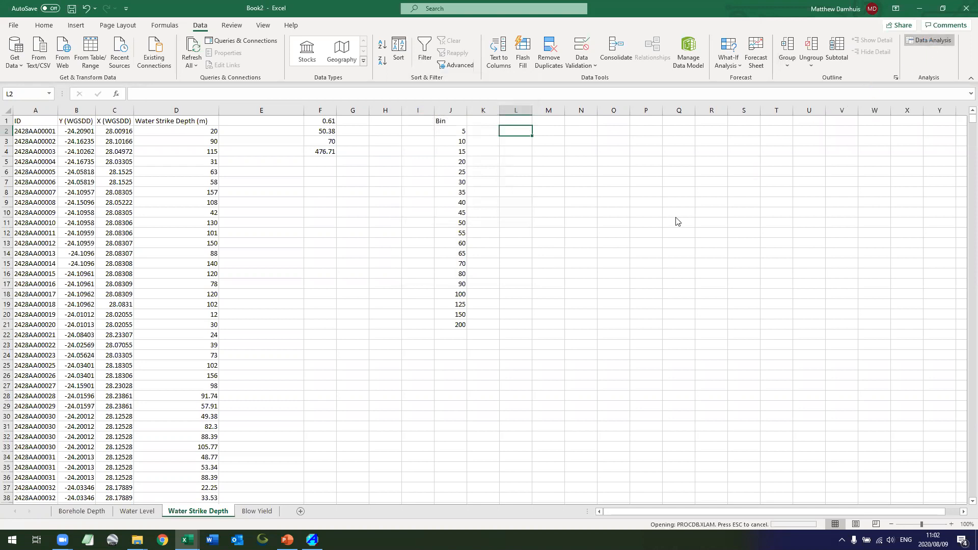
left_click(617, 220)
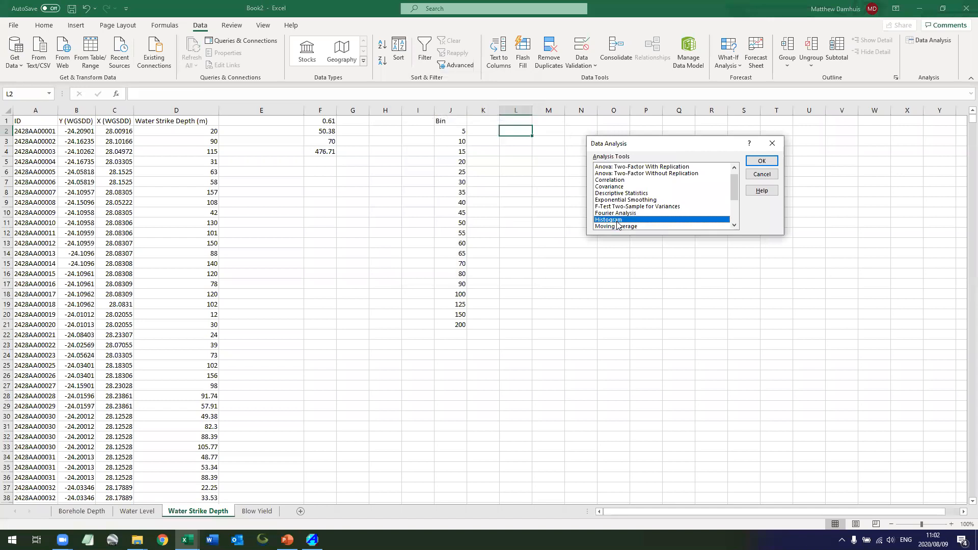
left_click(763, 161)
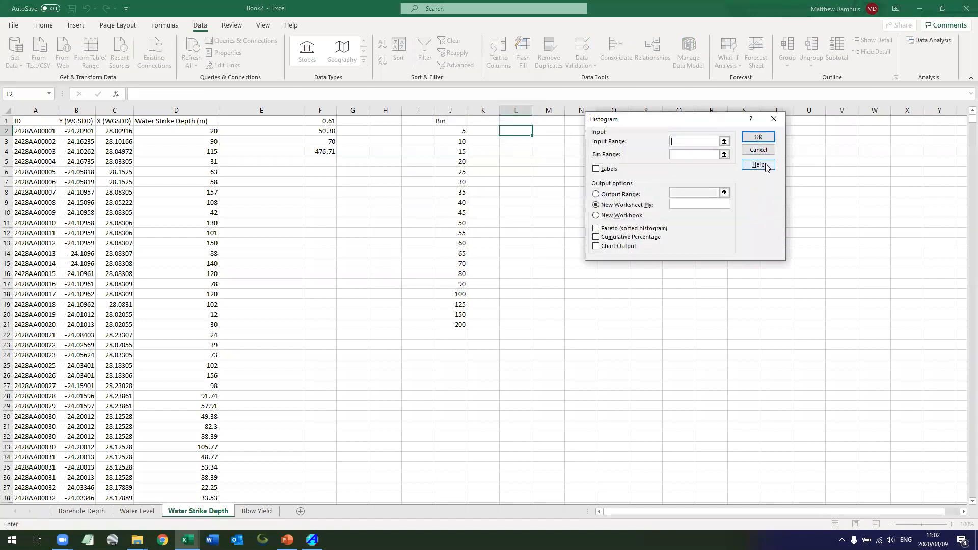
left_click(725, 142)
left_click(193, 131)
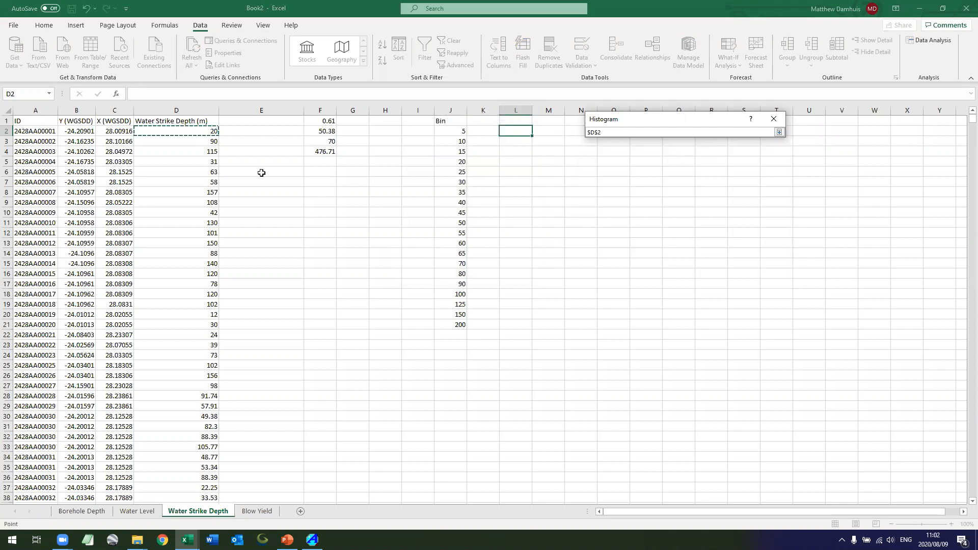
key("ctrl+shift+Down")
key("Return")
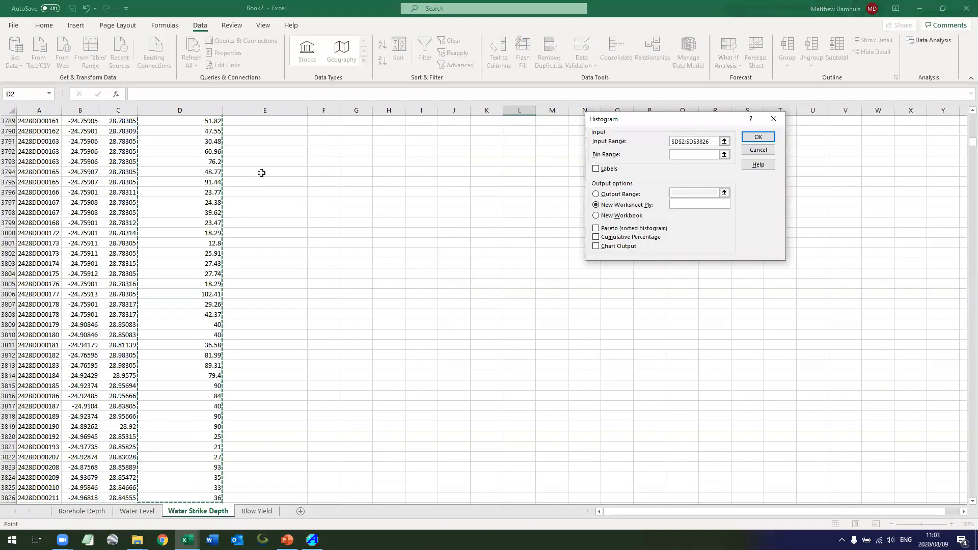
Set the histogram's bin range to the Bin values in J2:J21
left_click(725, 154)
left_click(546, 240)
key("Left")
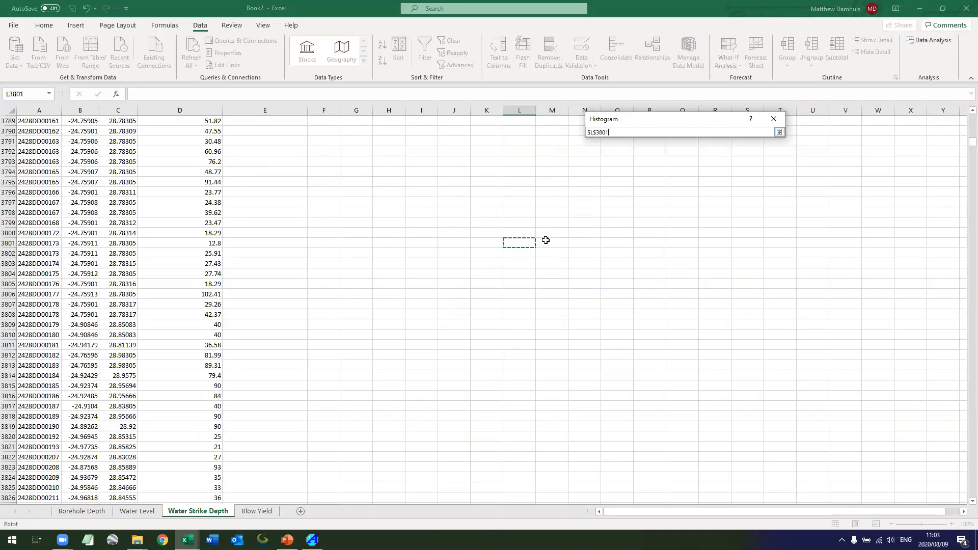
key("ctrl+Up")
key("Left")
key("Left")
key("Down")
key("ctrl+shift+Down")
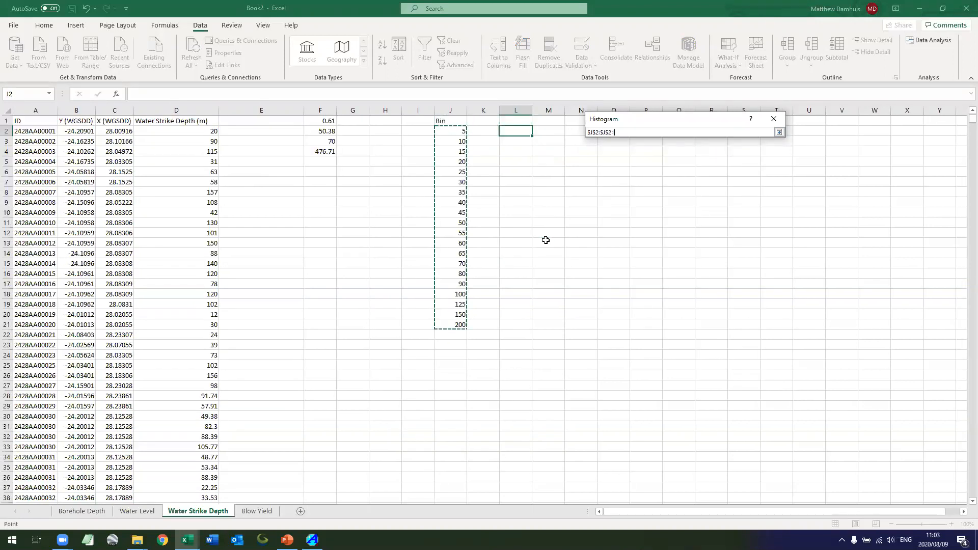
key("Return")
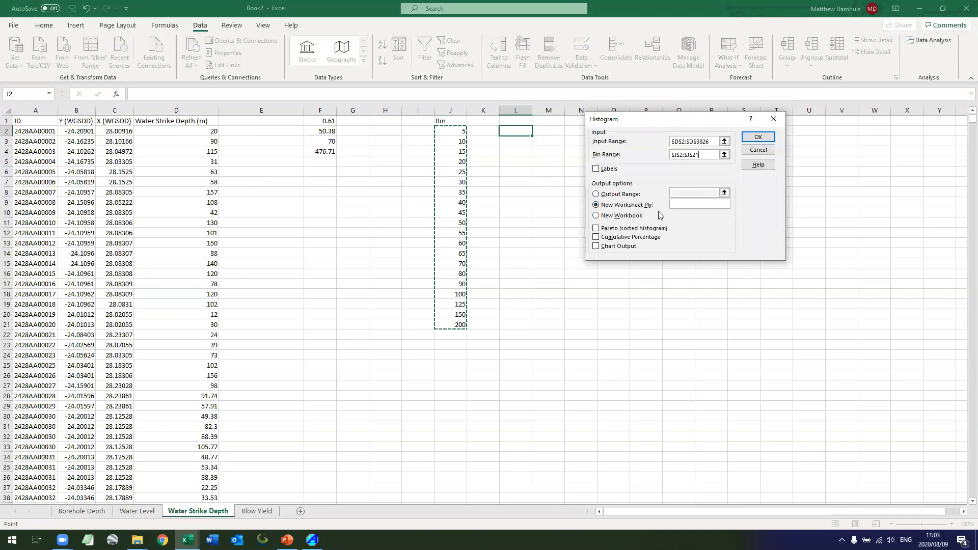
Set the histogram's output range to L1 on this sheet and generate the frequency table
left_click(613, 199)
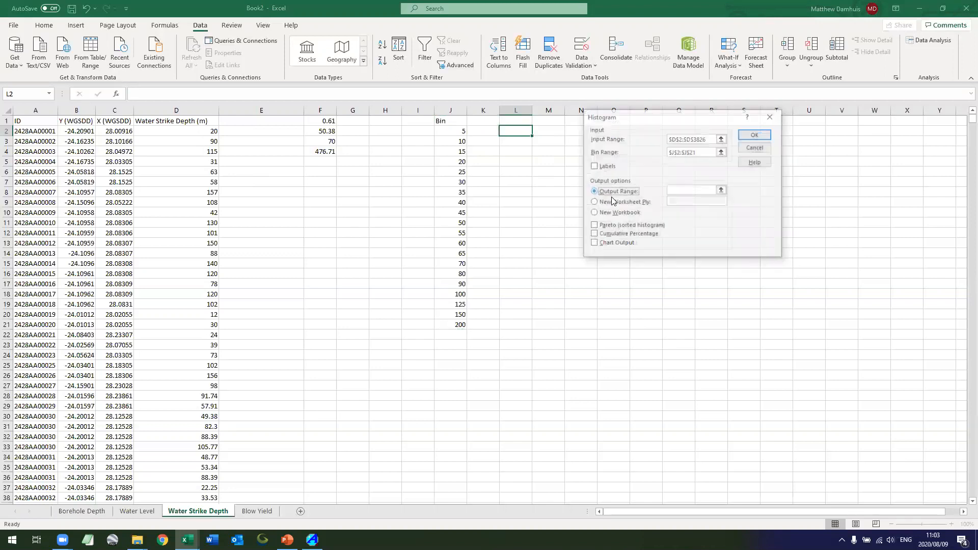
left_click(722, 189)
left_click(516, 121)
left_click(777, 131)
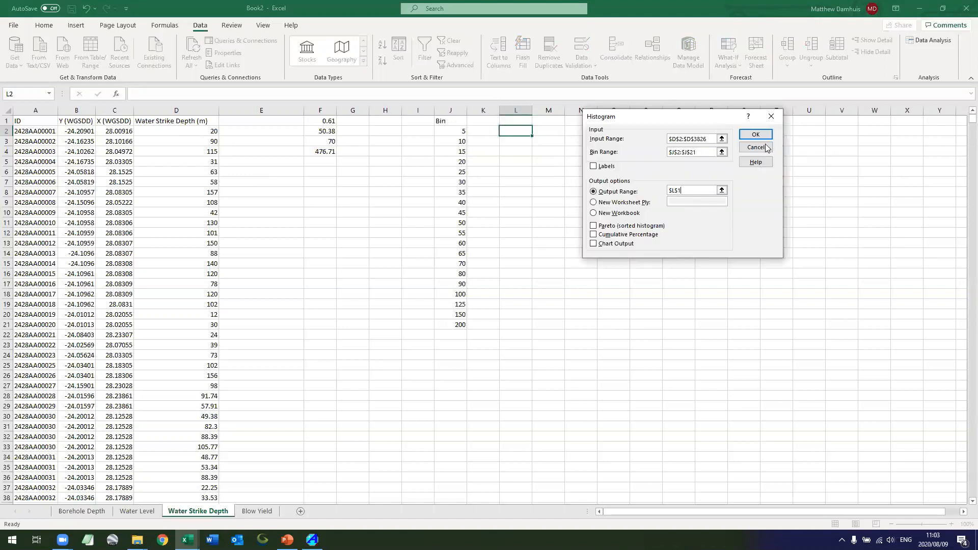
left_click(756, 134)
left_click(673, 232)
Relabel the first bin of the frequency table in L2 as <5 m
left_click(499, 131)
left_click(509, 131)
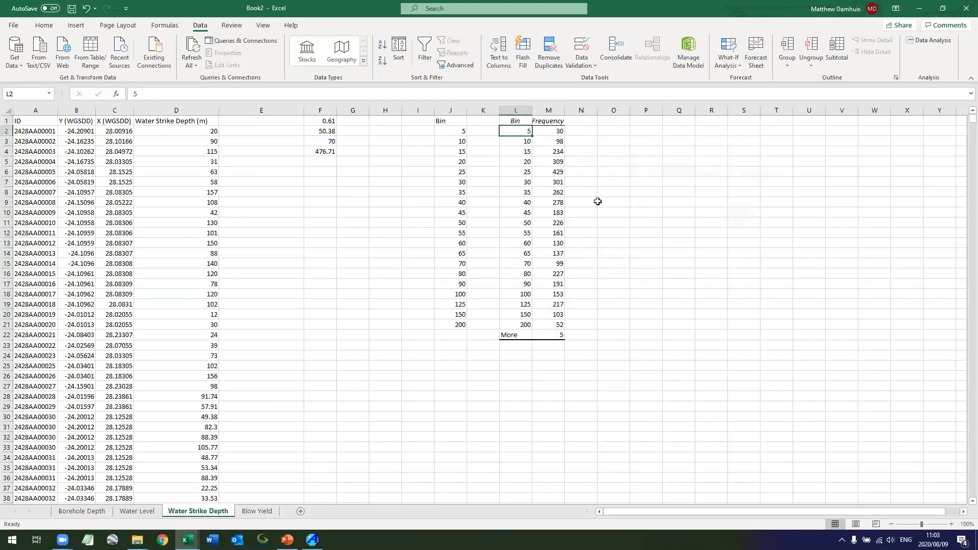
type("<5 m")
key("Return")
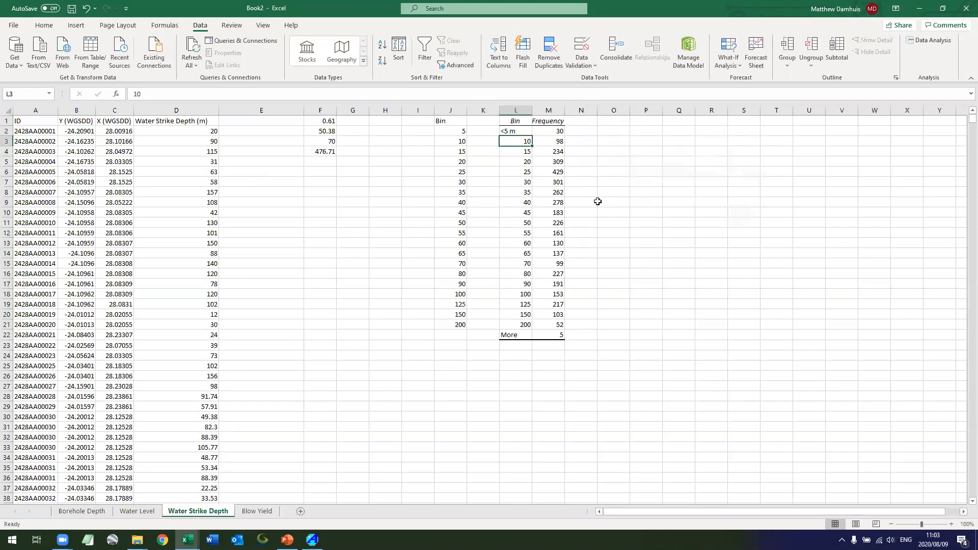
Try to count the water strike depths D2:D3826 in E2 with COUNTIF and the criterion <30
key("Right")
key("Up")
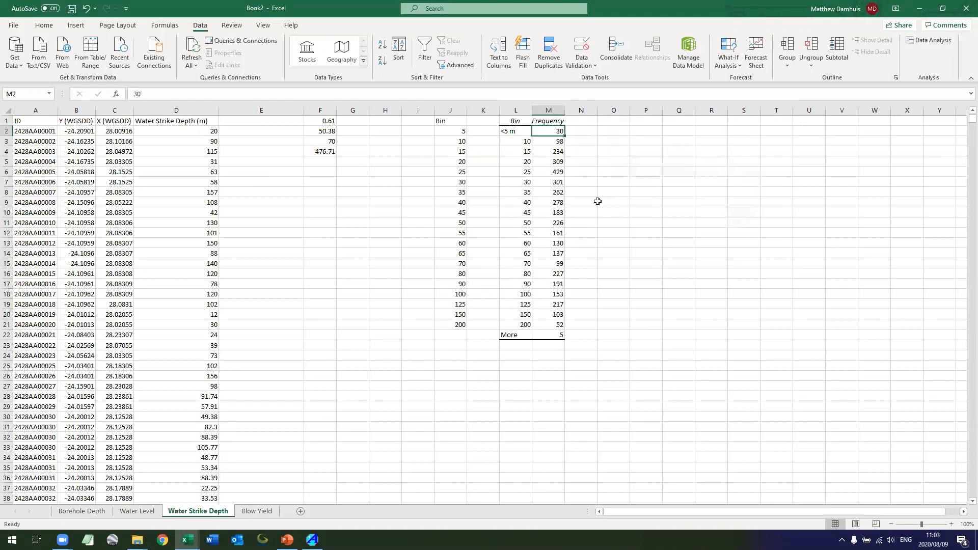
key("Left")
key("Left")
key("Left")
key("Left")
key("Left")
key("Left")
key("Left")
key("Left")
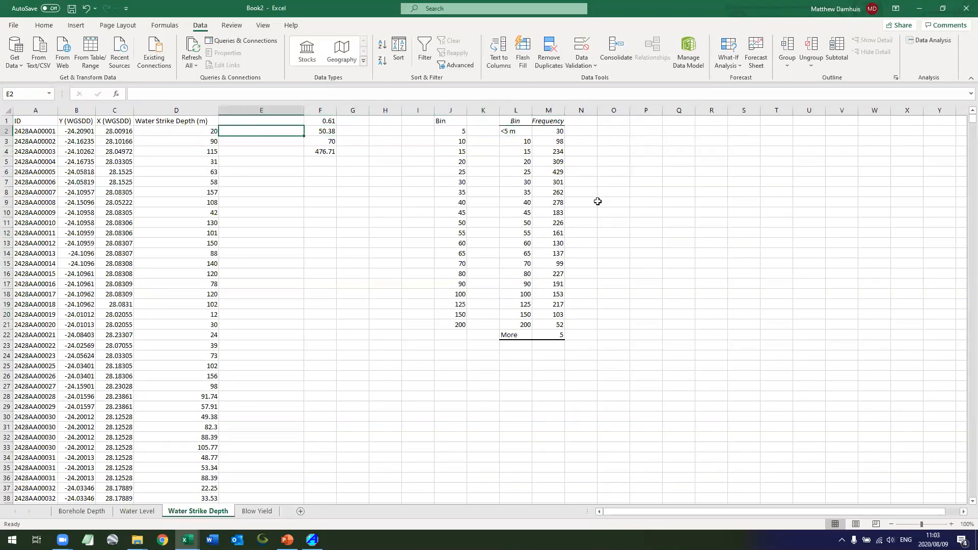
type("=countif(")
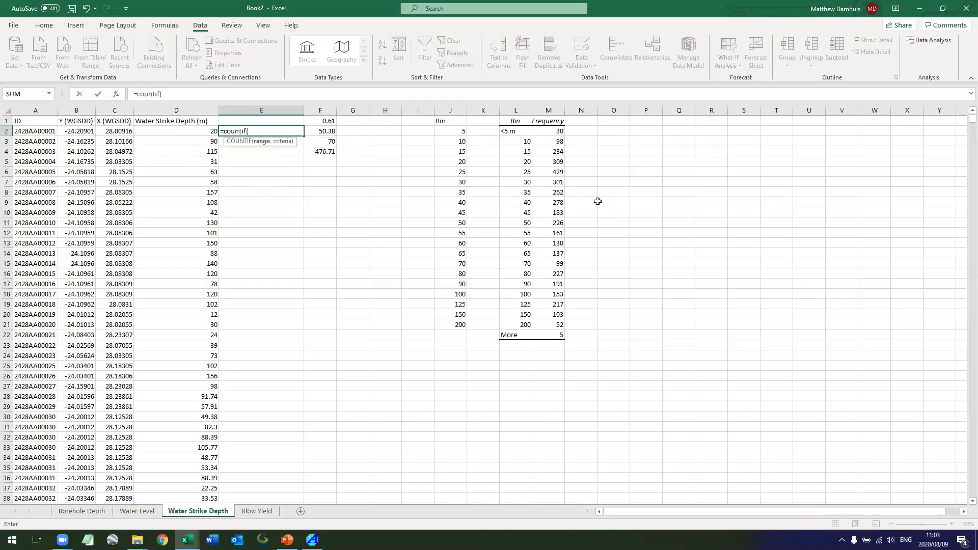
key("Left")
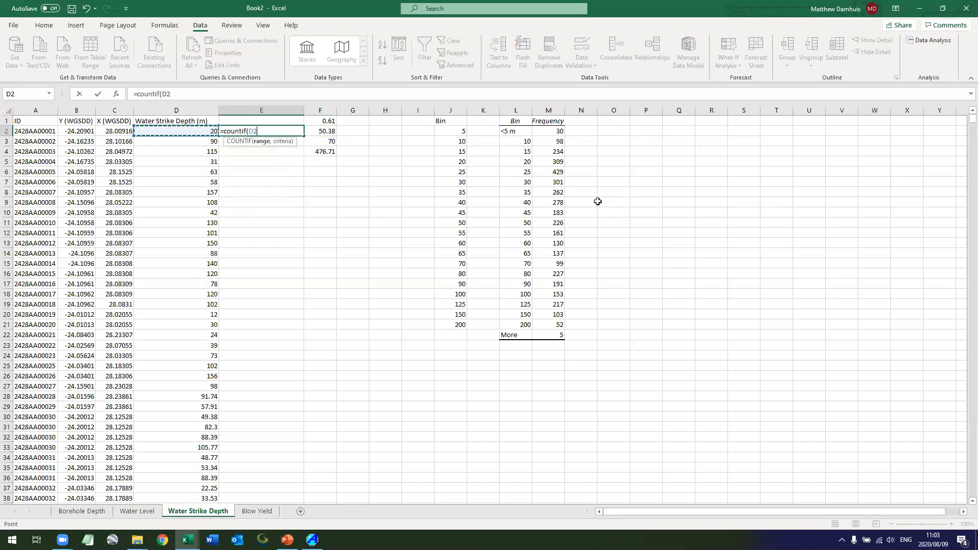
key("ctrl+shift+Down")
type(",<30")
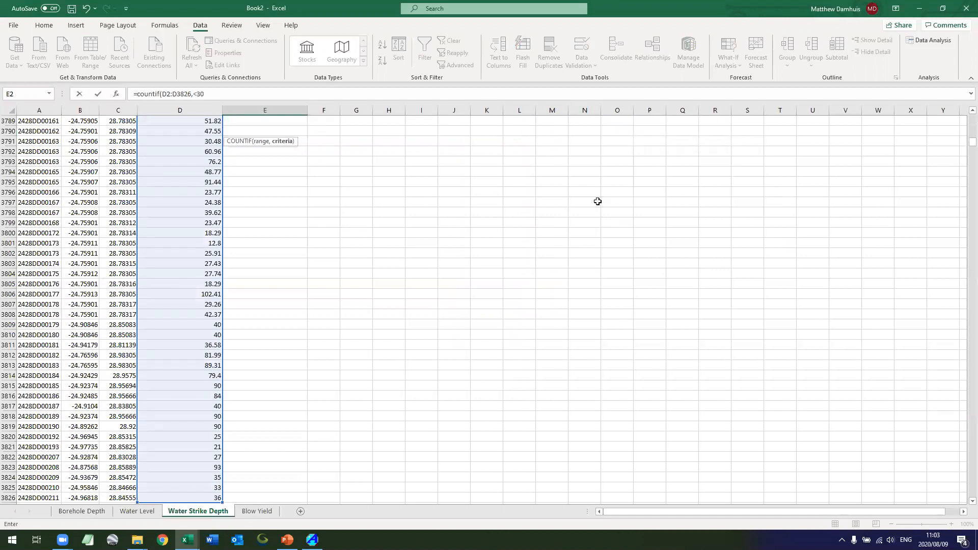
key("Return")
key("Return")
key("Escape")
key("Up")
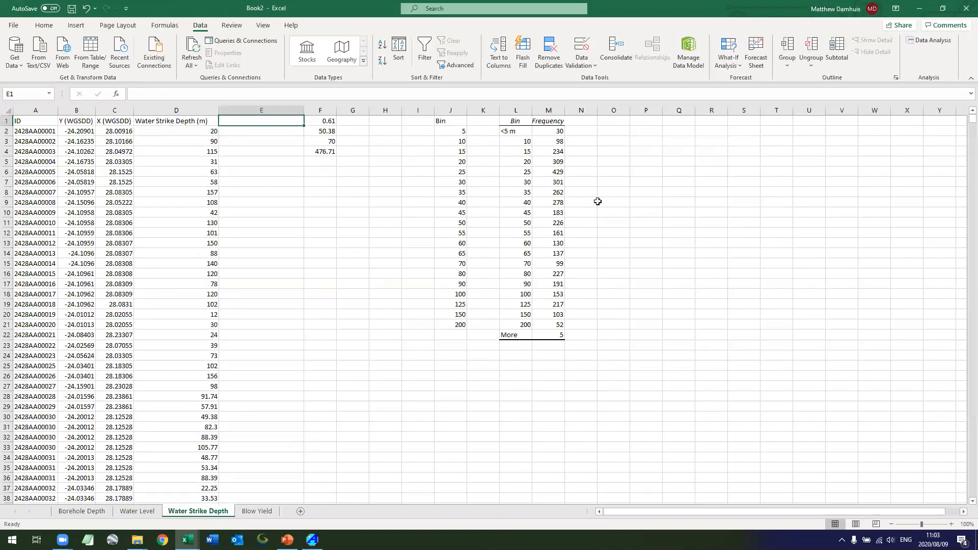
Relabel the bin in L3 of the frequency table as 10-15 m
key("Right")
key("Right")
key("Right")
key("Right")
key("Right")
key("Right")
key("Right")
key("Down")
key("Down")
key("Down")
key("Left")
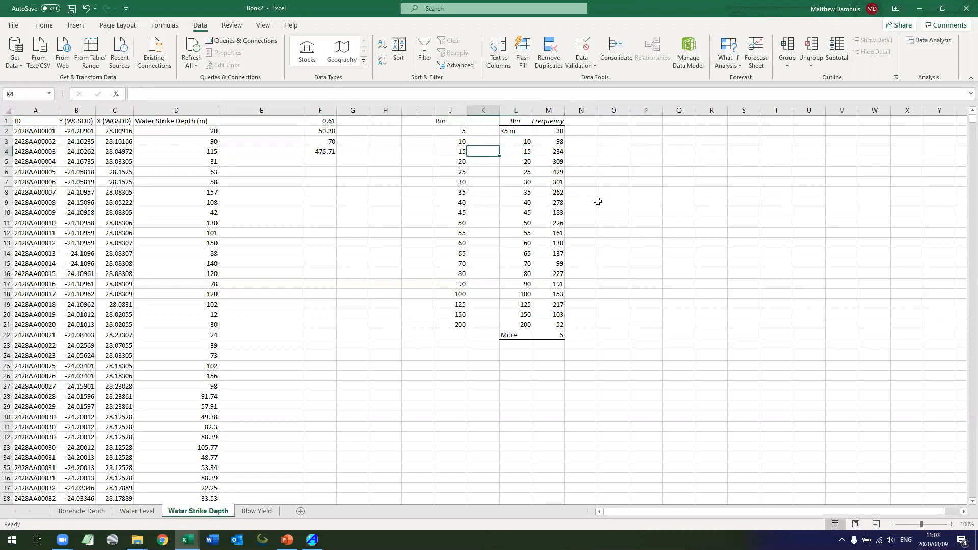
key("Right")
key("Up")
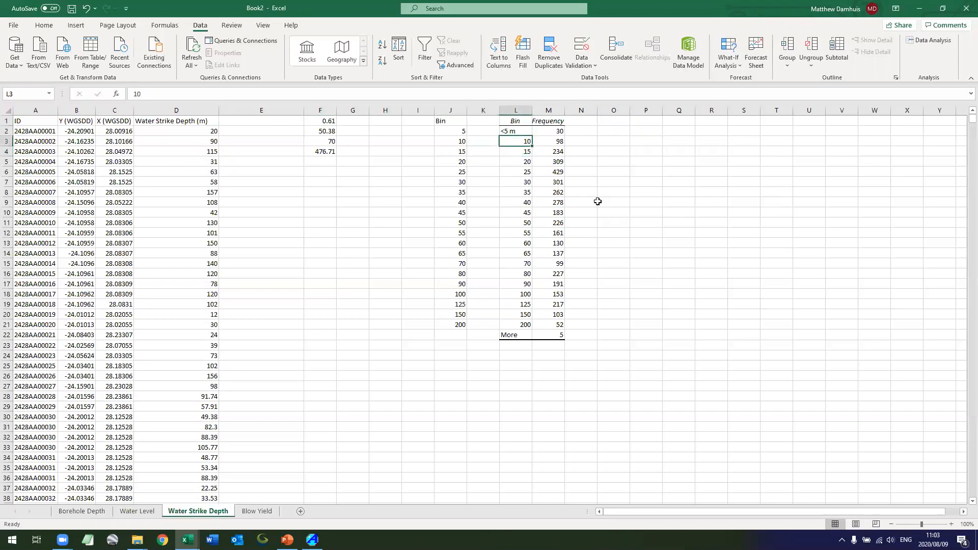
key("F2")
type("-15 m")
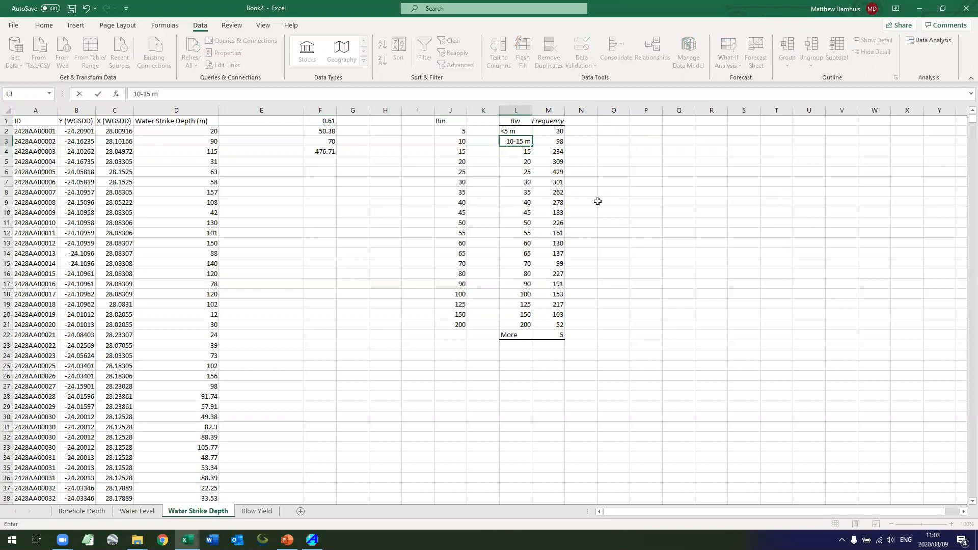
key("Return")
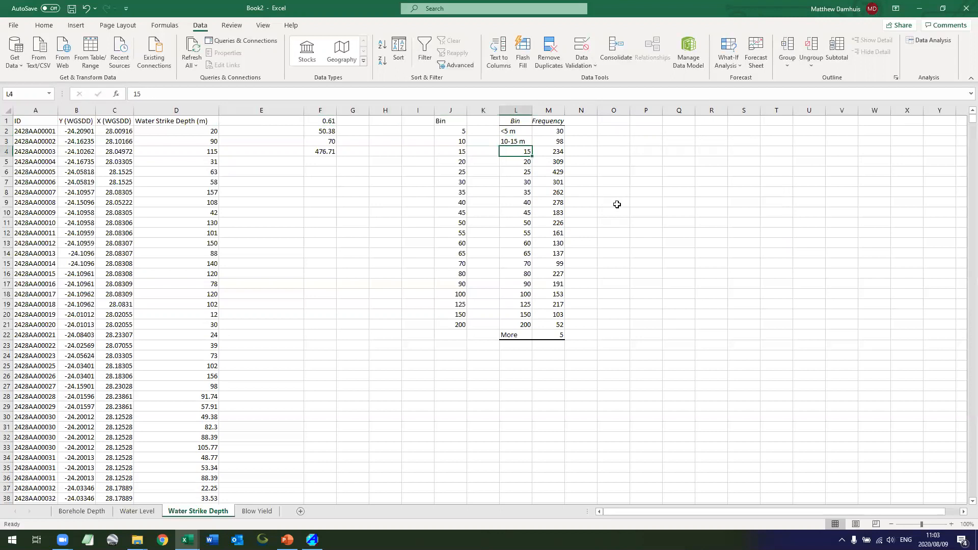
Replace the More label in L22 of the frequency table with >200 m
left_click(510, 334)
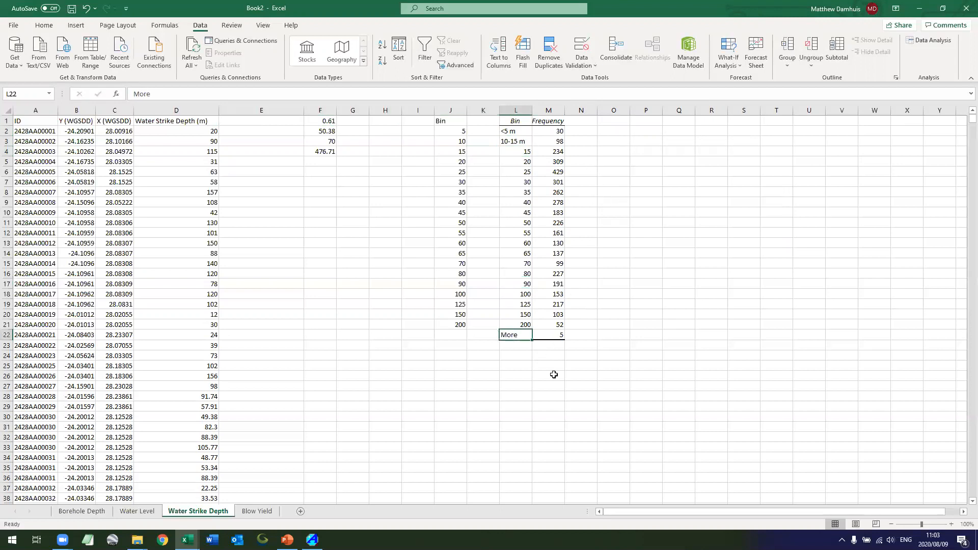
type(">200 m")
key("Return")
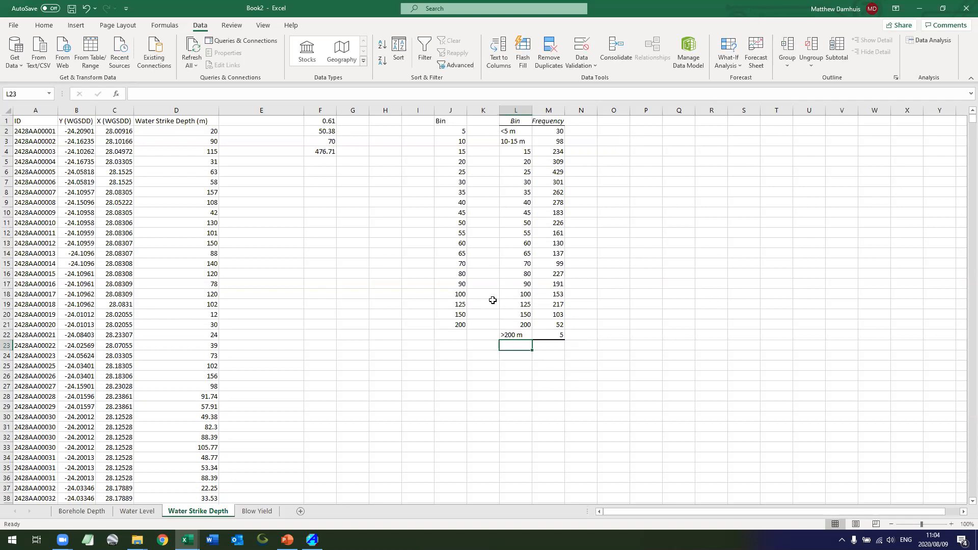
left_click(544, 339)
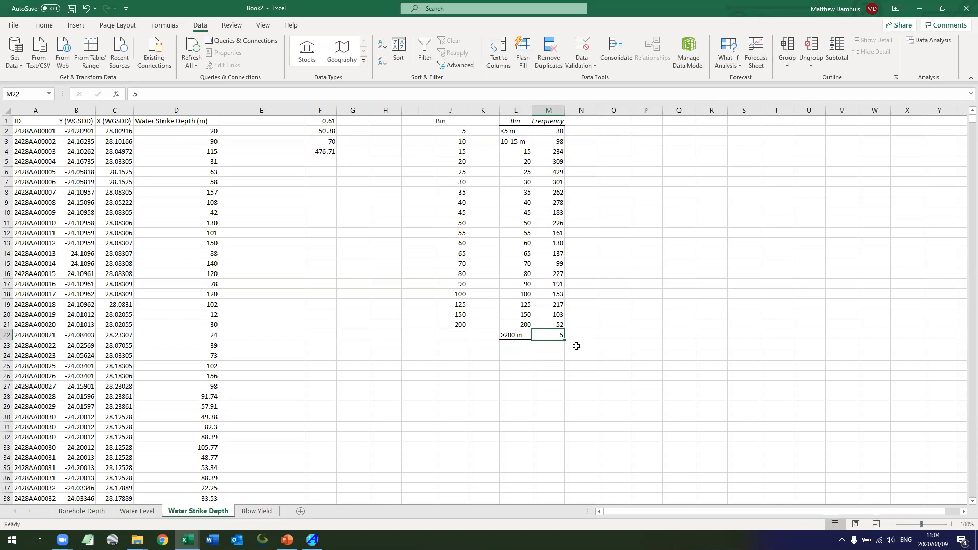
Build a range label in K5 with TEXTJOIN, no delimiter, empty cells ignored, joining L4, "-", L5 and " m"
left_click(500, 172)
left_click(493, 159)
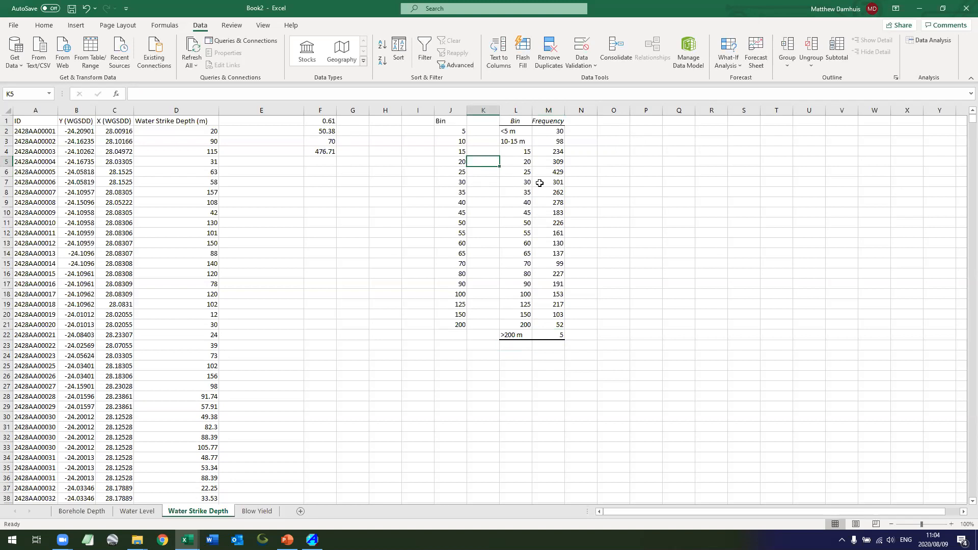
type("=countif")
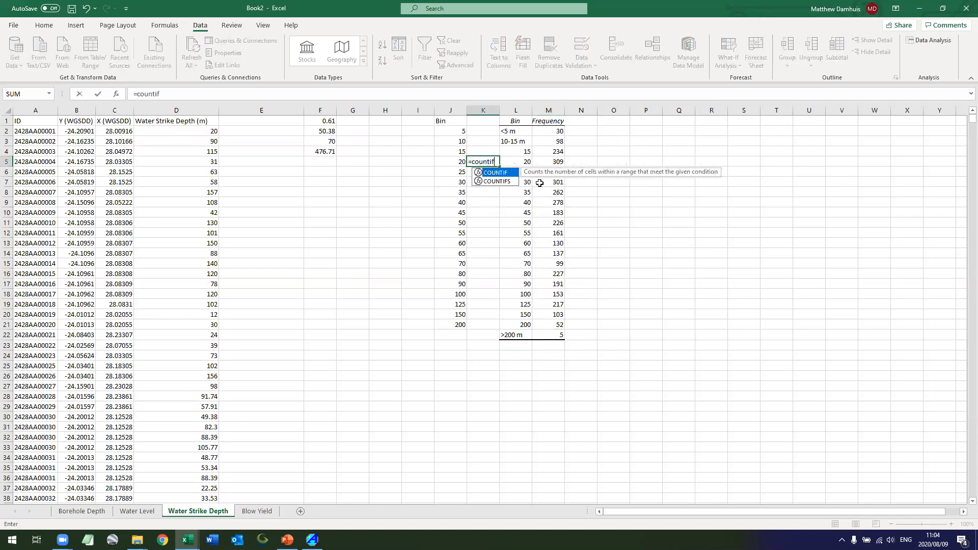
key("BackSpace")
key("BackSpace")
key("BackSpace")
key("BackSpace")
key("BackSpace")
key("BackSpace")
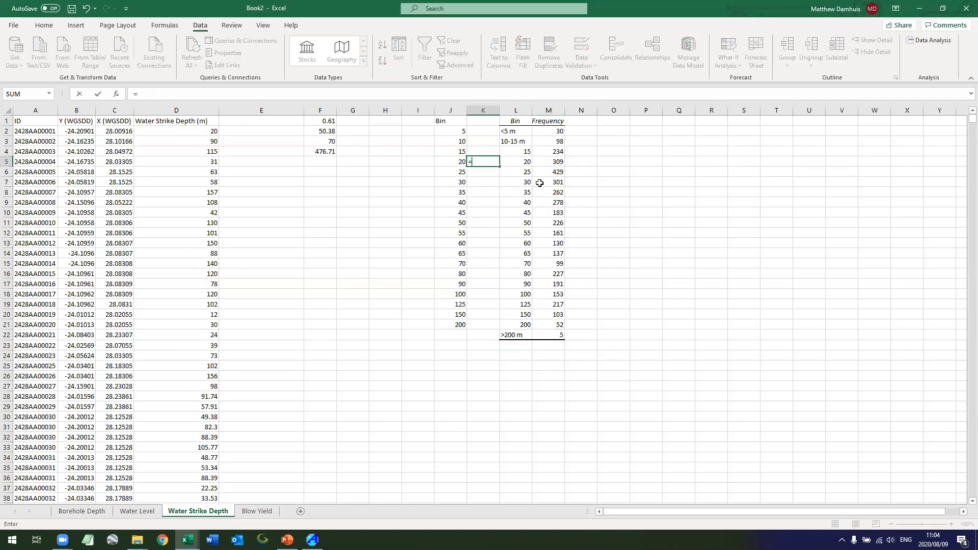
type("te")
key("BackSpace")
type("extjoin")
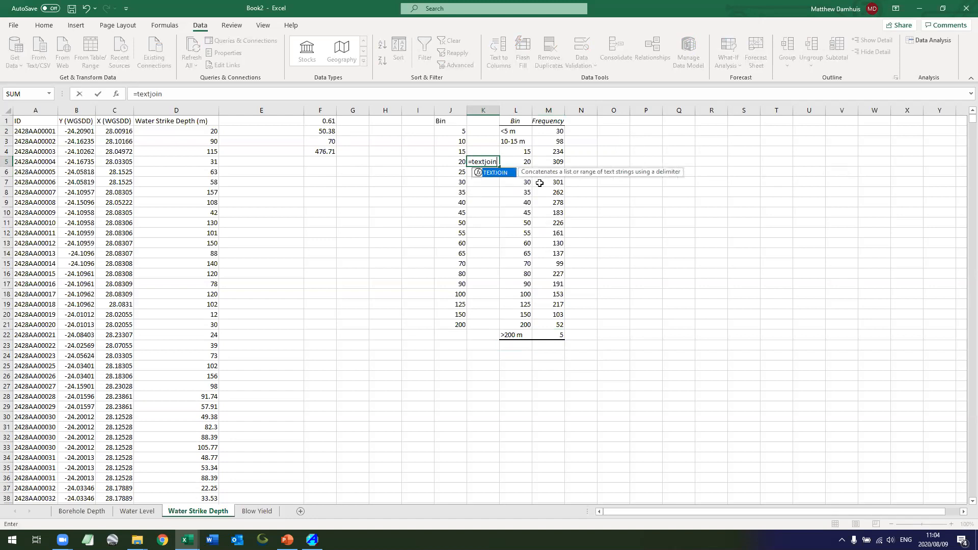
type("(,true,")
key("Right")
key("Up")
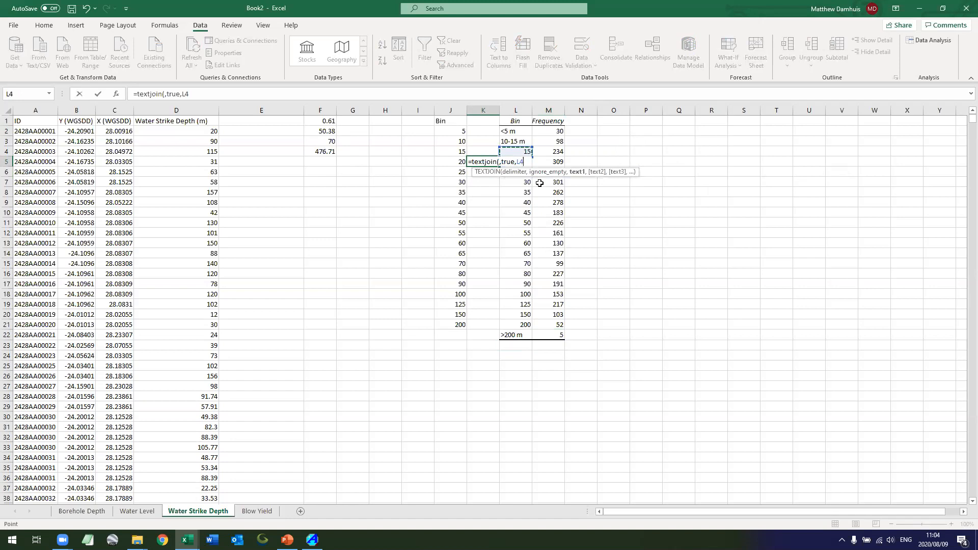
type(",\"-\",")
key("Right")
type(",")
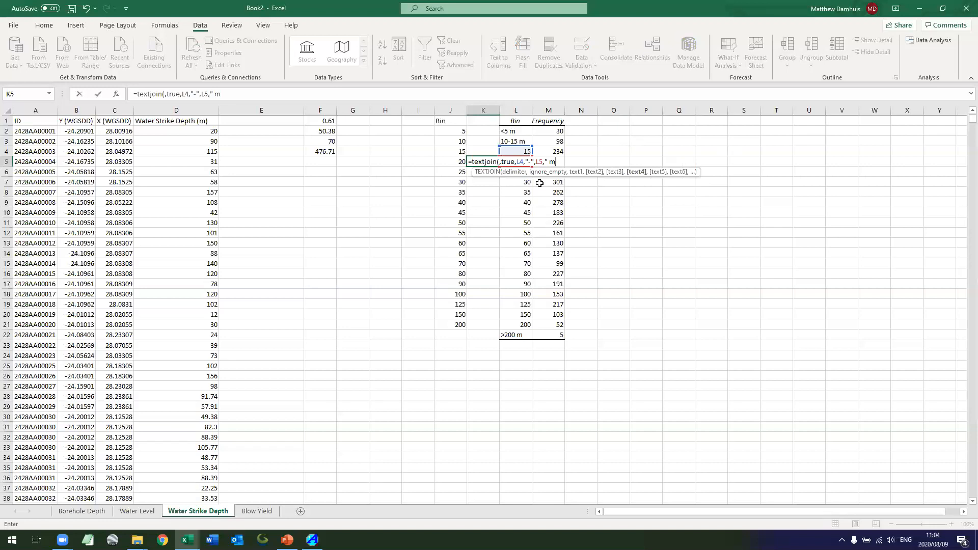
key("Return")
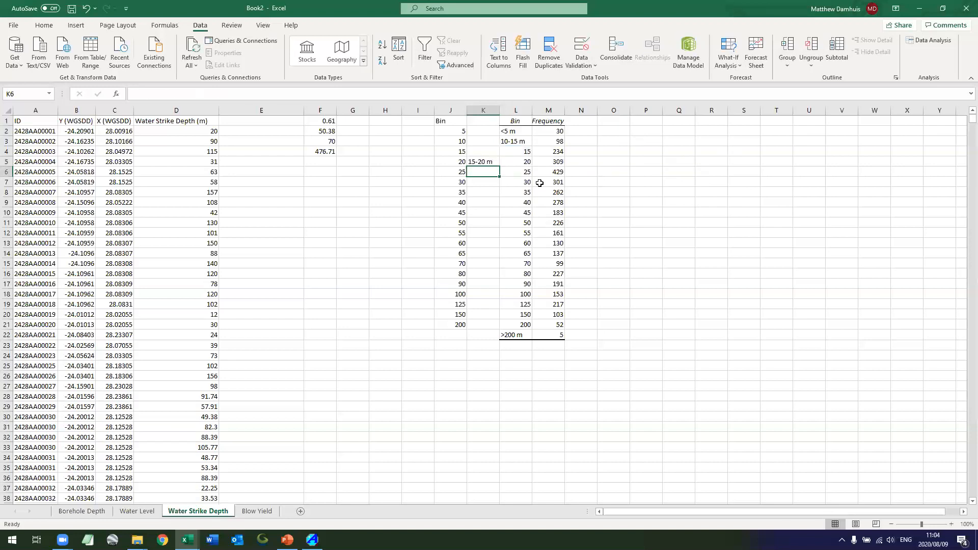
Copy the TEXTJOIN label formula from K5 down through K21
key("Up")
key("ctrl+c")
key("shift+Down")
key("shift+Down")
key("shift+Down")
key("shift+Down")
key("shift+Down")
key("shift+Down")
key("shift+Down")
key("shift+Down")
key("shift+Down")
key("shift+Down")
key("shift+Down")
key("shift+Down")
key("shift+Down")
key("shift+Down")
key("shift+Down")
key("shift+Down")
key("shift+Down")
key("shift+Down")
key("shift+Down")
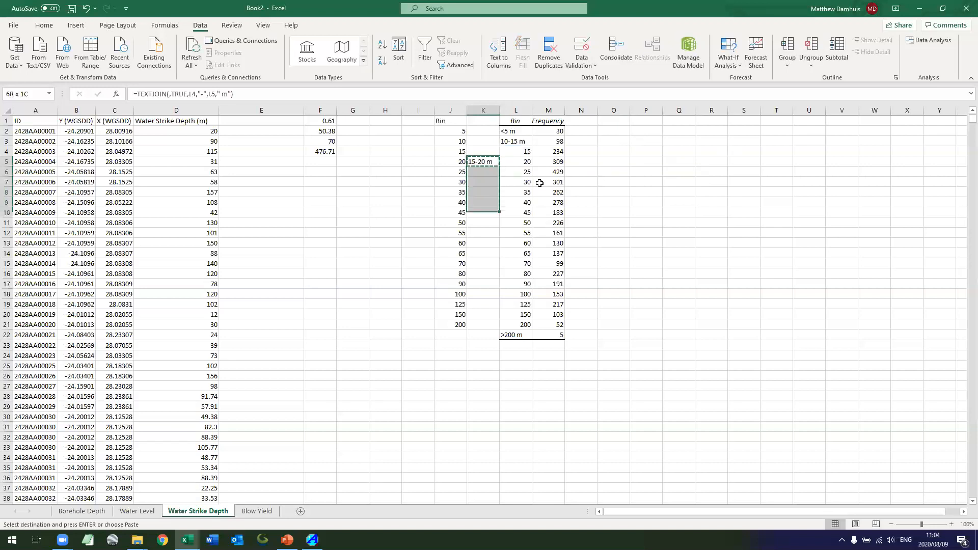
key("shift+Up")
key("shift+Up")
key("shift+Up")
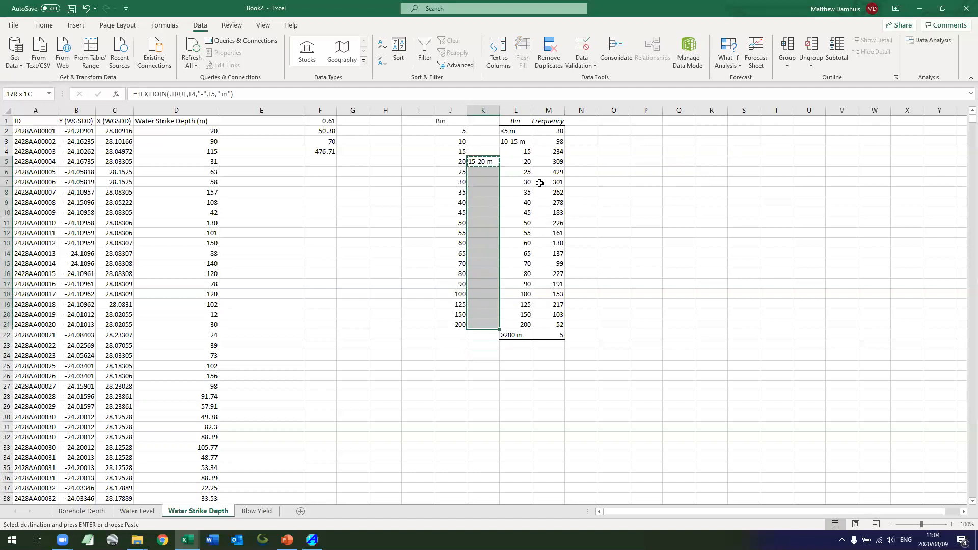
key("Return")
Paste the K5:K21 range labels as values into the Bin column from L5, and clear helper column K
key("ctrl+c")
key("Right")
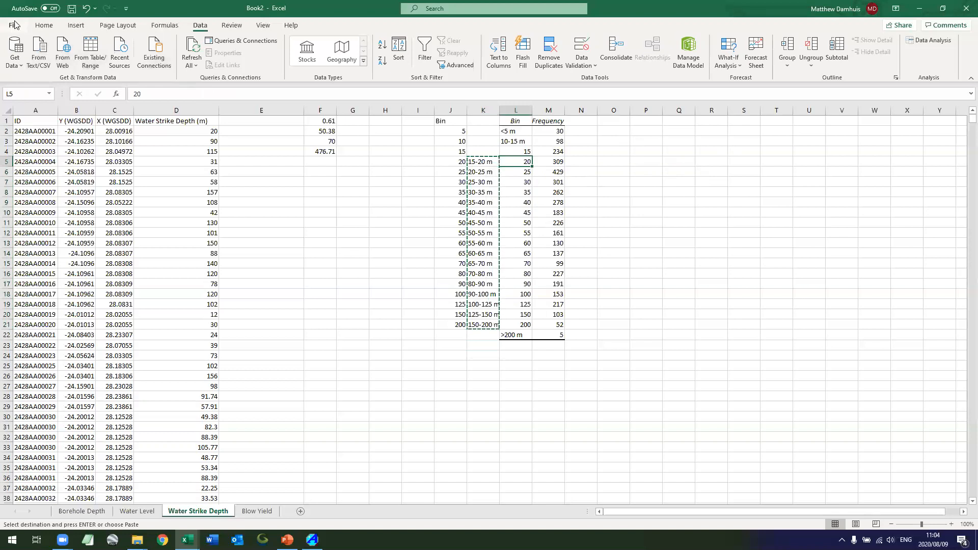
left_click(44, 25)
left_click(15, 62)
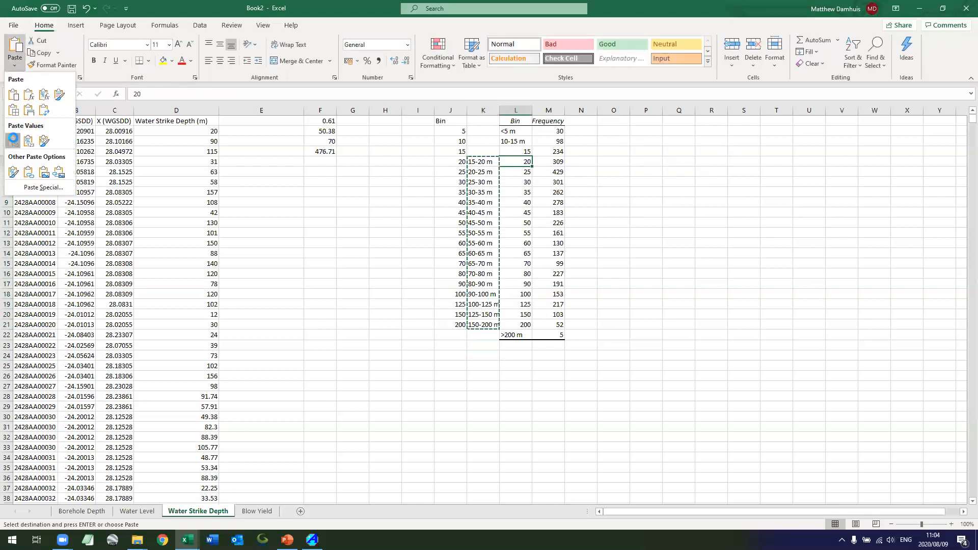
left_click(13, 139)
left_click(483, 111)
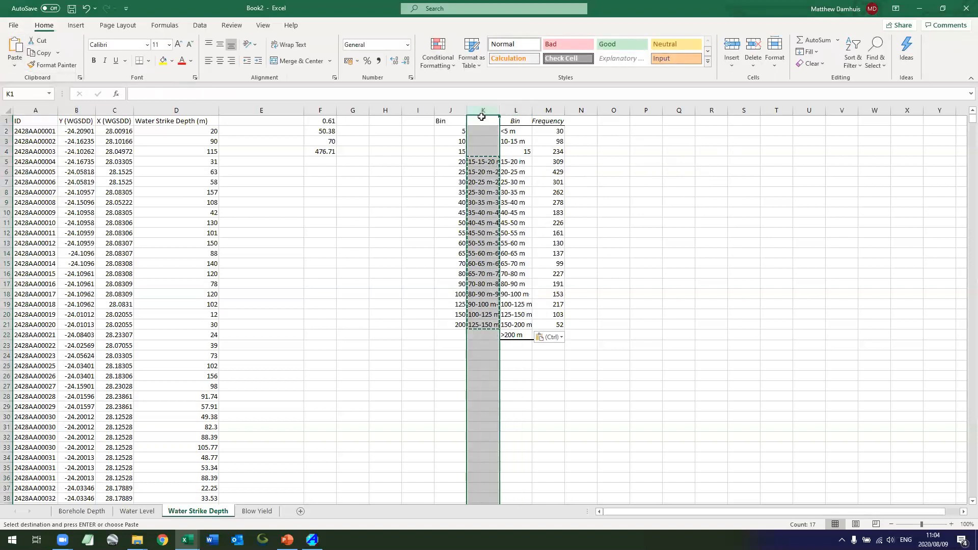
key("Delete")
Relabel the bin in L4 as 10-15 m and the one in L3 as 5-10 m
left_click(515, 155)
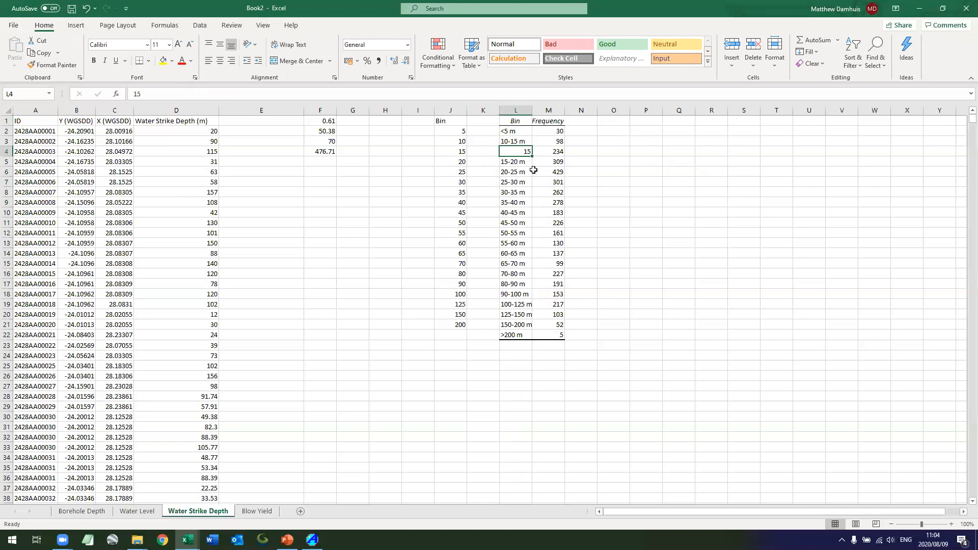
type("10-15 m")
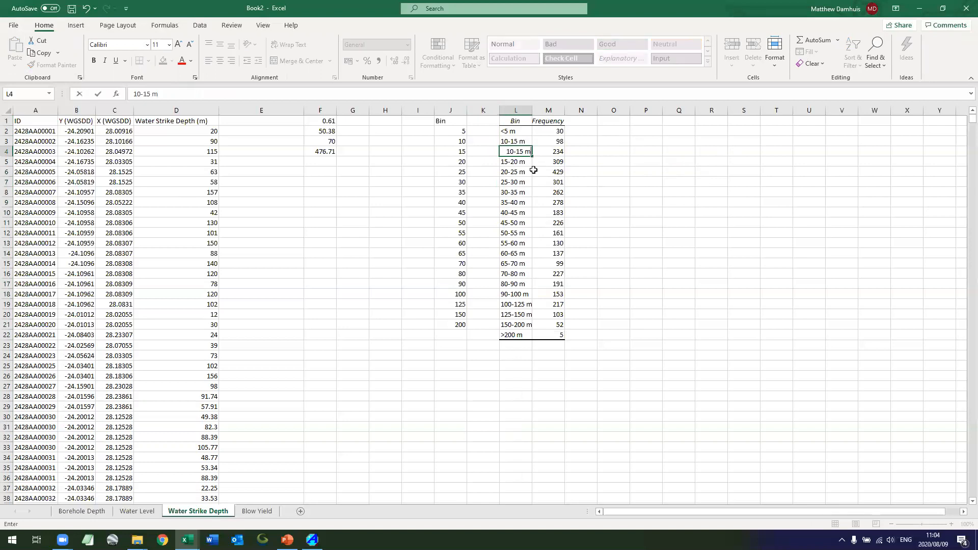
key("Return")
key("Up")
key("Up")
type("5-10")
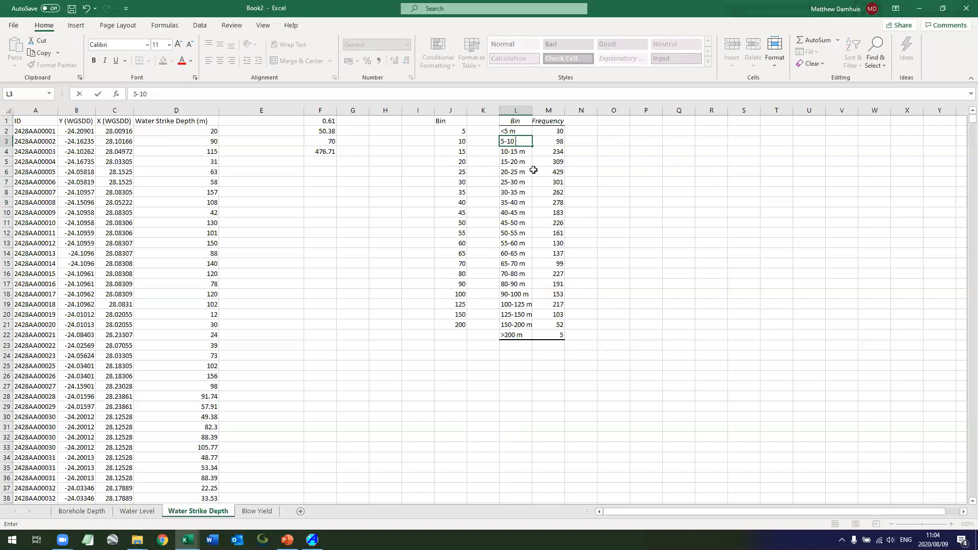
type(" m")
key("Return")
Insert an empty 2-D clustered bar chart from the blank cell O2
left_click(616, 128)
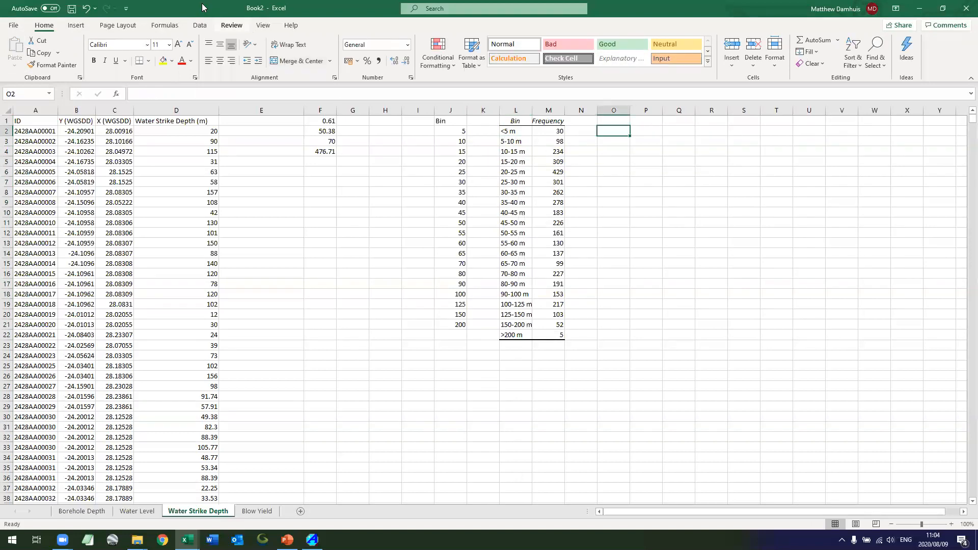
left_click(85, 25)
left_click(435, 50)
left_click(422, 42)
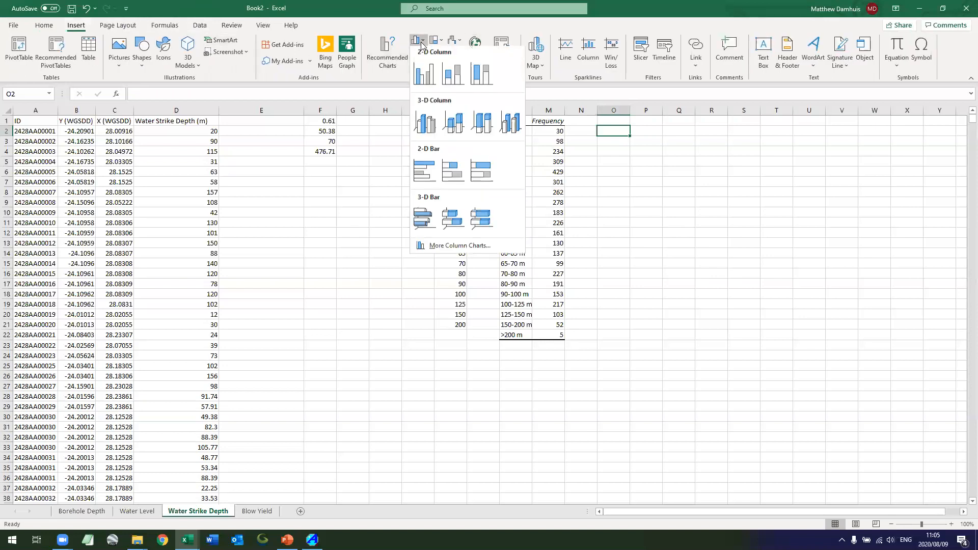
left_click(422, 179)
Move the empty chart beside the frequency table and resize it to span about O2 to U36
left_click_drag(437, 258, 697, 162)
left_click_drag(726, 276, 711, 480)
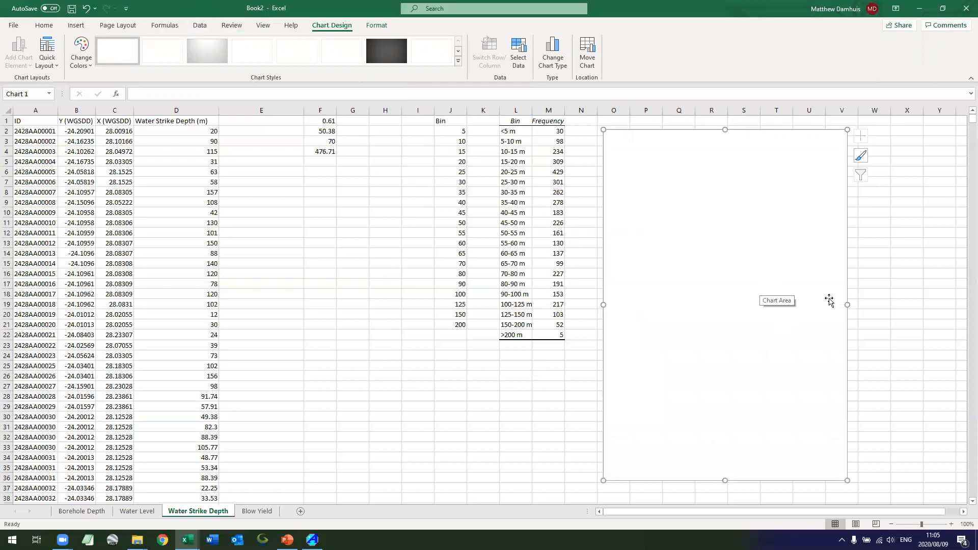
left_click_drag(847, 305, 815, 304)
Add a chart series named Water Level Depth with the frequencies in M2:M22 as its values
right_click(729, 250)
left_click(739, 379)
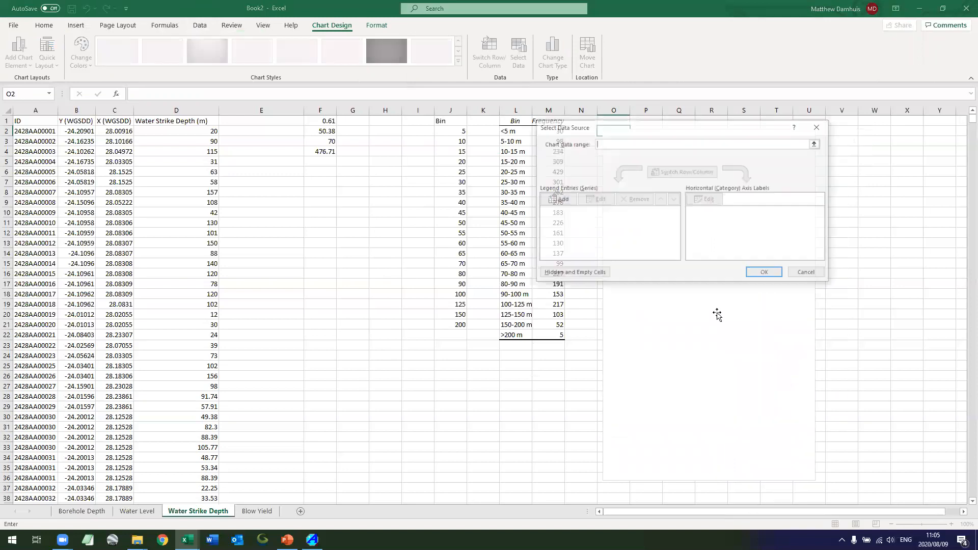
left_click(560, 199)
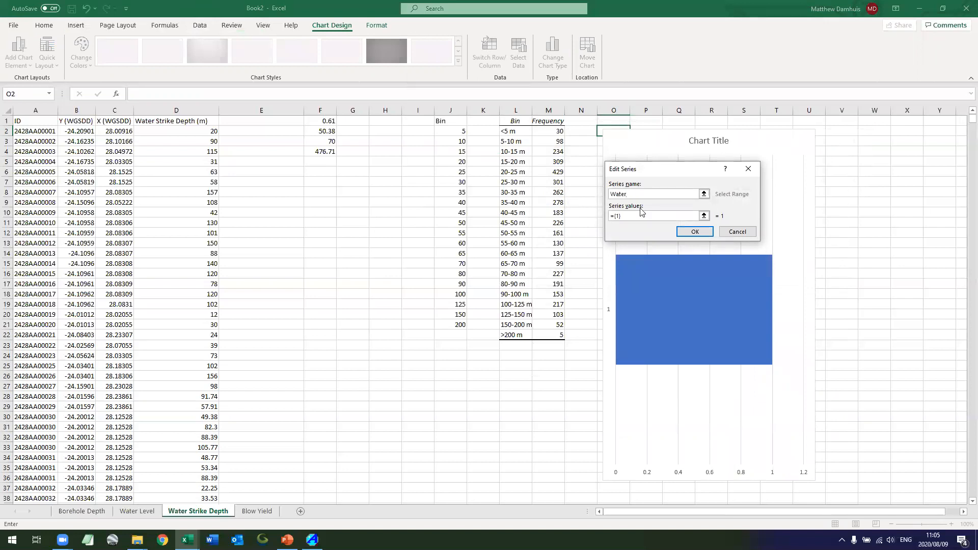
type("Water Level Depth")
key("Tab")
left_click(560, 134)
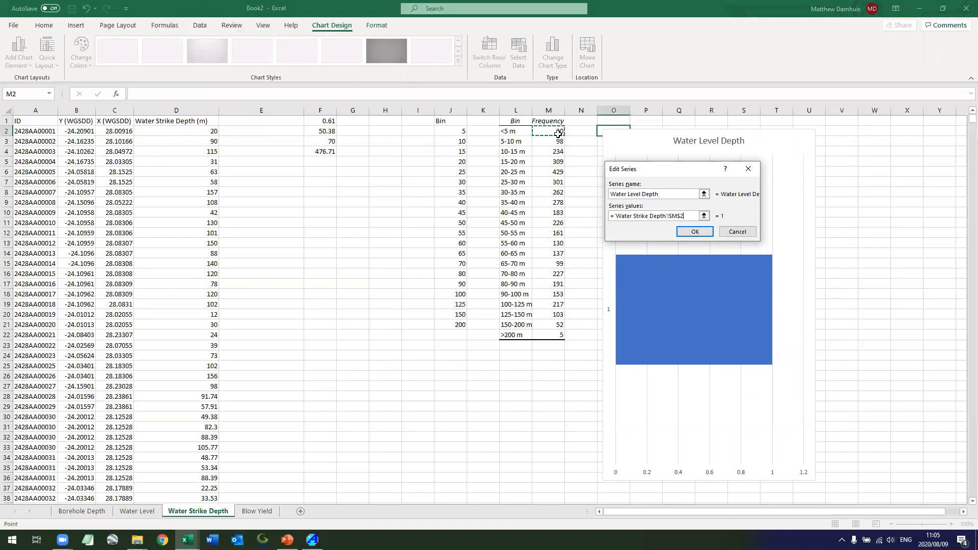
left_click_drag(558, 133, 559, 334)
key("Return")
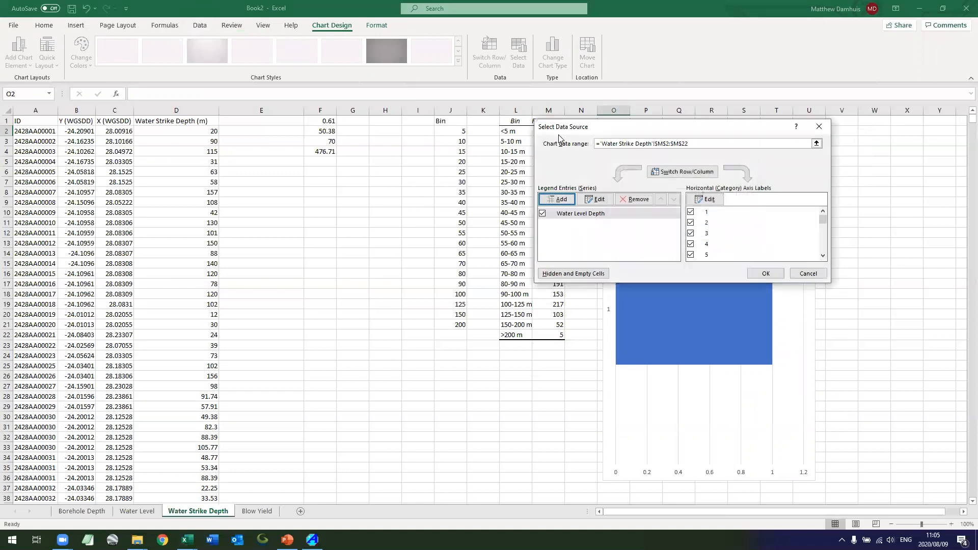
Set the chart's category axis labels to the bin labels in L2:L22 and apply the data source
left_click(713, 204)
left_click(512, 130)
key("ctrl+shift+Down")
key("Return")
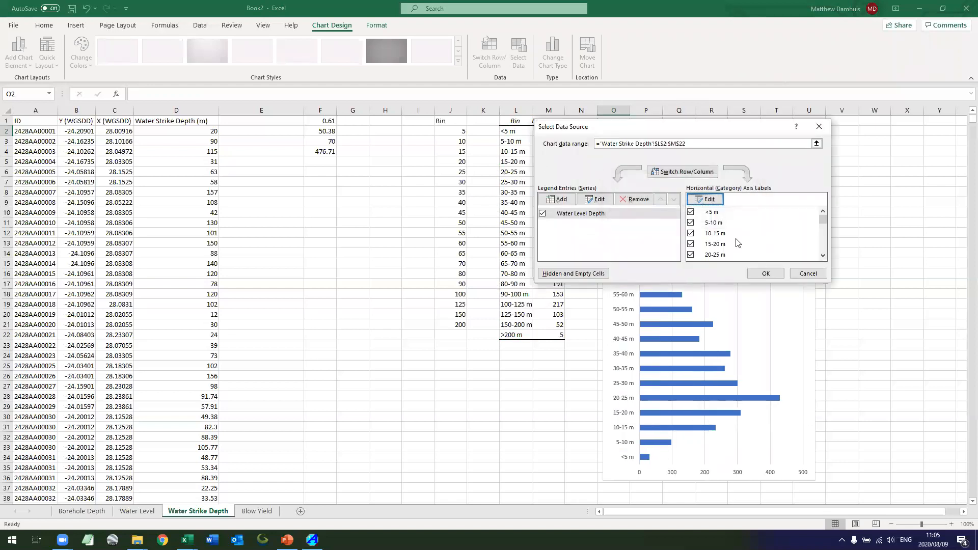
left_click(765, 274)
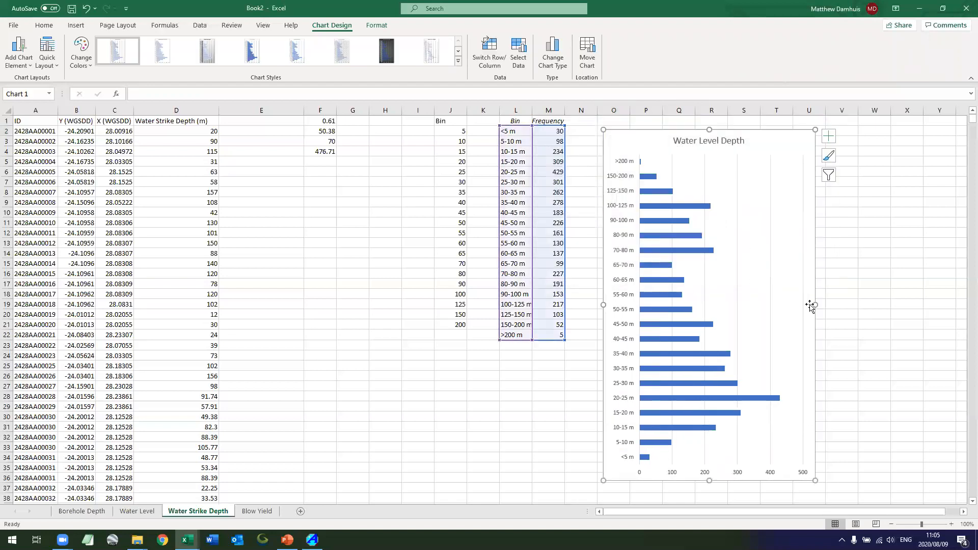
Reverse the depth category axis order and make the horizontal axis cross at the maximum category
right_click(630, 207)
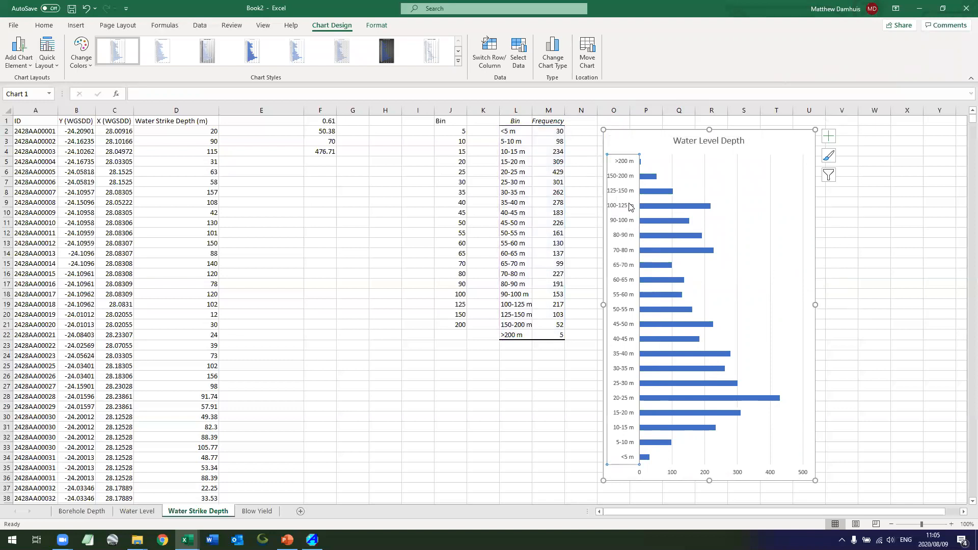
key("Escape")
key("ctrl+1")
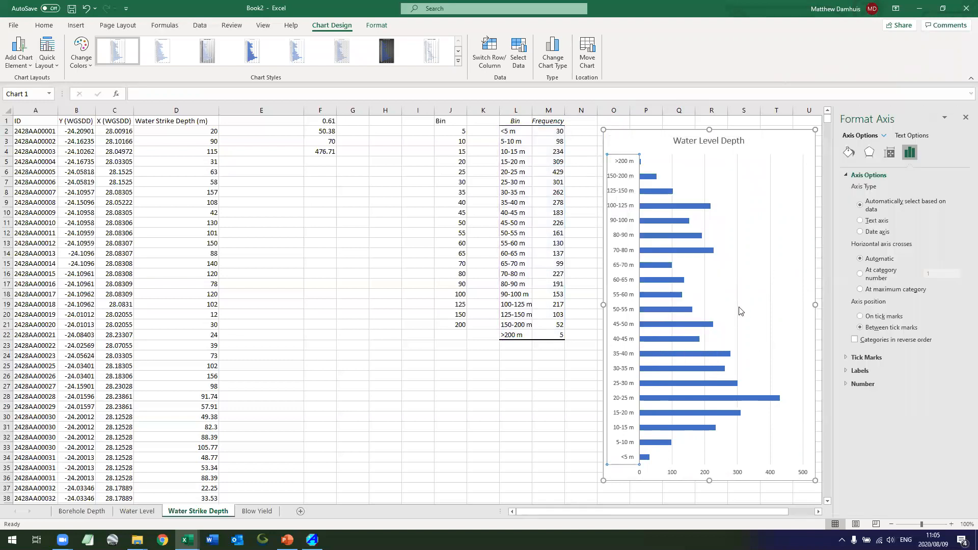
left_click(855, 339)
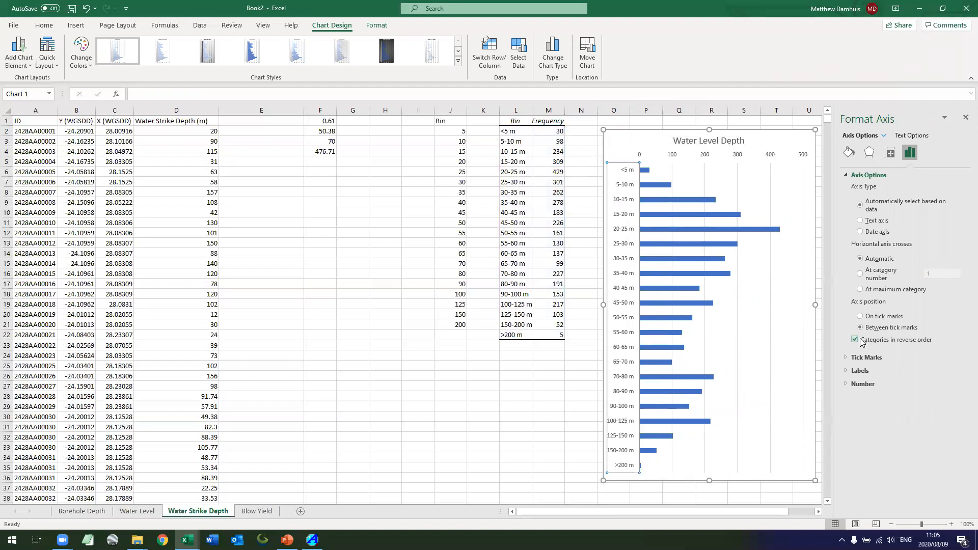
left_click(868, 293)
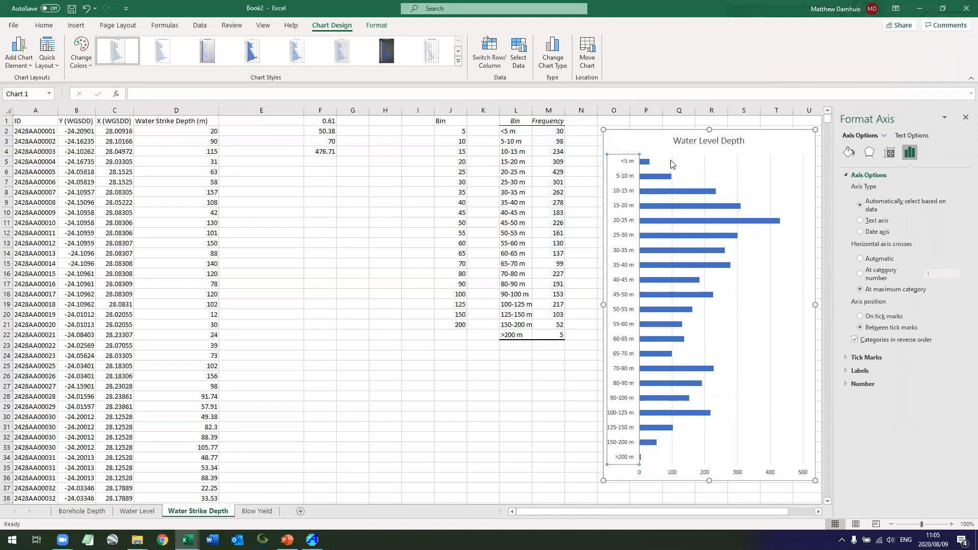
Close the axis formatting options and narrow the depth chart slightly so it ends just inside column U
left_click(965, 118)
left_click(892, 214)
left_click(812, 278)
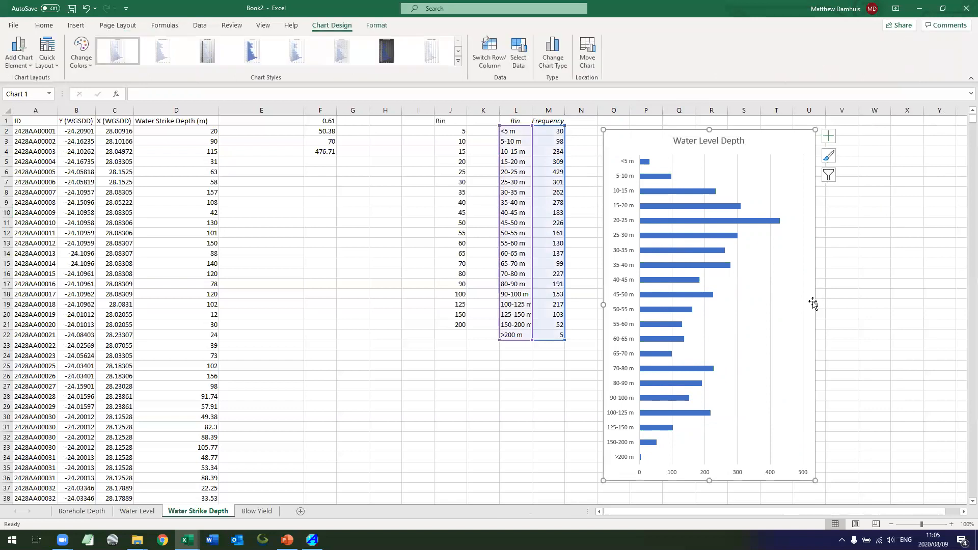
left_click_drag(808, 304, 802, 303)
left_click(839, 303)
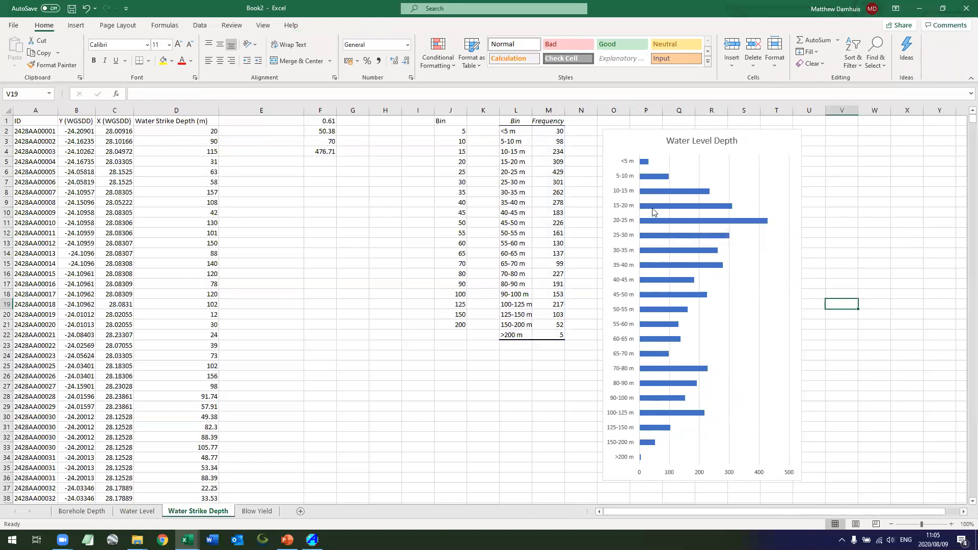
Draw a rectangle about 9.53 cm wide and 2.33 cm high on the chart over the 15-20 m to 25-30 m bars
mouse_move(685, 212)
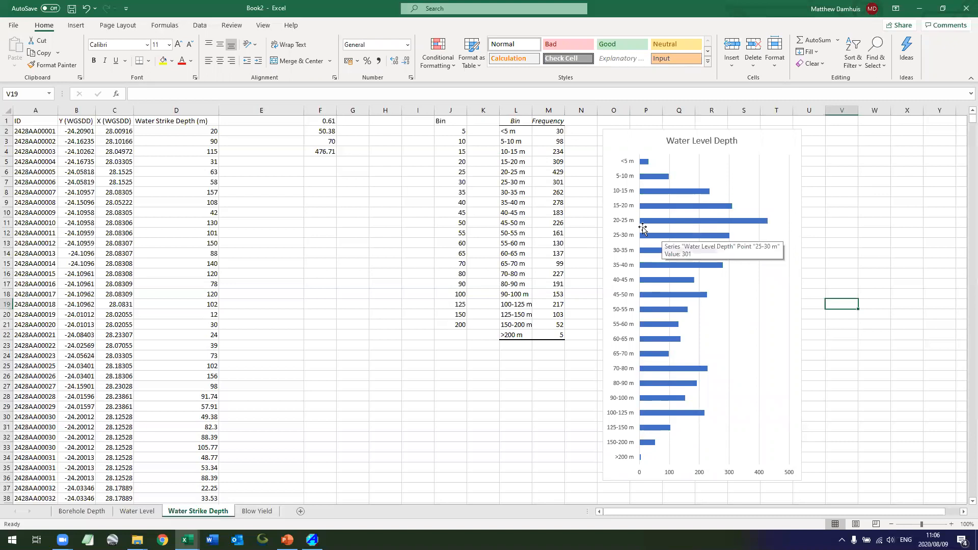
left_click(74, 26)
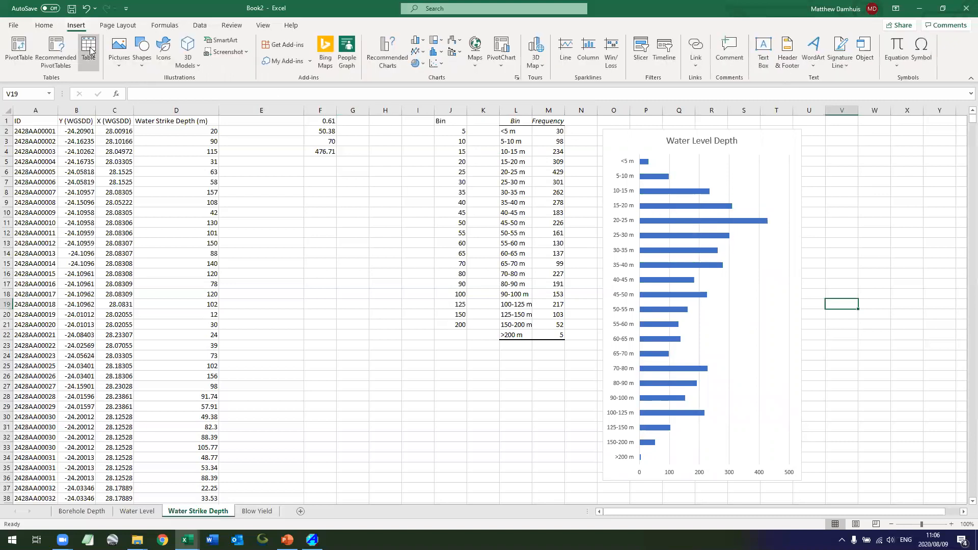
left_click(636, 136)
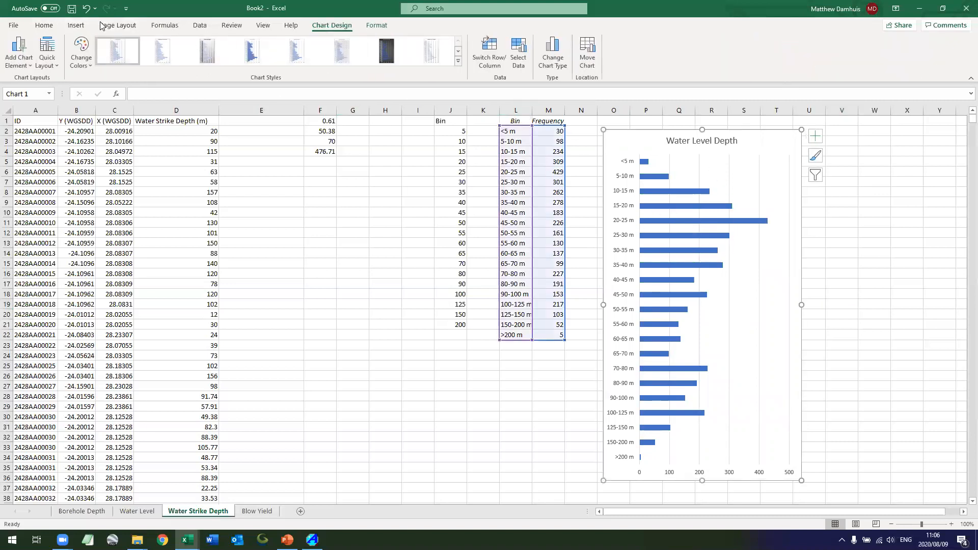
left_click(75, 25)
left_click(145, 64)
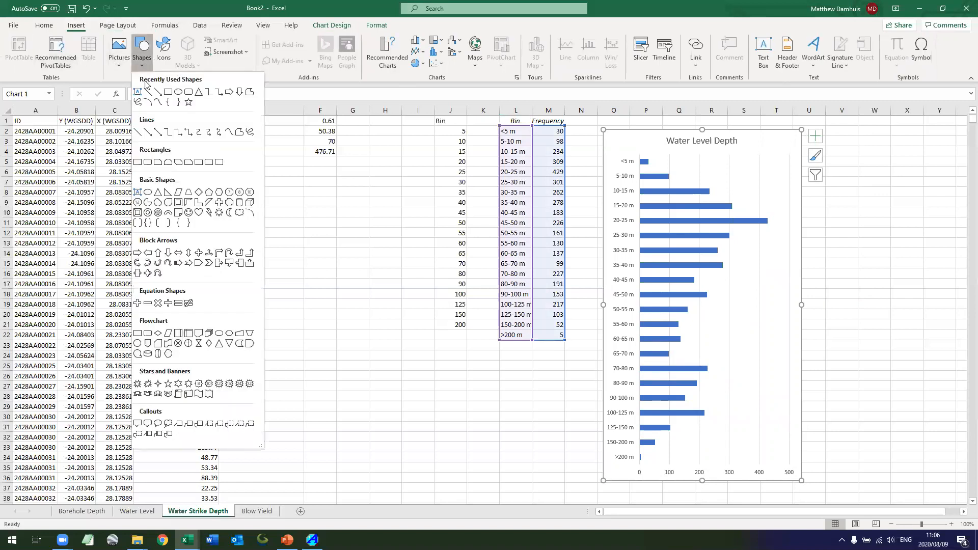
left_click(158, 89)
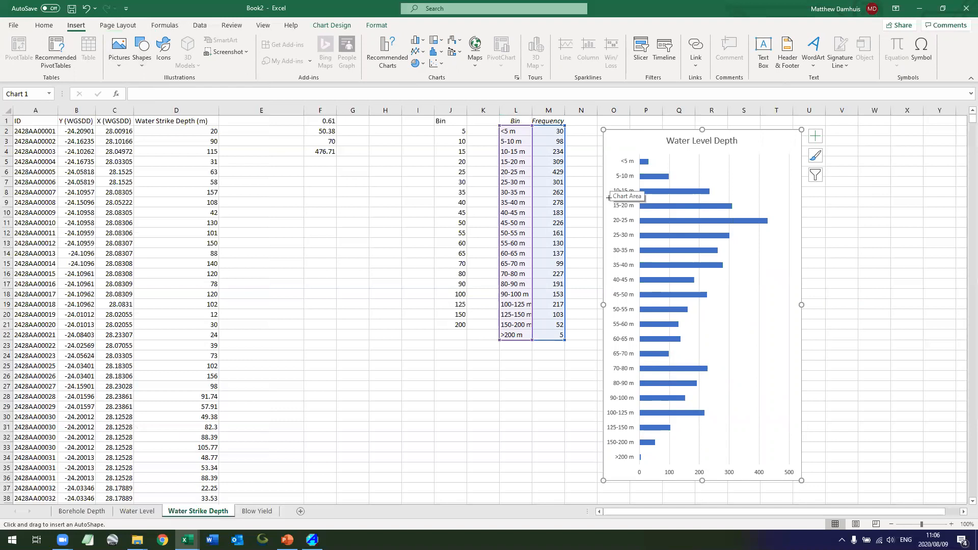
left_click_drag(610, 198, 793, 244)
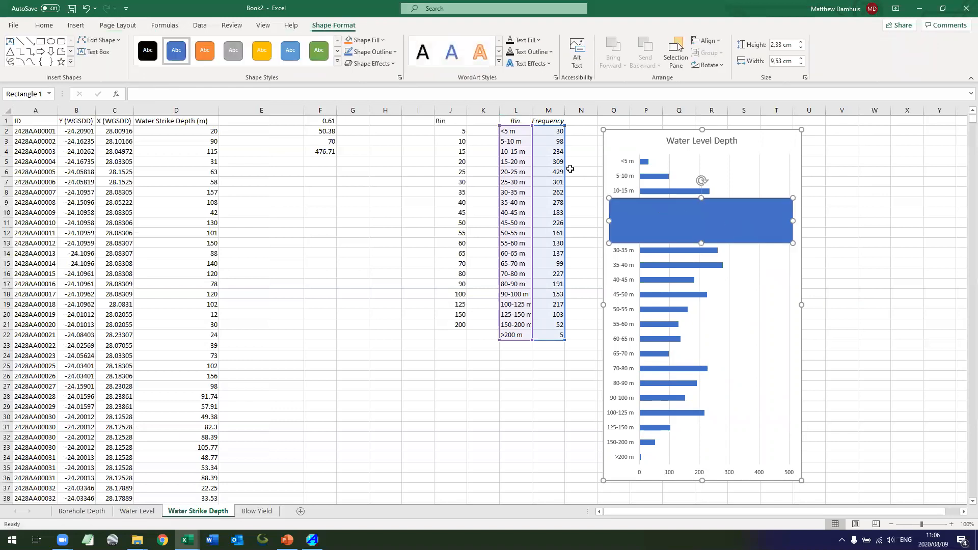
Set the rectangle over the 15-20 m to 25-30 m bars to no fill
left_click(369, 41)
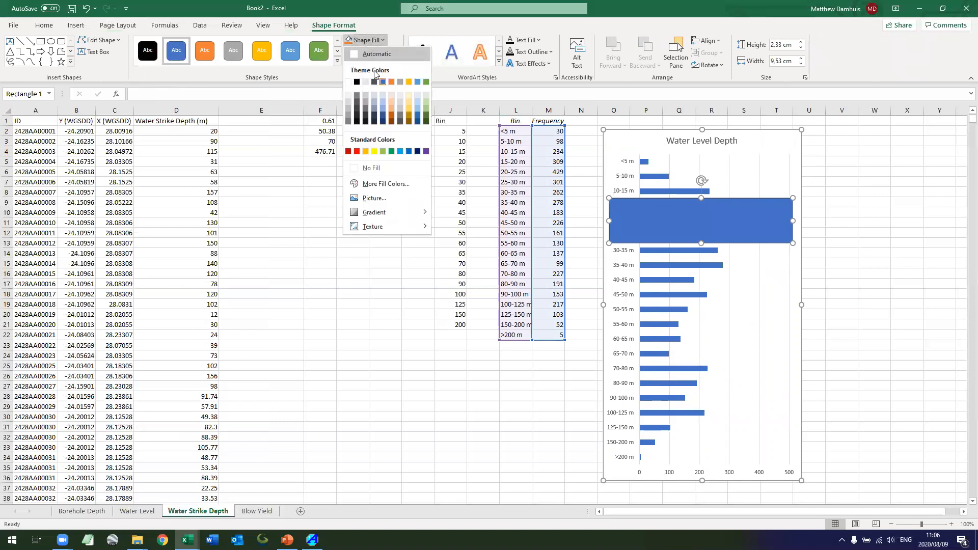
left_click(374, 168)
left_click(842, 264)
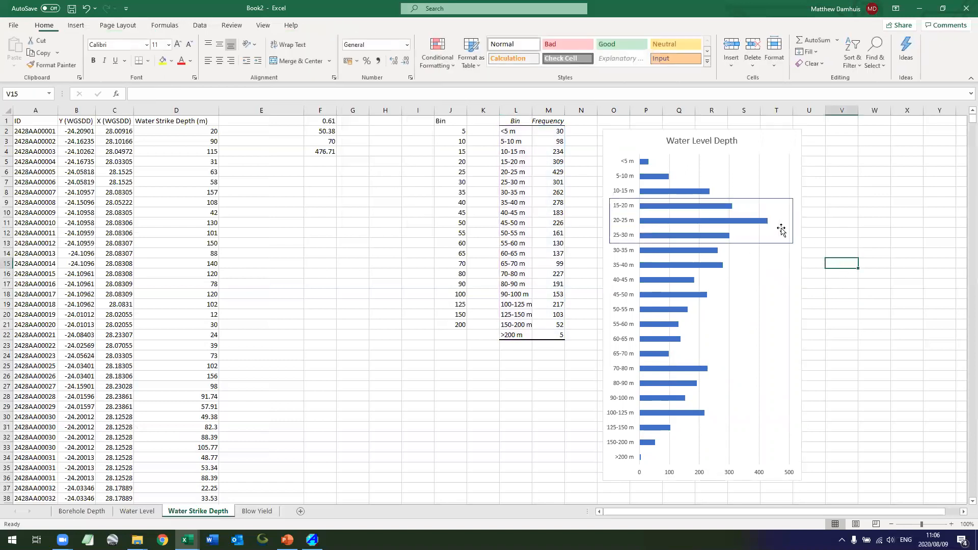
Duplicate the outline rectangle within the chart and fit the copy around the 30-35 m to 45-50 m bars
left_click(775, 200)
key("ctrl+c")
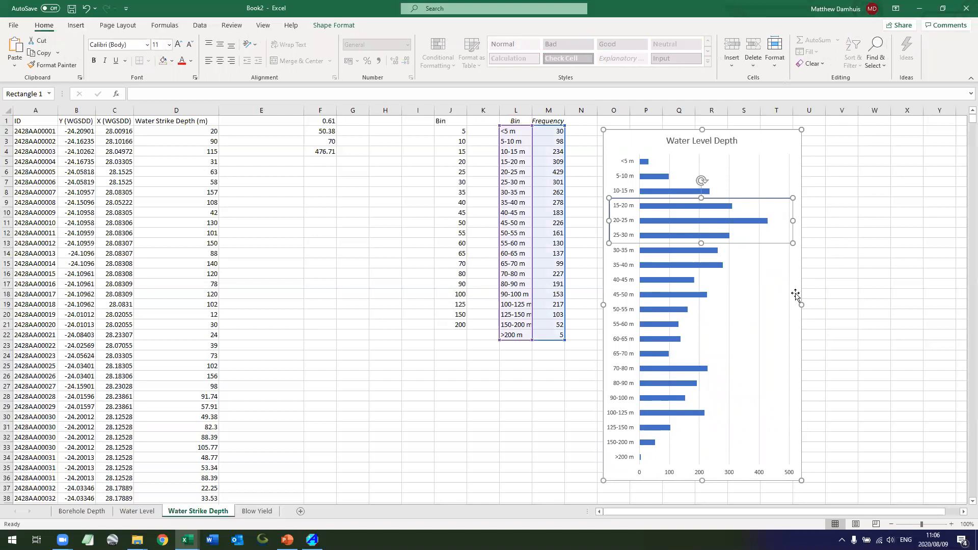
left_click(800, 324)
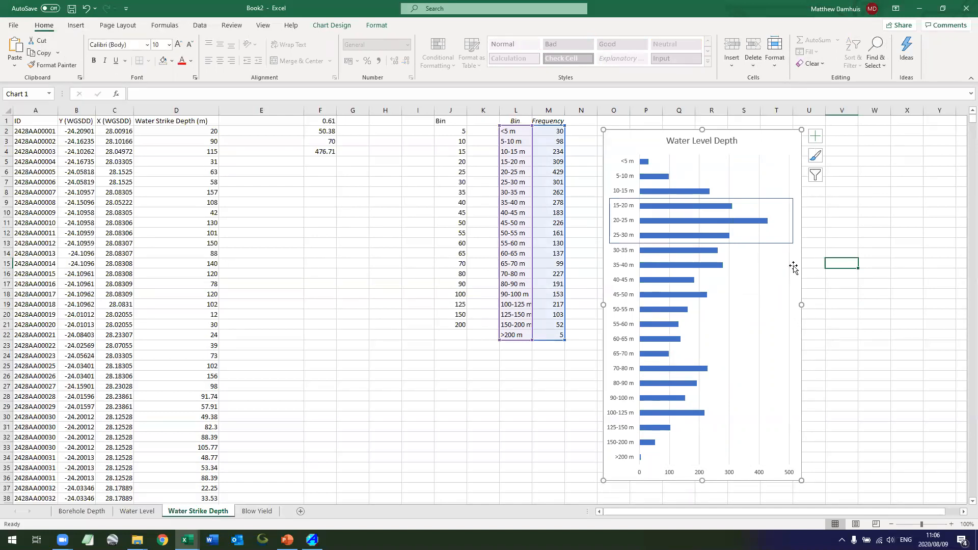
left_click(734, 246)
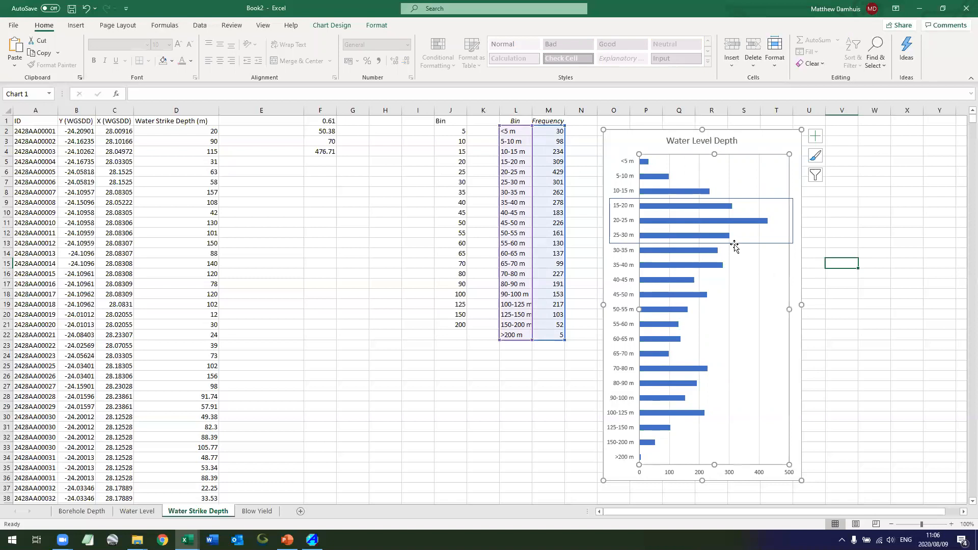
left_click(734, 245)
left_click_drag(734, 246, 702, 301)
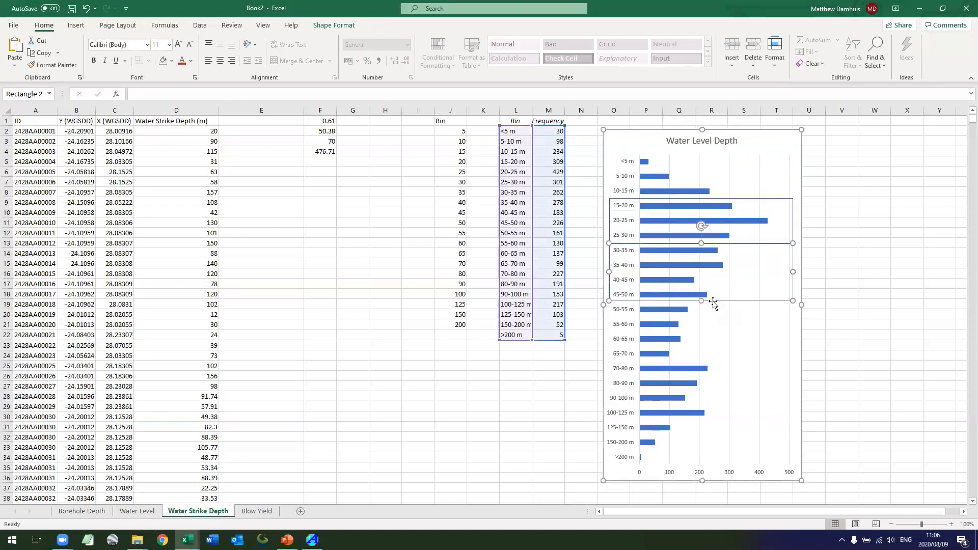
left_click(833, 285)
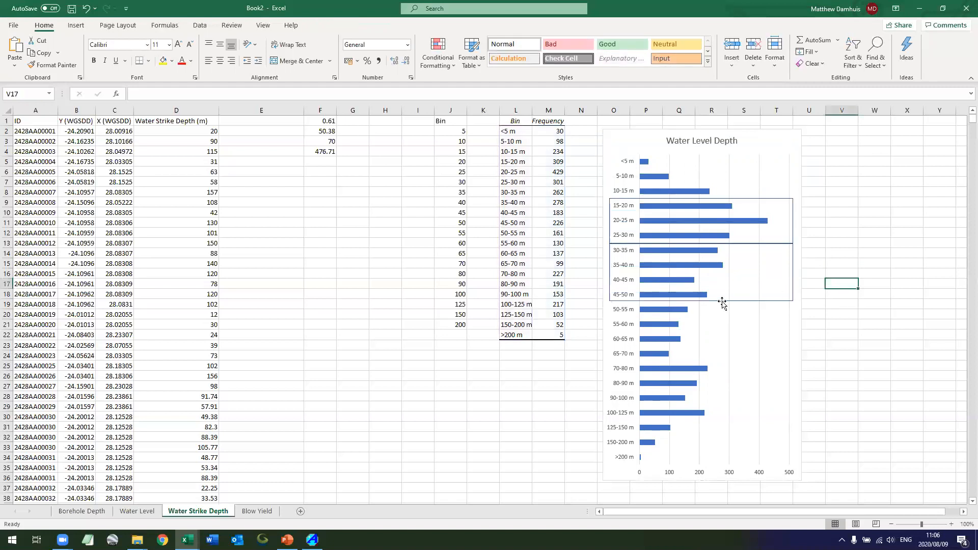
Paste another outline rectangle into the chart and fit it around the 70-80 m to 100-125 m bars
left_click(792, 359)
key("ctrl+v")
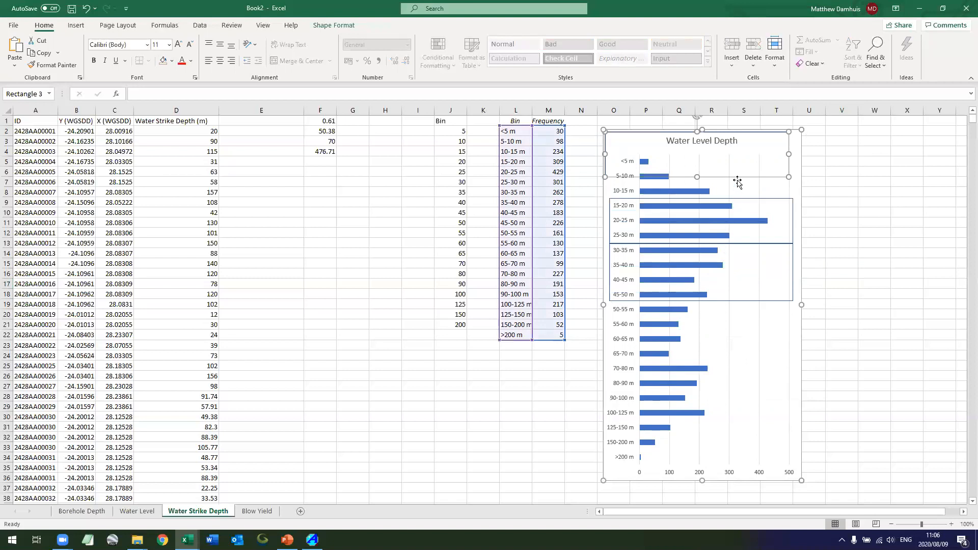
left_click_drag(736, 177, 704, 421)
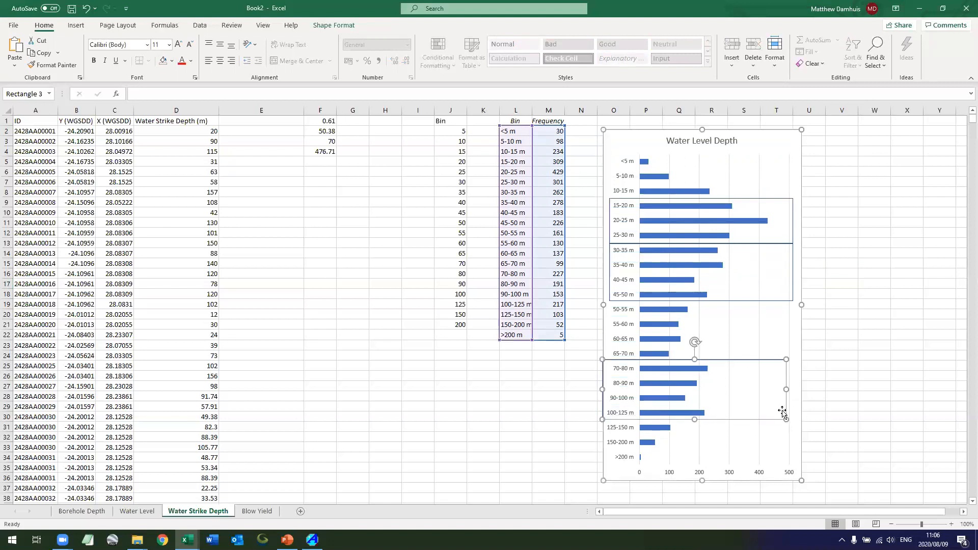
left_click(847, 398)
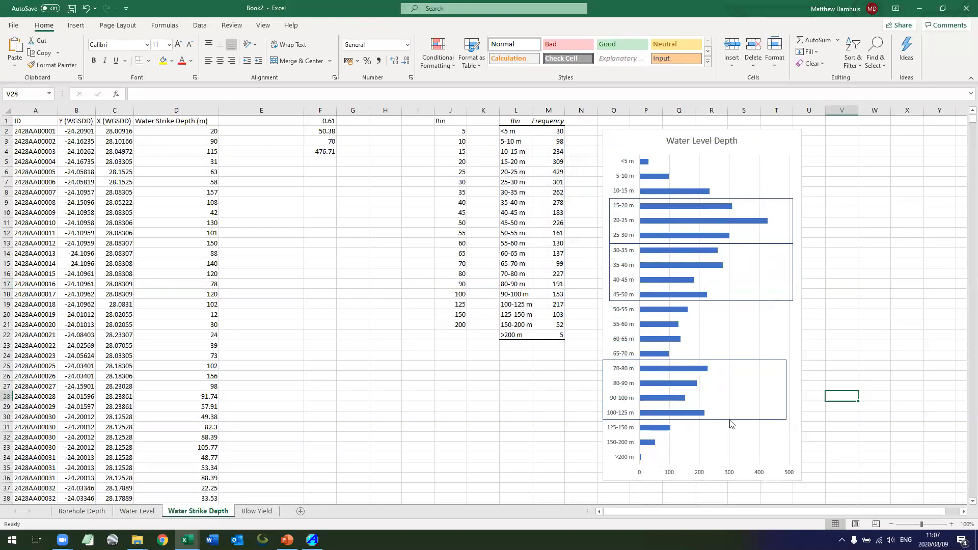
Nudge the outline around the 70-80 m to 100-125 m bars rightward to align it better with the other outlines
left_click(769, 360)
key("Right")
key("Right")
key("Right")
key("Right")
key("Right")
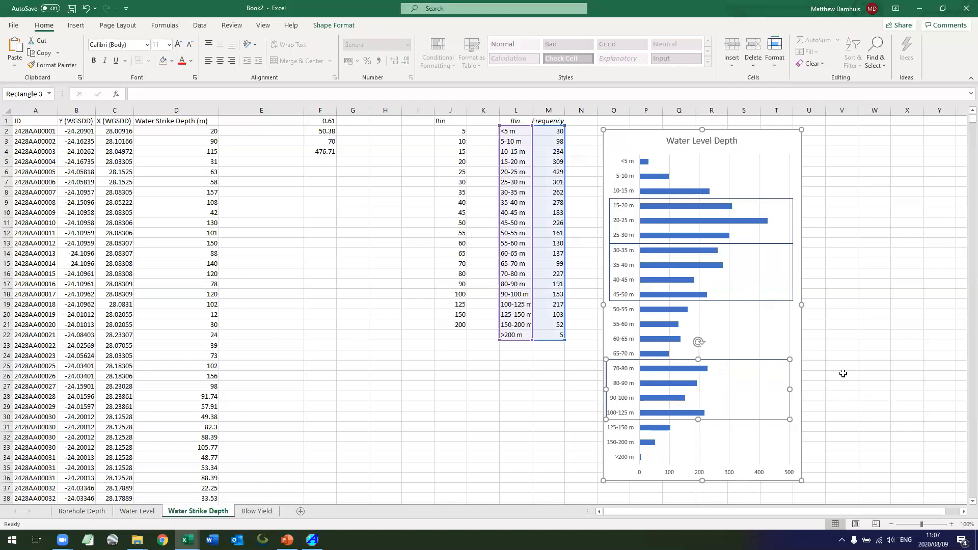
left_click(848, 357)
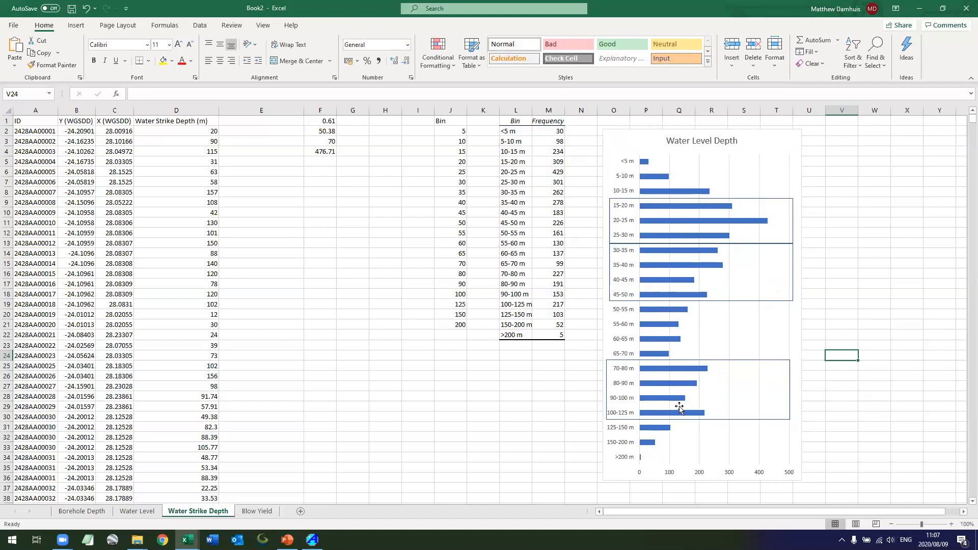
left_click(853, 264)
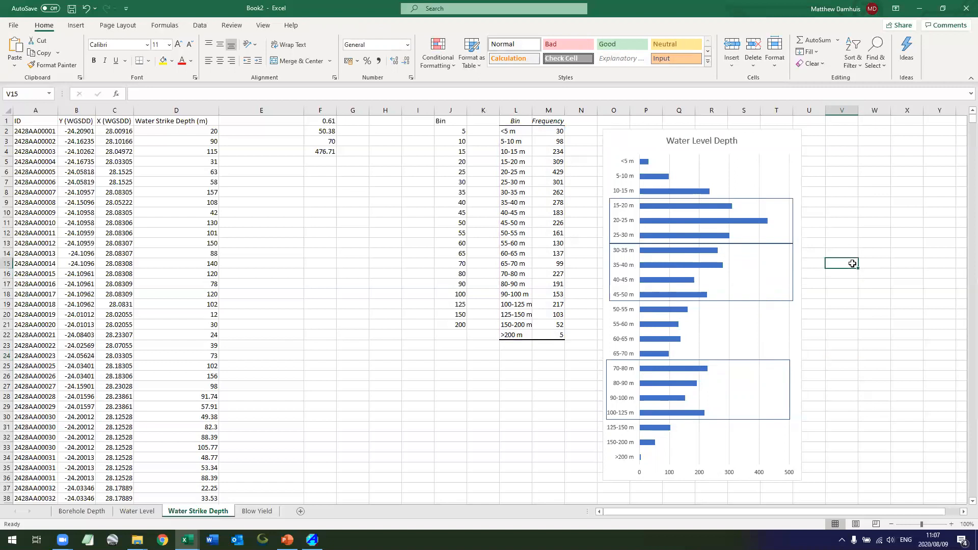
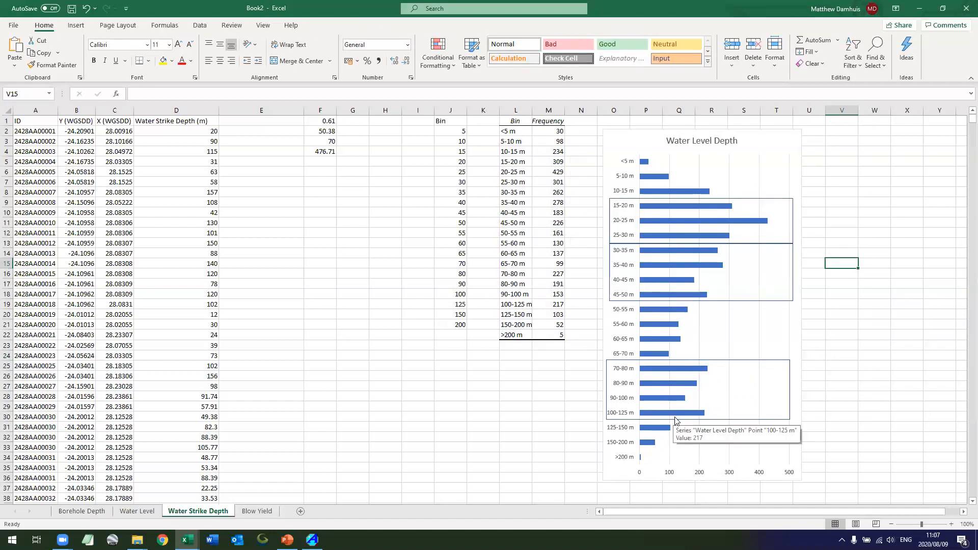
left_click(880, 388)
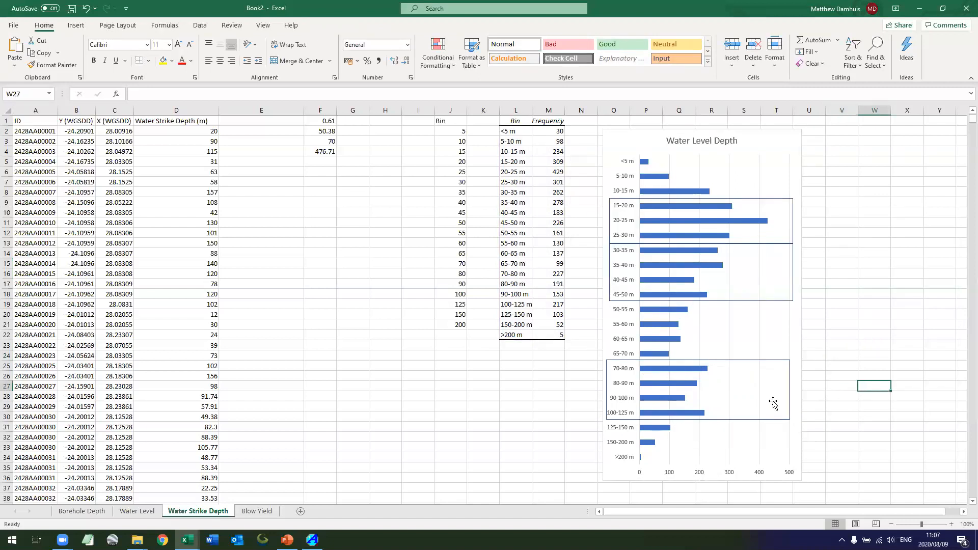
Switch to the PowerPoint presentation to review the Task 2 requirements, and return to the Excel workbook
left_click(287, 540)
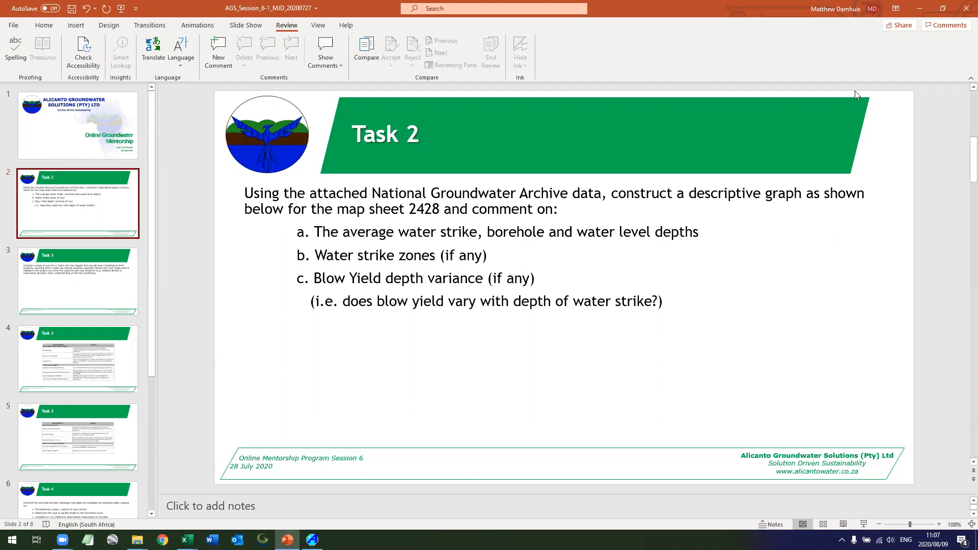
left_click(920, 8)
left_click(871, 223)
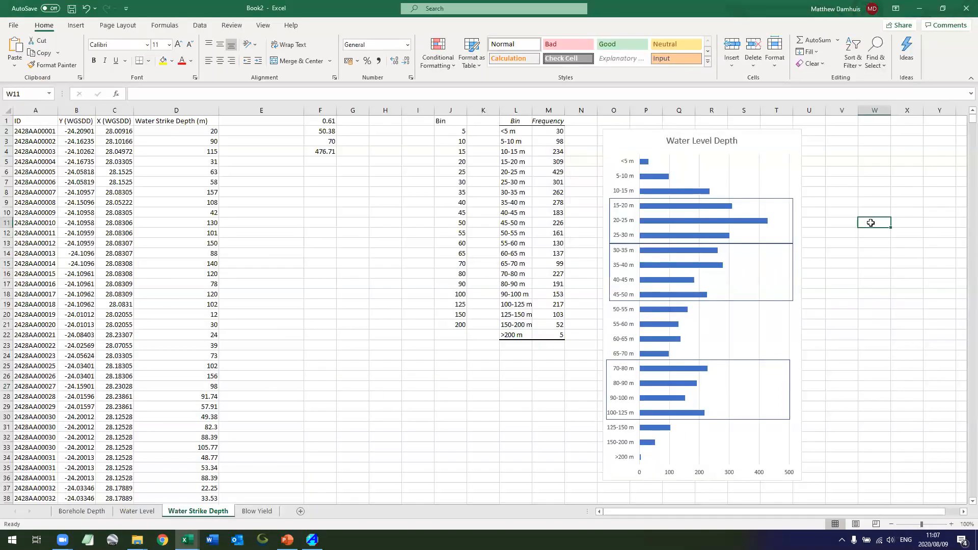
Delete the Water Level Date column from the Blow Yield sheet
left_click(256, 511)
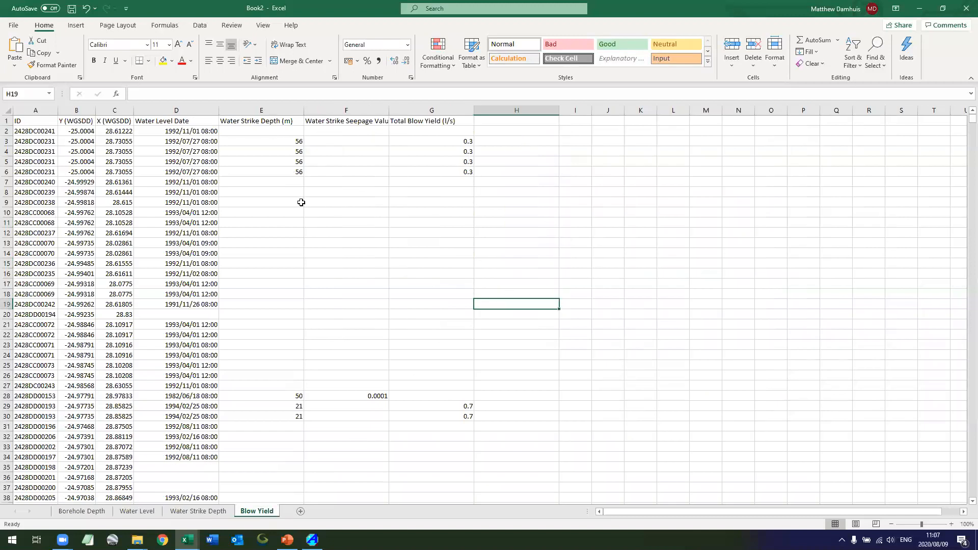
left_click(190, 109)
right_click(192, 110)
left_click(218, 211)
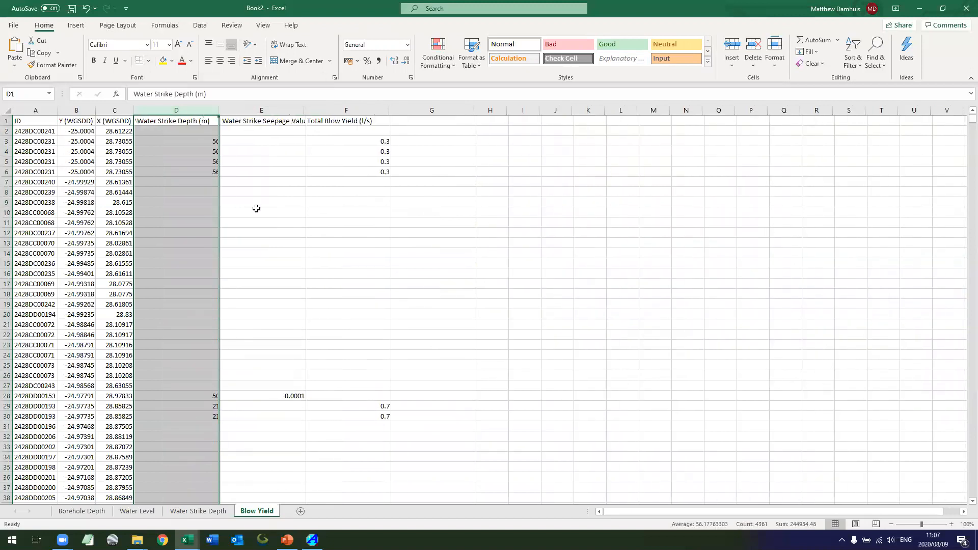
left_click(255, 210)
Move the ID column on the Blow Yield sheet to sit between the X (WGSDD) and Water Strike Depth columns
right_click(38, 110)
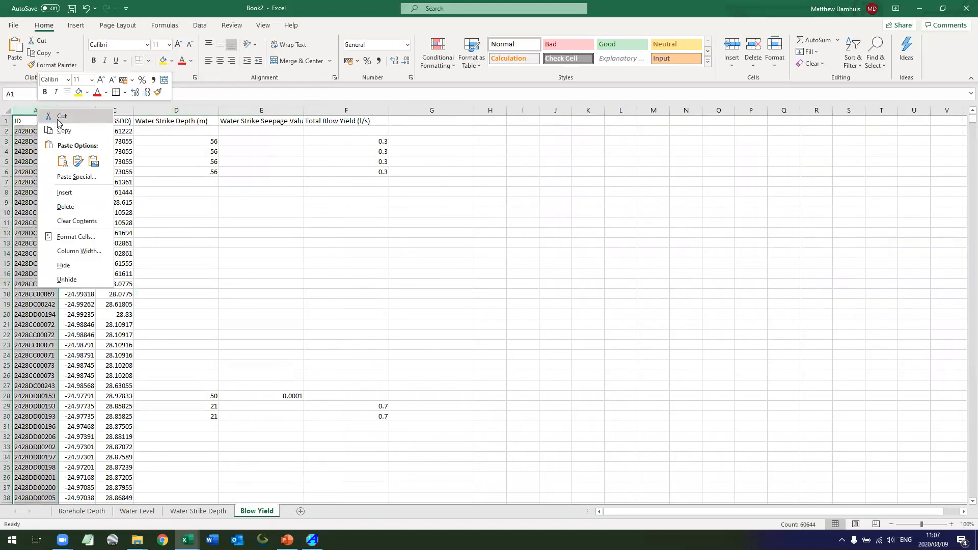
left_click(59, 116)
right_click(158, 110)
left_click(198, 194)
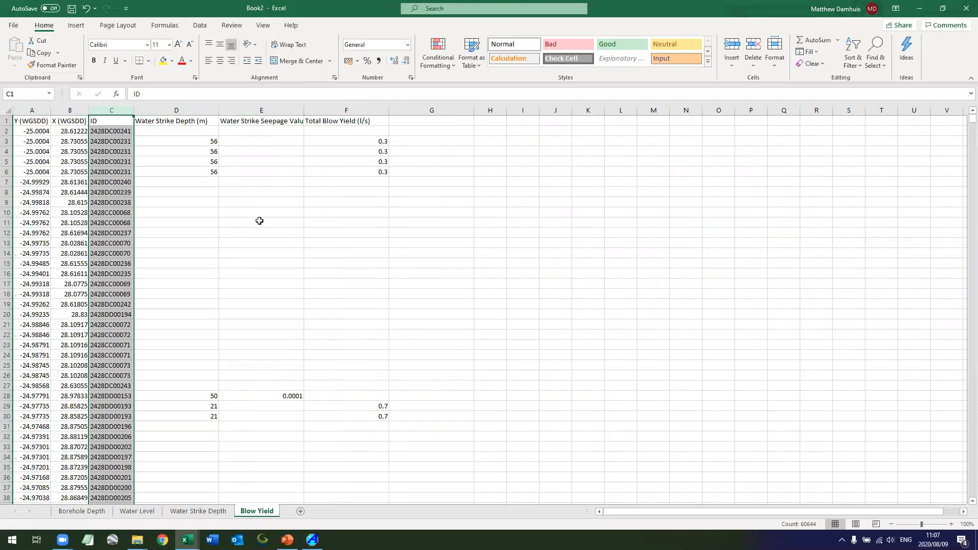
left_click(259, 221)
Widen the Water Strike Seepage Value and Total Blow Yield columns so their full headings fit
left_click_drag(257, 110, 352, 109)
left_click(385, 157)
left_click(387, 122)
left_click(314, 121)
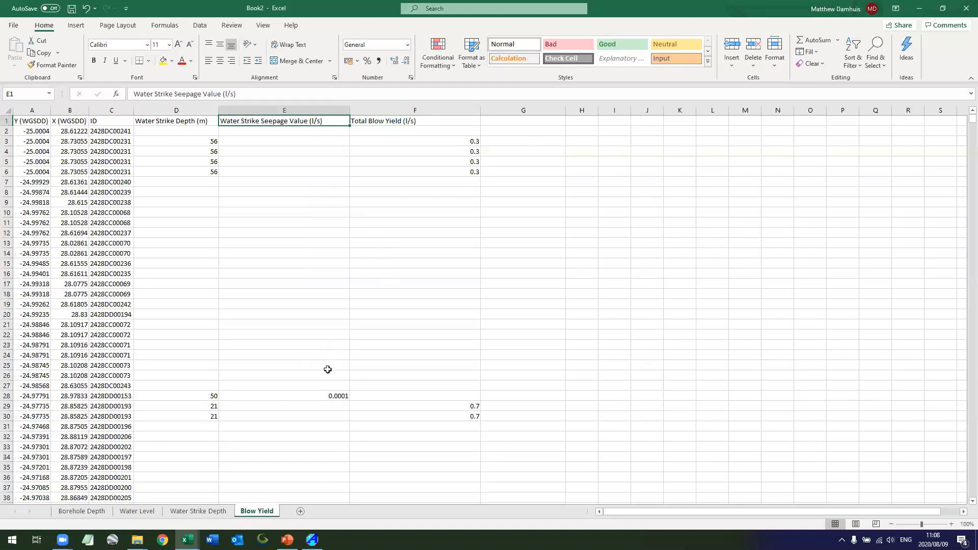
left_click(322, 392)
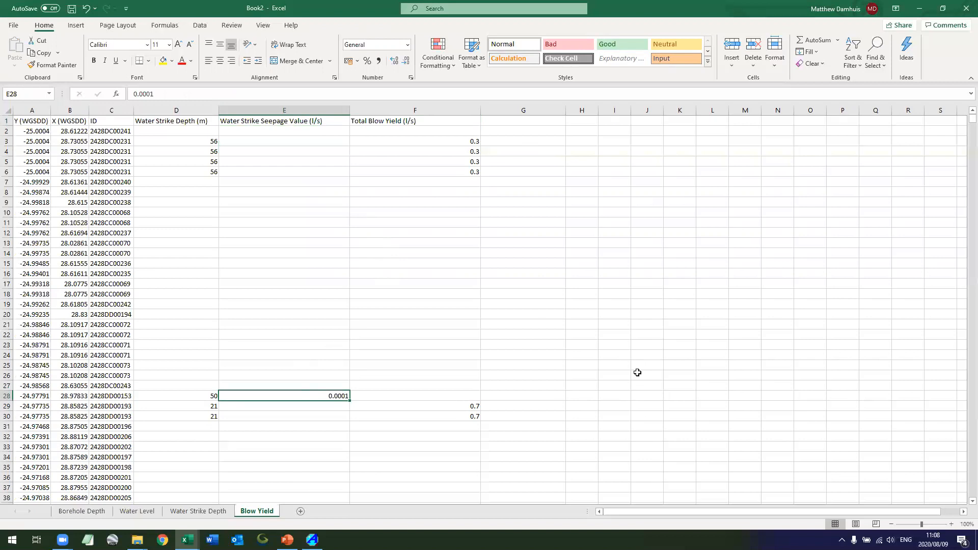
key("Right")
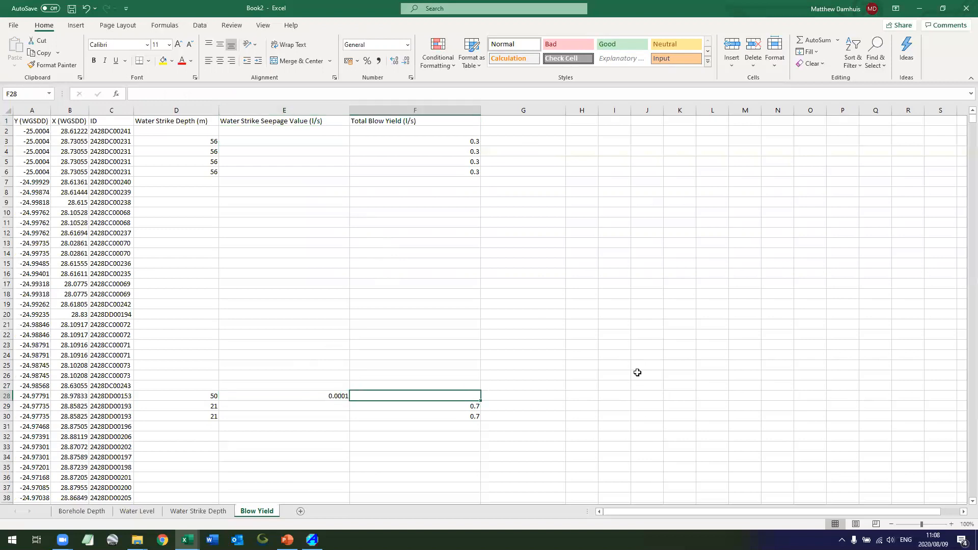
key("Right")
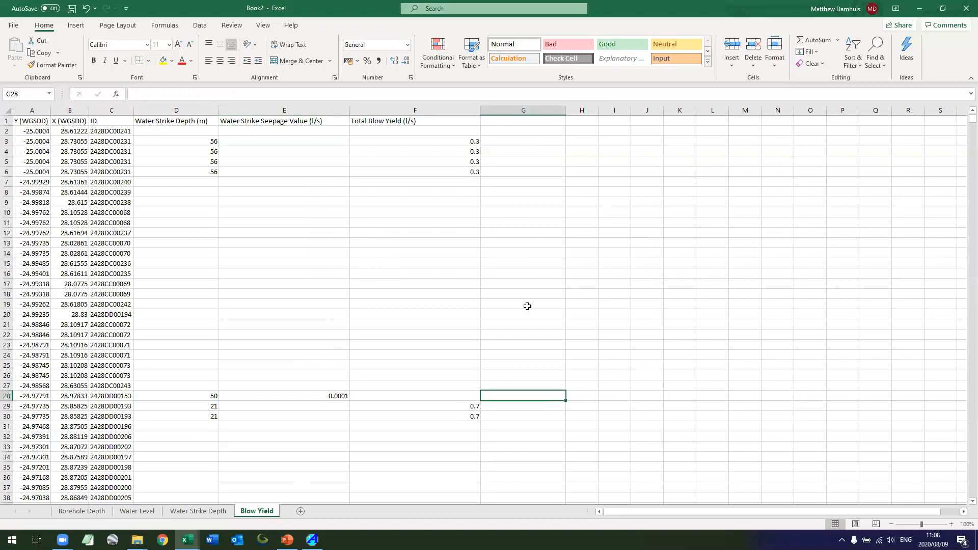
Sort the Blow Yield data by Water Strike Seepage Value and secondarily by Total Blow Yield, both smallest to largest
left_click_drag(31, 110, 473, 125)
left_click(201, 26)
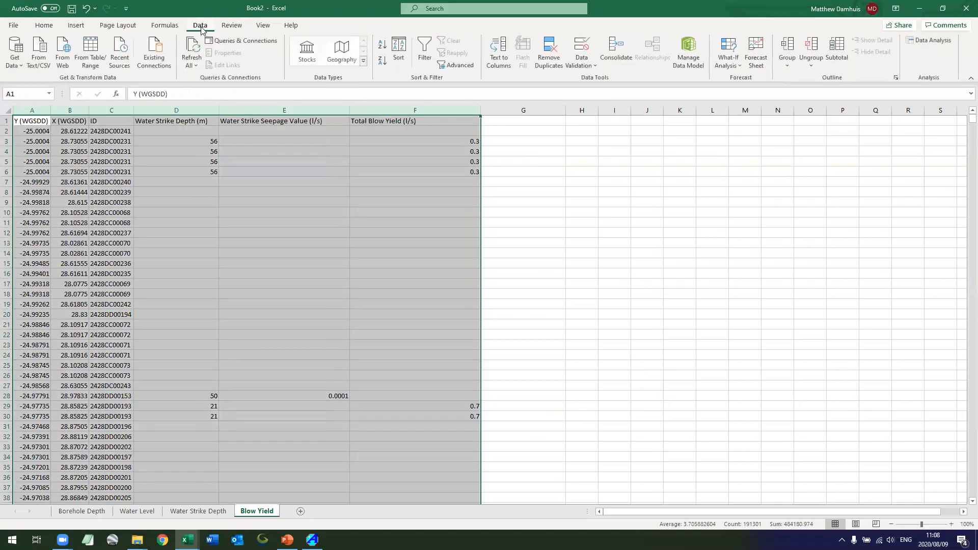
left_click(399, 51)
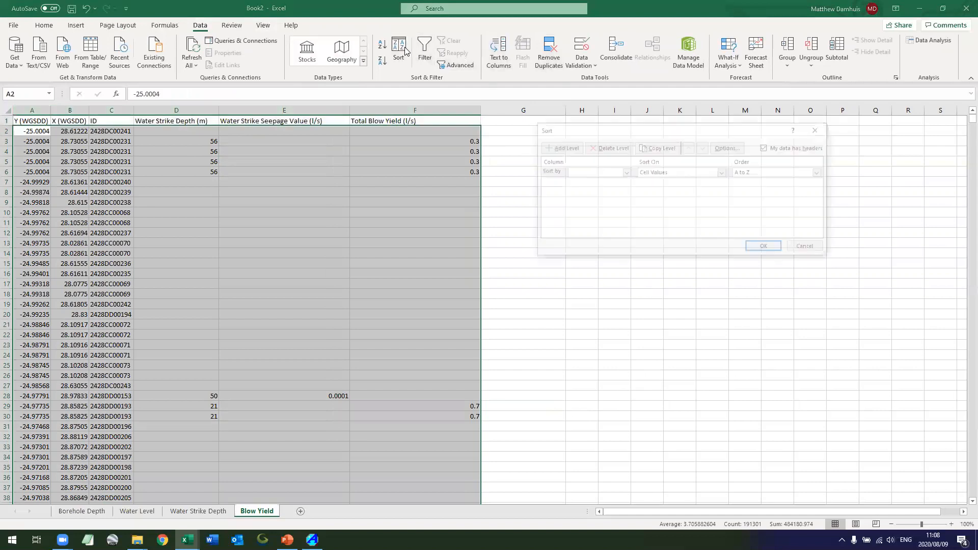
left_click(616, 173)
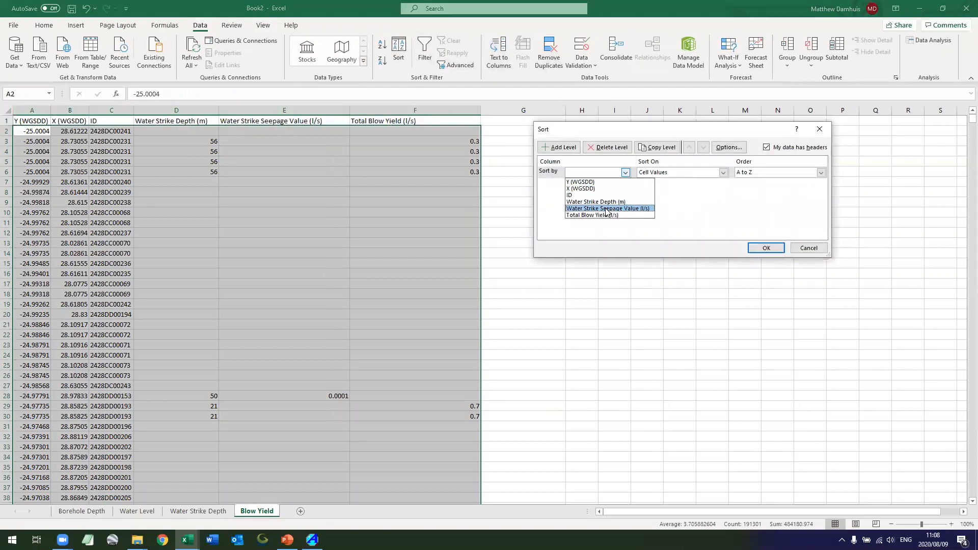
left_click(608, 209)
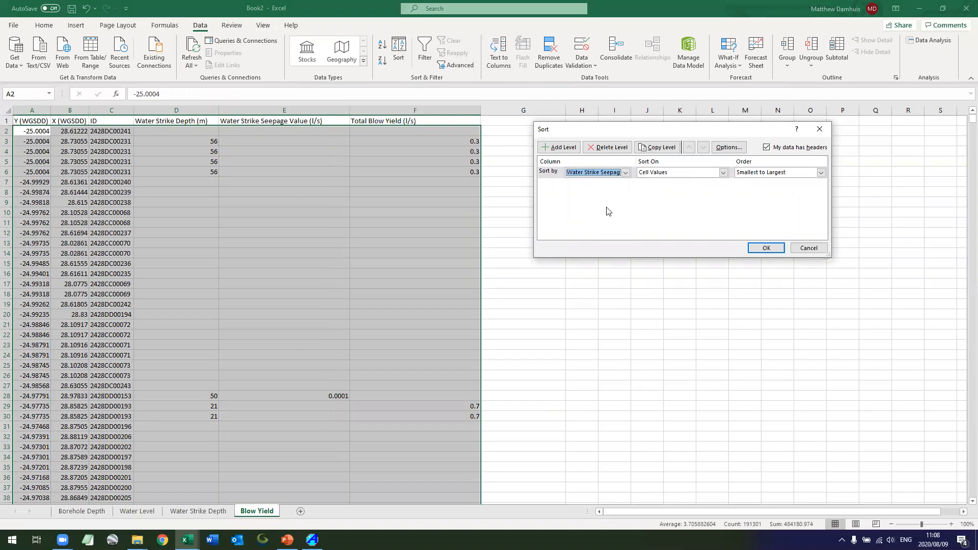
left_click(559, 147)
left_click(595, 187)
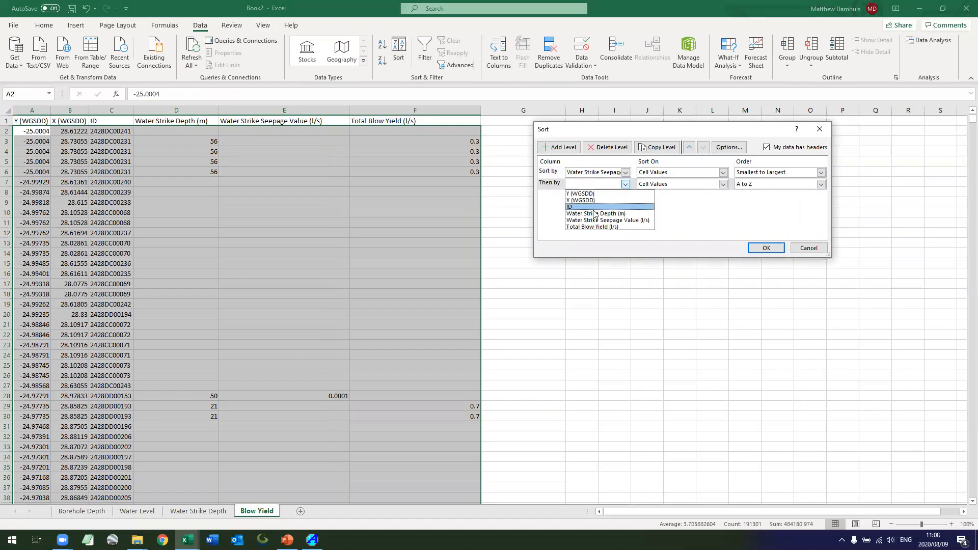
left_click(595, 228)
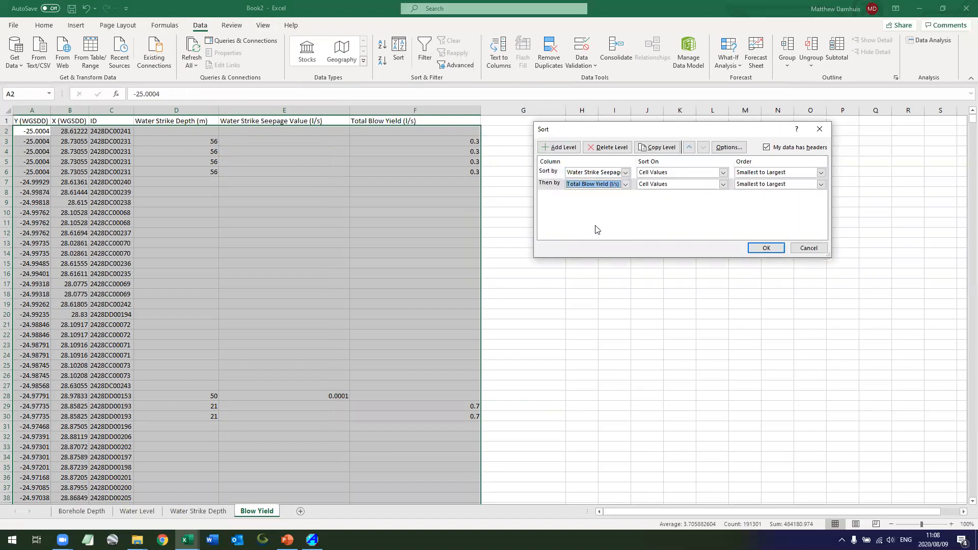
left_click(765, 249)
left_click(570, 243)
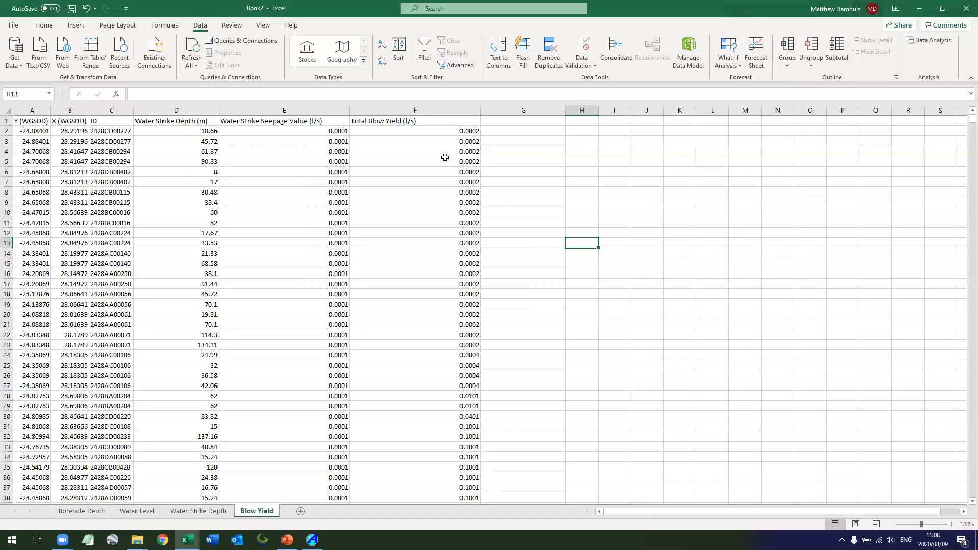
Examine where the values in the Water Strike Seepage Value and Total Blow Yield columns start and end
left_click(317, 163)
key("ctrl+Down")
key("Down")
key("Down")
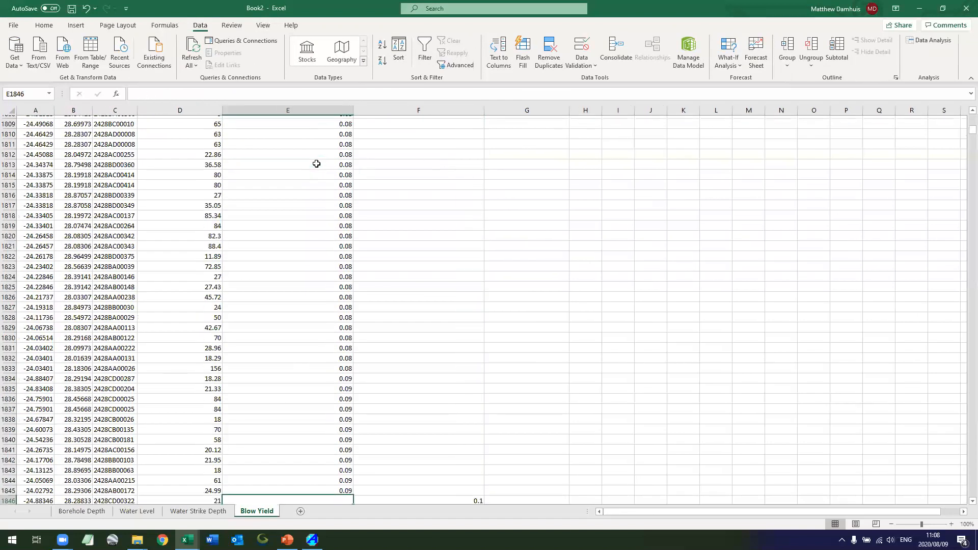
key("Right")
key("Right")
key("Left")
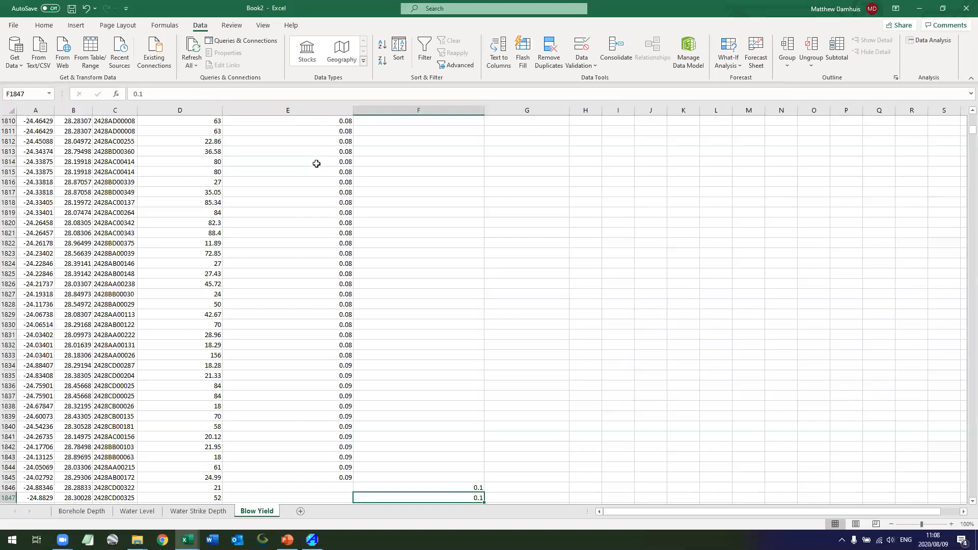
key("ctrl+Down")
key("Down")
key("Down")
key("Left")
key("Down")
key("ctrl+Down")
key("ctrl+Up")
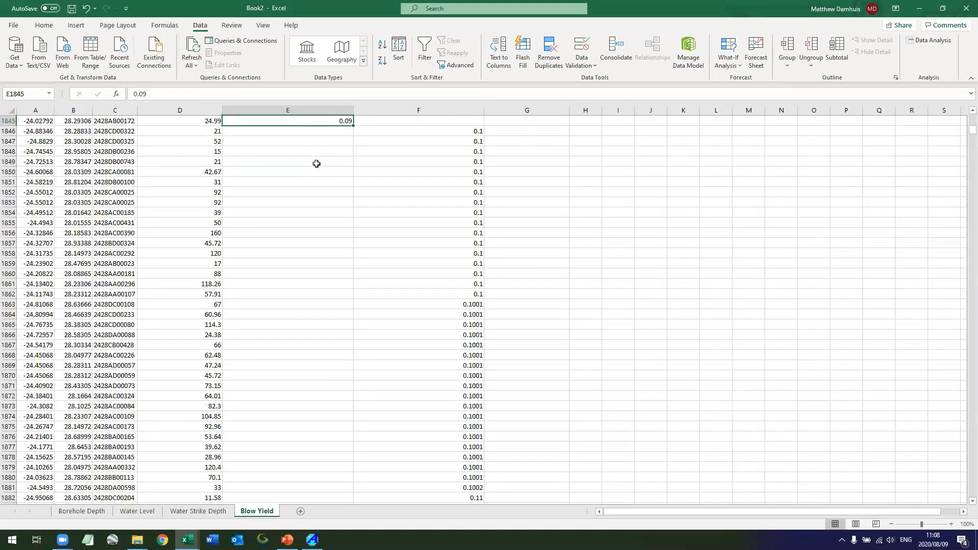
Remove the coordinates and IDs from row 4362 down, where records have no seepage or blow yield data
key("Right")
key("Down")
key("ctrl+Up")
key("Left")
key("Left")
key("Left")
key("ctrl+shift+Left")
key("ctrl+shift+Down")
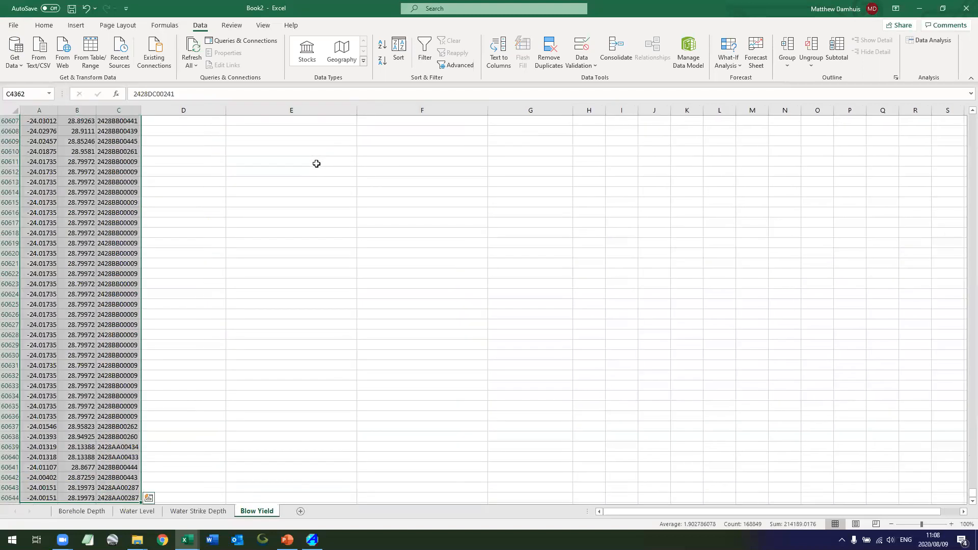
key("Delete")
key("Left")
key("Left")
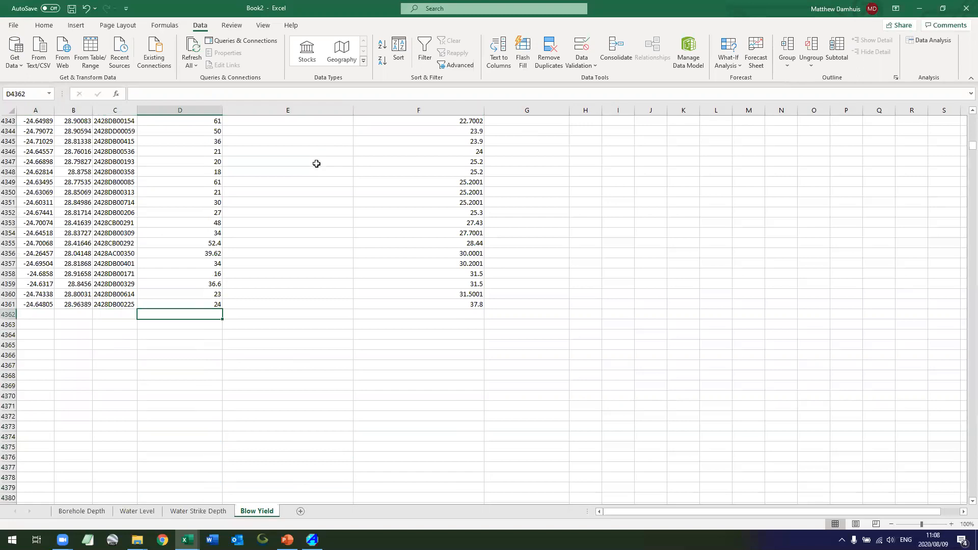
key("shift+space")
key("ctrl+shift+Down")
key("ctrl+minus")
Check the last record's blow yield and compare the seepage and blow yield values of the first record
key("Up")
key("Right")
key("Right")
key("Right")
key("Right")
key("Right")
key("Right")
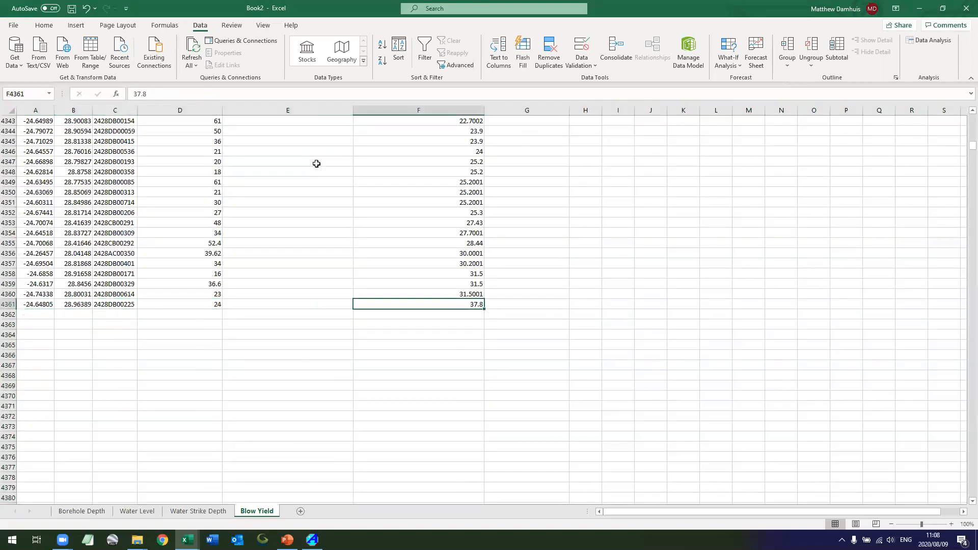
key("ctrl+Up")
key("Down")
key("Left")
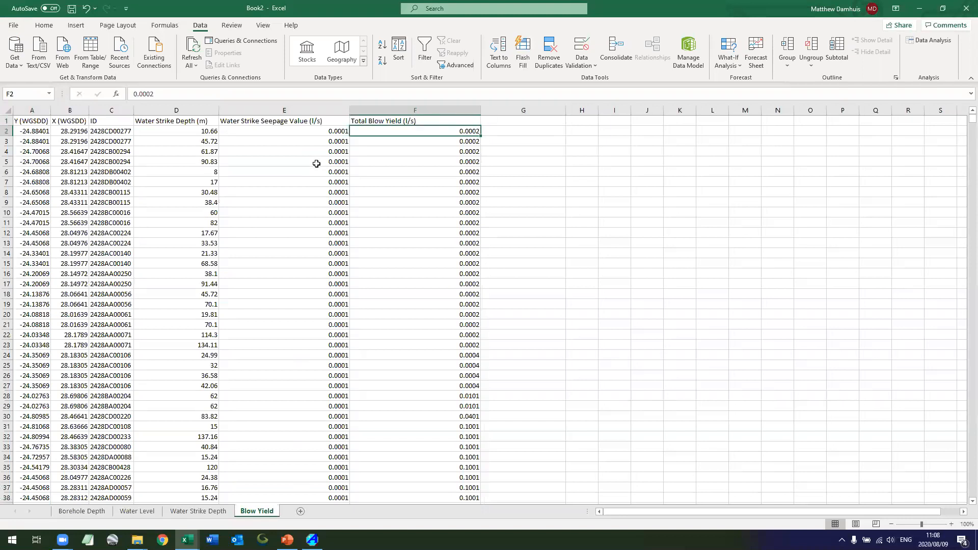
key("Left")
key("Right")
key("Left")
key("Right")
key("Left")
key("Left")
Compare the water strike depths, seepage values and total blow yields of the first two records sharing an ID
left_click(125, 133)
left_click_drag(133, 136, 133, 147)
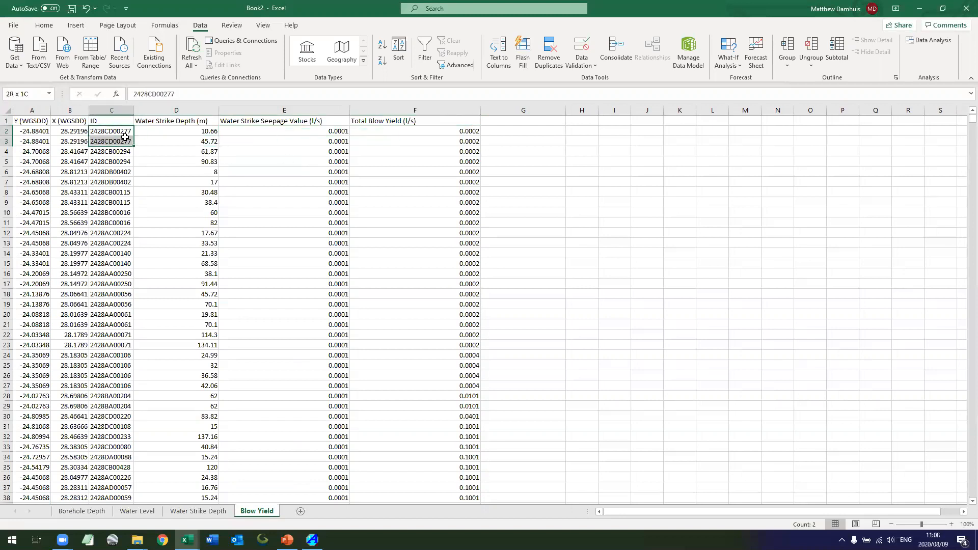
left_click(189, 133)
left_click_drag(220, 134, 393, 136)
left_click(211, 143)
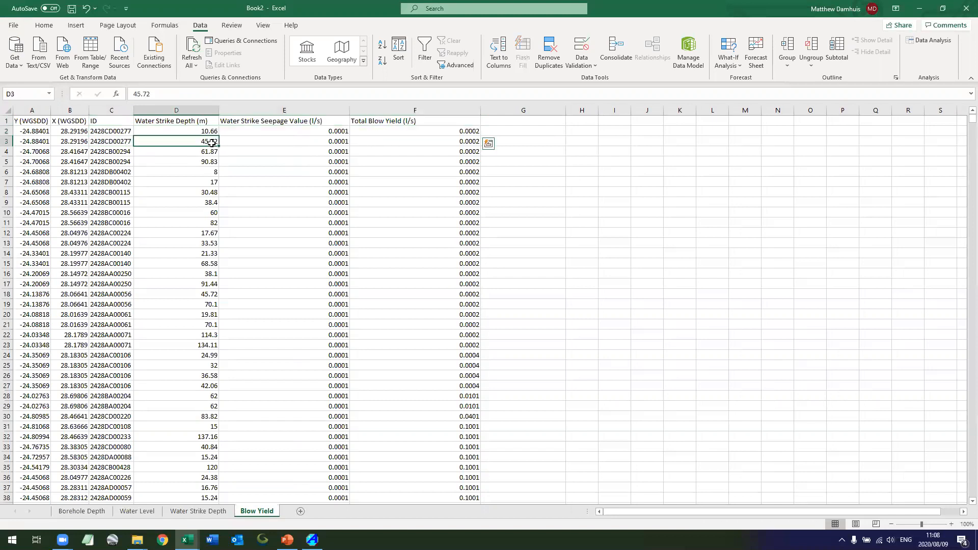
left_click_drag(213, 144, 248, 142)
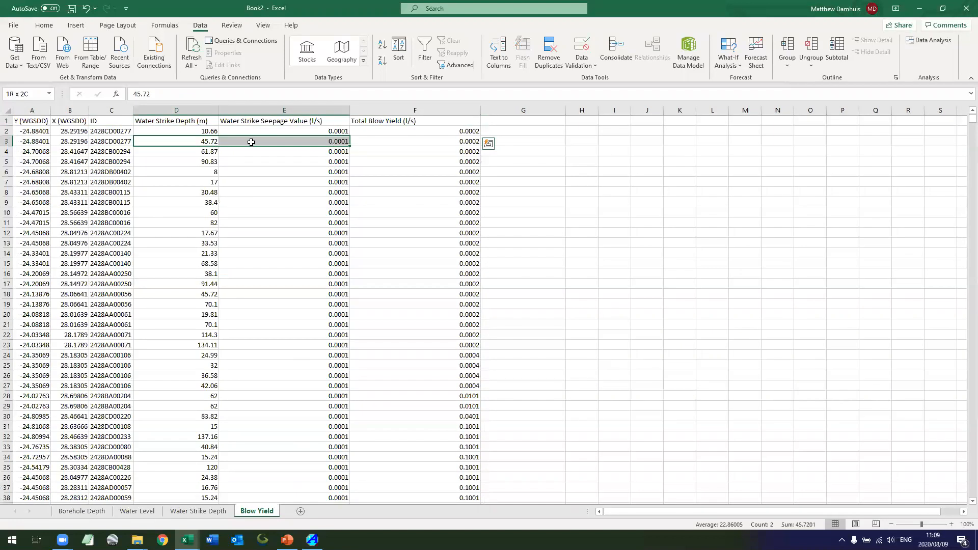
left_click_drag(313, 131, 339, 144)
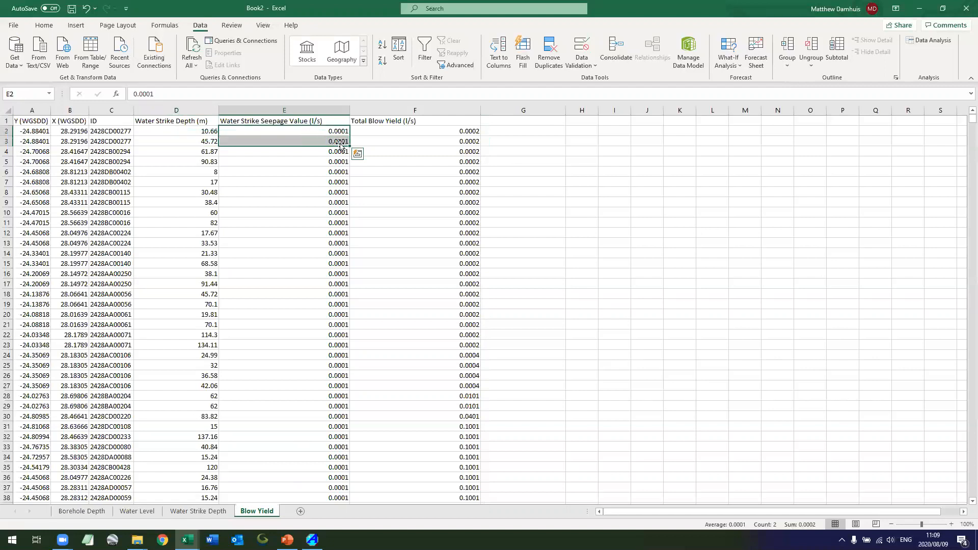
left_click(408, 144)
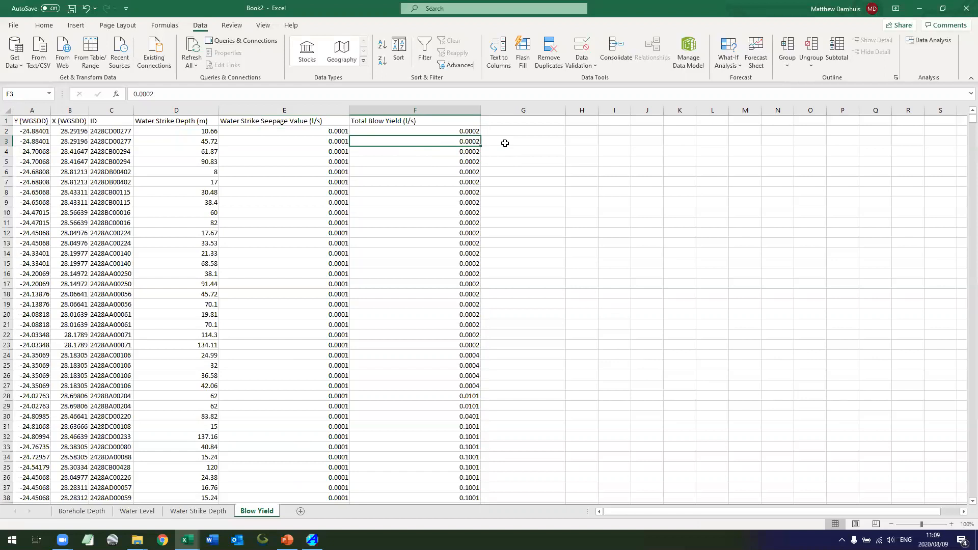
left_click_drag(338, 131, 339, 136)
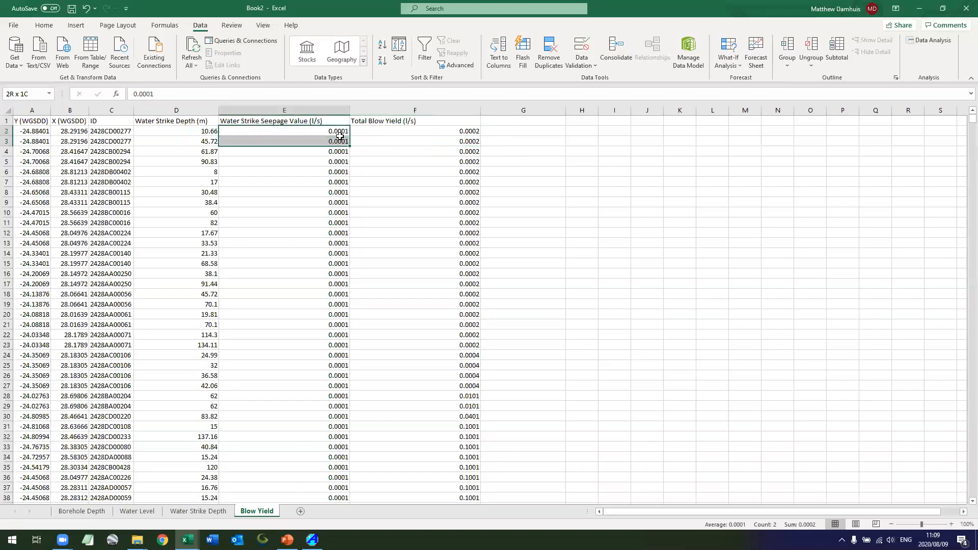
left_click(500, 150)
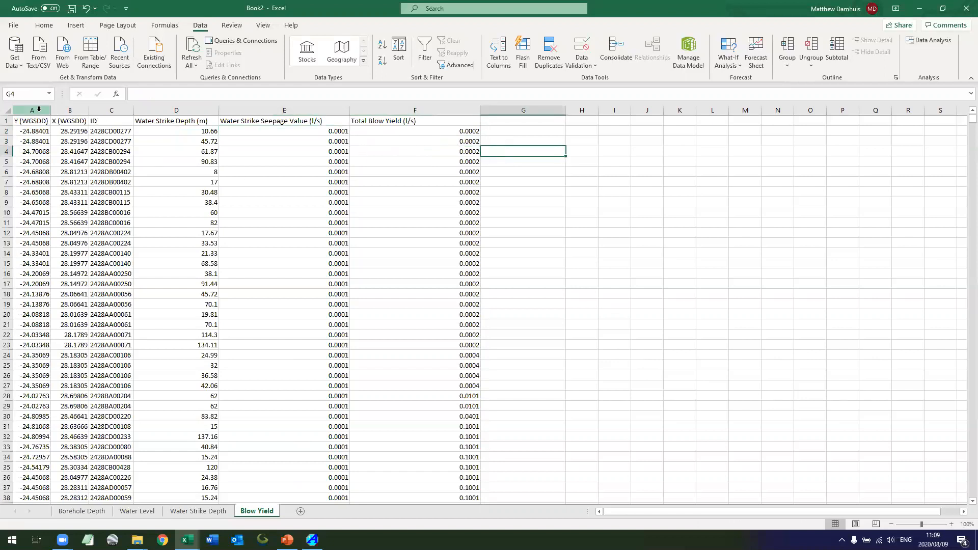
left_click_drag(36, 108, 401, 115)
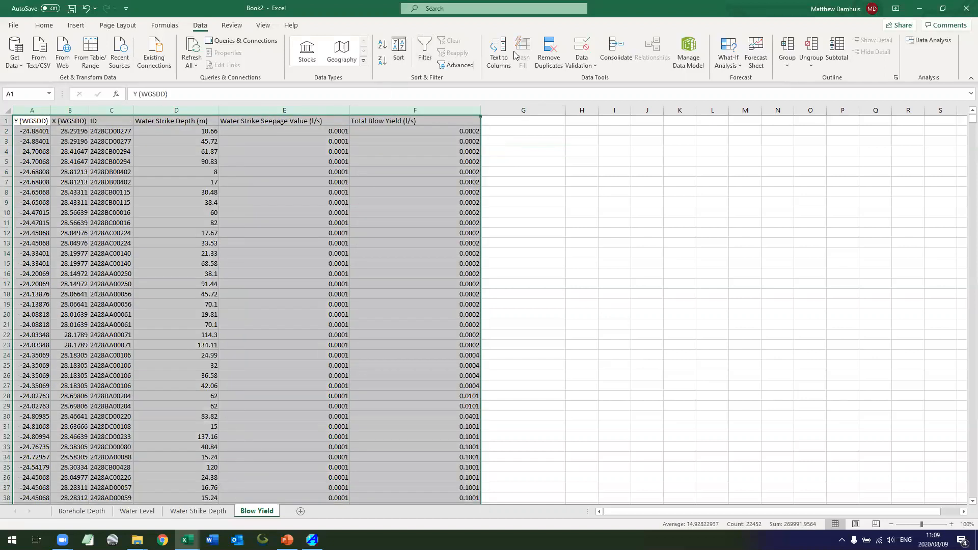
left_click(544, 56)
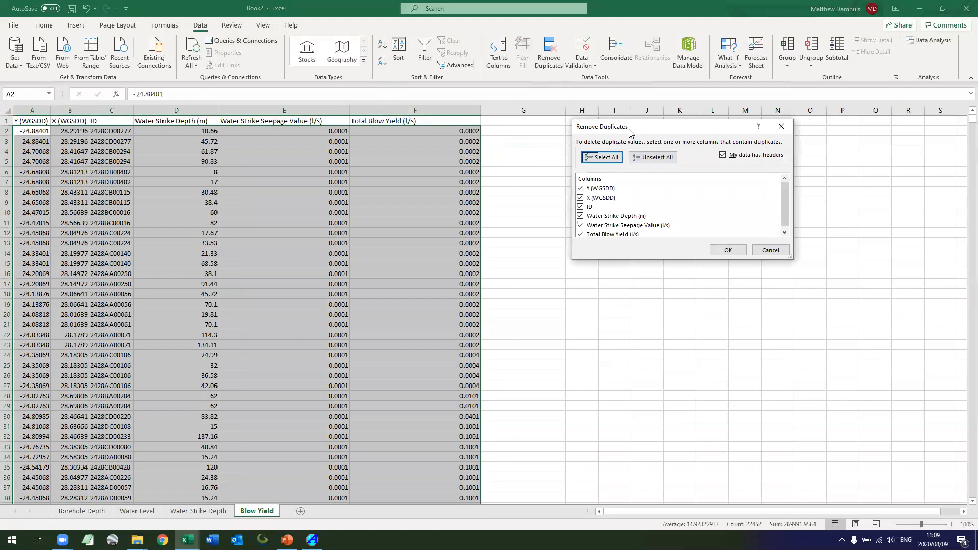
left_click_drag(630, 134, 437, 170)
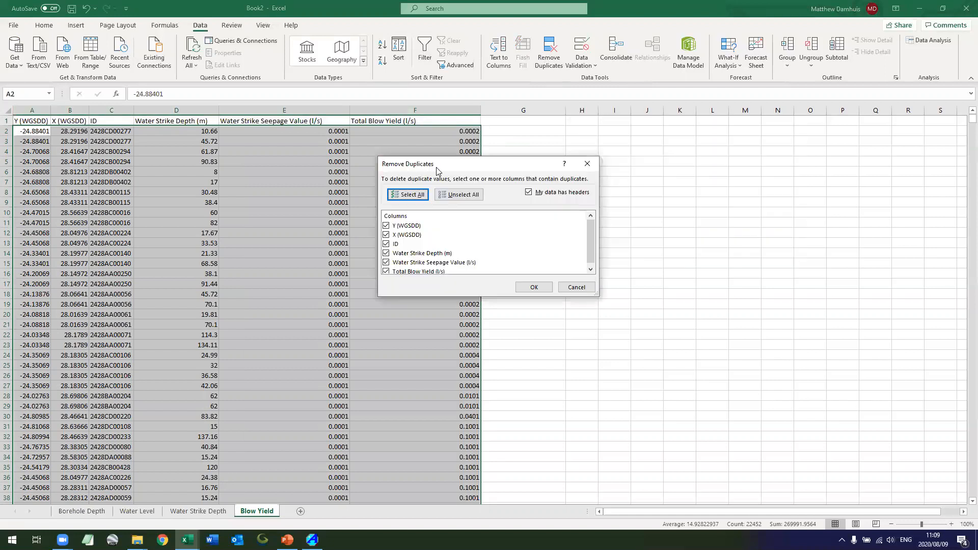
left_click(474, 197)
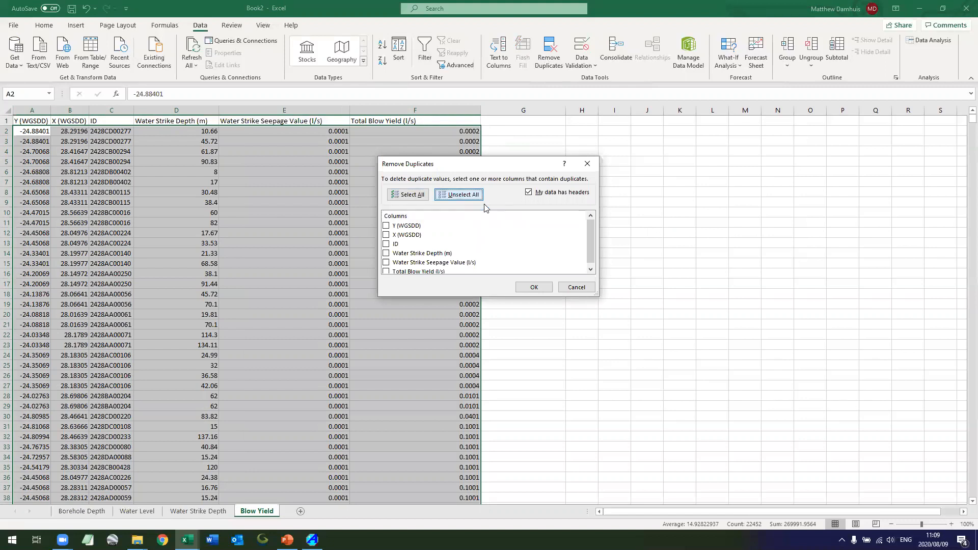
left_click(577, 288)
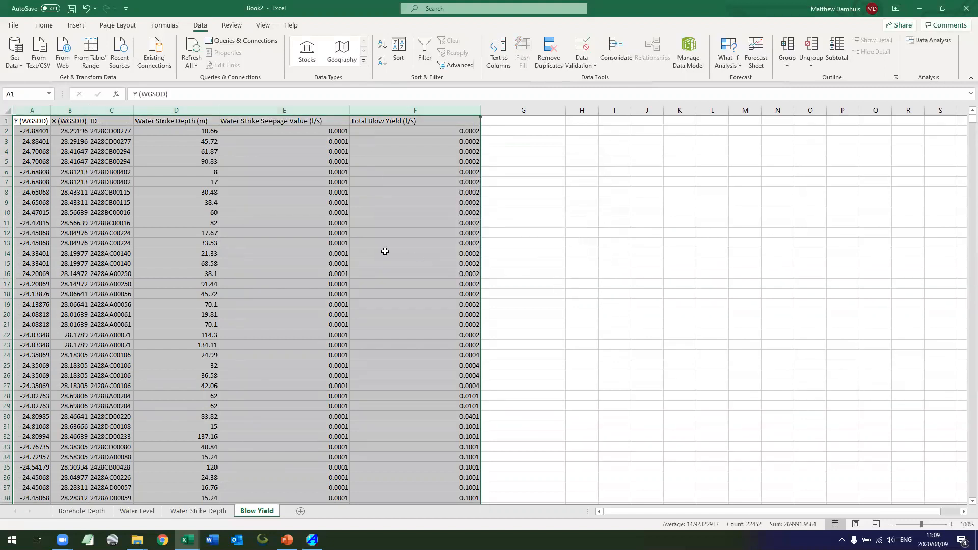
Examine which records have a seepage value but no total blow yield, working upward through the sheet
left_click(336, 256)
key("ctrl+Down")
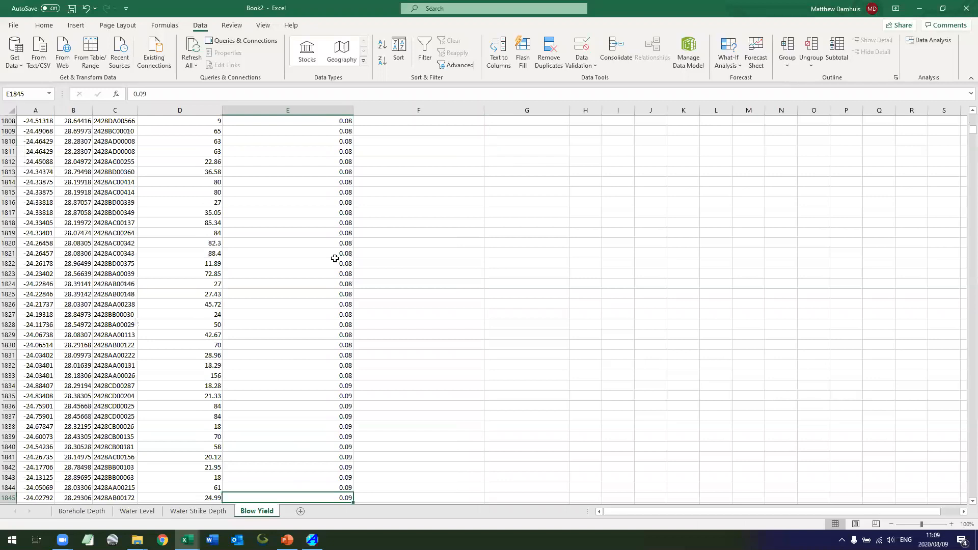
key("Right")
key("ctrl+Up")
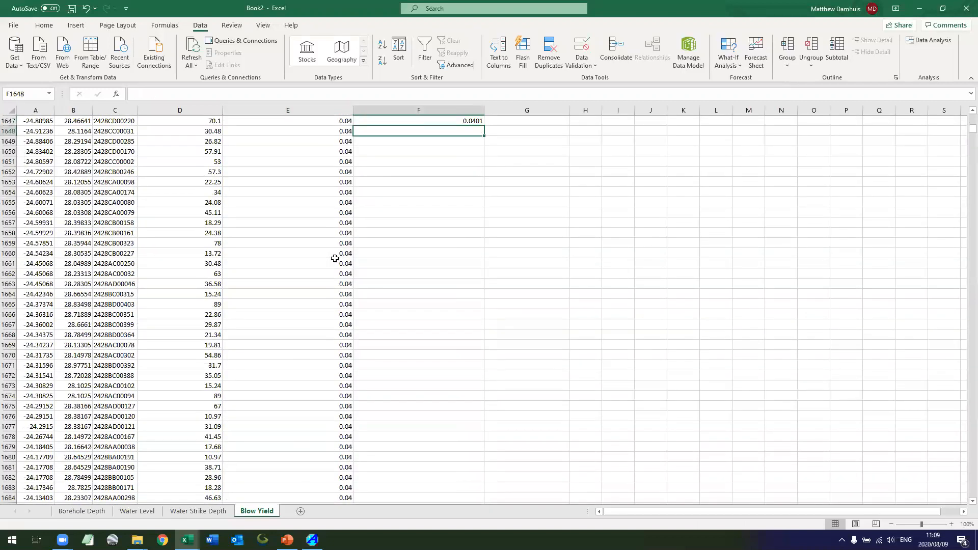
key("Left")
key("Up")
key("Up")
key("Up")
key("Down")
key("Down")
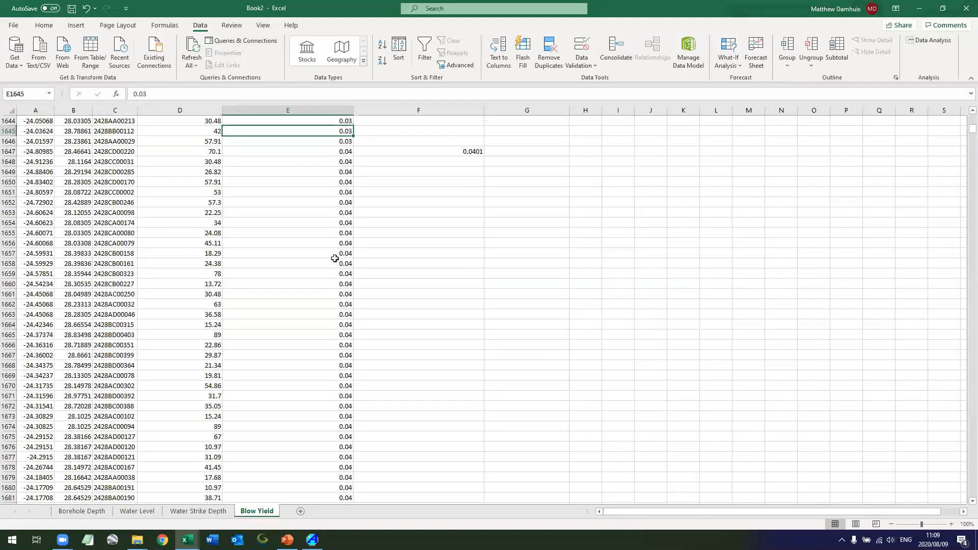
key("Right")
key("ctrl+Up")
key("Down")
key("Left")
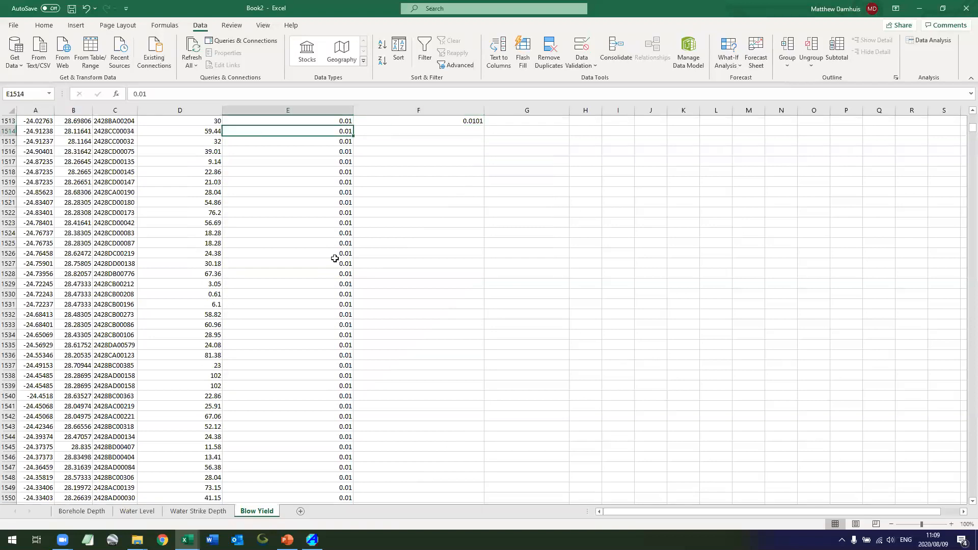
key("Right")
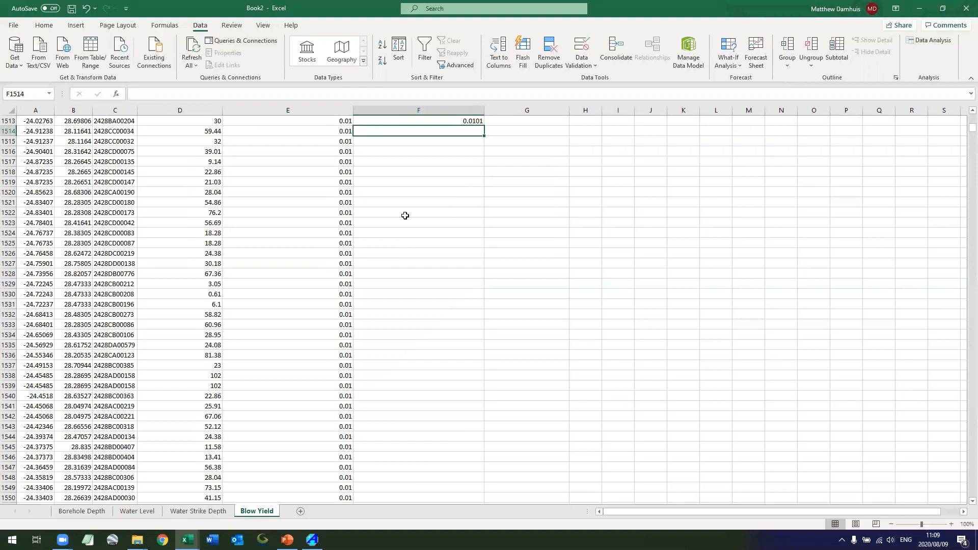
Replace the seepage and blow yield sort levels with a single sort of all records by ID, A to Z
left_click(54, 107)
left_click_drag(55, 107, 418, 109)
left_click(549, 56)
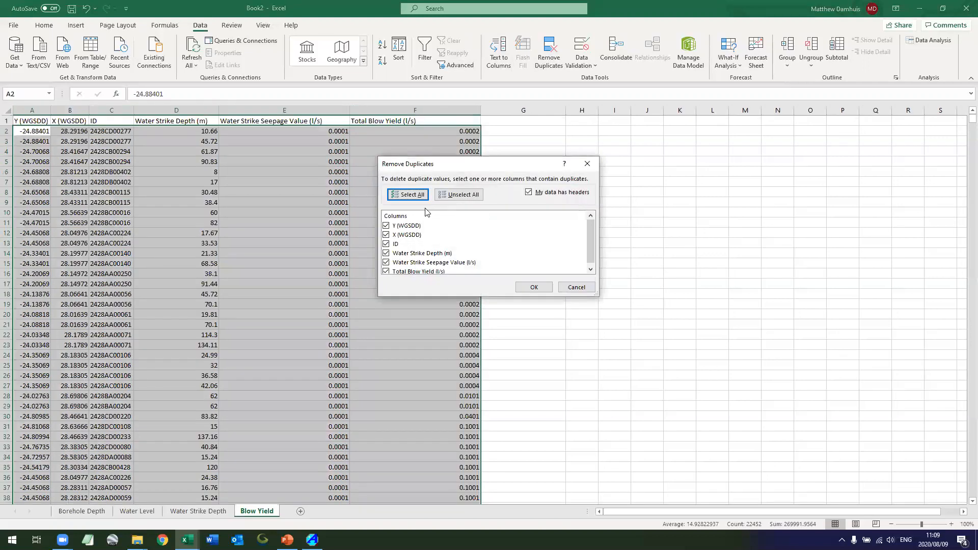
left_click(573, 284)
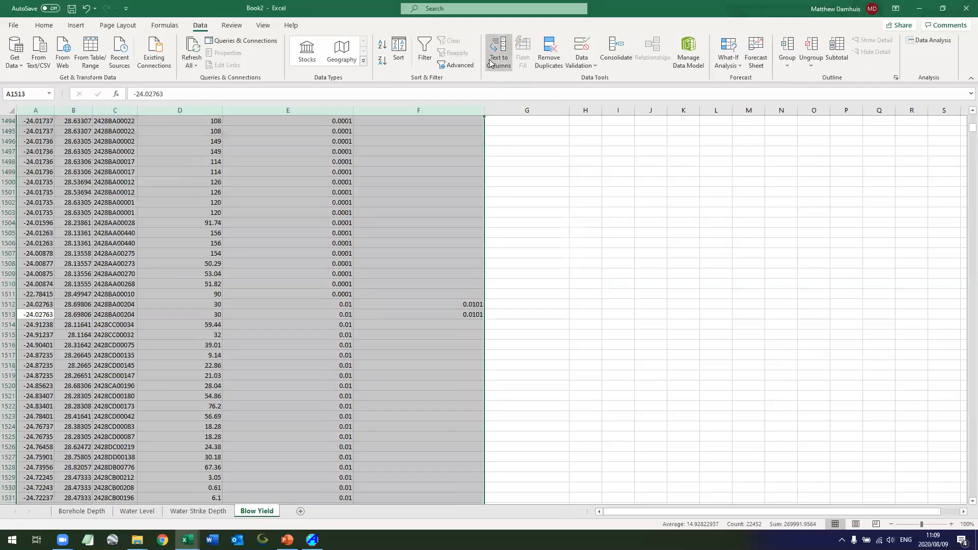
left_click(398, 51)
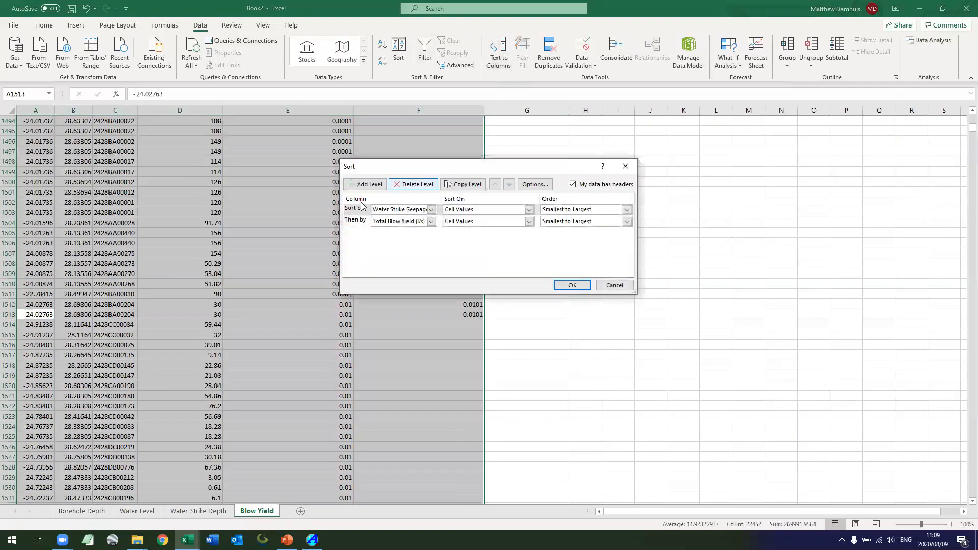
left_click(413, 184)
left_click(431, 210)
left_click(400, 233)
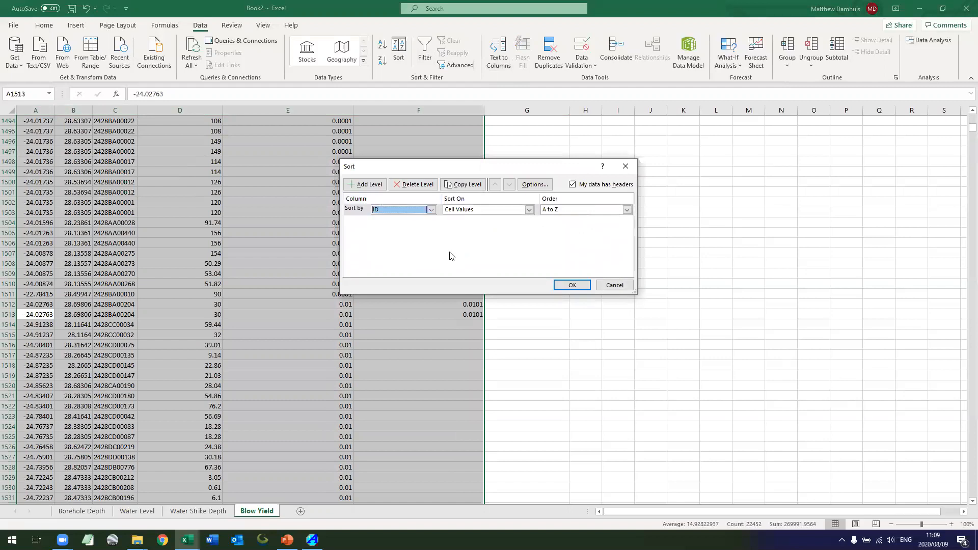
left_click(566, 287)
left_click(423, 292)
scroll(344, 274, "up", 2)
scroll(344, 275, "up", 5)
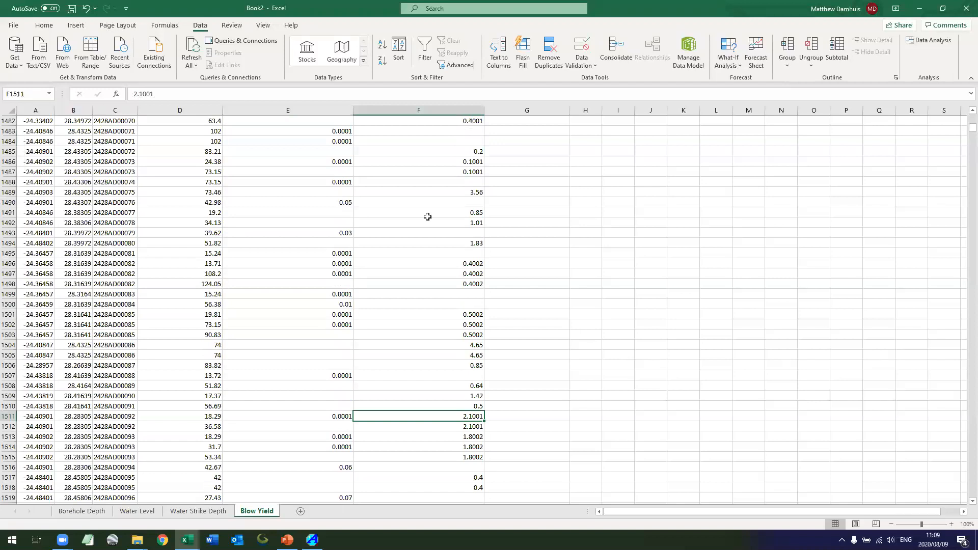
scroll(524, 161, "up", 1)
left_click(523, 161)
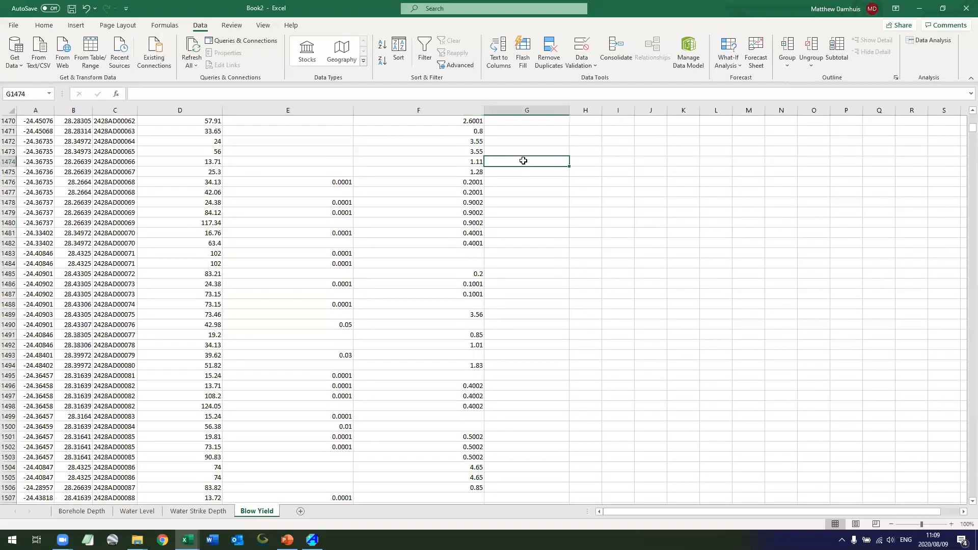
key("ctrl+Up")
key("Down")
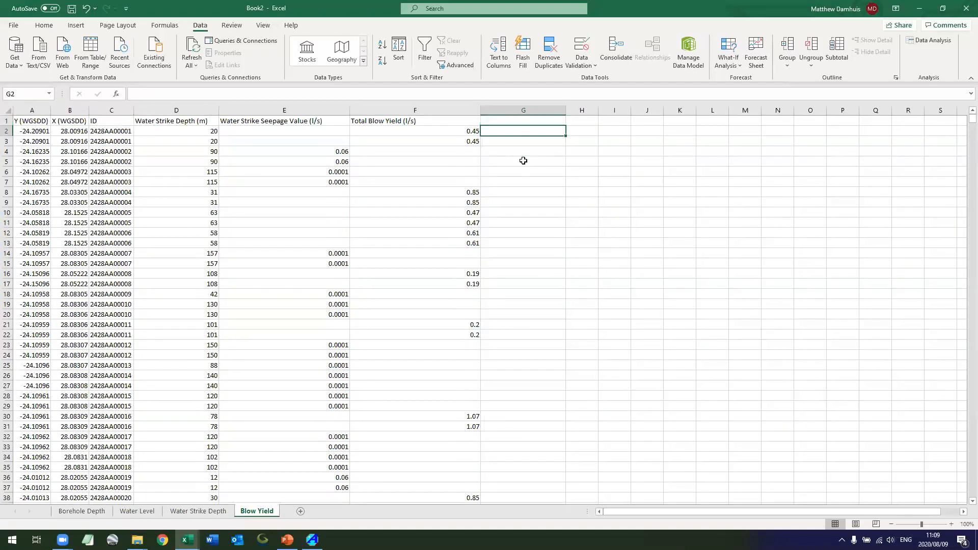
type("=")
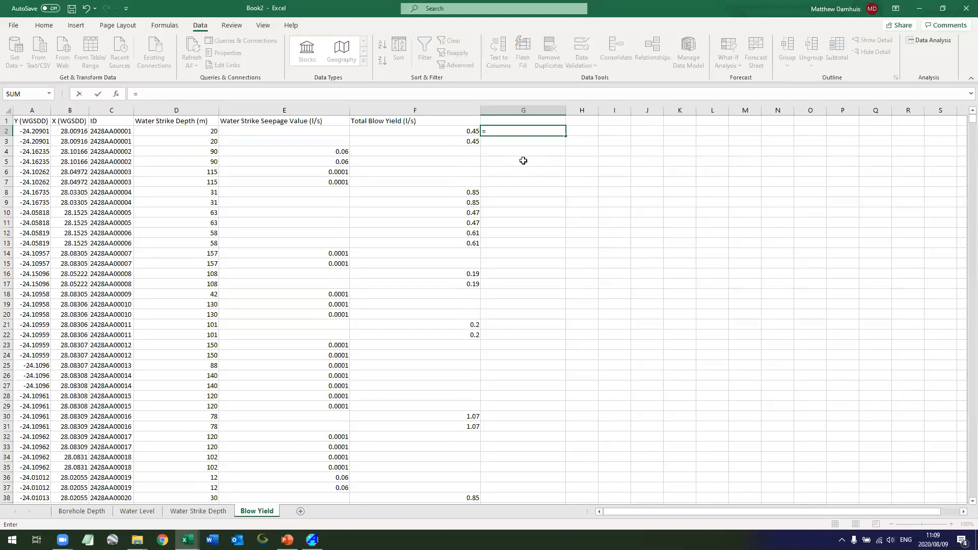
type("if(")
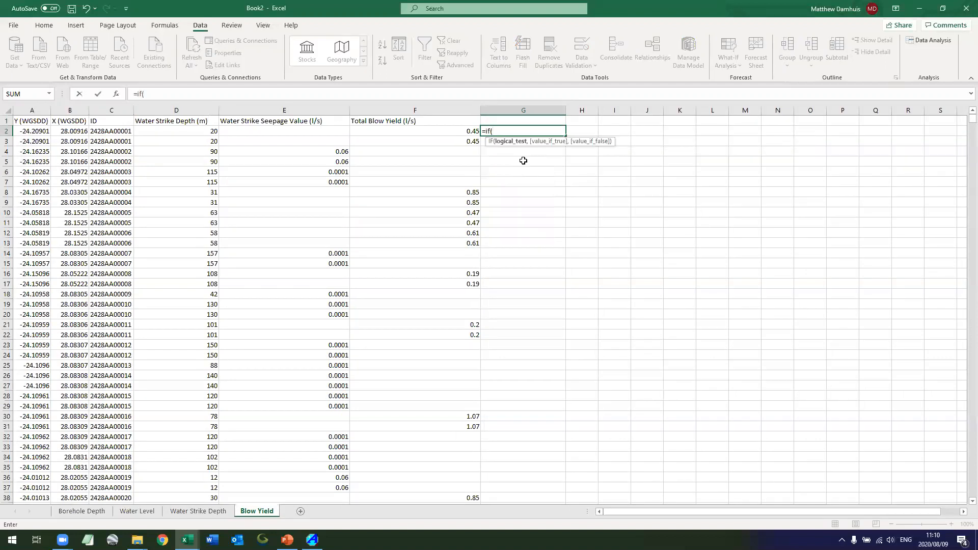
key("Left")
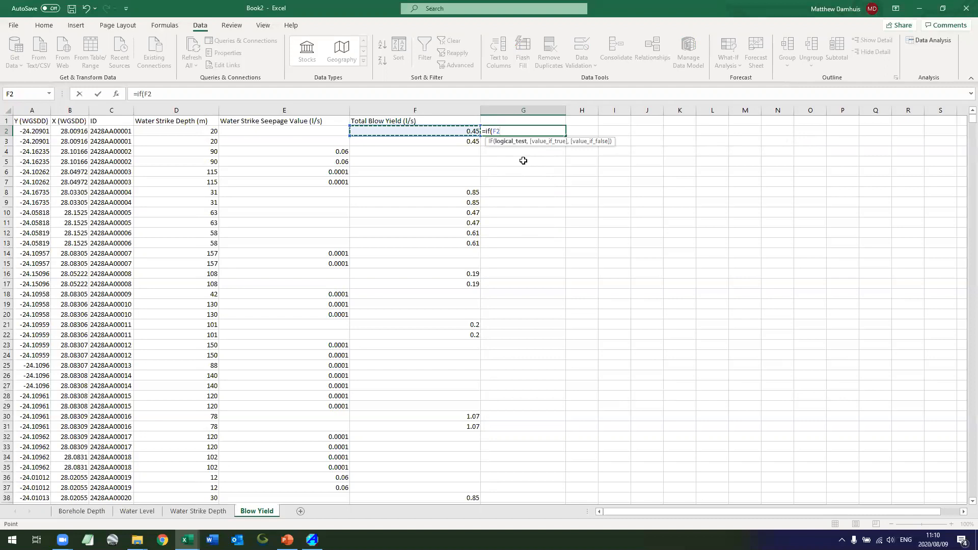
key("Escape")
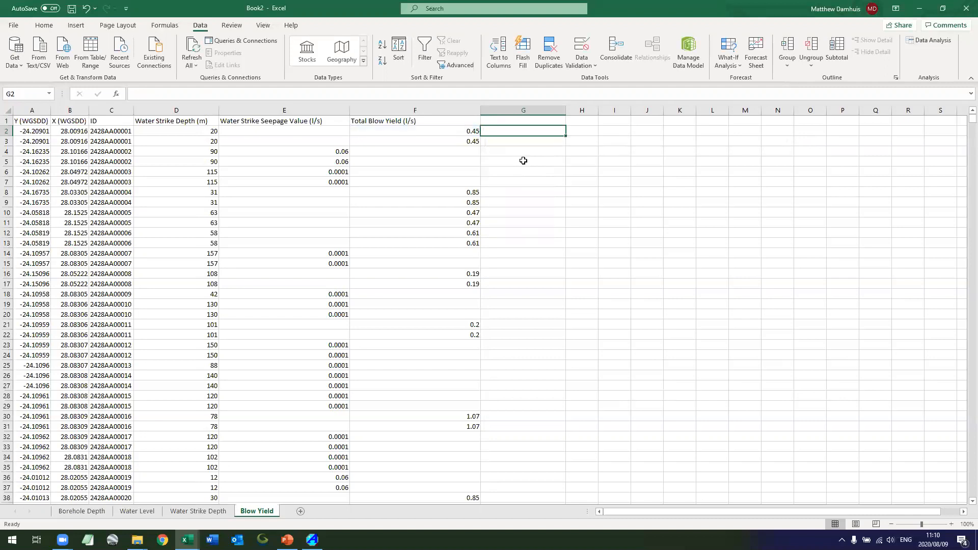
Compare the seepage value and total blow yield cells of the record in row 4
key("Left")
key("Left")
key("Down")
key("Down")
key("Right")
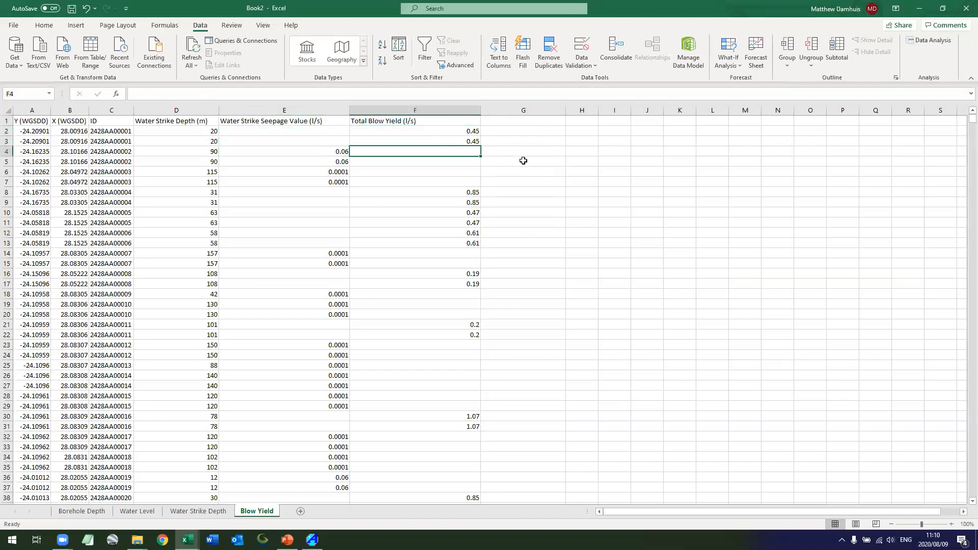
key("Right")
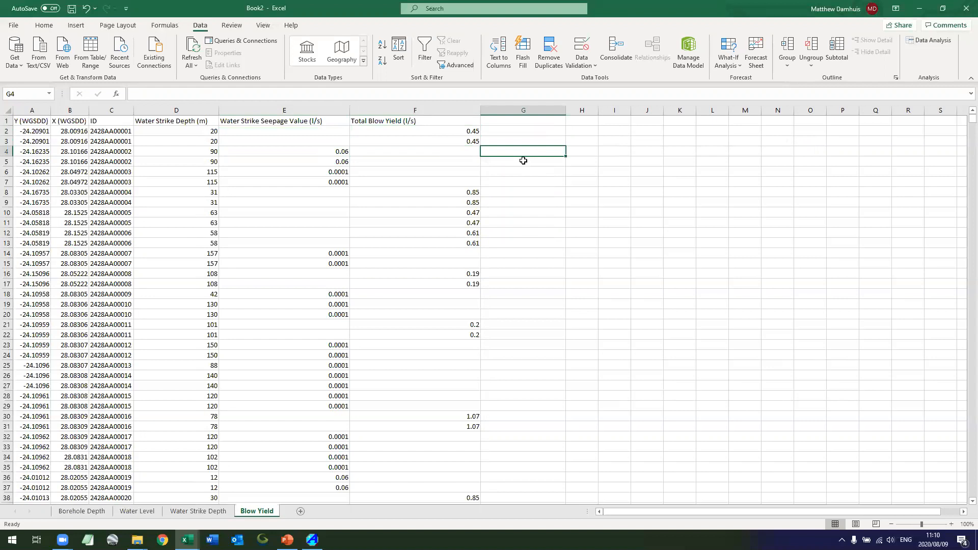
Enter =IF(F2="",E2,F2) in G2 so the seepage value is used wherever the total blow yield is blank
key("Up")
key("Up")
type("=i")
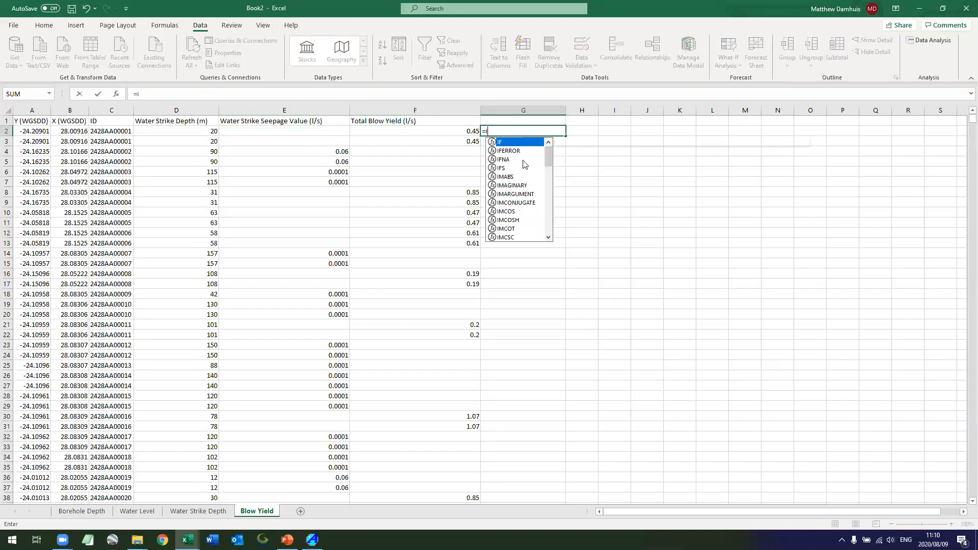
type("f(")
key("Left")
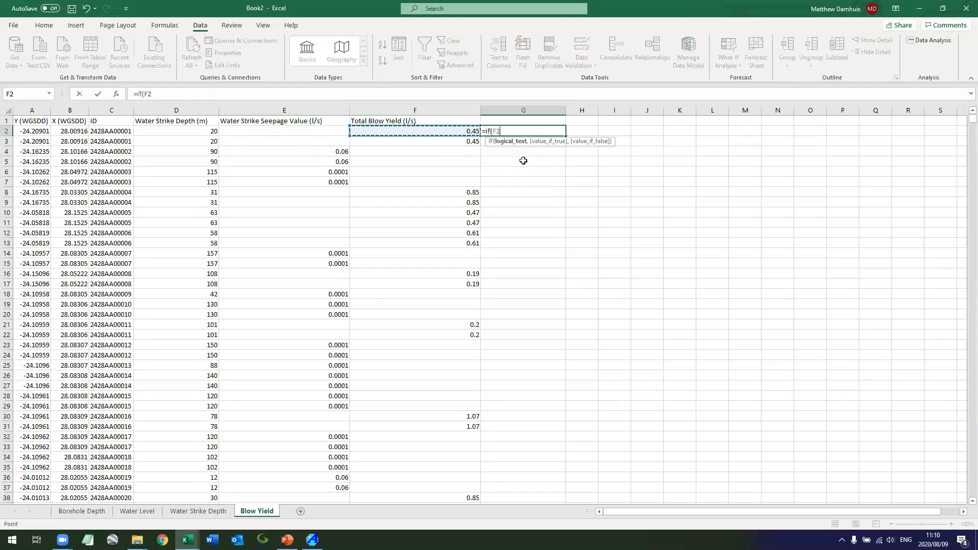
type("=\"\",")
key("Left")
key("Left")
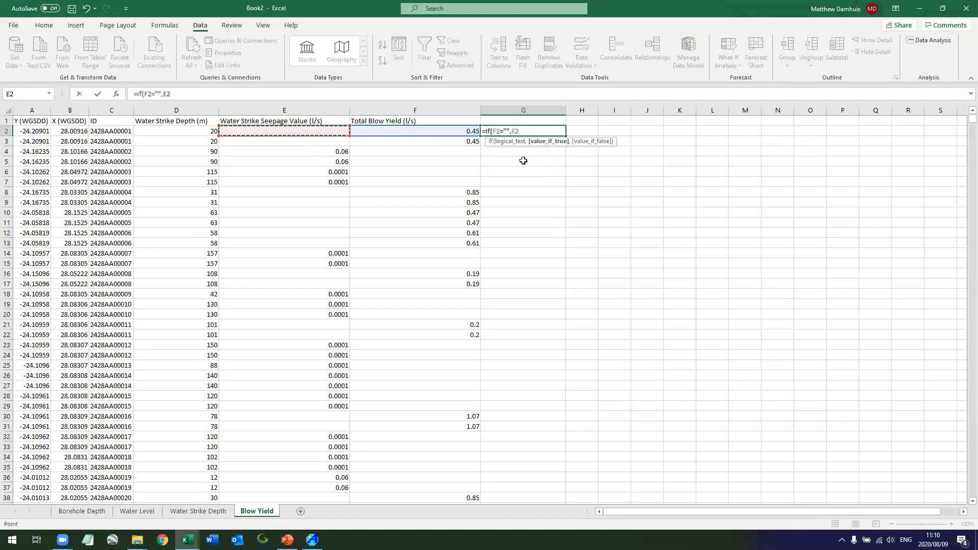
type(",")
key("Left")
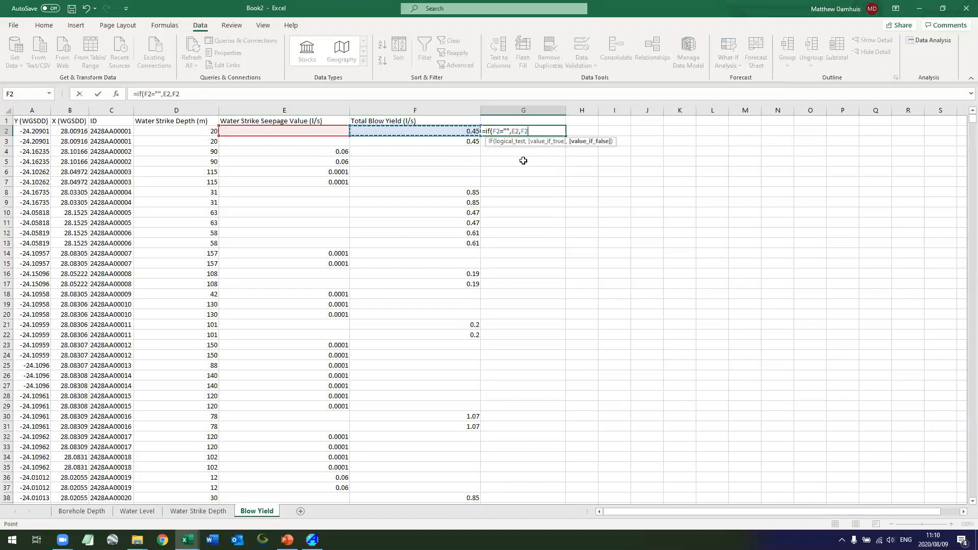
key("Return")
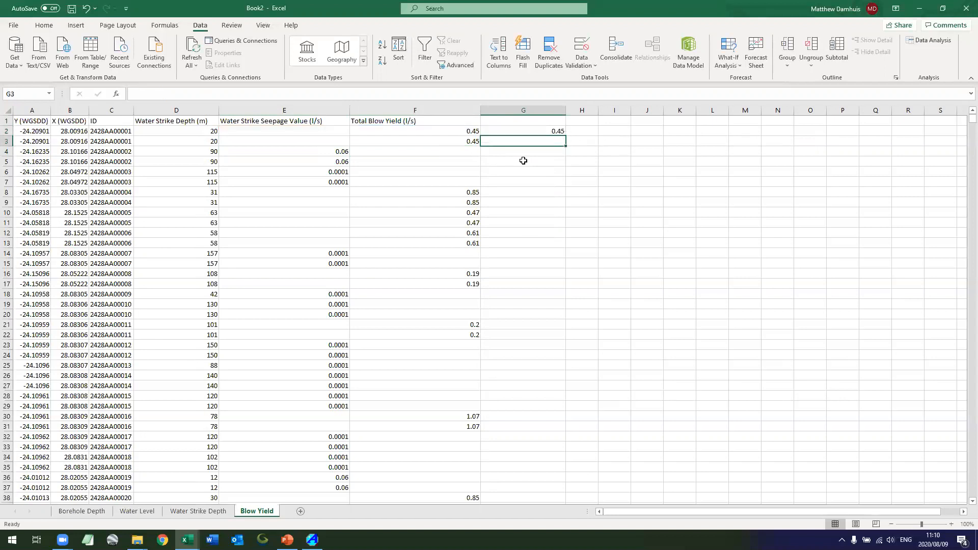
Check which of row 4's seepage and blow yield cells the formula in column G has to return
key("Up")
key("Left")
key("Down")
key("Down")
key("Right")
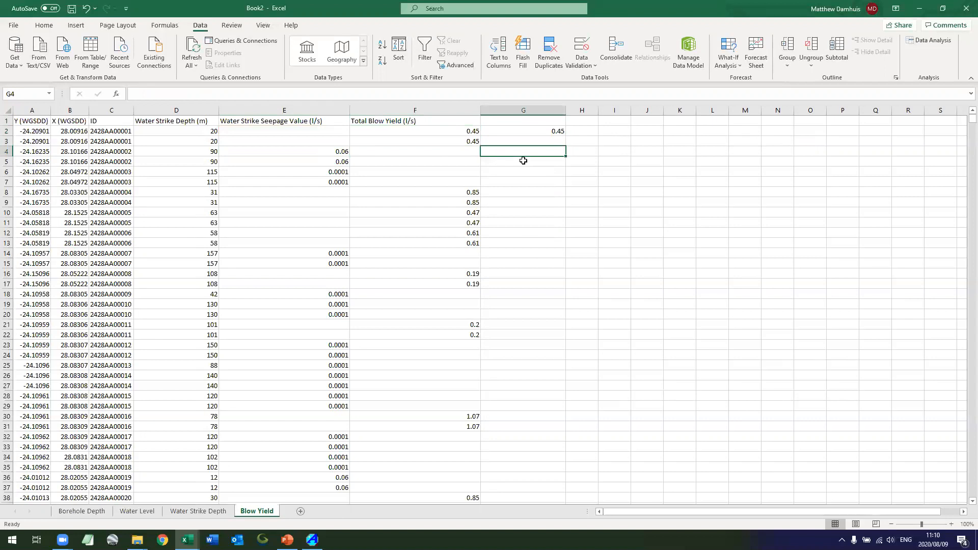
key("Left")
key("Left")
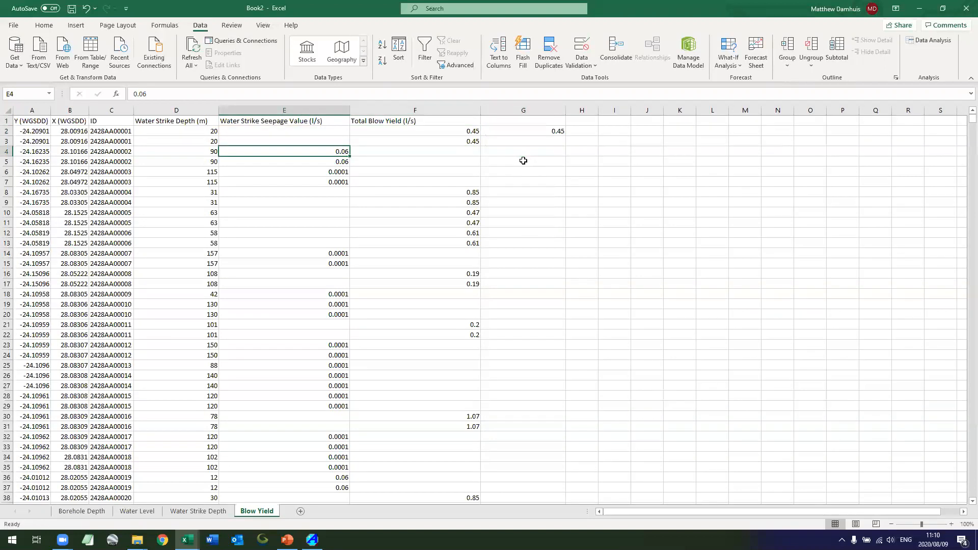
key("Right")
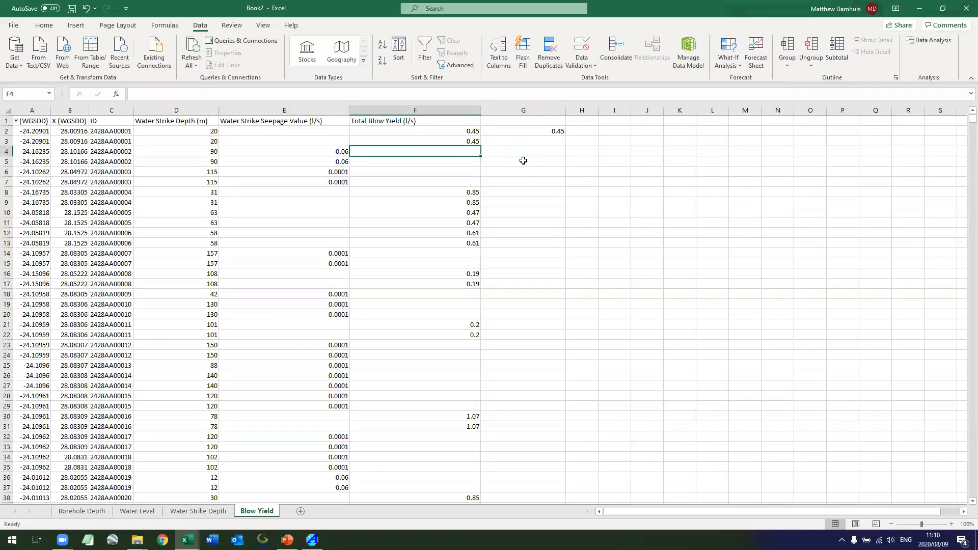
Copy the IF formula from G2 down column G to the last record in row 4361
key("Right")
key("Up")
key("Up")
key("ctrl+c")
key("Left")
key("Left")
key("Left")
key("ctrl+Down")
key("Right")
key("Right")
key("Right")
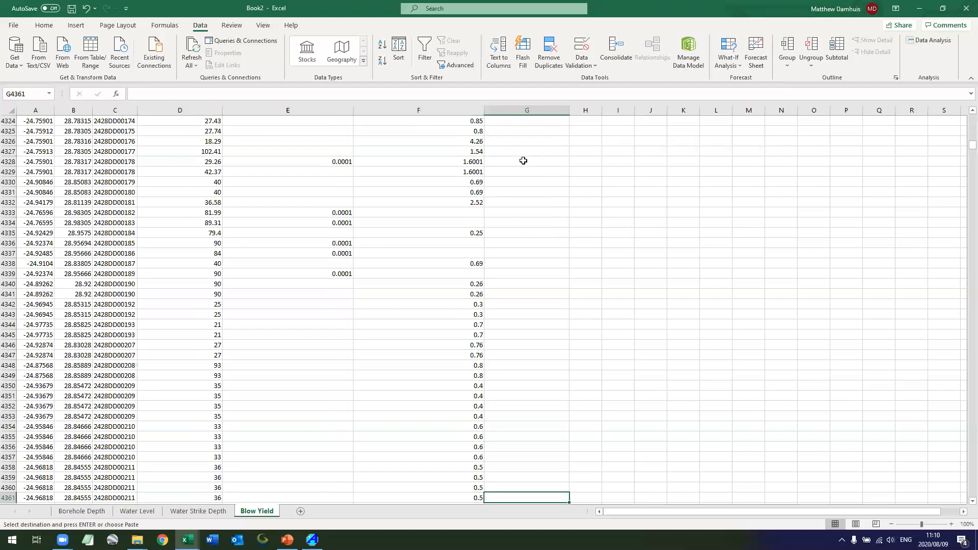
key("ctrl+shift+Up")
key("ctrl+v")
Replace the formulas in column G with their values
key("ctrl+c")
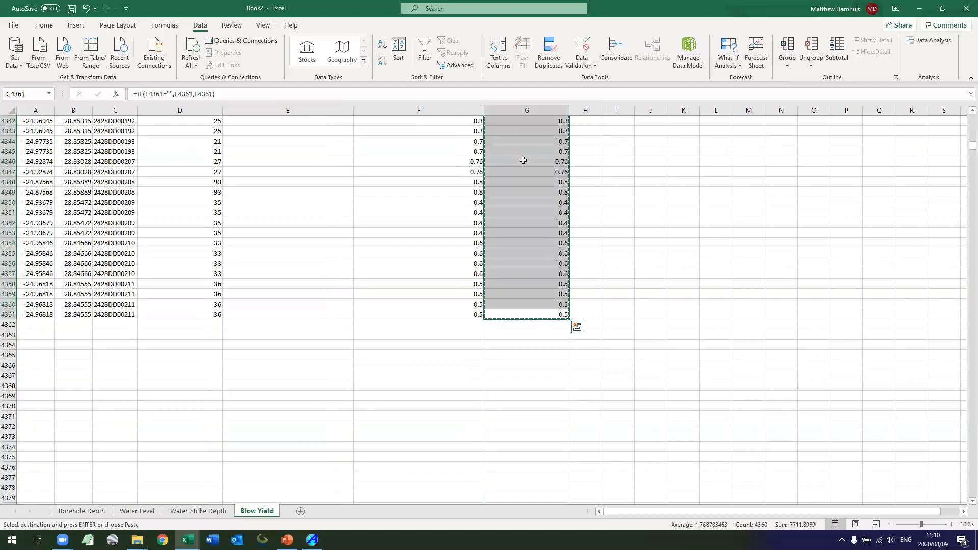
left_click(44, 24)
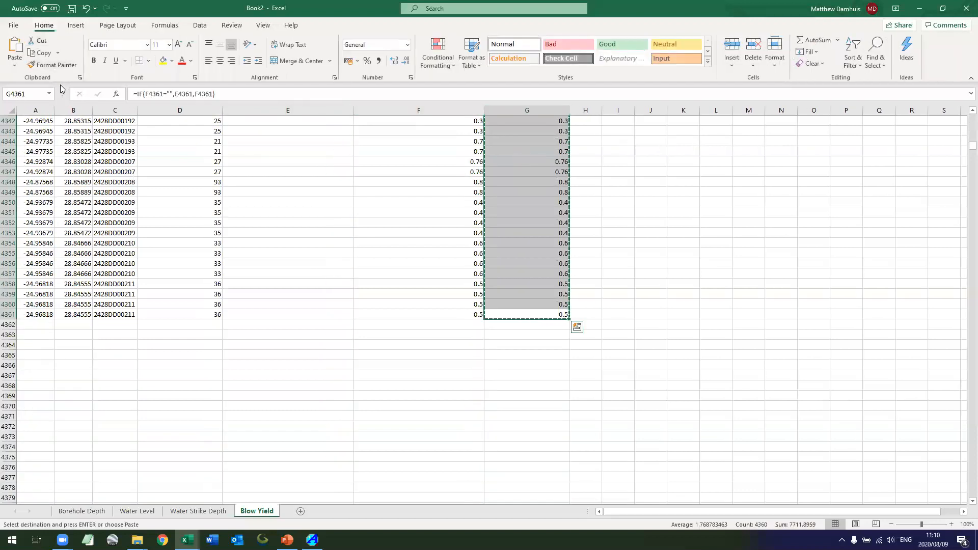
left_click(14, 65)
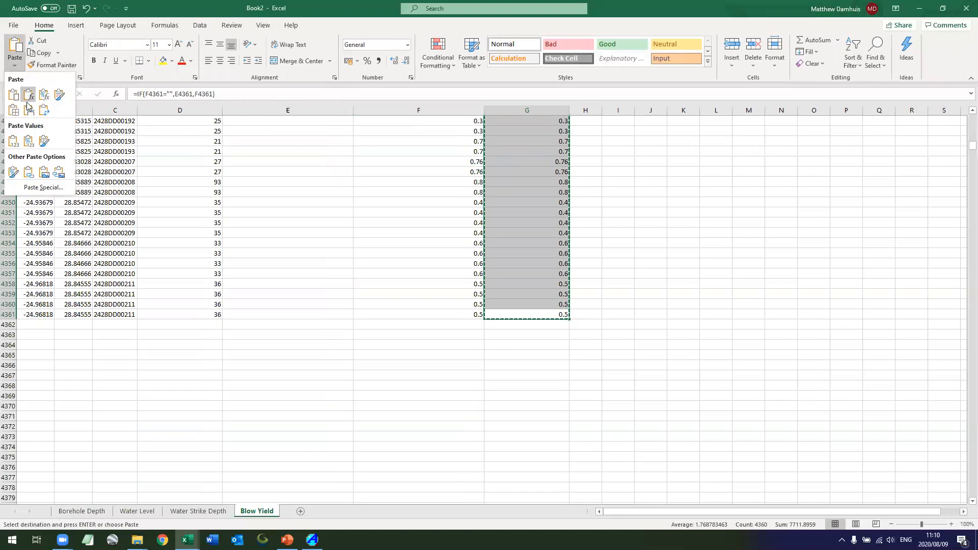
left_click(13, 141)
left_click(581, 201)
Compare the seepage, total blow yield and column G cells of the record in row 4339
key("Left")
key("Left")
key("Left")
key("Left")
key("Right")
key("Up")
key("Up")
key("Up")
key("Up")
key("Up")
key("Up")
key("Up")
key("Up")
key("Up")
key("Up")
key("Up")
key("Up")
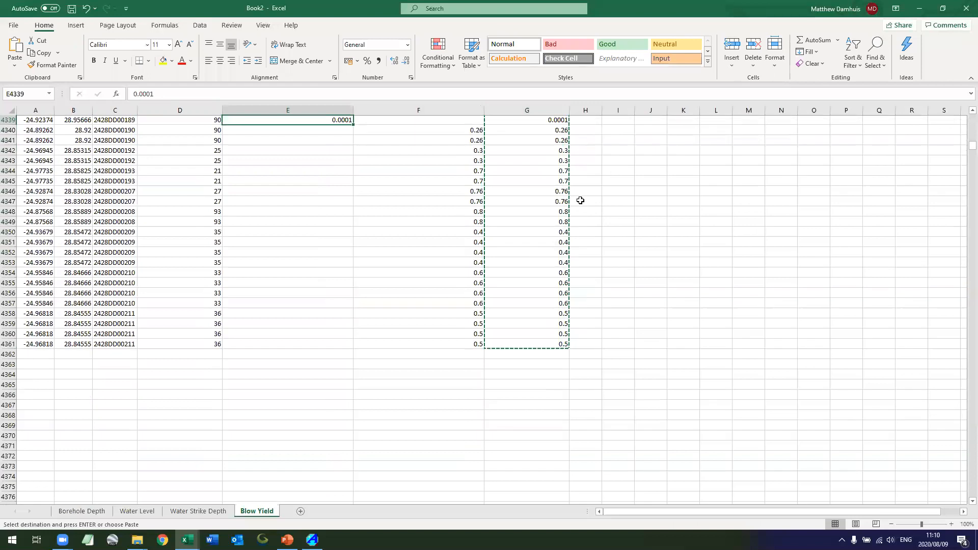
key("Right")
key("Left")
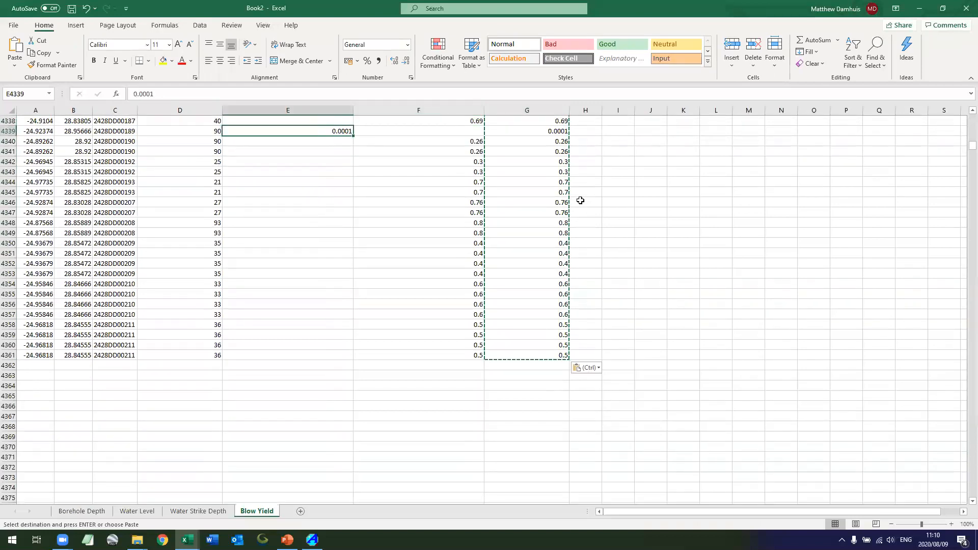
key("Right")
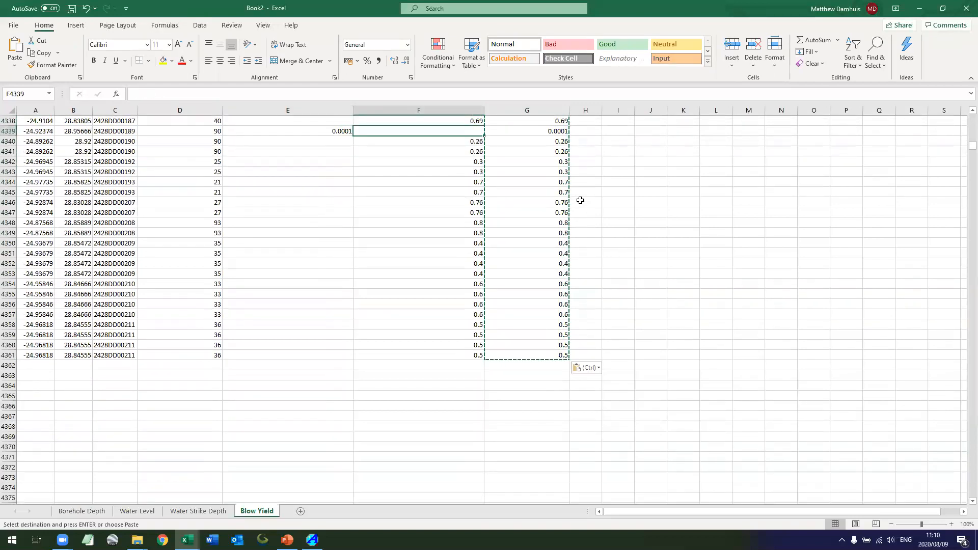
key("Right")
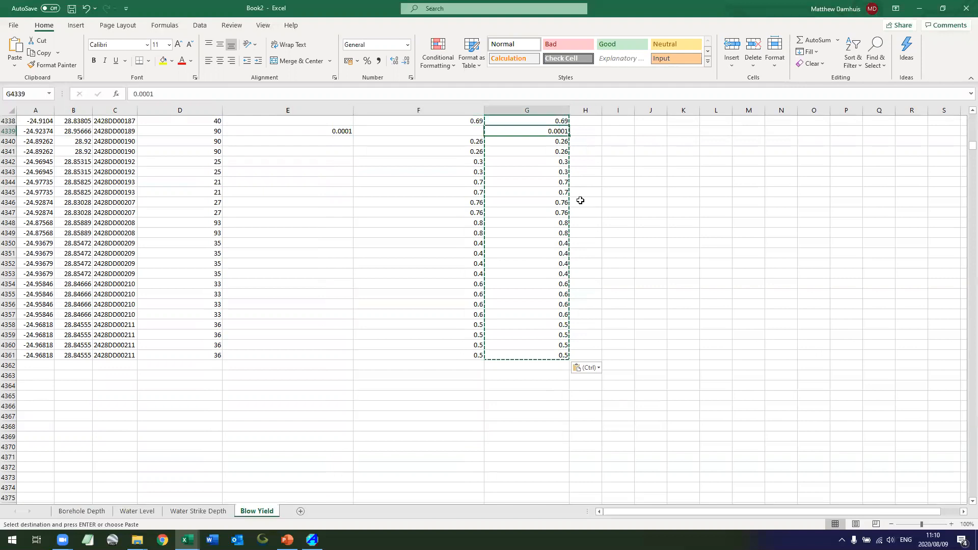
Move the Total Blow Yield (l/s) header from F1 to G1 above the combined values
key("Right")
key("ctrl+Up")
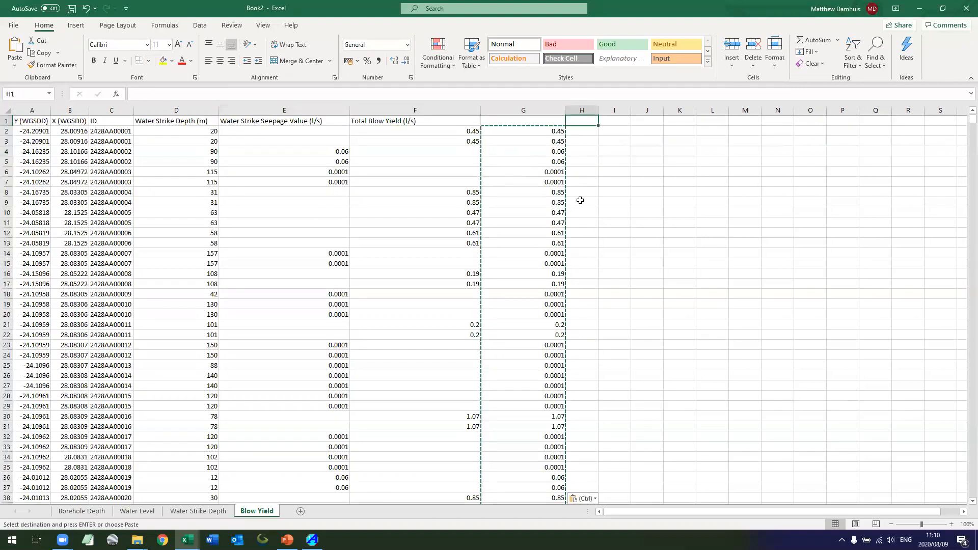
key("Left")
key("Left")
key("ctrl+x")
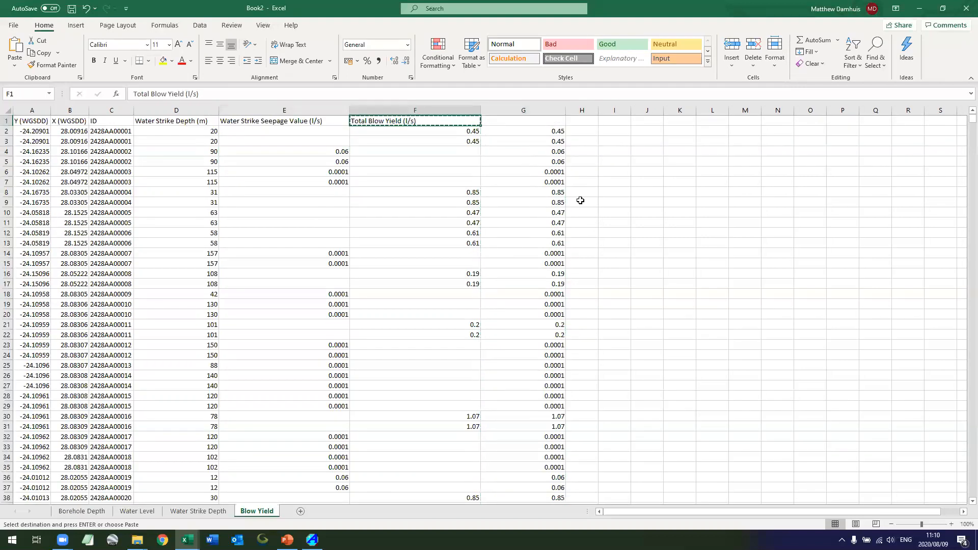
key("Right")
key("Return")
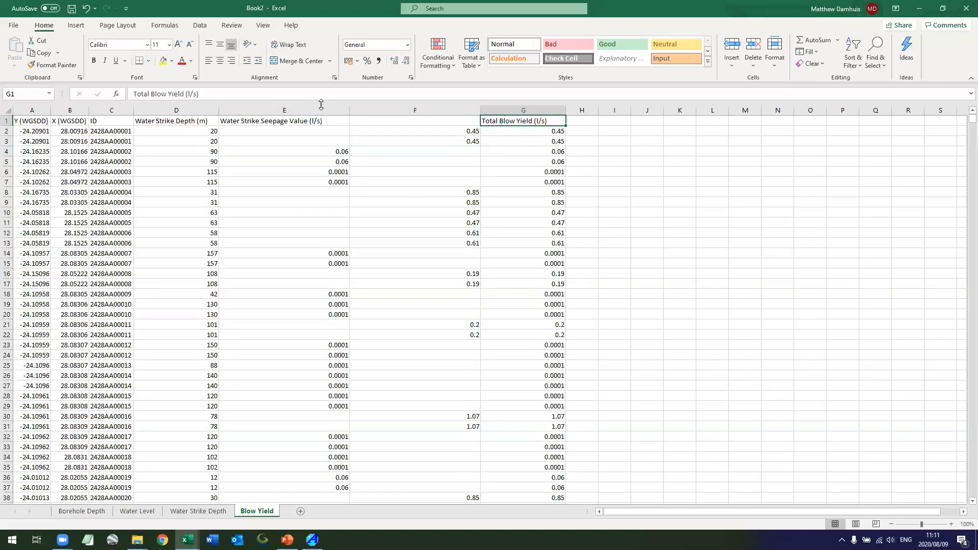
Delete the water strike seepage column and the old blow yield column, E and F
left_click_drag(368, 110, 327, 110)
right_click(335, 110)
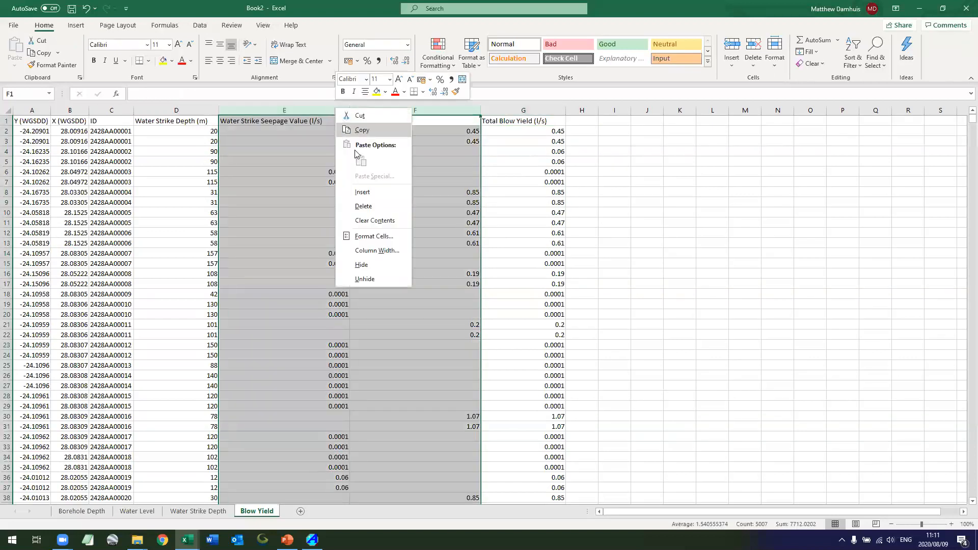
left_click(366, 204)
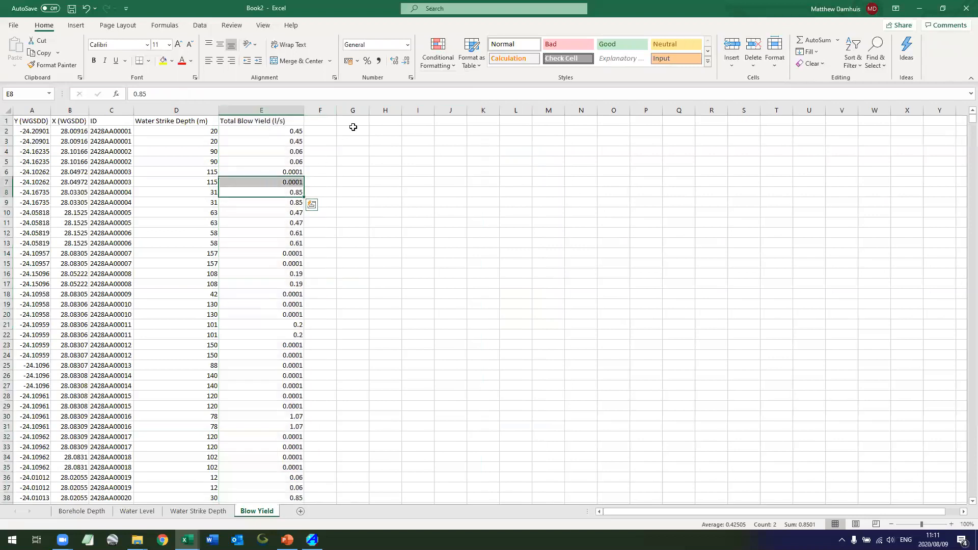
left_click(350, 130)
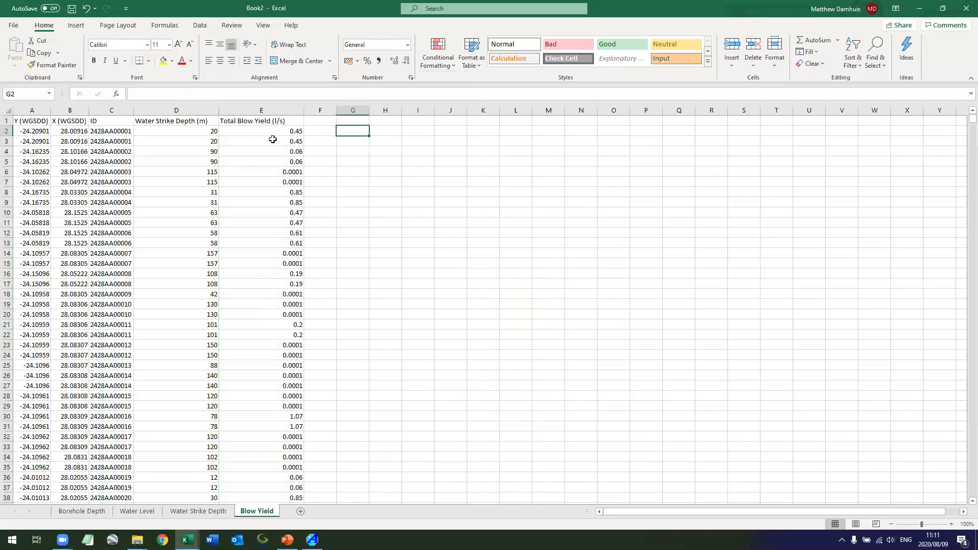
Compare the water strike depth and total blow yield of the records in rows 2 and 3
left_click(235, 131)
left_click(200, 133)
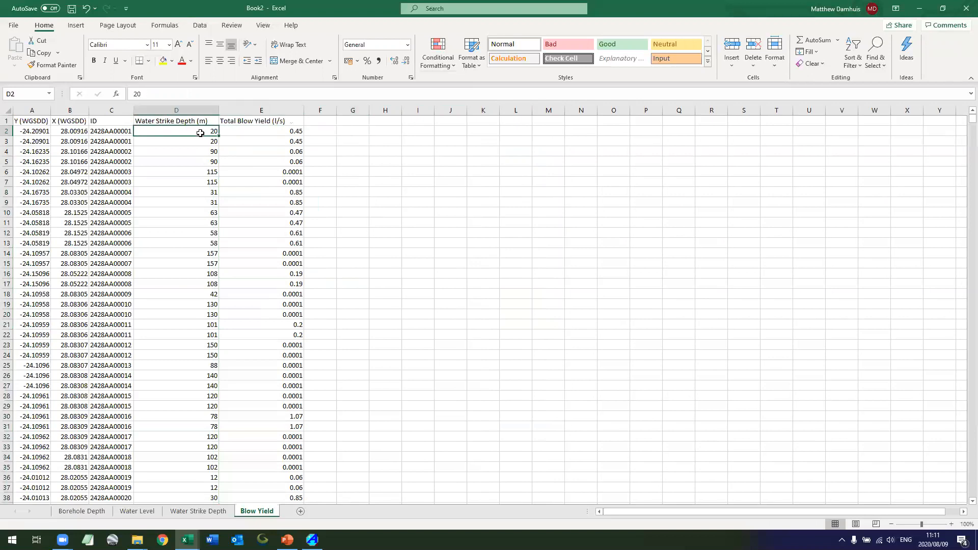
left_click_drag(200, 133, 253, 143)
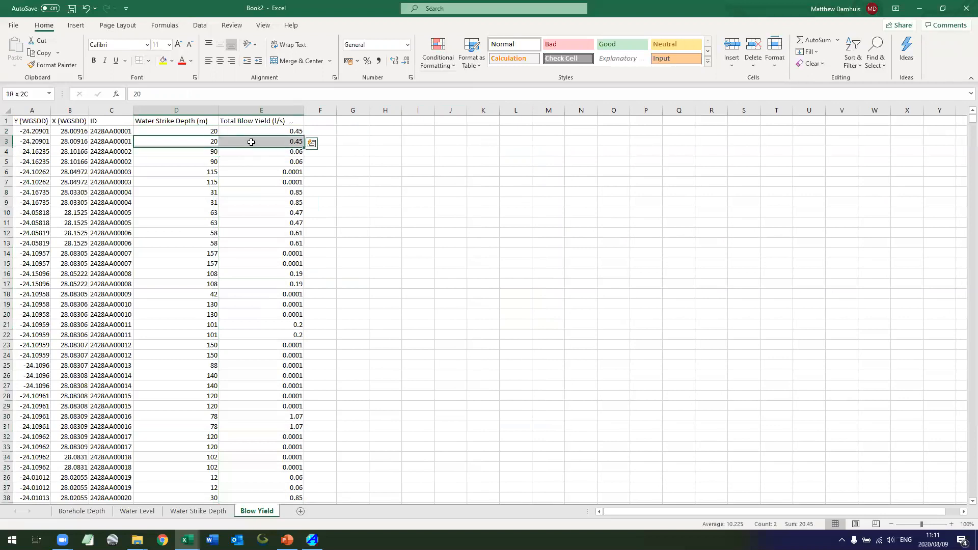
left_click(340, 191)
Remove duplicate rows from columns A to E, matching on ID, Water Strike Depth (m) and Total Blow Yield (l/s)
left_click_drag(32, 110, 283, 110)
left_click(200, 25)
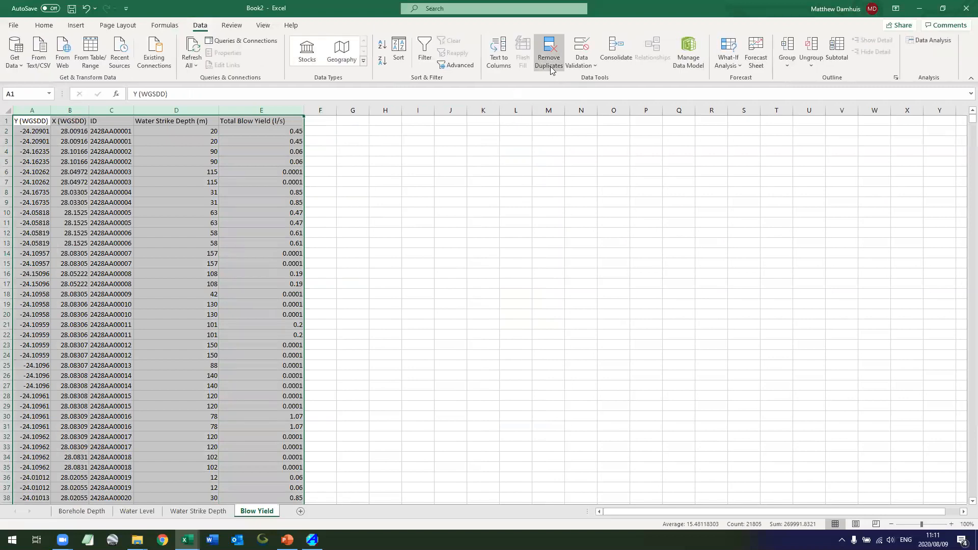
left_click(549, 57)
left_click_drag(485, 164, 569, 114)
left_click(545, 145)
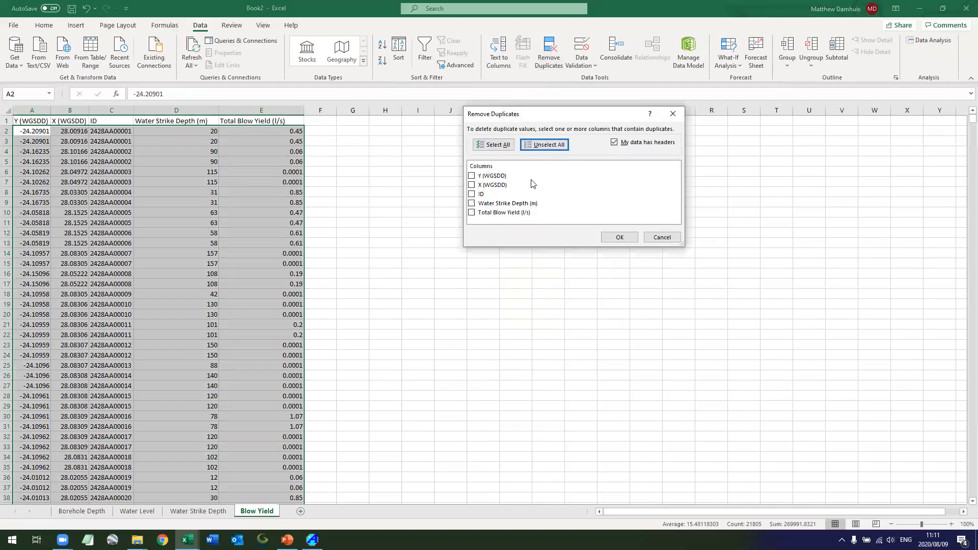
left_click(472, 197)
left_click(472, 203)
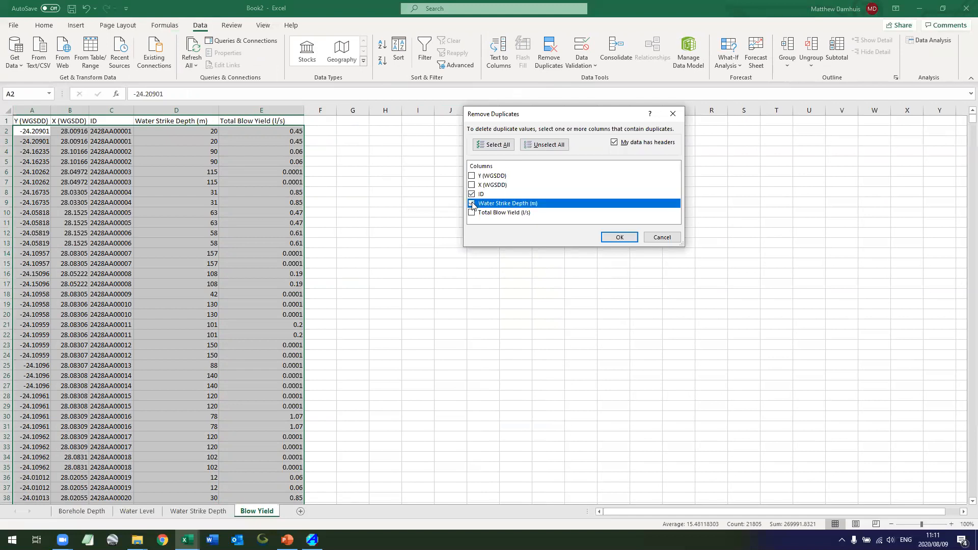
left_click(472, 213)
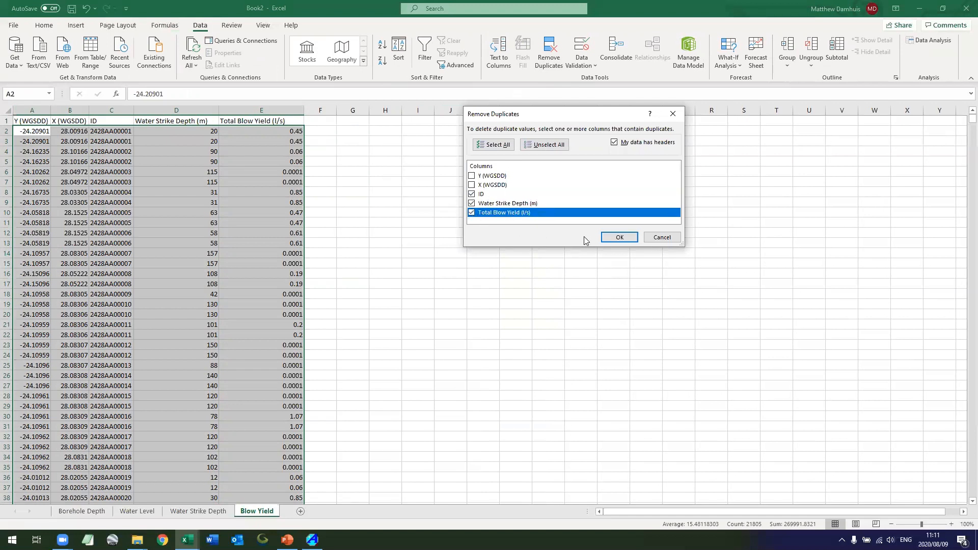
left_click(625, 239)
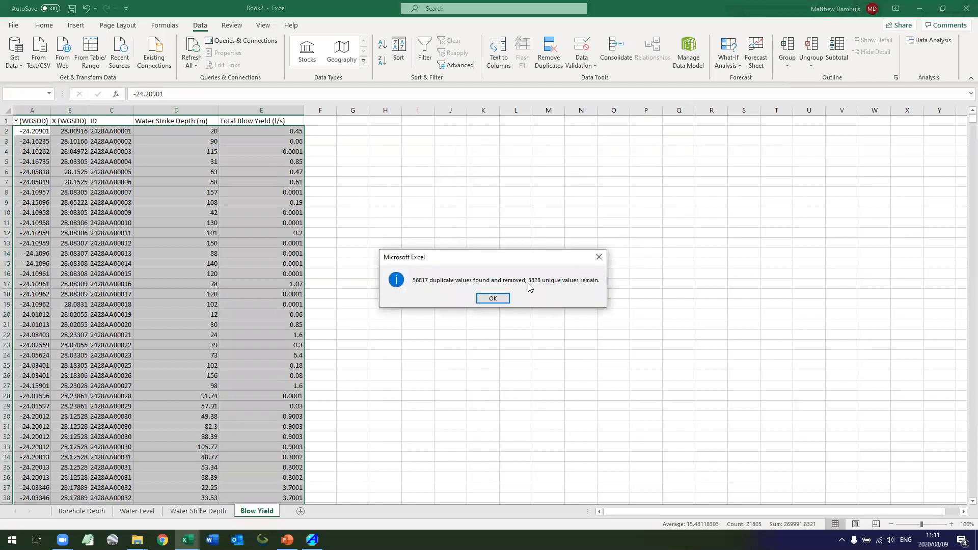
left_click(495, 299)
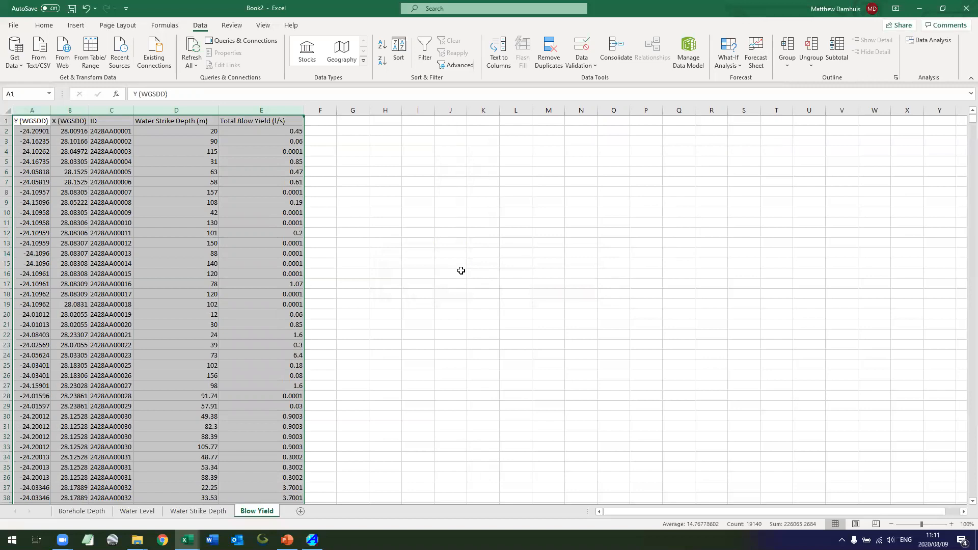
Examine the de-duplicated records, comparing the IDs, depths and yields in rows 2 to 3 and in rows 30 to 32
left_click(461, 270)
left_click(209, 134)
left_click_drag(208, 134, 262, 141)
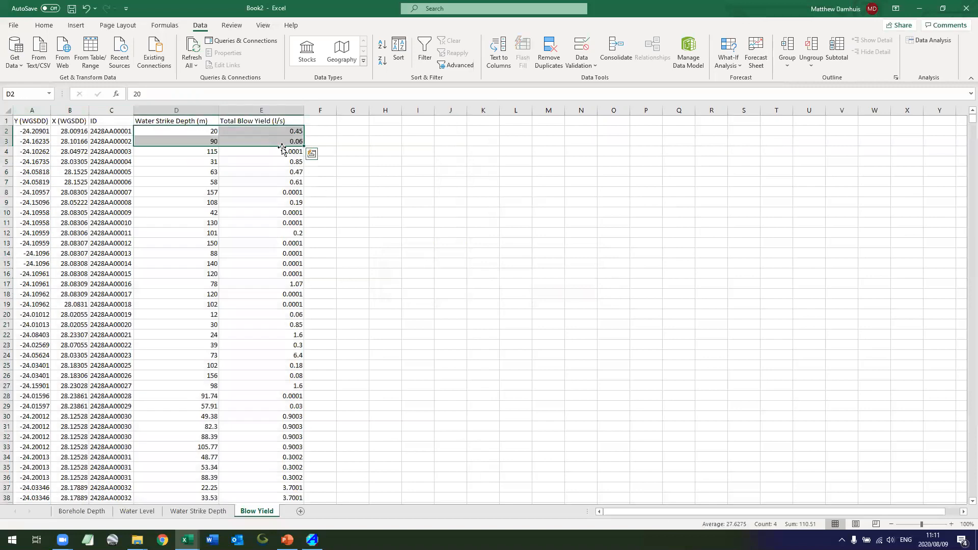
left_click(117, 396)
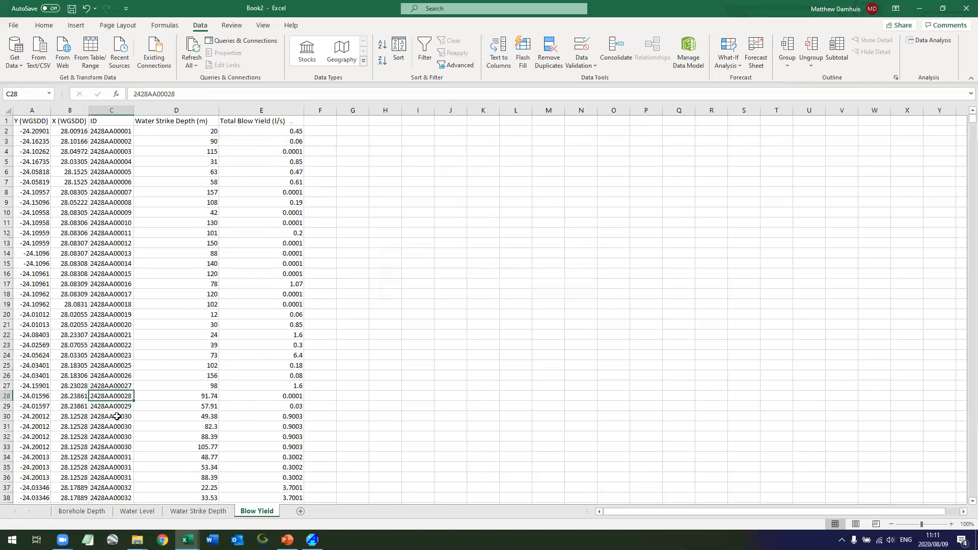
left_click_drag(118, 415, 118, 438)
scroll(188, 448, "down", 2)
left_click_drag(191, 355, 281, 374)
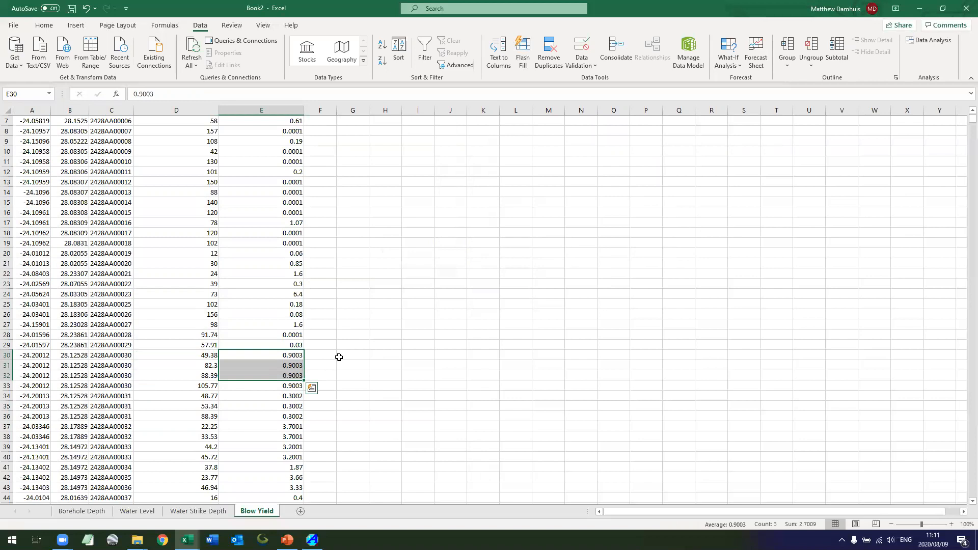
left_click(321, 278)
key("ctrl+Up")
key("Down")
key("Right")
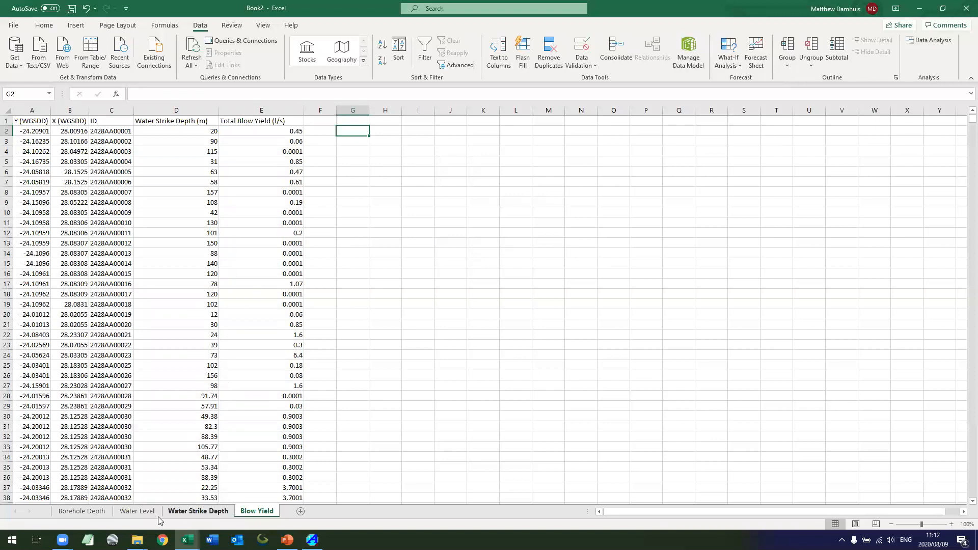
Check the strike zones on the Water Strike Depth chart and enter the depth class <30 in H1 of Blow Yield
left_click(192, 512)
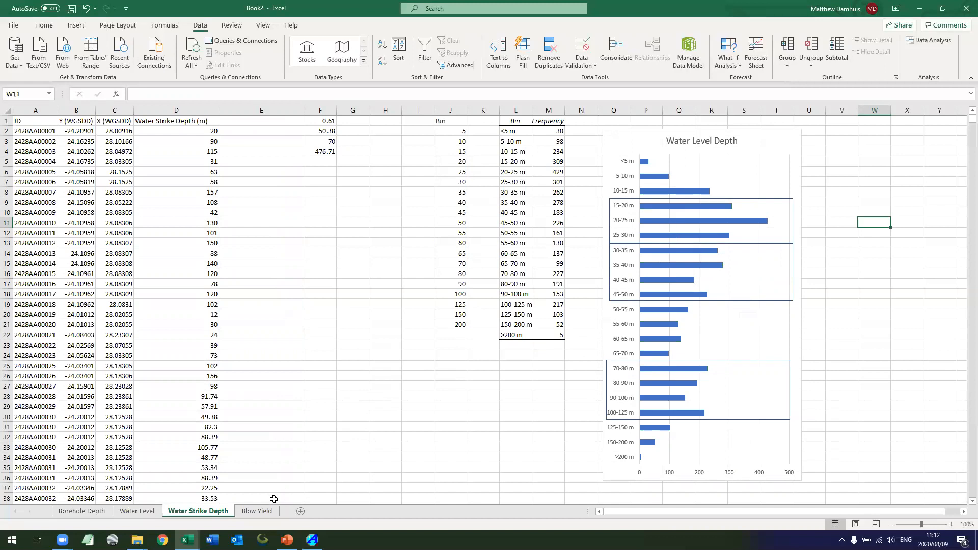
left_click(258, 511)
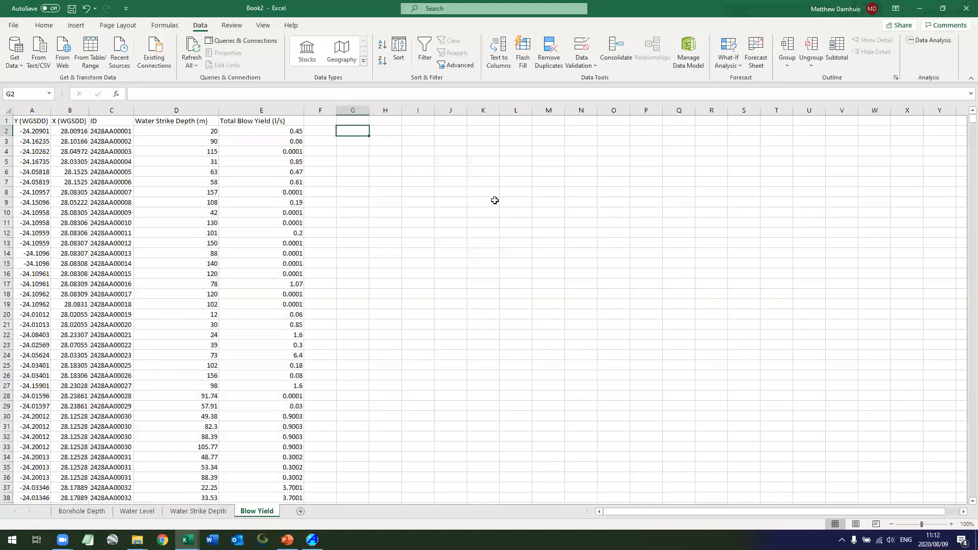
key("Right")
key("Up")
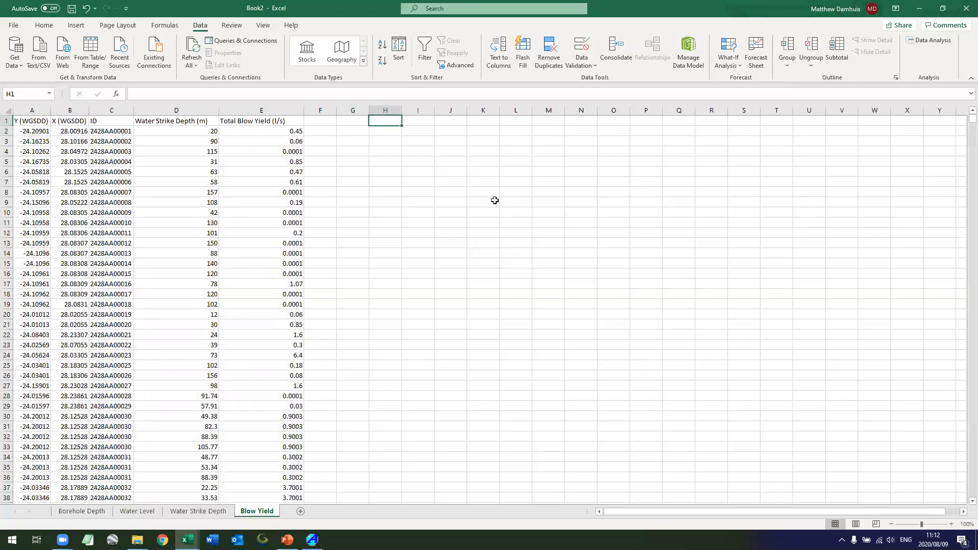
type("<")
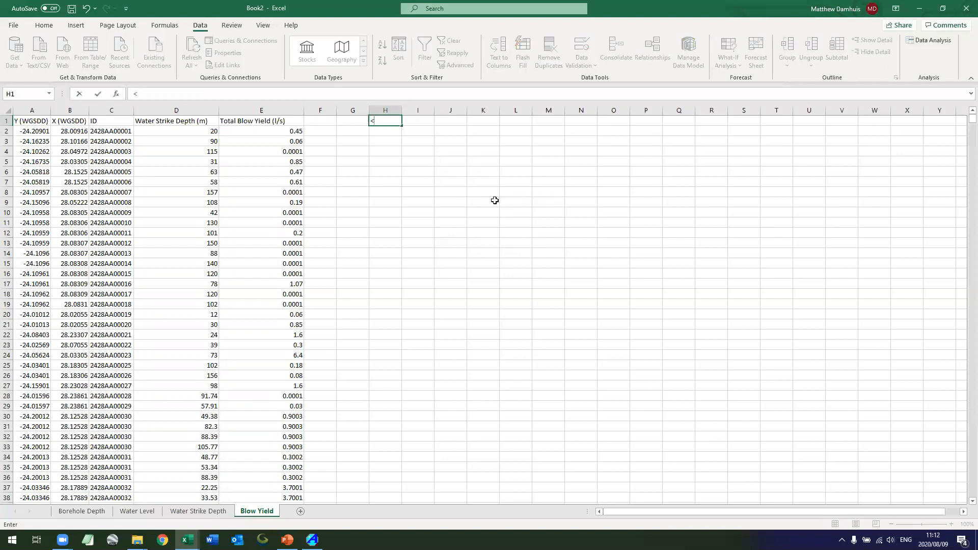
type("30")
key("Return")
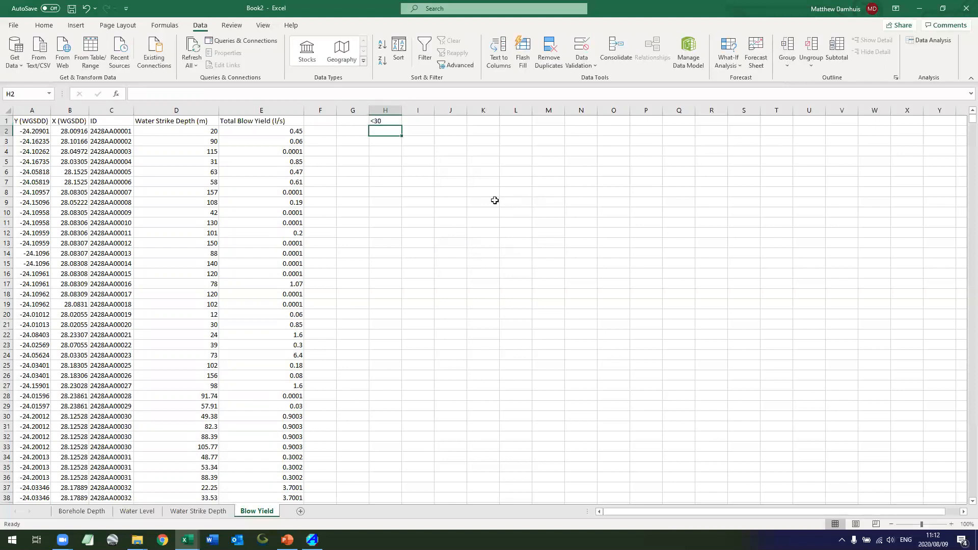
Consult the Water Strike Depth chart again and enter the depth class >70 in J1 of Blow Yield
left_click(198, 511)
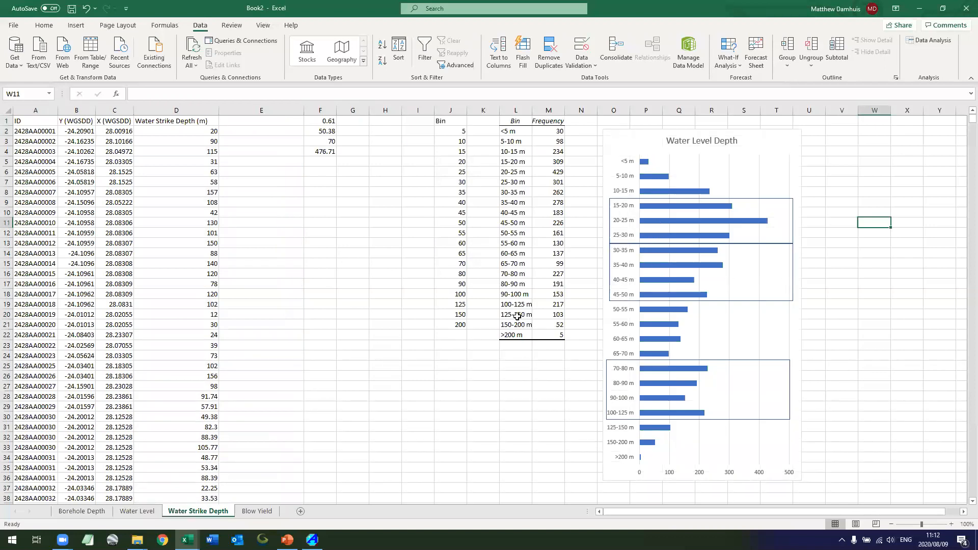
left_click(237, 512)
left_click(447, 120)
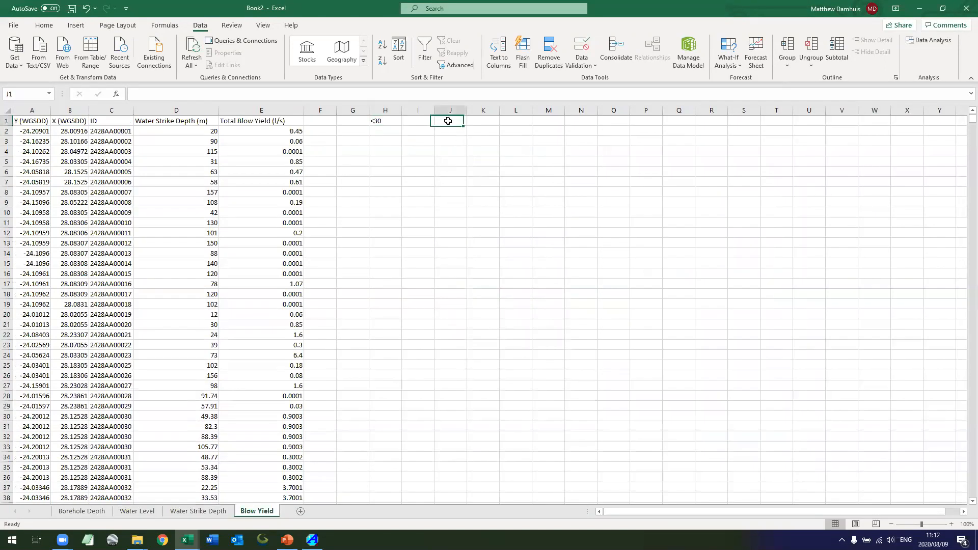
type(">70")
key("Return")
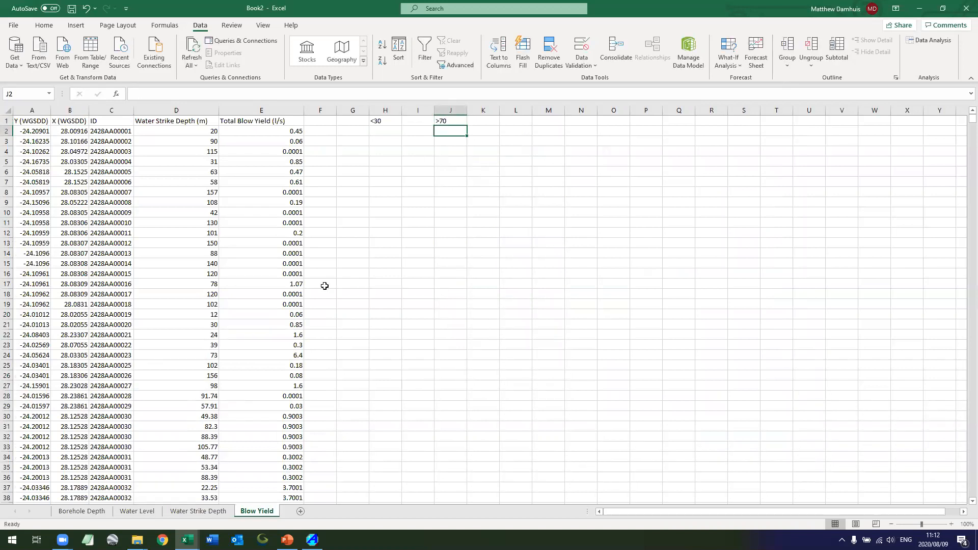
Recheck the marked zones on the Water Strike Depth chart and enter the depth class 30-70 in I1 of Blow Yield
left_click(206, 511)
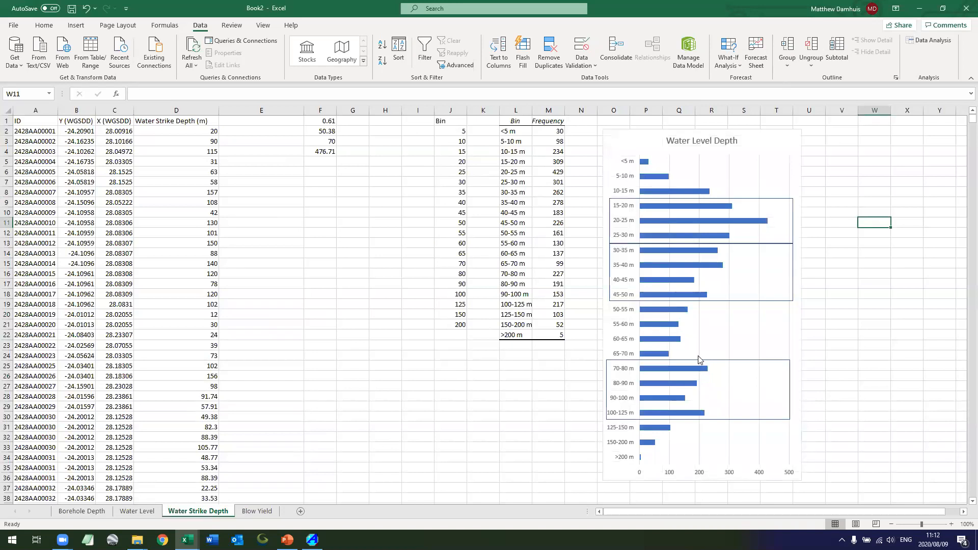
left_click(258, 513)
left_click(418, 122)
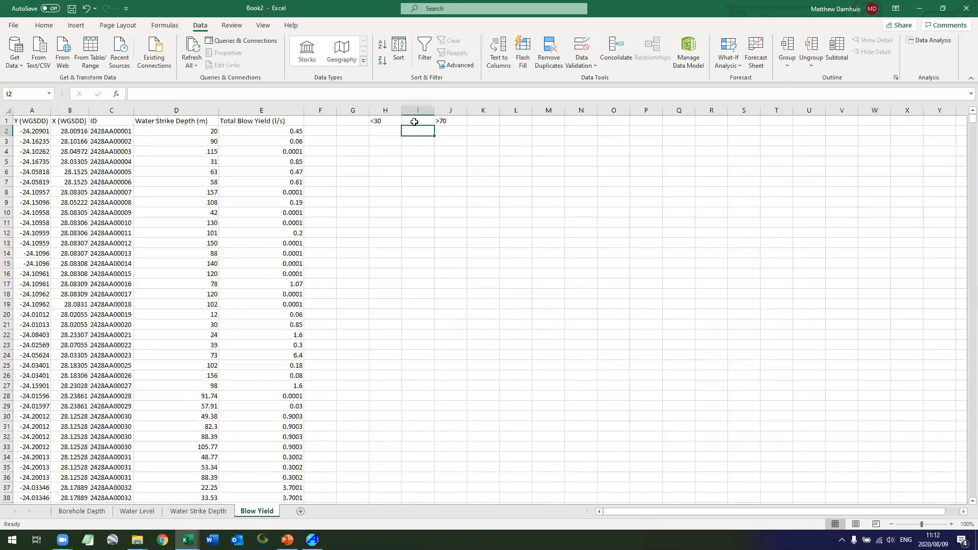
type("30-70")
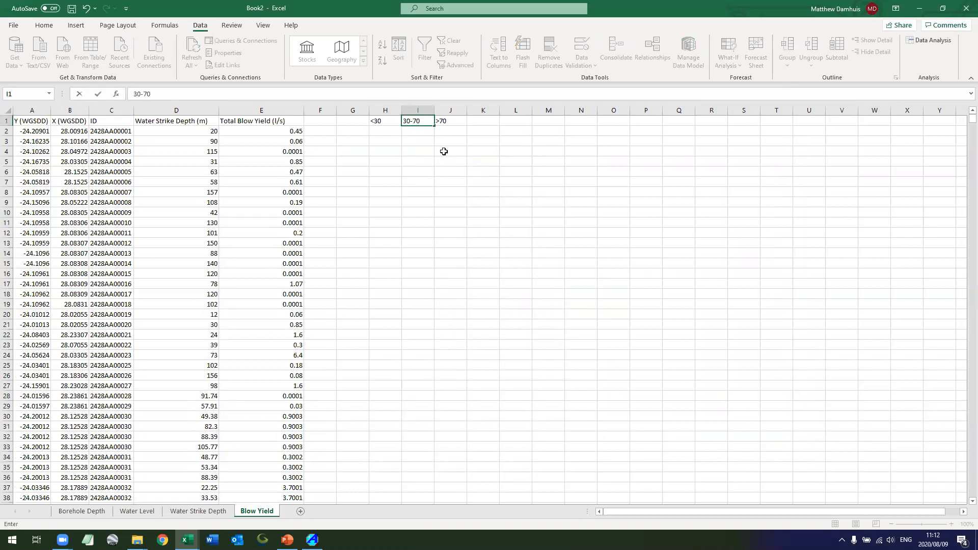
key("Return")
Start an AVERAGEIF formula in H2 with the water strike depths D2:D3828 as its range
key("Left")
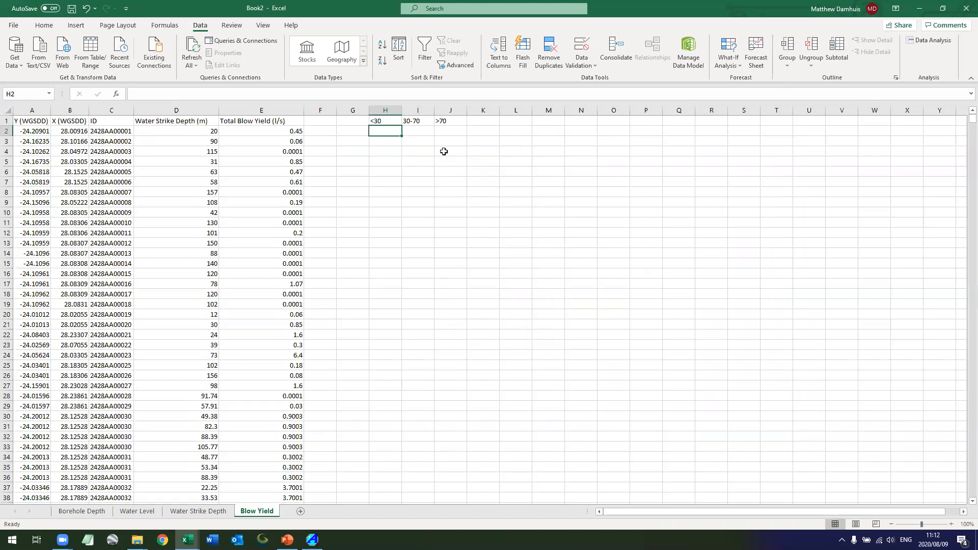
type("=")
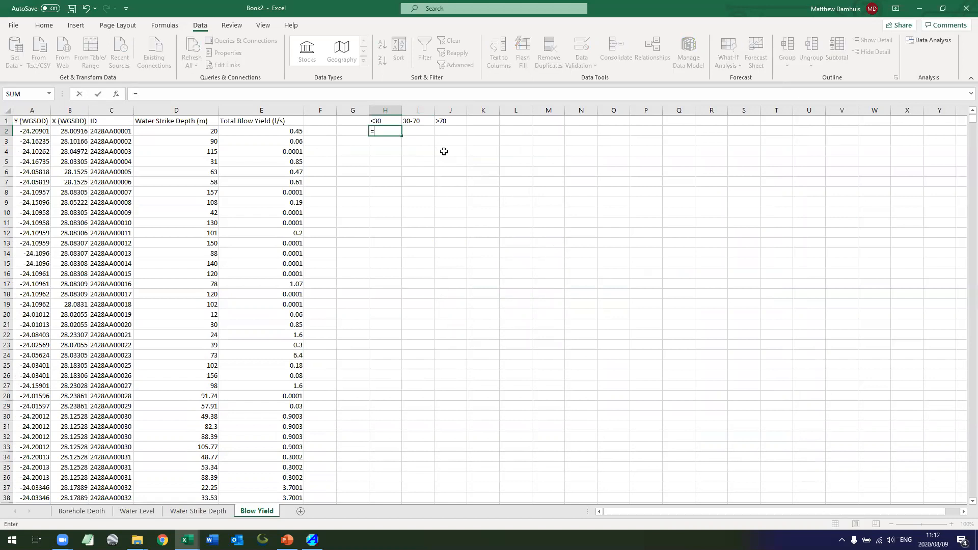
type("av")
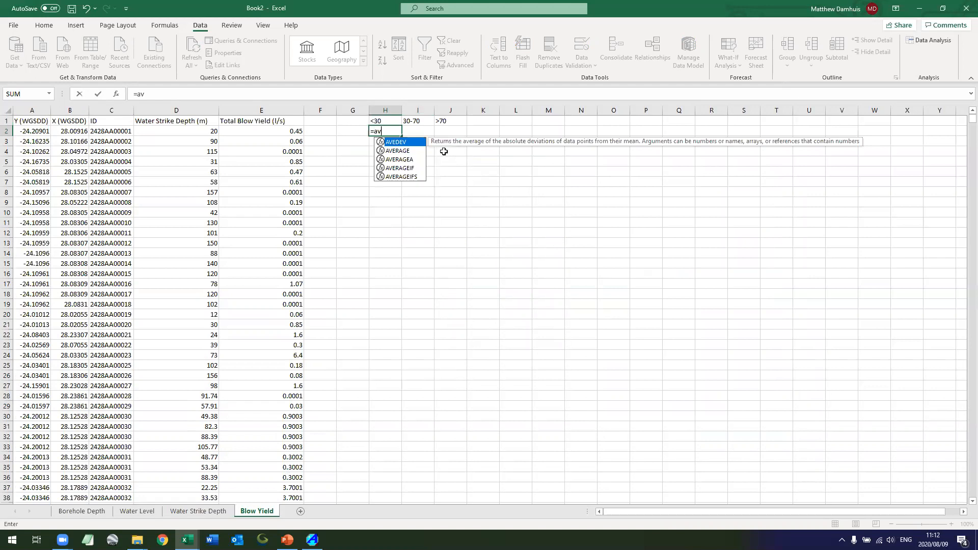
type("erageif")
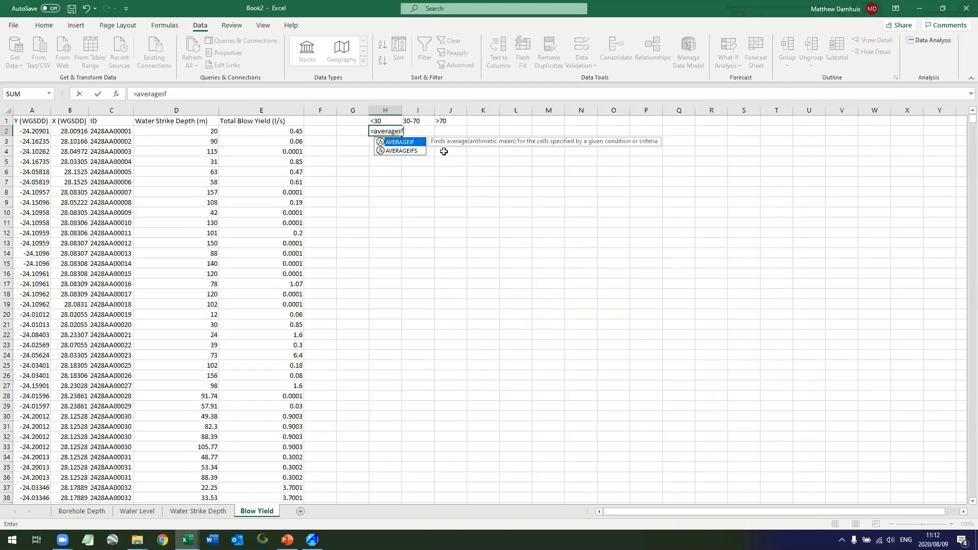
type("(")
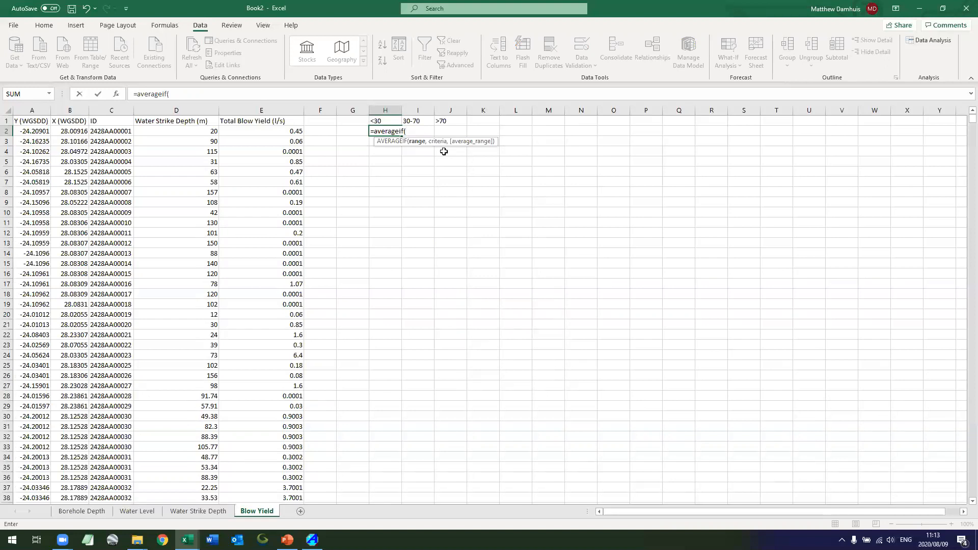
key("Left")
key("Left")
key("Left")
key("Left")
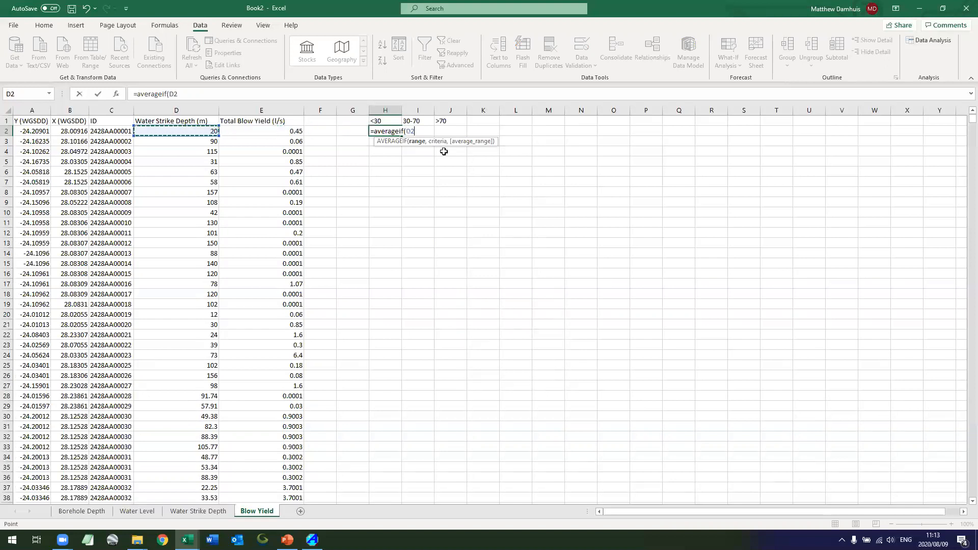
key("ctrl+shift+Down")
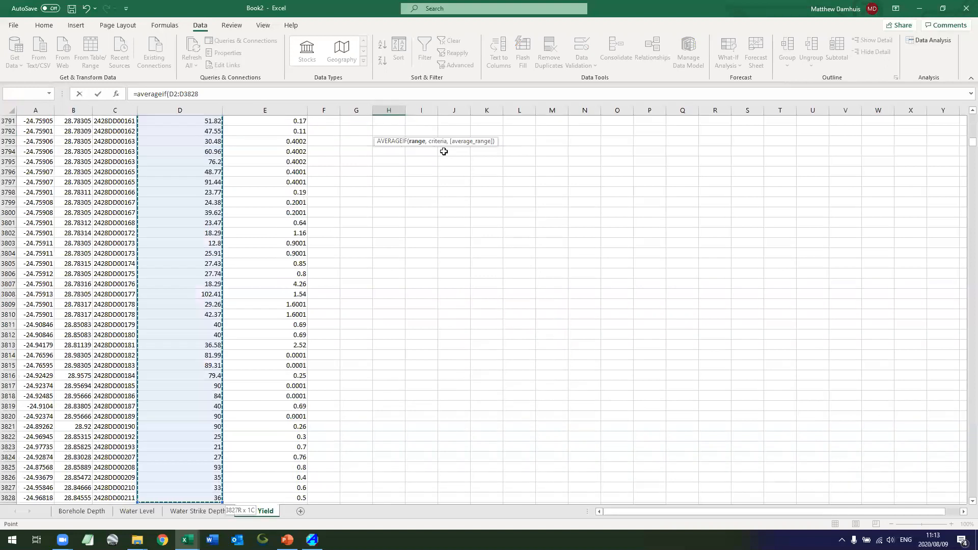
Try to complete the AVERAGEIF formula in H2 with the criterion <30 and average range E2:E3828
type("<30")
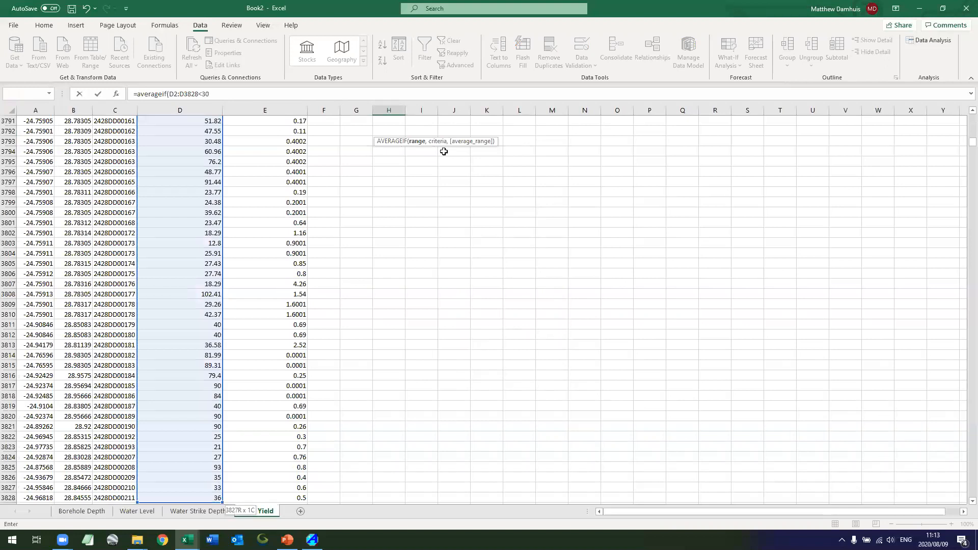
type(",")
key("BackSpace")
type(",<30,")
key("Left")
key("Left")
key("Left")
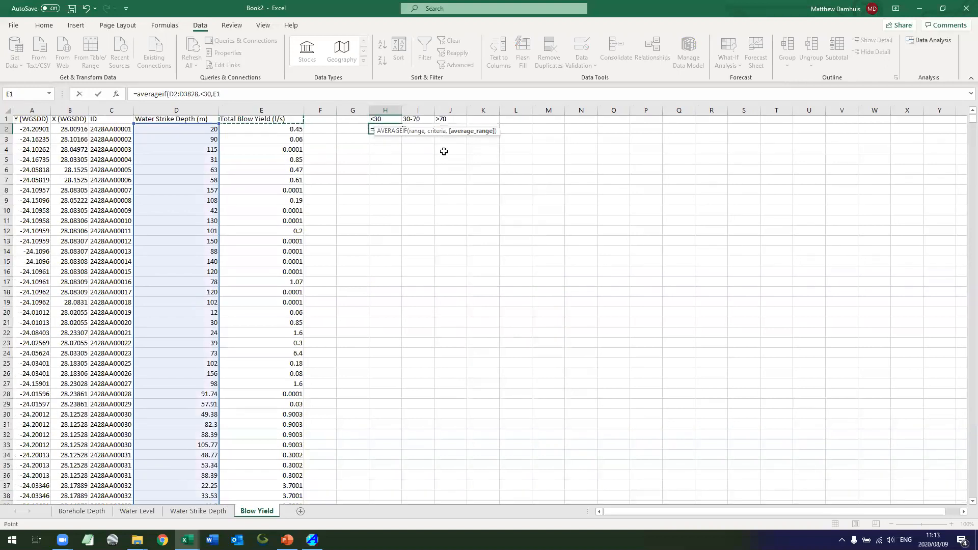
key("ctrl+shift+Down")
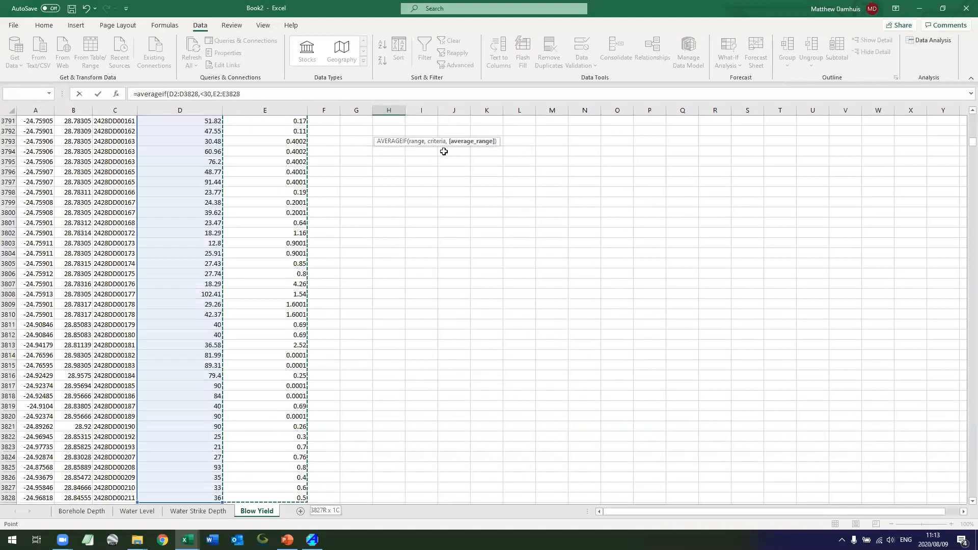
key("Return")
key("Return")
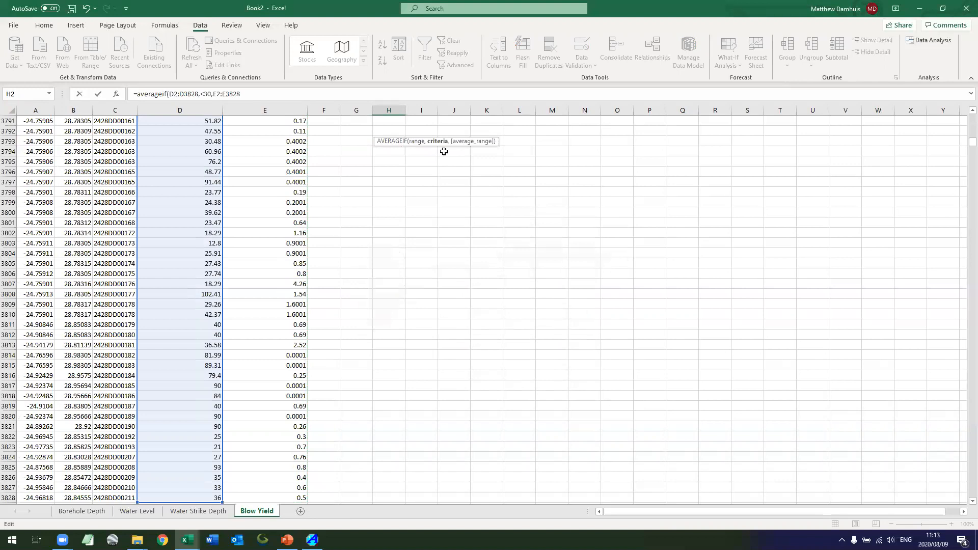
Try an apostrophe and a double quotation mark before the <30 criterion in H2, and discard the formula
left_click(203, 94)
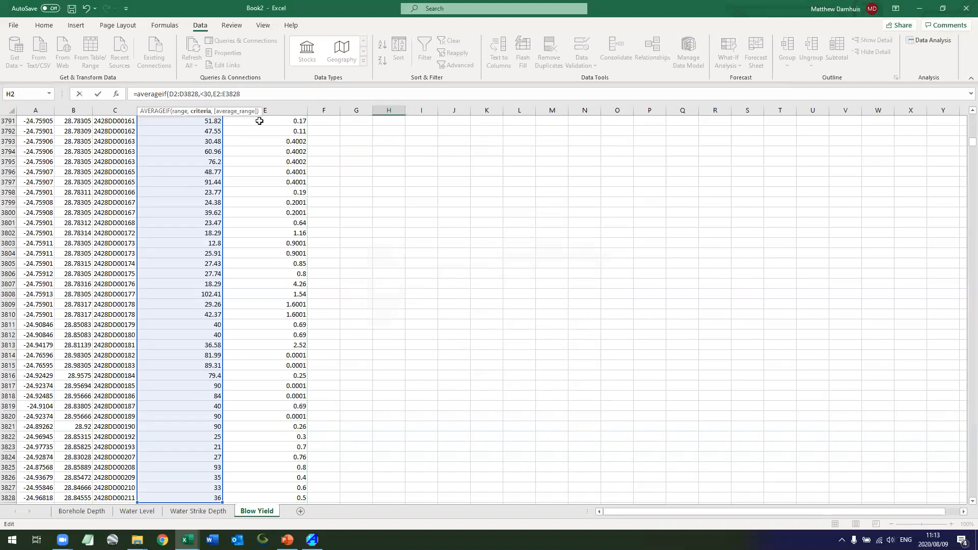
type("'")
key("Return")
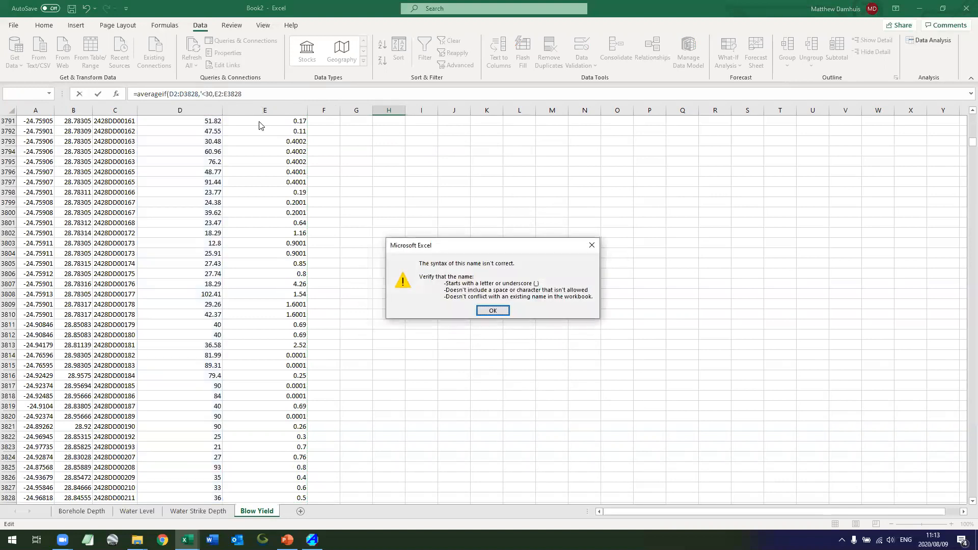
key("Return")
type("\"")
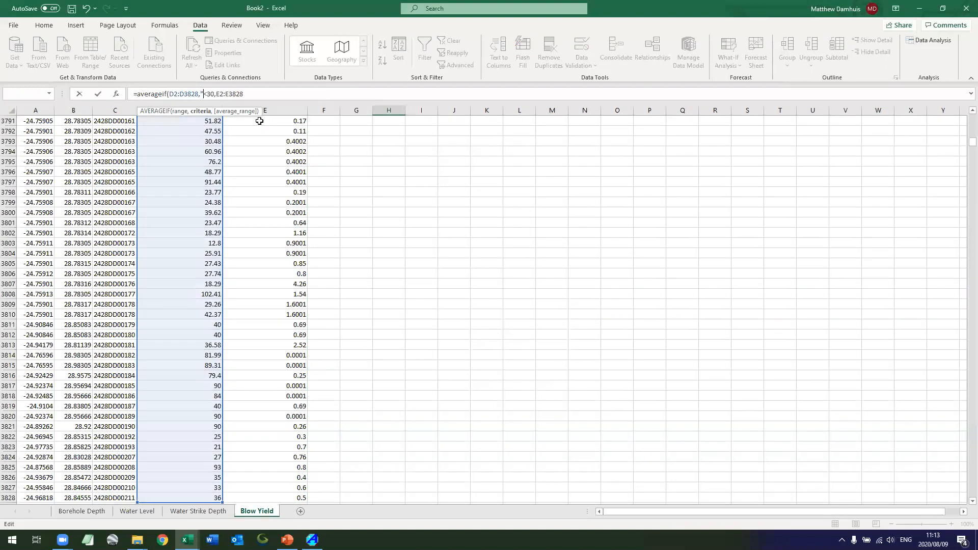
key("Return")
key("XF86AudioMute")
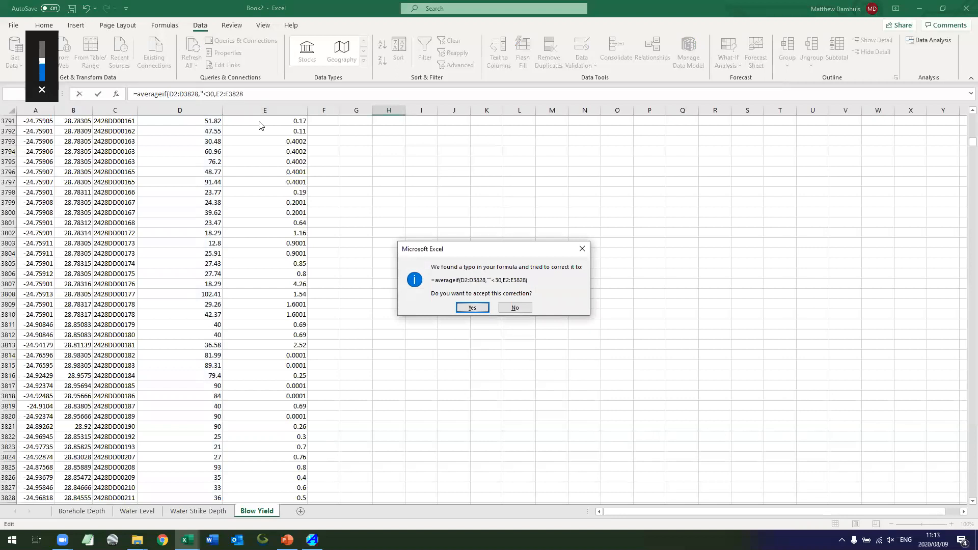
key("n")
key("Return")
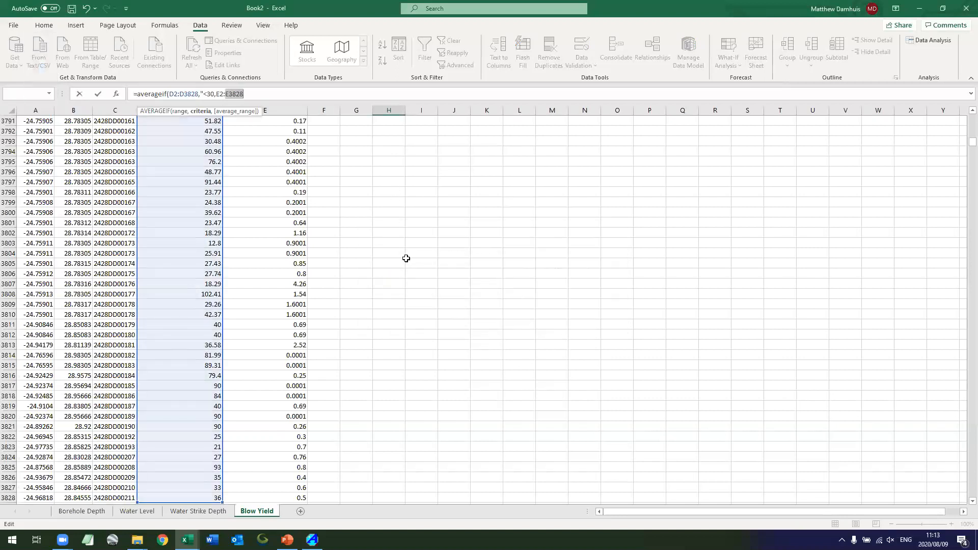
key("Escape")
scroll(440, 222, "up", 1)
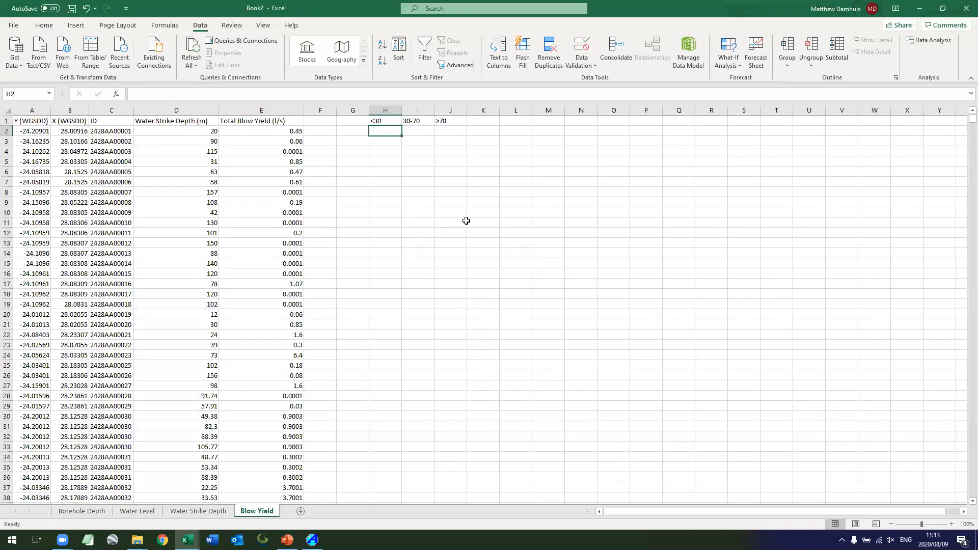
Enter the depth class formula =IF(D2<30,1,IF(D2>70,3,2)) in F2
left_click(327, 134)
type("=")
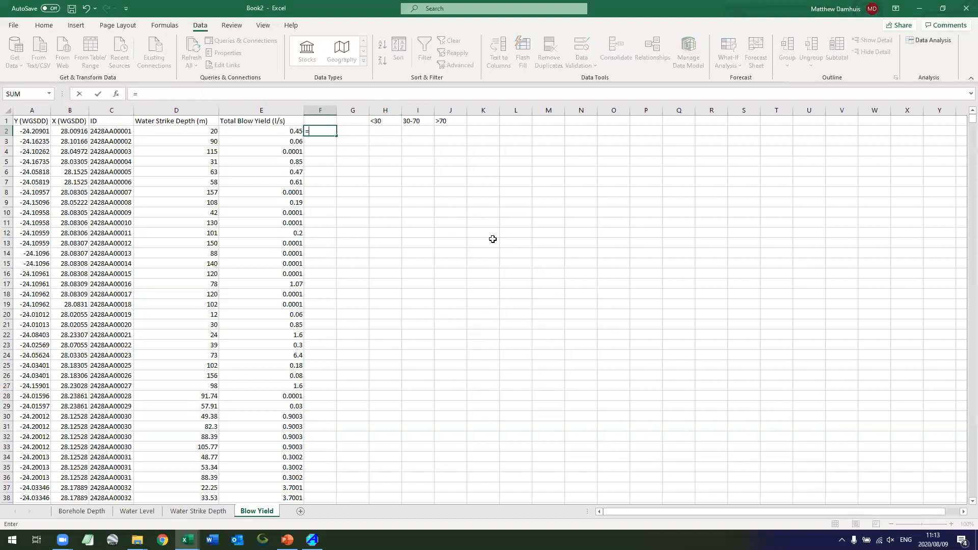
type("if(")
key("Left")
key("Left")
type("<30,")
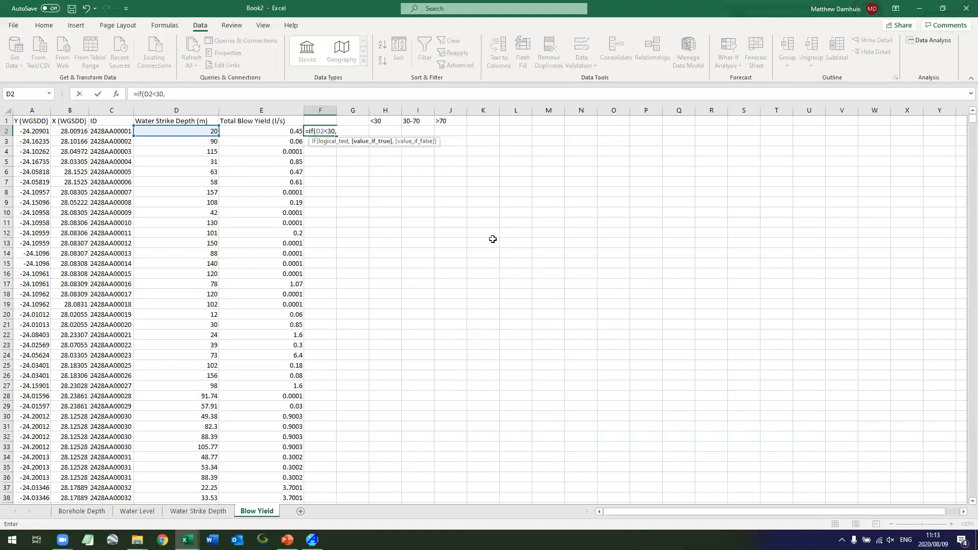
type("\"1\",")
key("BackSpace")
type("1,")
type("if(")
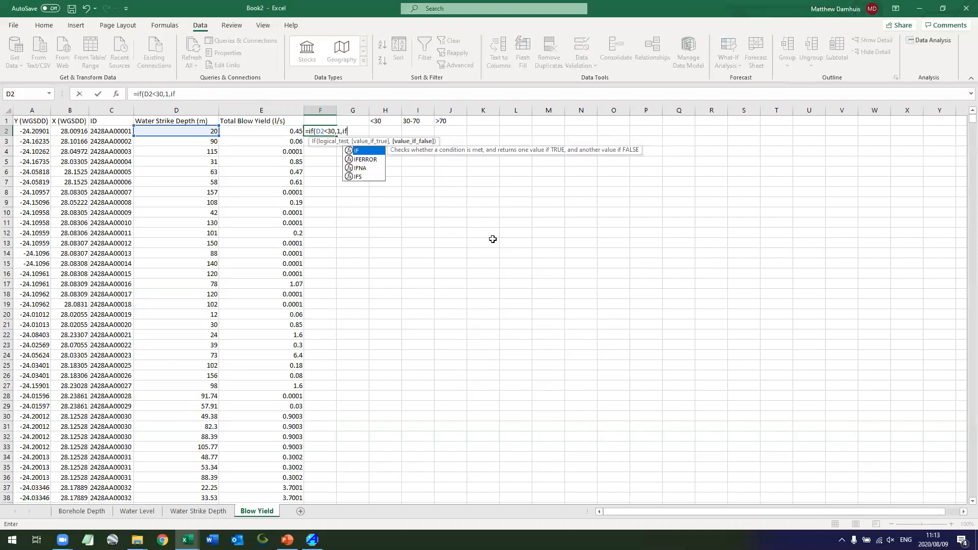
key("Left")
key("Left")
type(">70,3,2))")
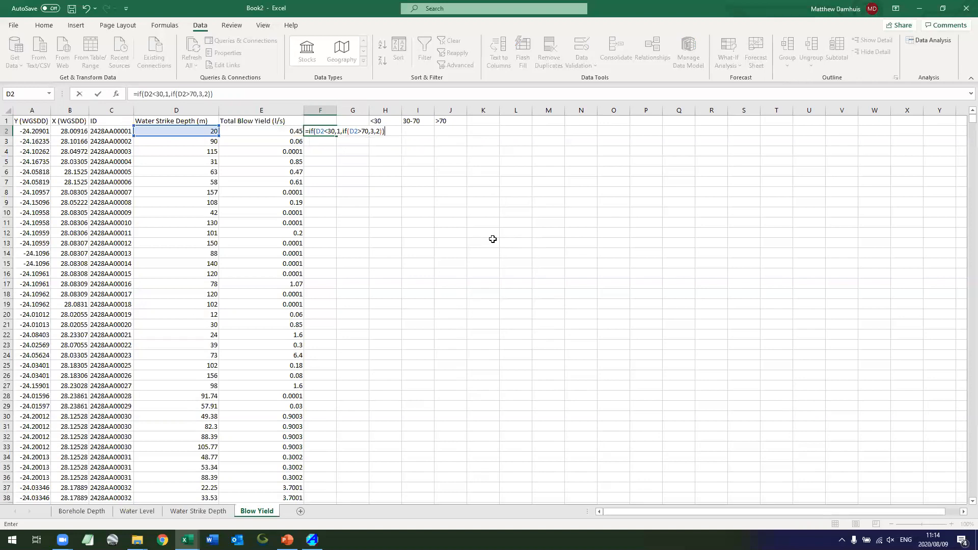
key("ctrl+Return")
Copy the depth class formula down column F to row 3828
key("Left")
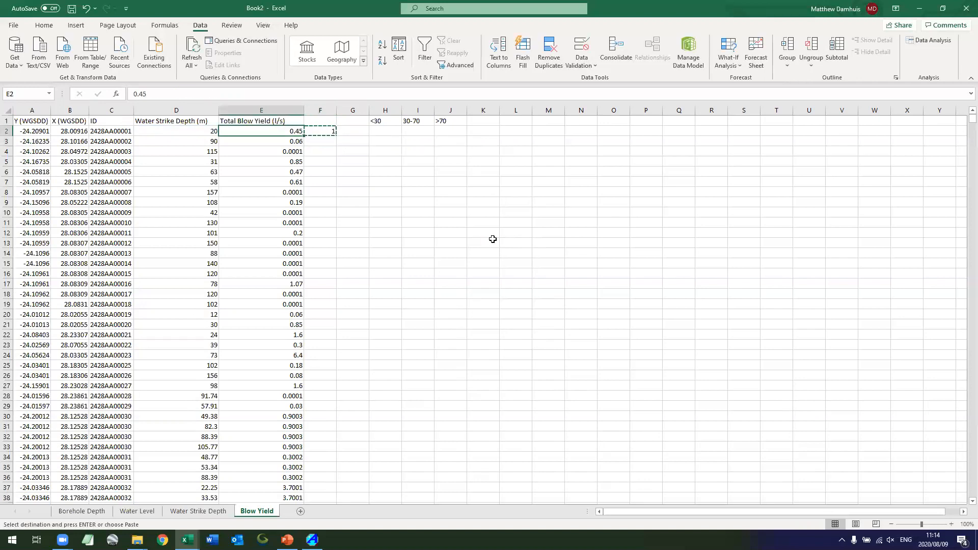
key("ctrl+Down")
key("Right")
key("ctrl+shift+Up")
key("ctrl+v")
Start an AVERAGEIF formula in H2 with the depth class codes F2:F3828 as its range
key("Right")
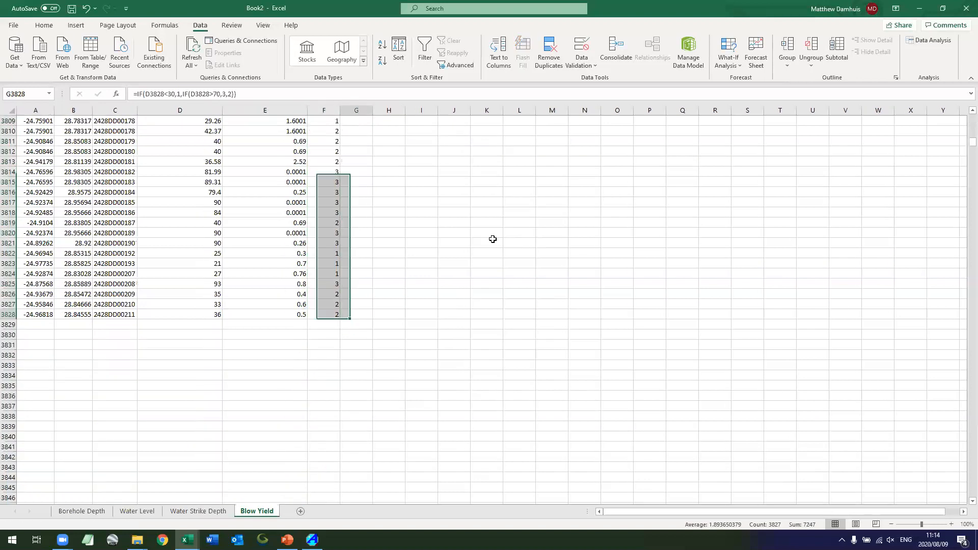
key("ctrl+Up")
key("Right")
key("Down")
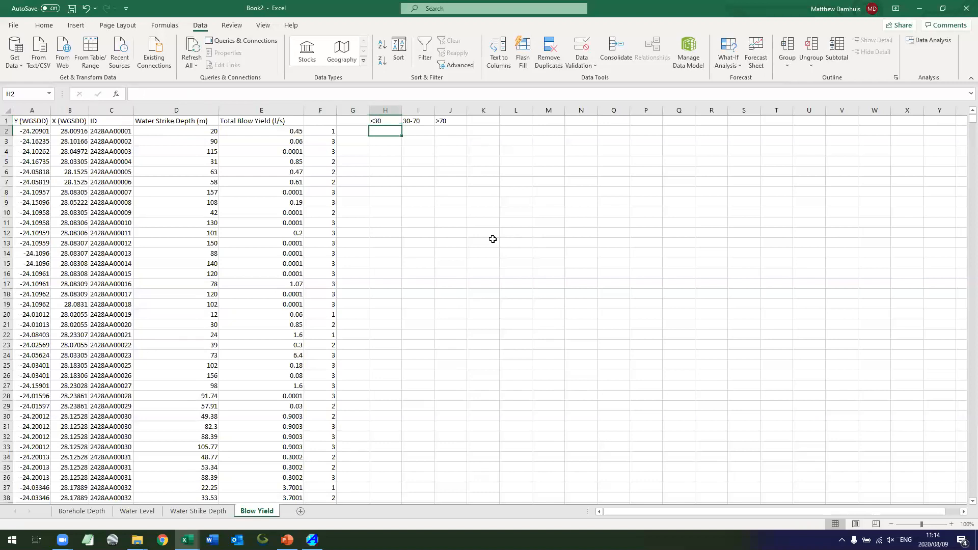
type("=average")
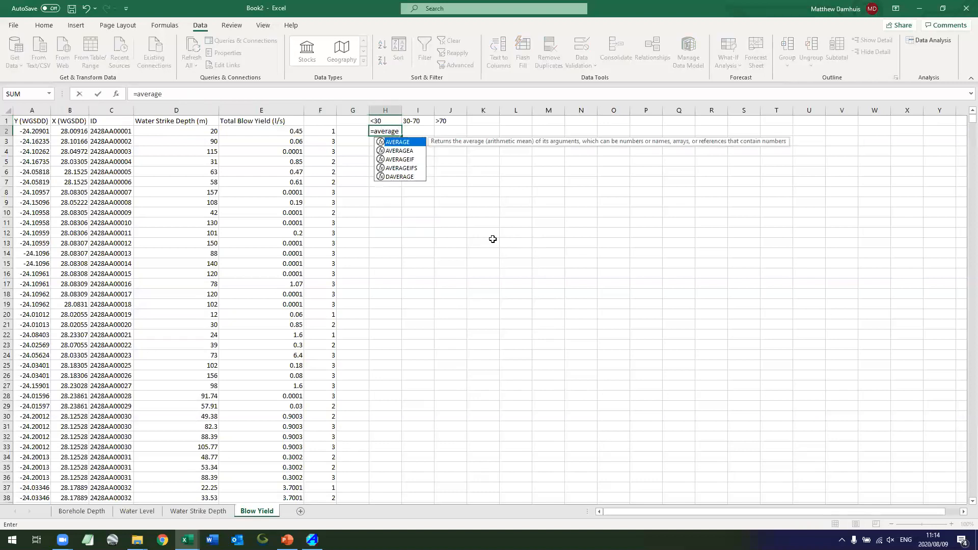
type("if(")
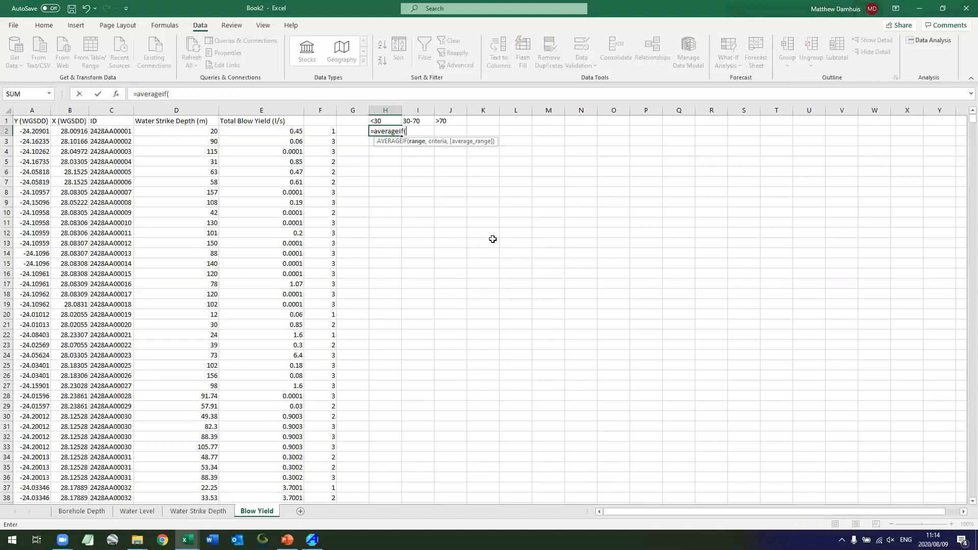
key("Left")
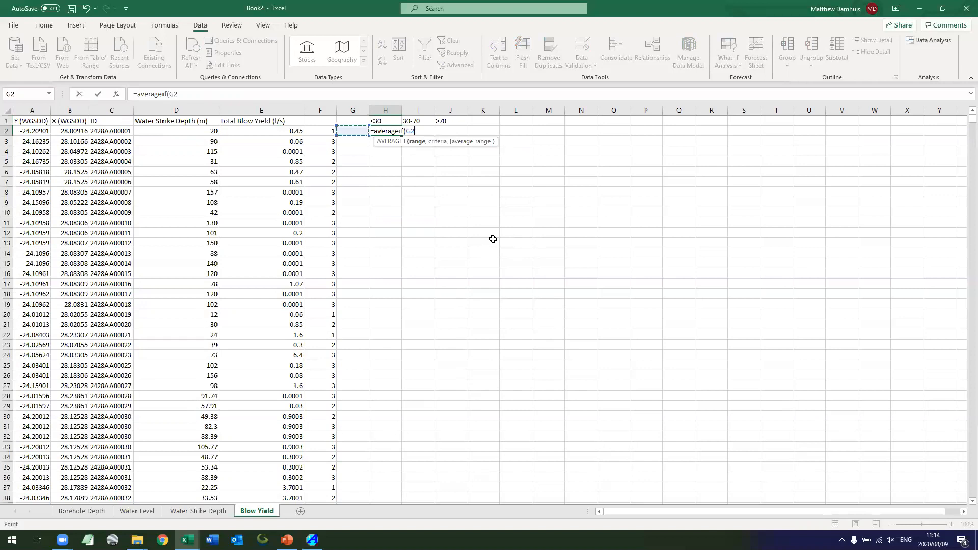
key("Left")
key("ctrl+shift+Down")
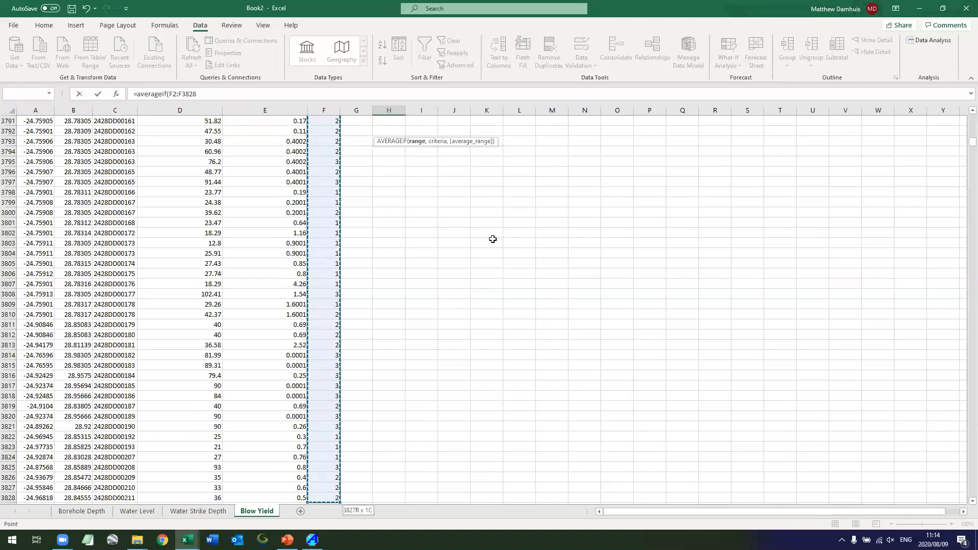
type(",")
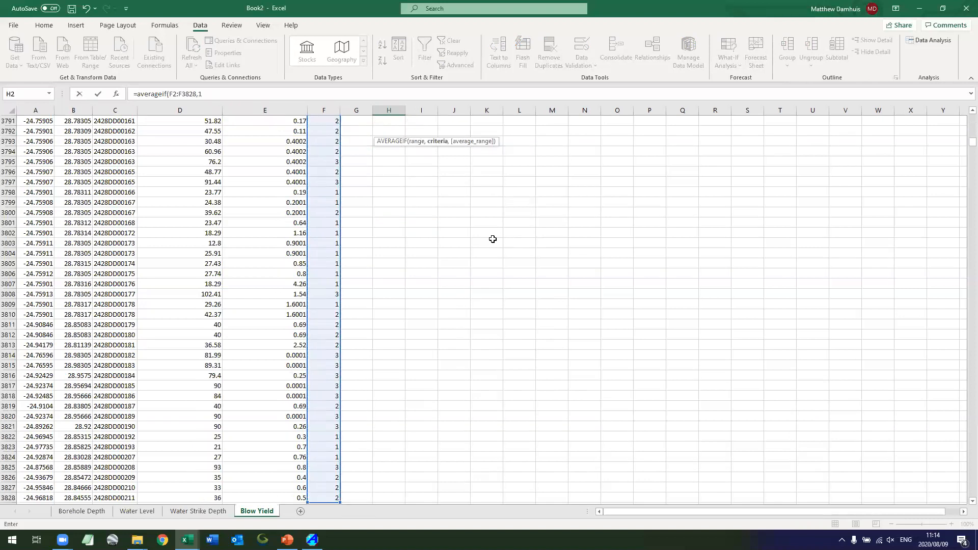
Complete the AVERAGEIF formula in H2 with criterion 1 and the blow yields E2:E3828 as average range
type("1,")
key("Left")
key("Left")
key("Left")
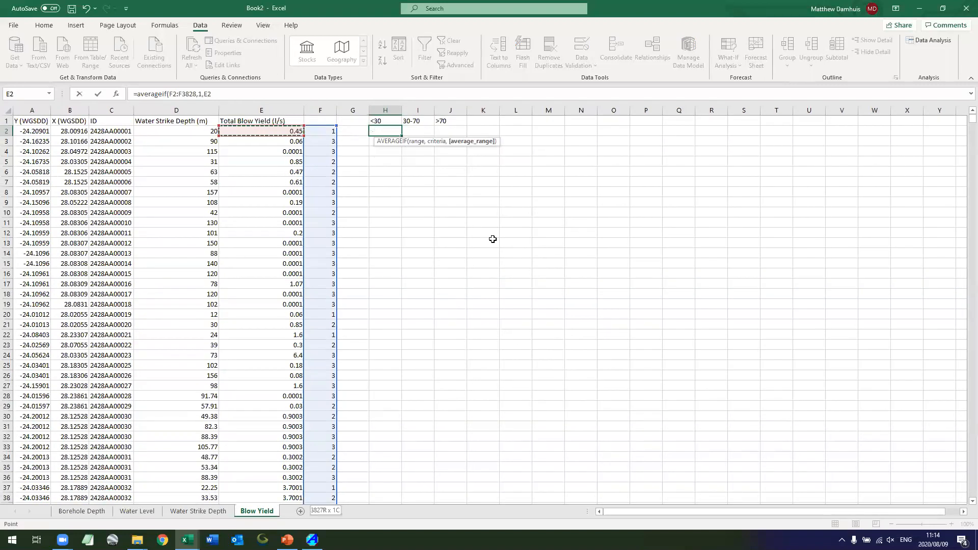
key("ctrl+shift+Down")
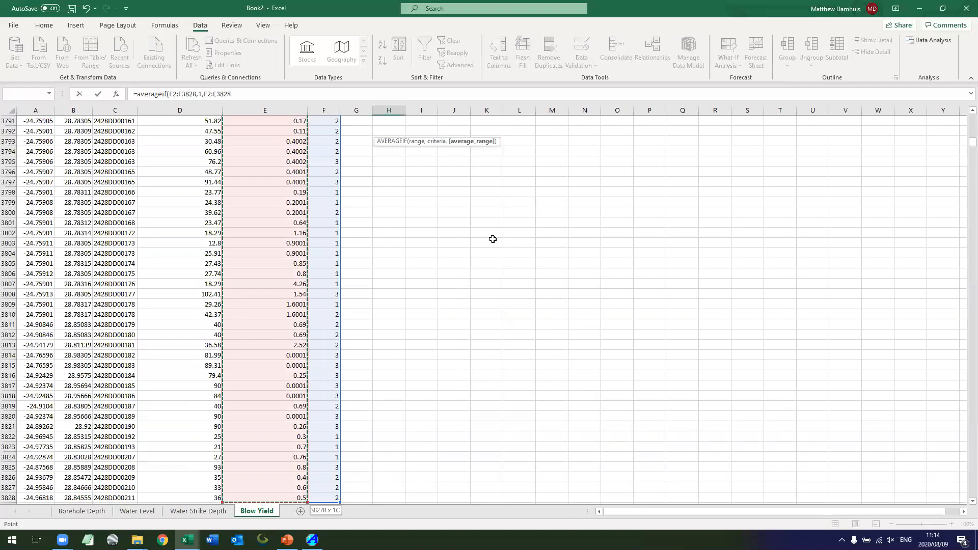
key("Return")
Copy the average formula from H2 into I2 and J2
key("Up")
key("Up")
key("Down")
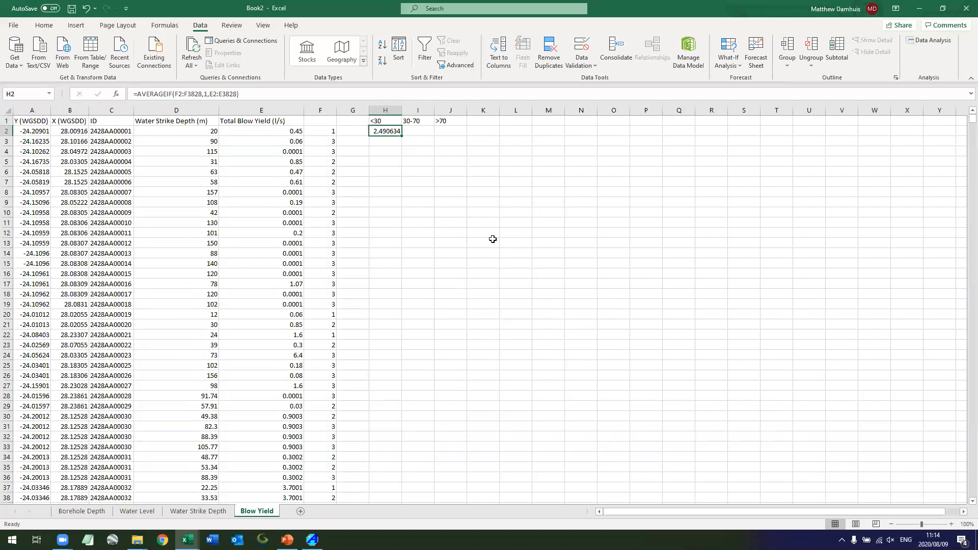
key("ctrl+c")
key("Right")
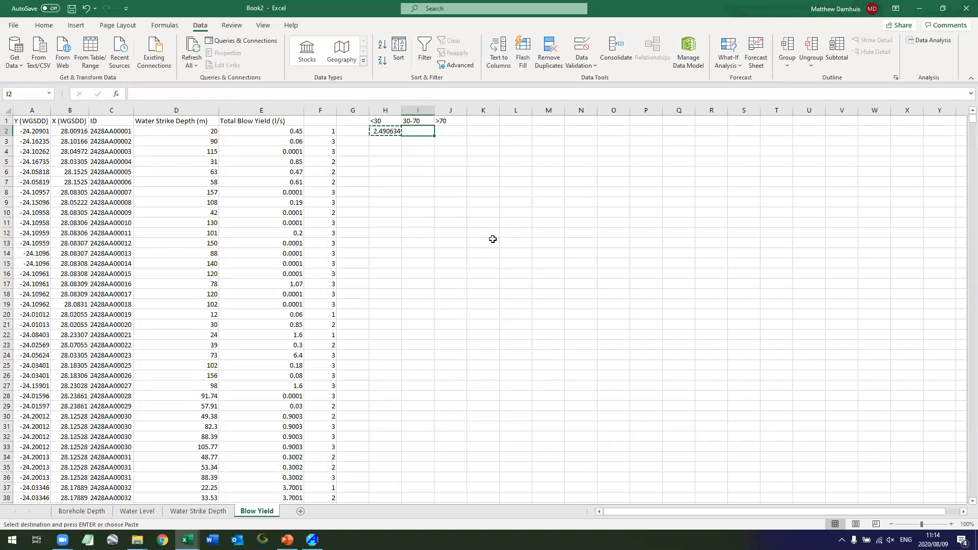
key("ctrl+v")
key("Right")
key("ctrl+v")
Make both ranges in the H2 formula absolute, as $F$2:$F$3828 and $E$2:$E$3828
key("Left")
key("Left")
left_click(176, 94)
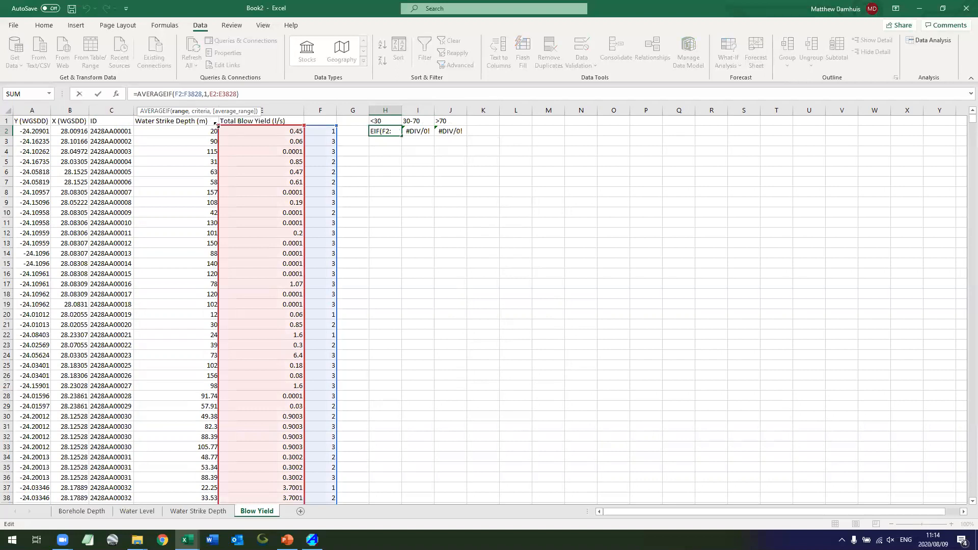
key("F4")
left_click(207, 94)
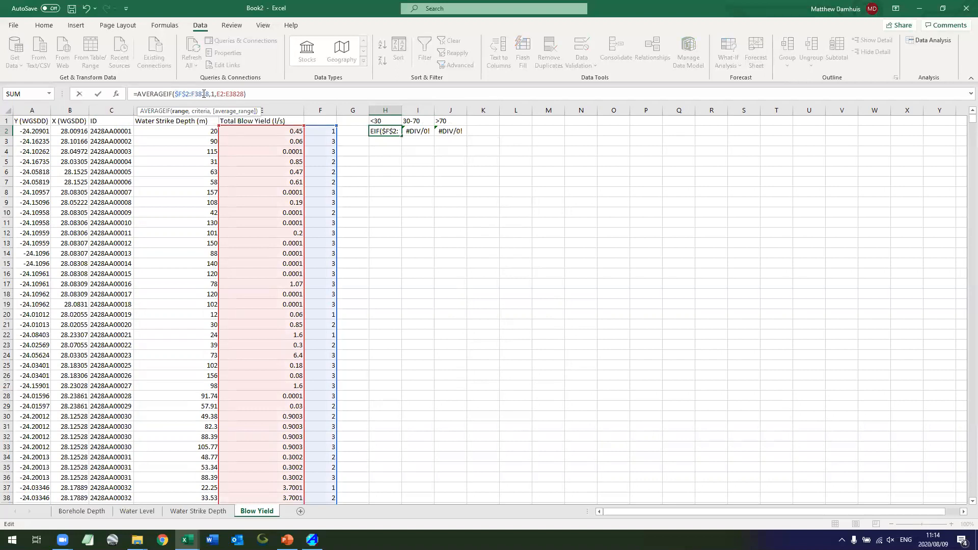
key("F4")
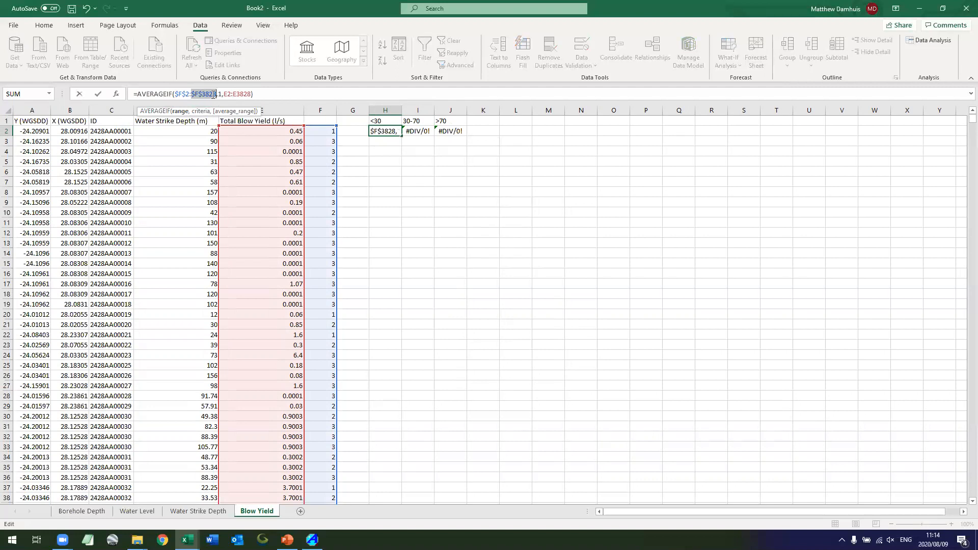
left_click(227, 94)
key("F4")
left_click(253, 94)
key("F4")
key("Return")
Fill the H2 formula across to J2 and set the criterion in I2 to 2
left_click(389, 132)
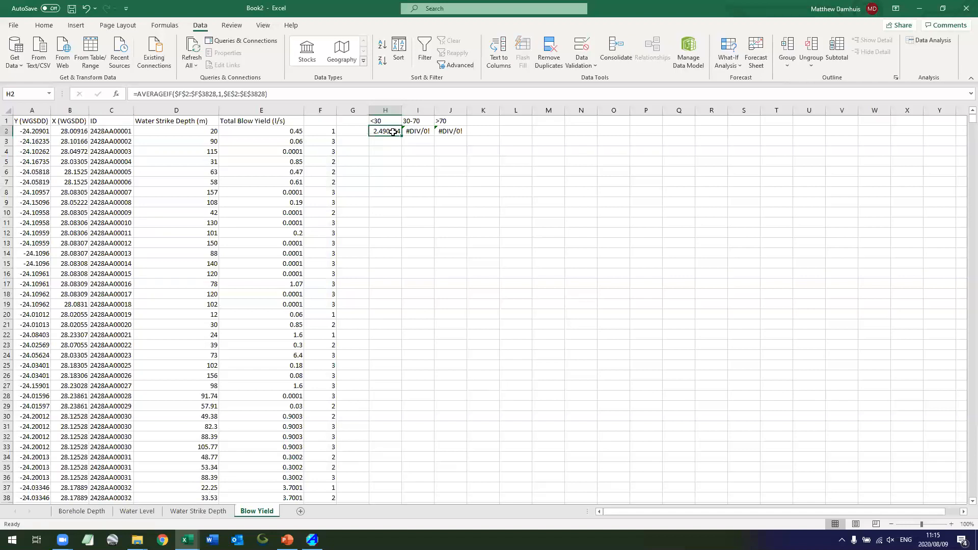
left_click_drag(402, 136, 459, 139)
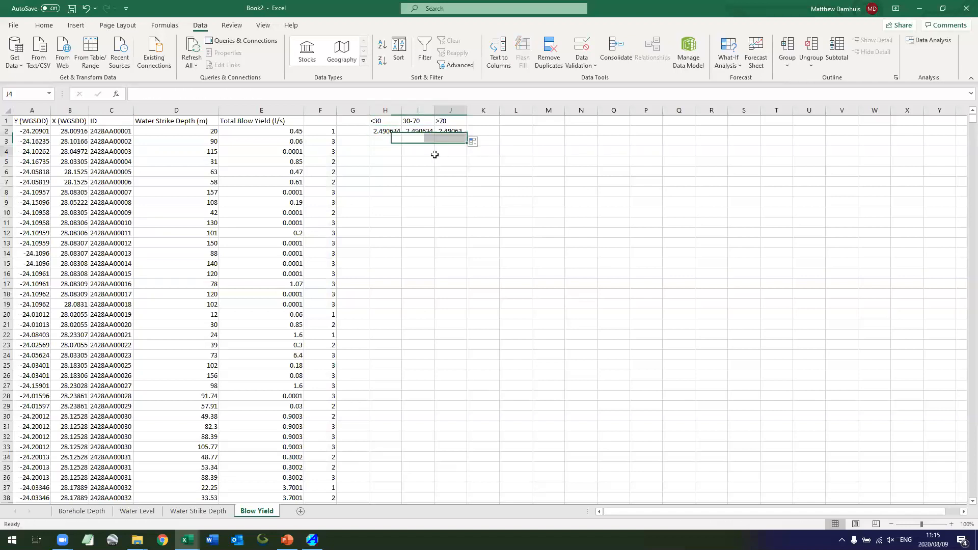
left_click(421, 133)
left_click(219, 94)
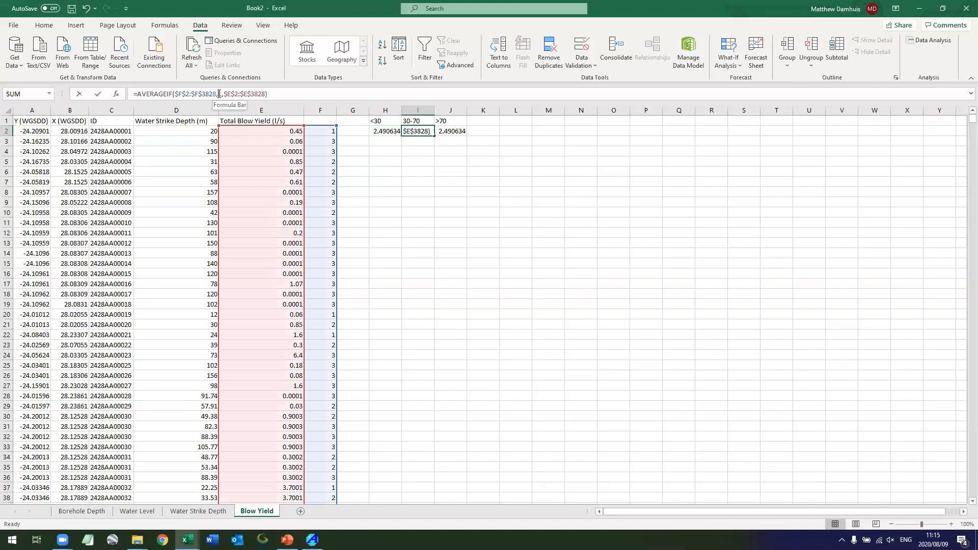
type("2")
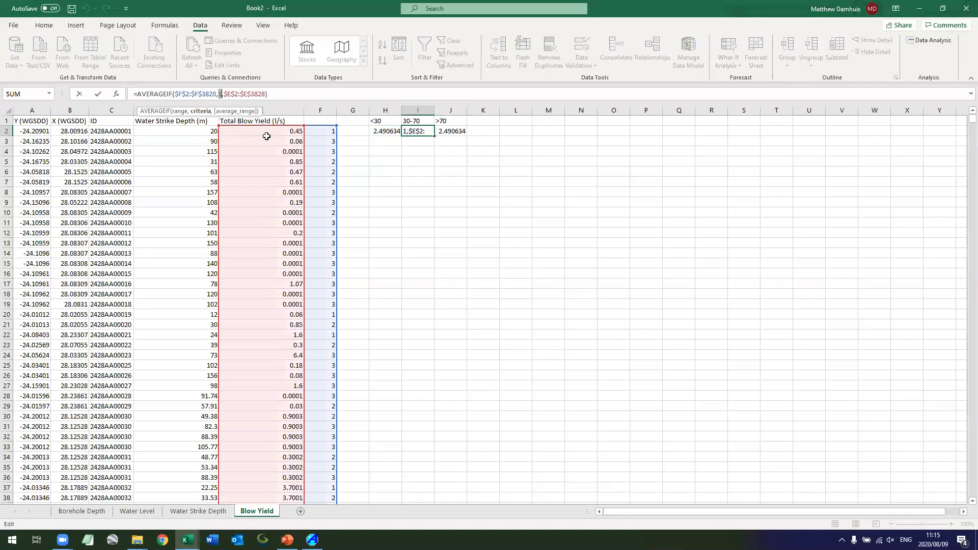
key("Return")
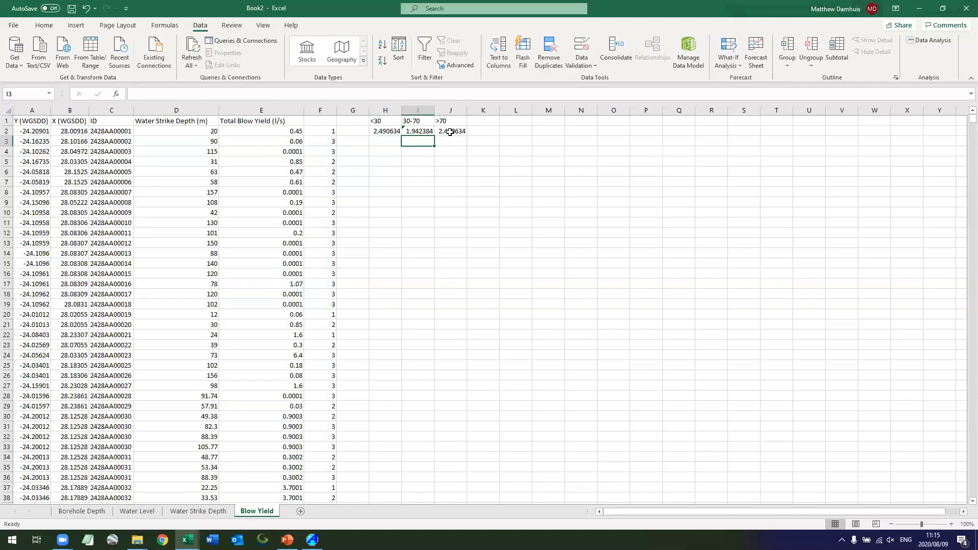
Set the criterion of the AVERAGEIF formula in J2 to 3 for the >70 class
left_click(448, 133)
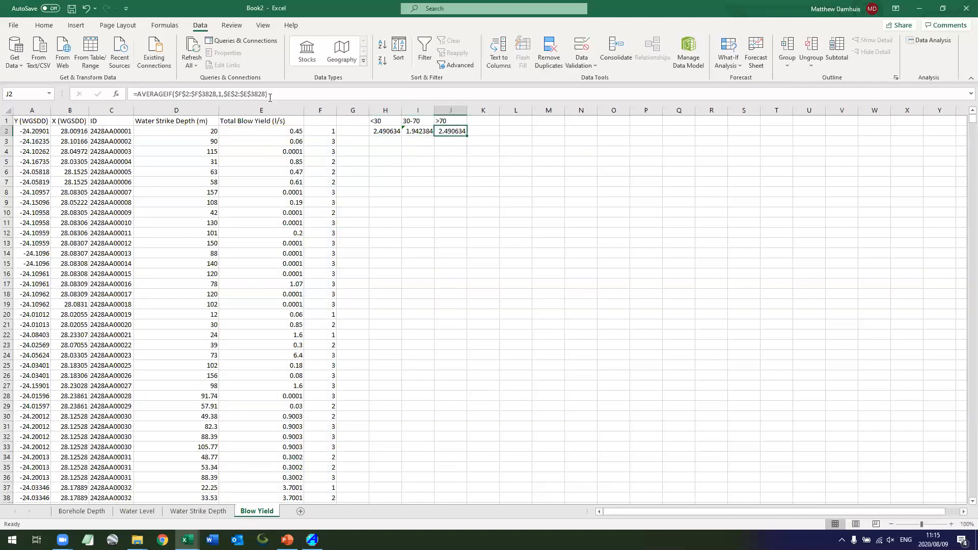
left_click(223, 94)
key("BackSpace")
type("3")
key("Return")
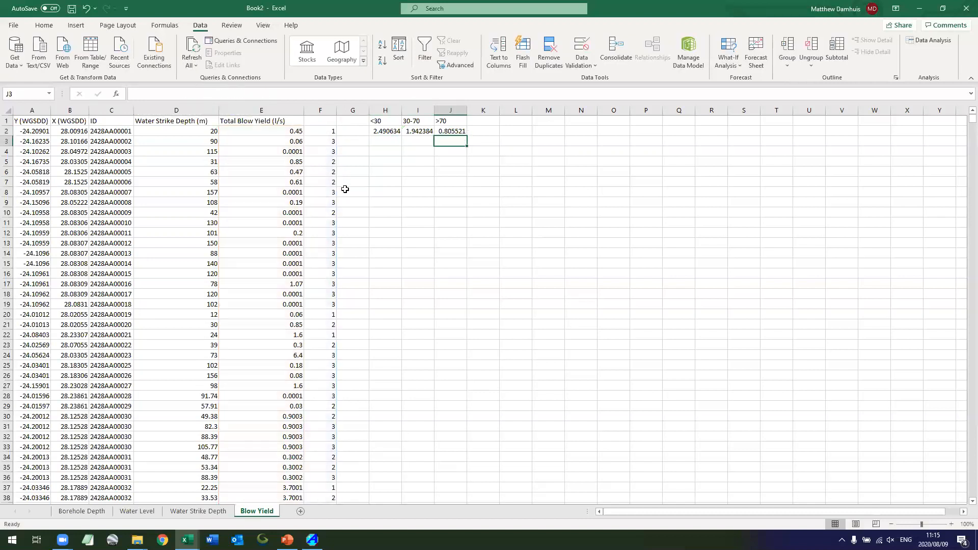
left_click(495, 191)
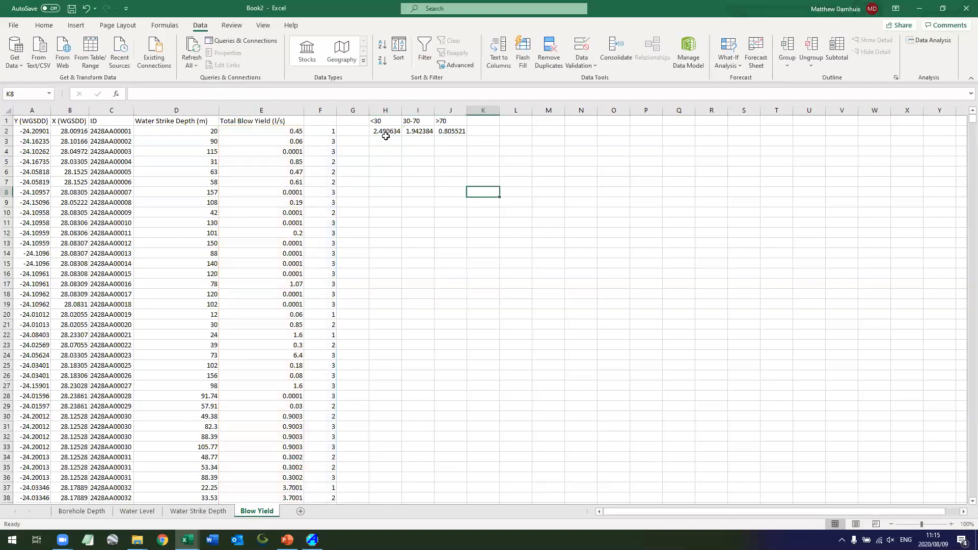
Centre the class headings and average blow yields in H1:J2 horizontally
left_click_drag(386, 134, 450, 134)
scroll(439, 121, "up", 6, "ctrl")
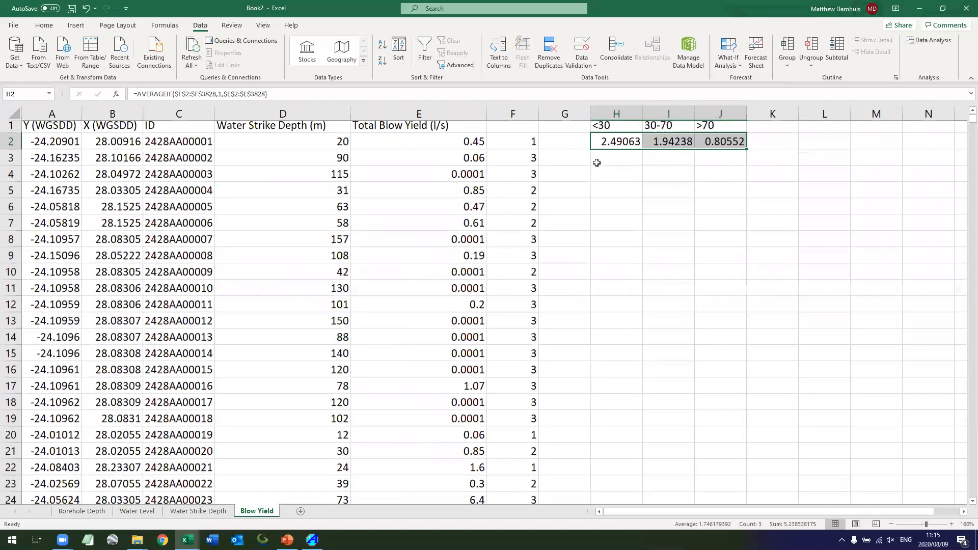
left_click_drag(607, 133, 721, 147)
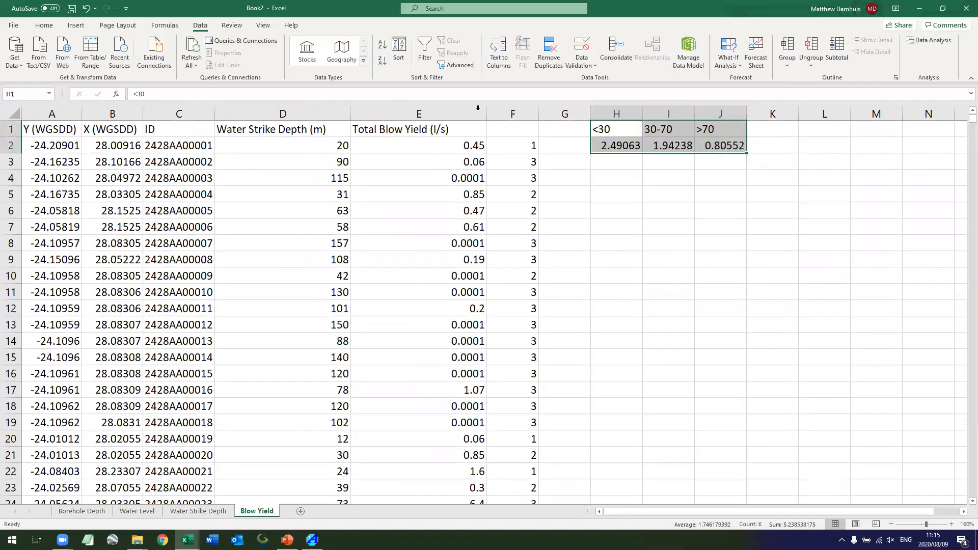
left_click(43, 25)
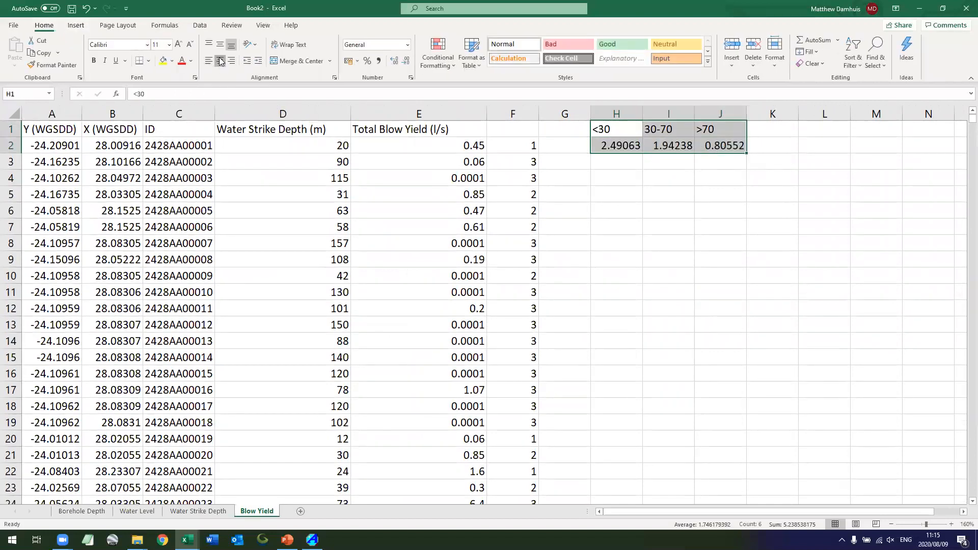
left_click(220, 61)
left_click(609, 225)
Compare the average blow yields of the three depth classes in H2:J2 and switch to the Task 2 slide in PowerPoint
left_click(619, 150)
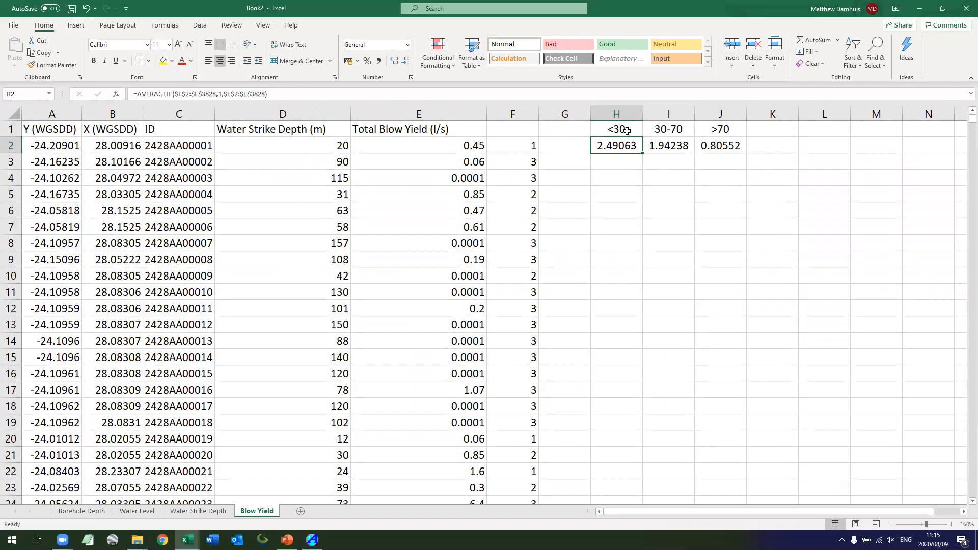
left_click(679, 148)
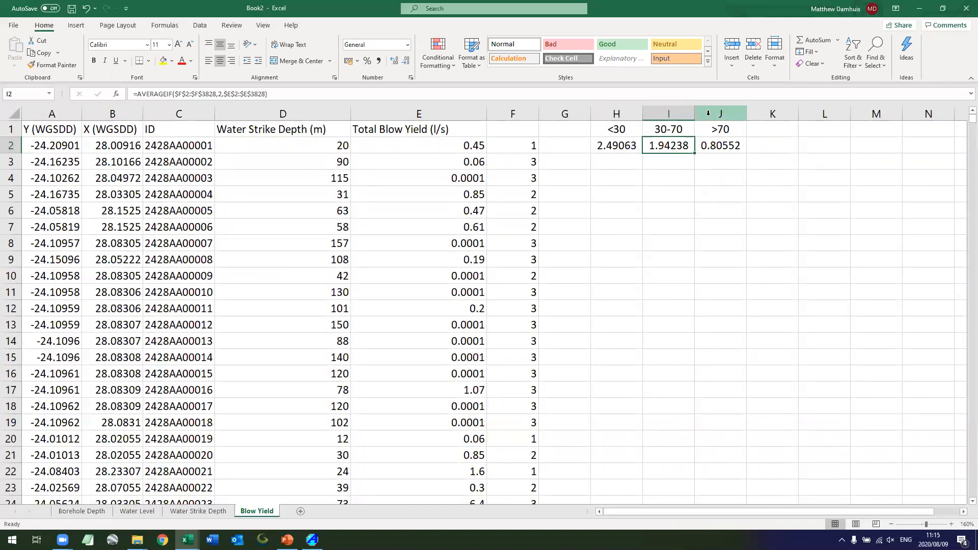
left_click(733, 147)
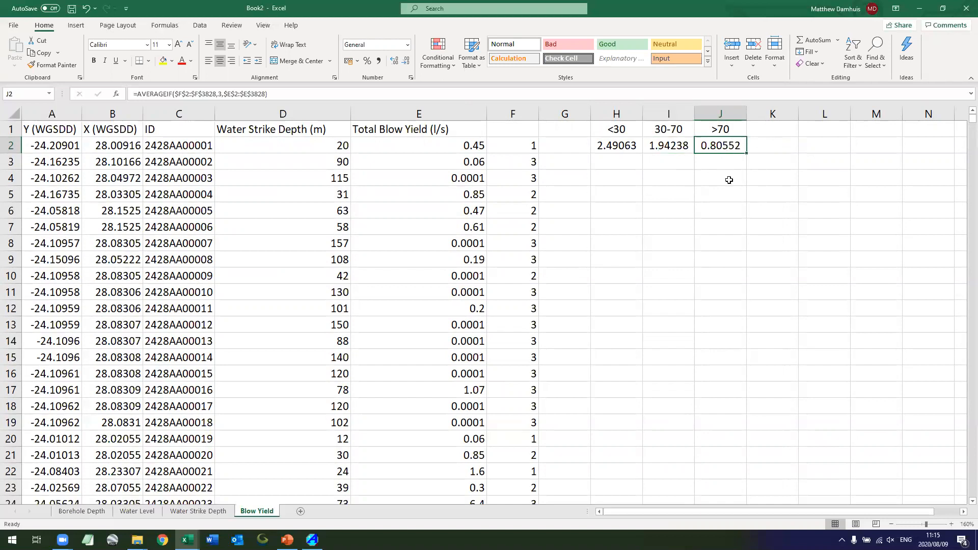
left_click(630, 147)
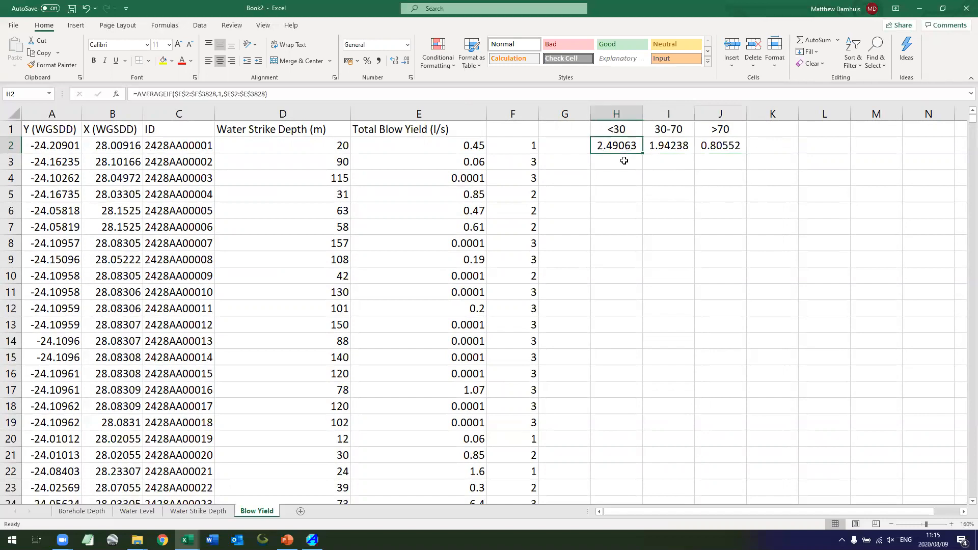
left_click(624, 161)
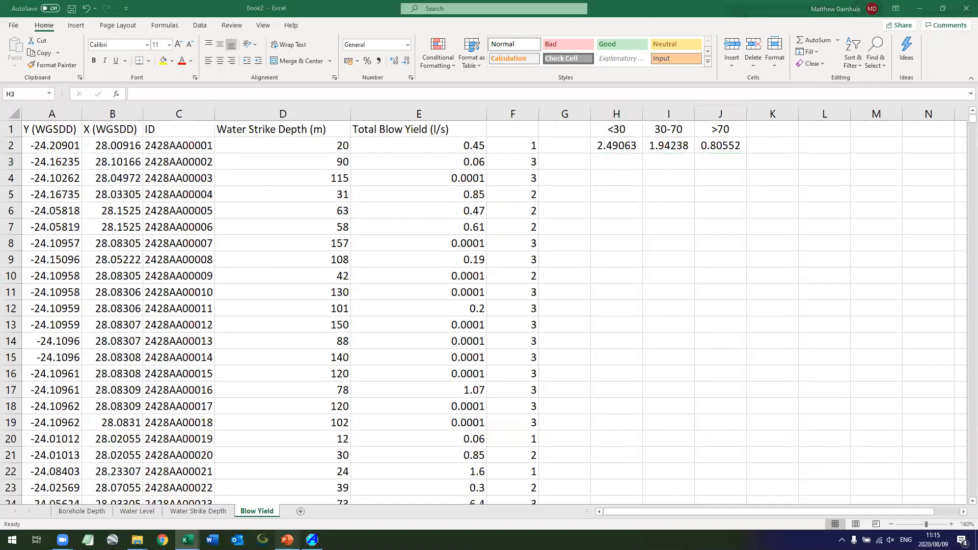
left_click(287, 539)
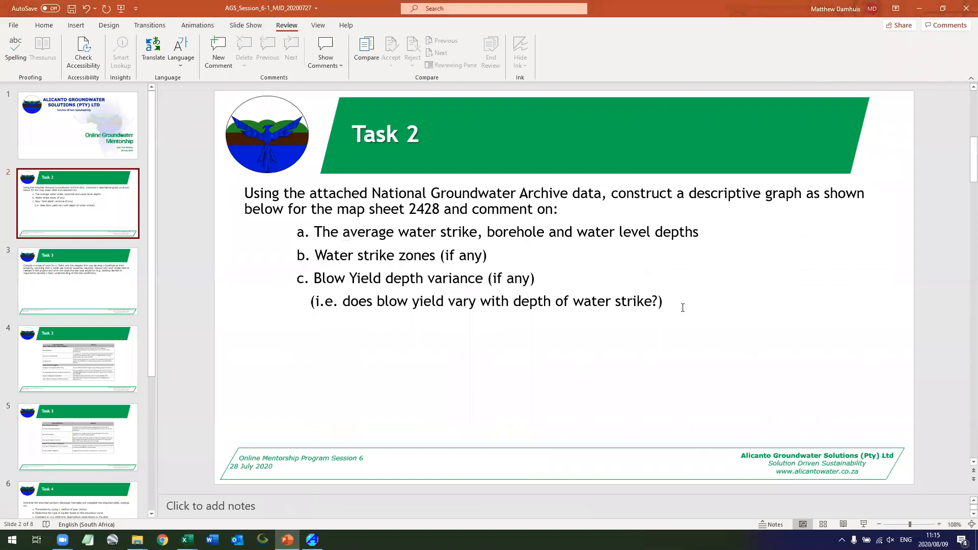